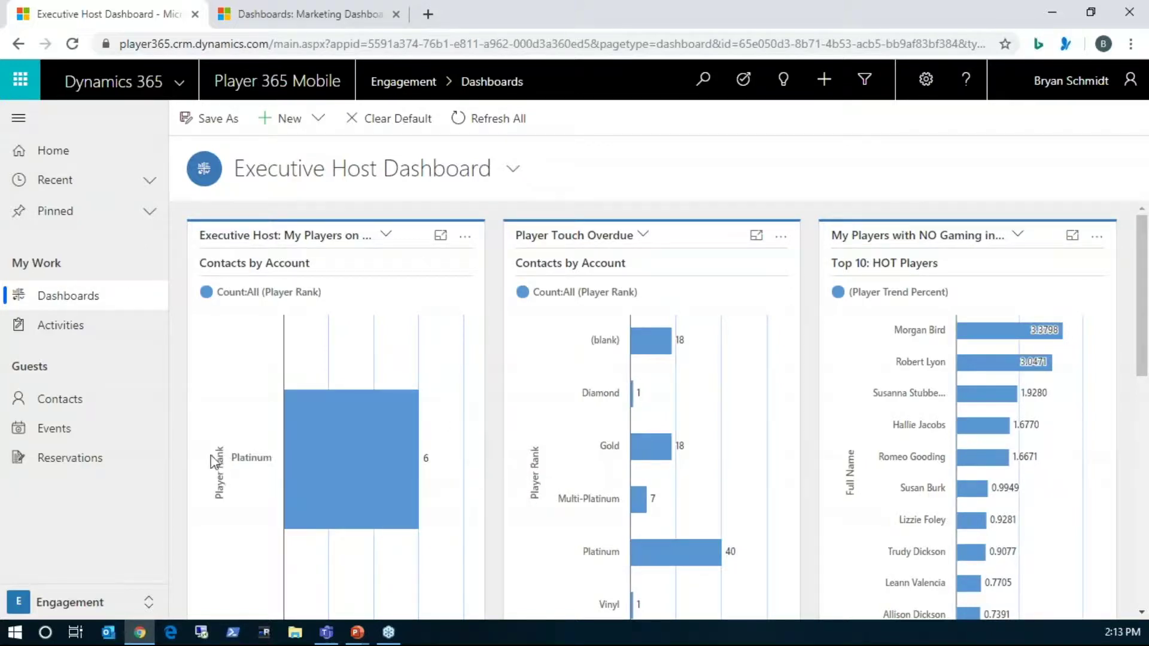
- Review the Executive Host Dashboard charts and view the records behind the Executive Host: My Players on Floor chart
scroll(496, 461, "down", 2)
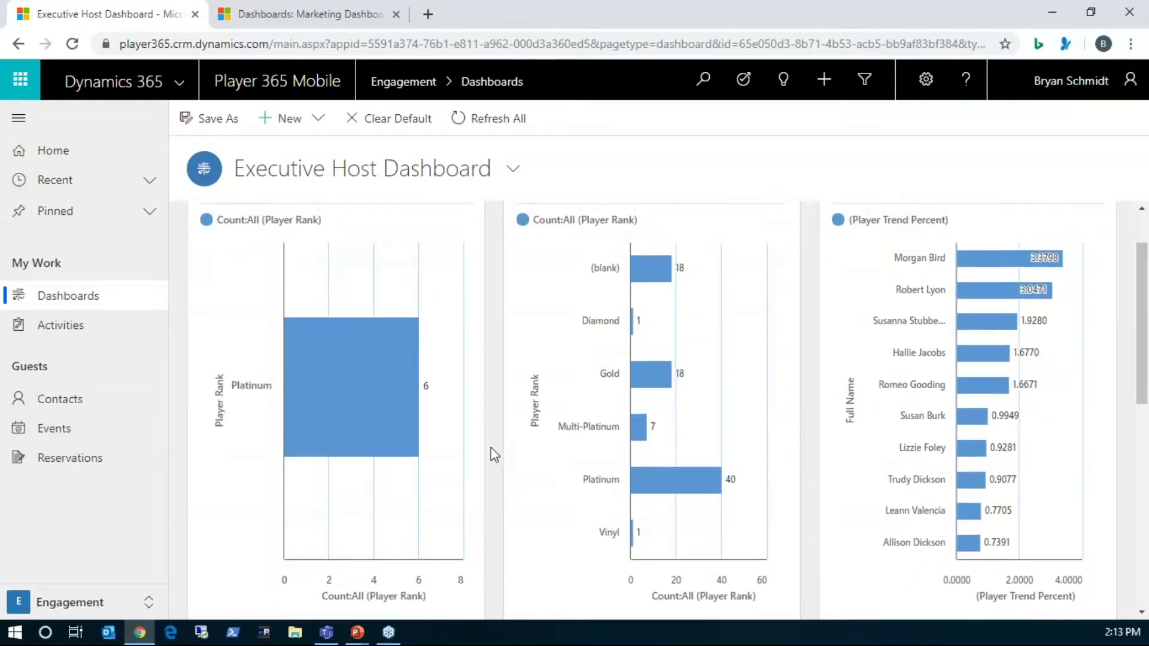
scroll(462, 233, "up", 1)
scroll(474, 261, "up", 1)
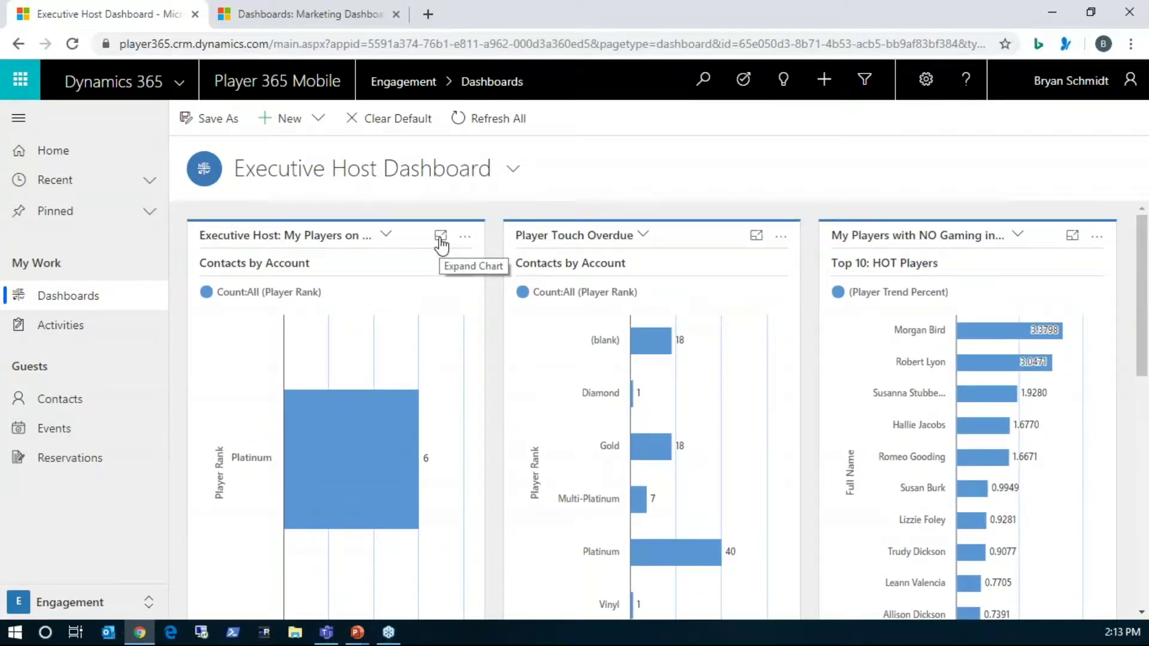
left_click(466, 240)
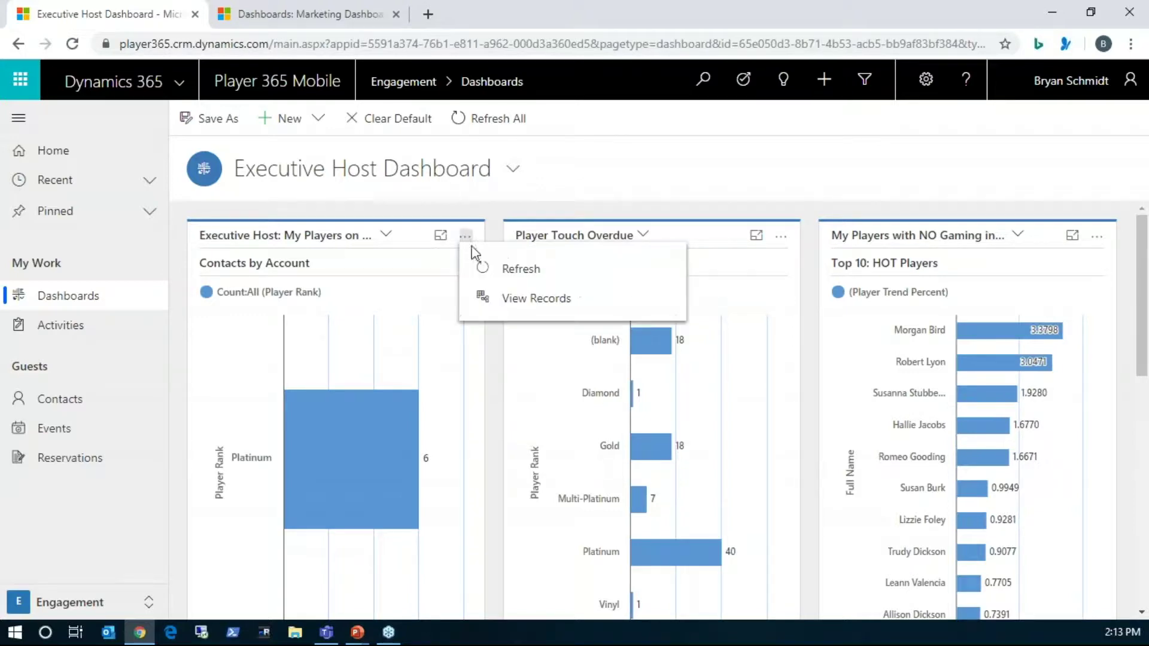
left_click(524, 300)
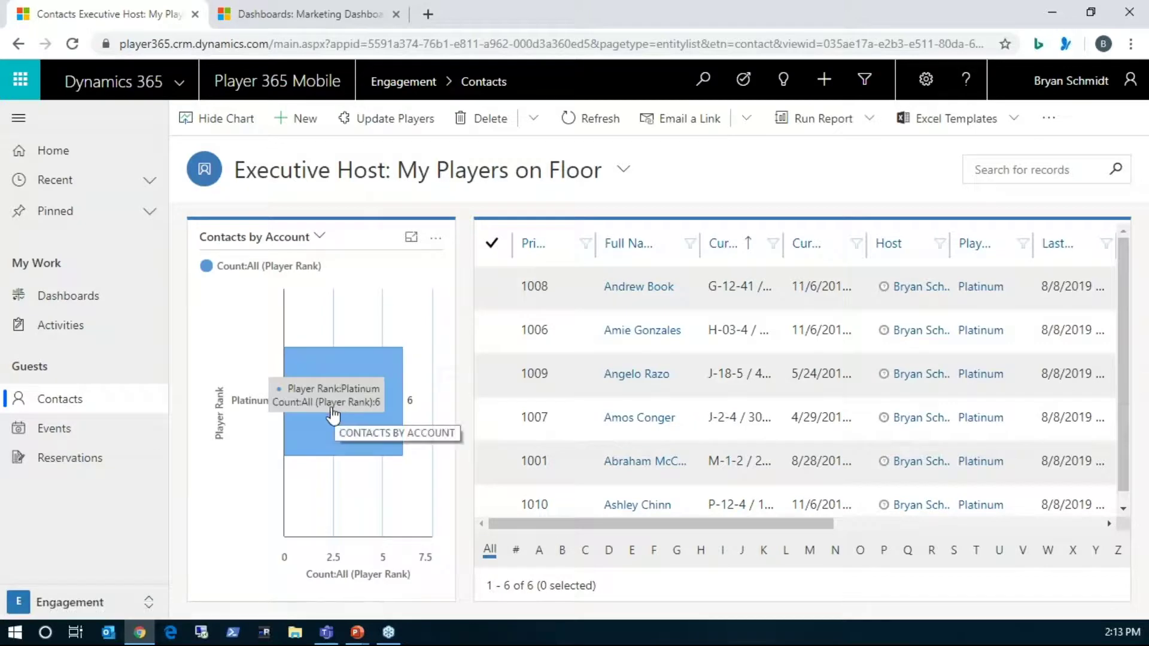
- Check the drill-down options for the Platinum bar and sort the players on floor by full name in ascending order
mouse_move(370, 404)
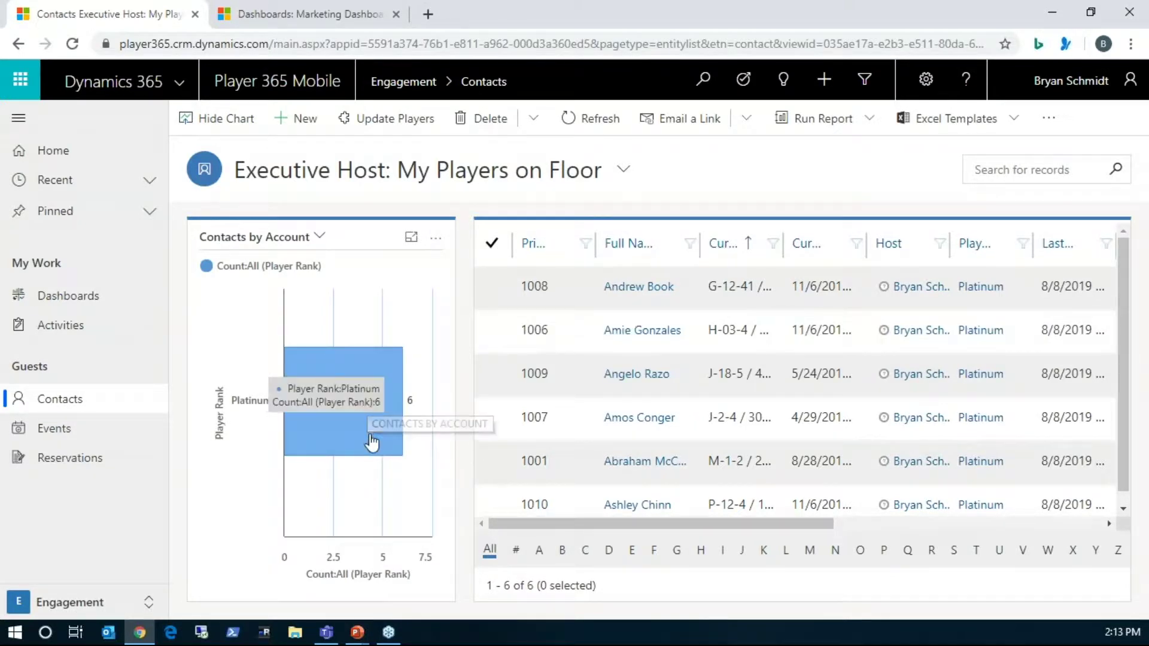
left_click(356, 432)
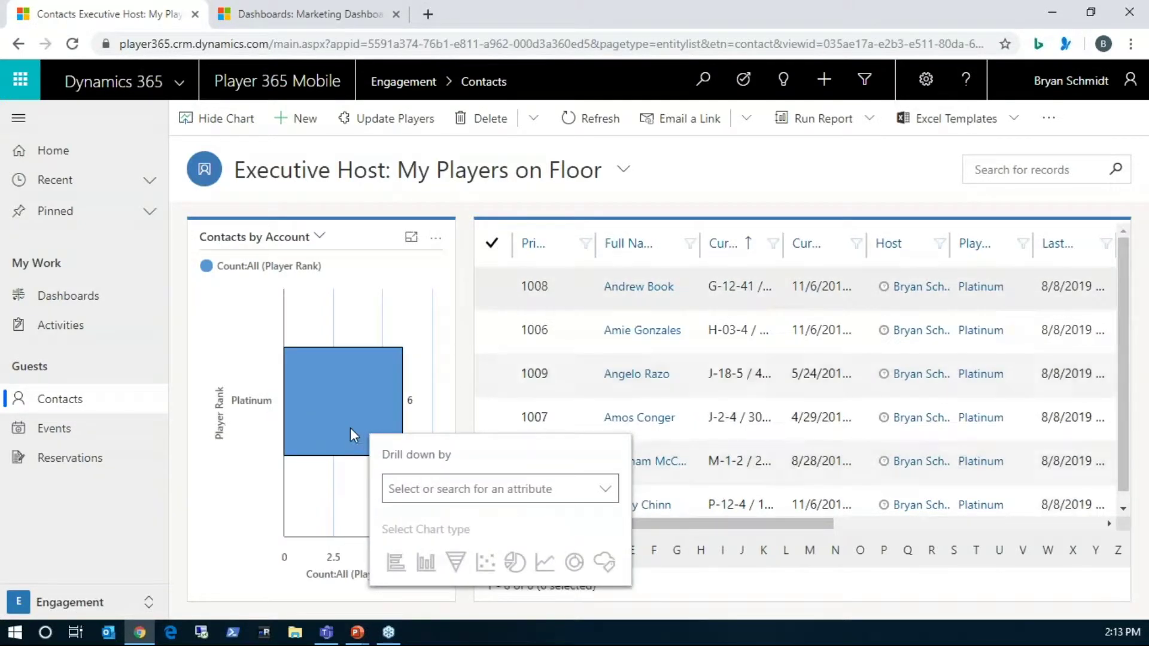
left_click(469, 319)
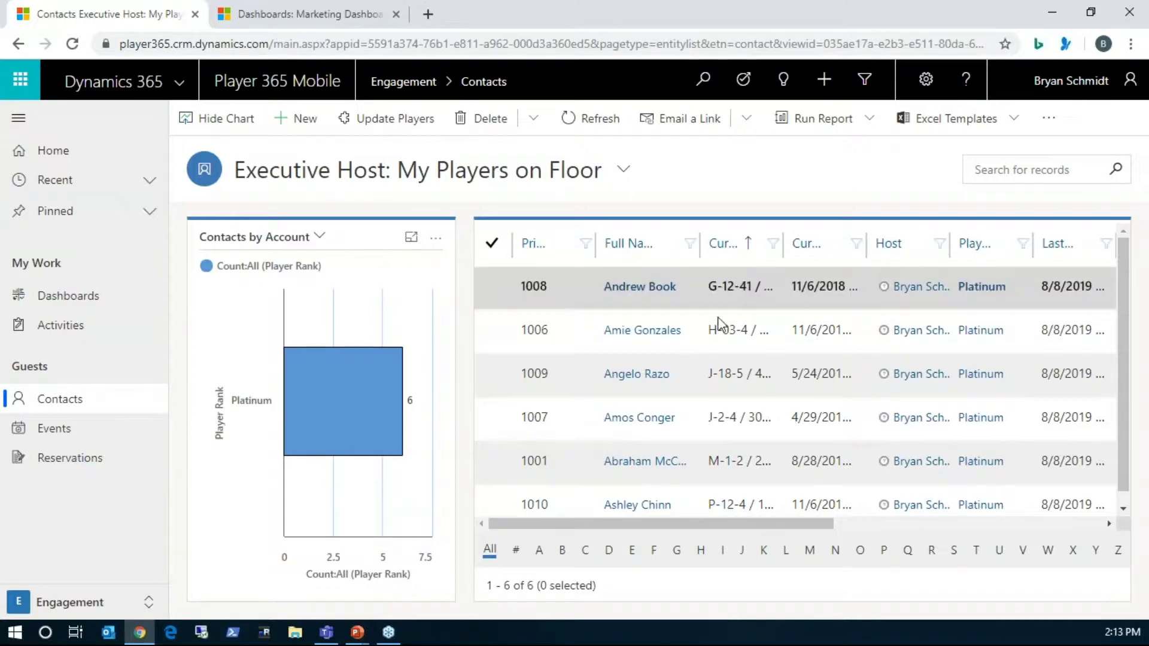
left_click(633, 244)
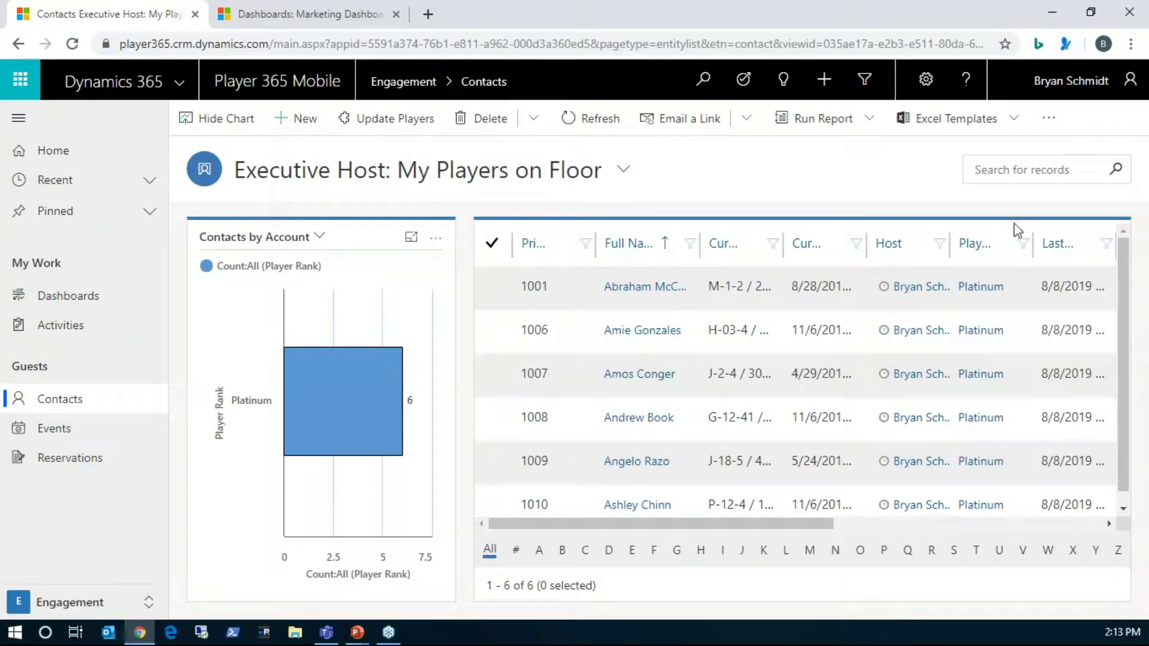
- Return to the Executive Host Dashboard and examine its player, active case and COLD player charts
left_click(70, 296)
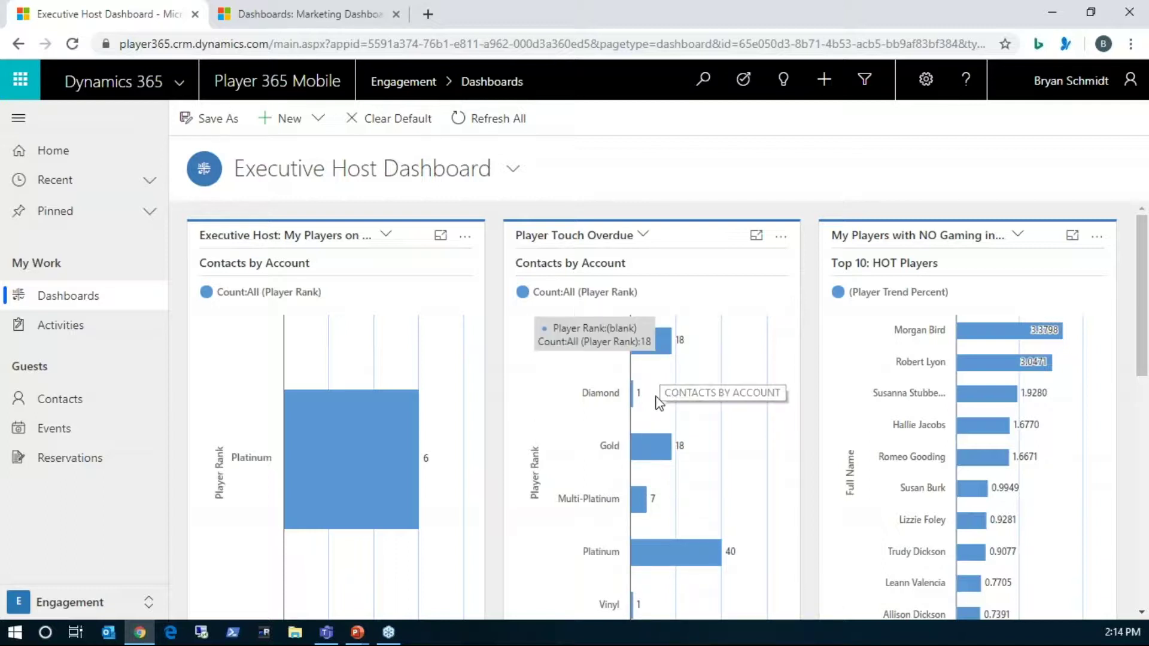
scroll(802, 395, "down", 1)
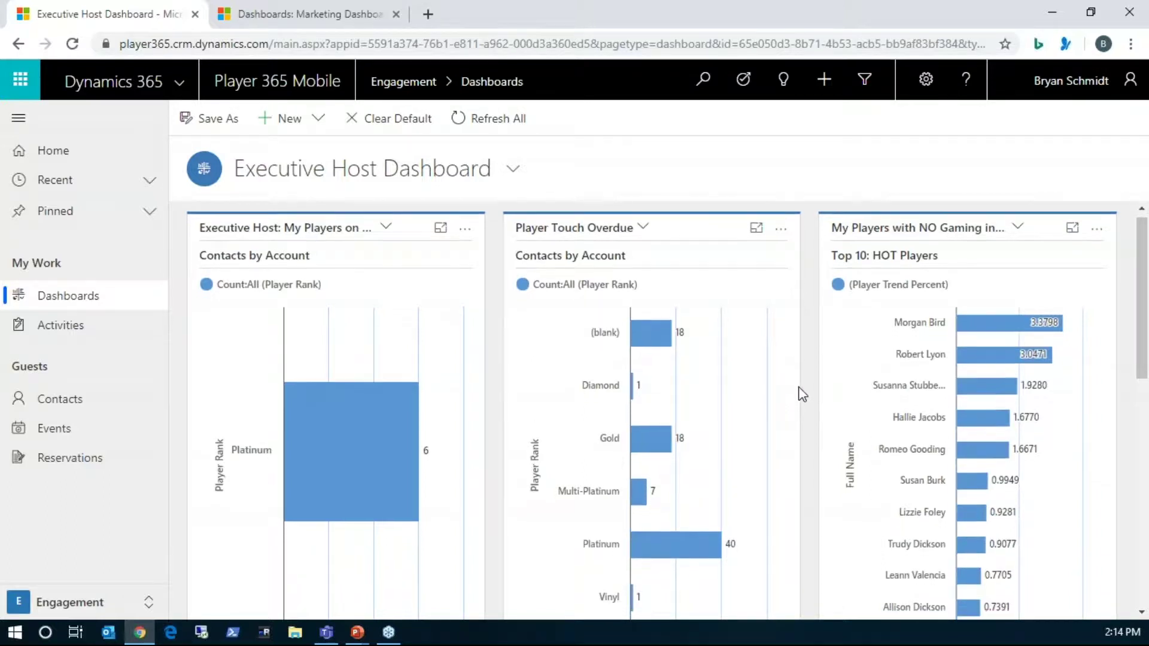
scroll(812, 374, "down", 2)
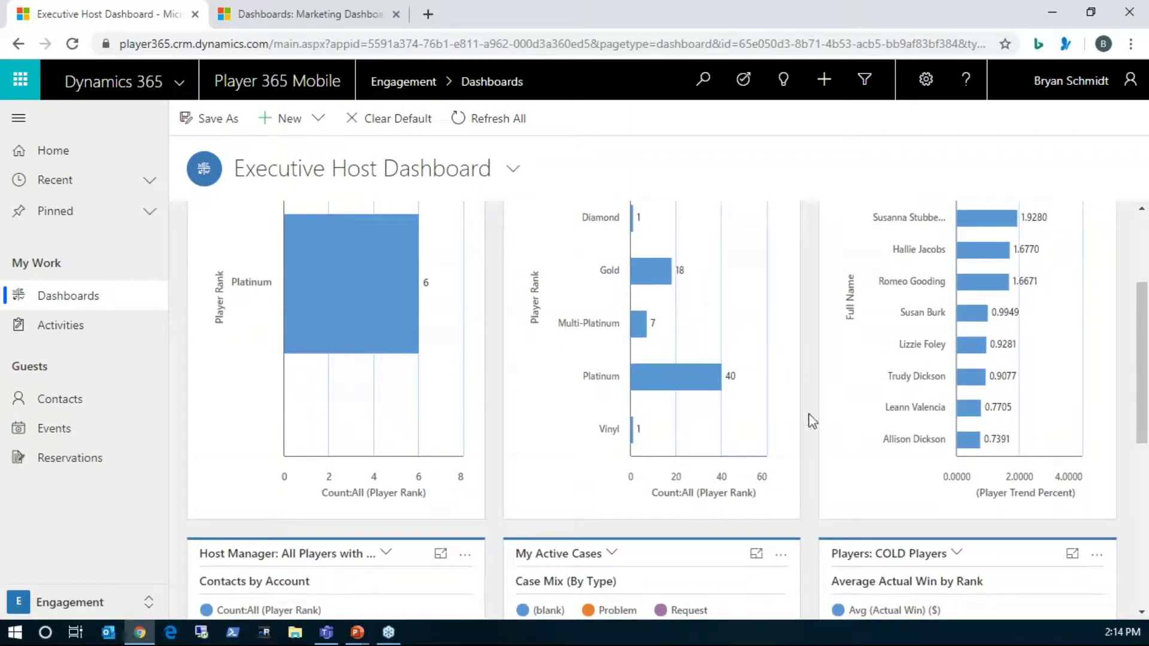
scroll(815, 460, "down", 1)
scroll(816, 461, "down", 4)
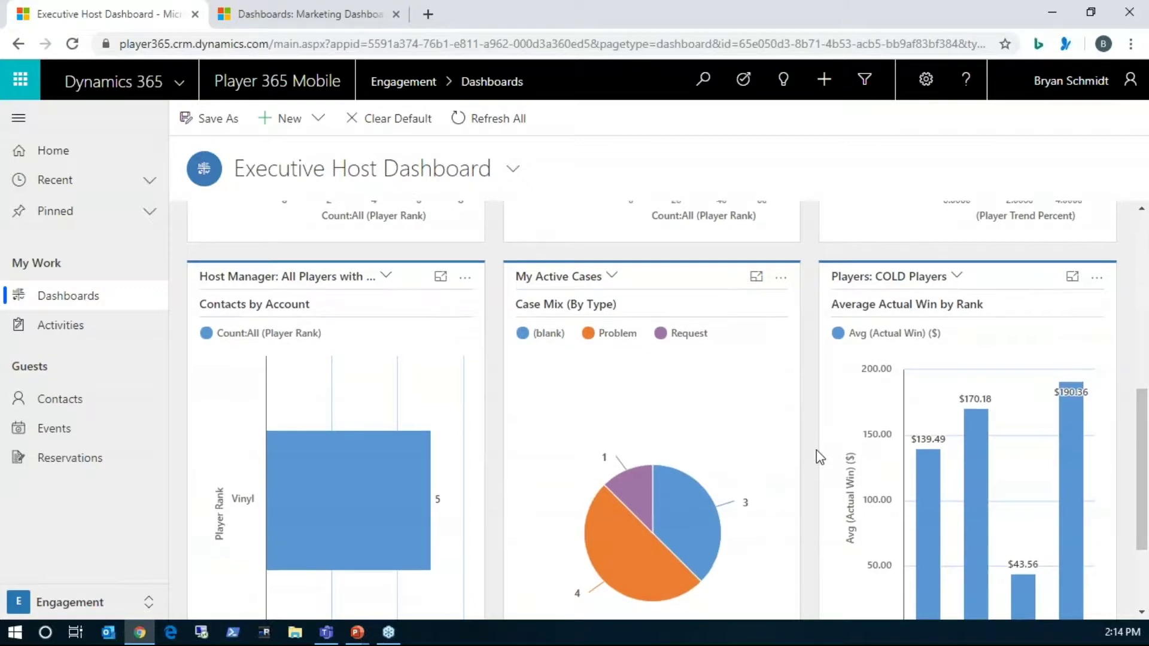
scroll(818, 456, "down", 1)
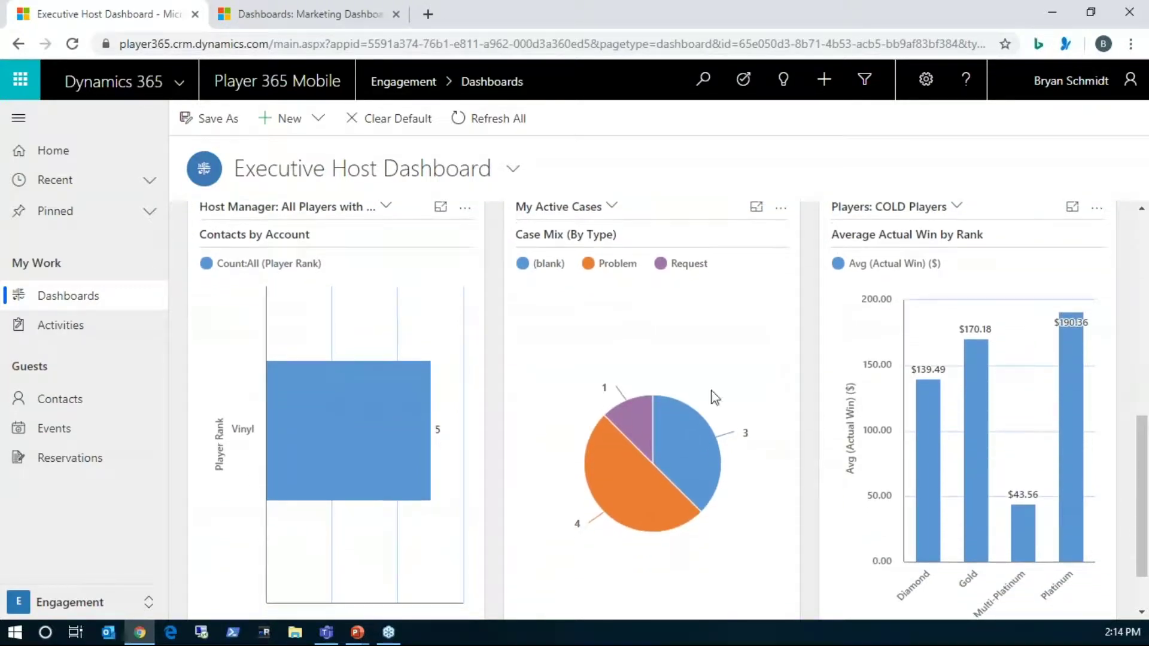
- Switch to the Host Dashboard and look over its first row of player charts
left_click(512, 170)
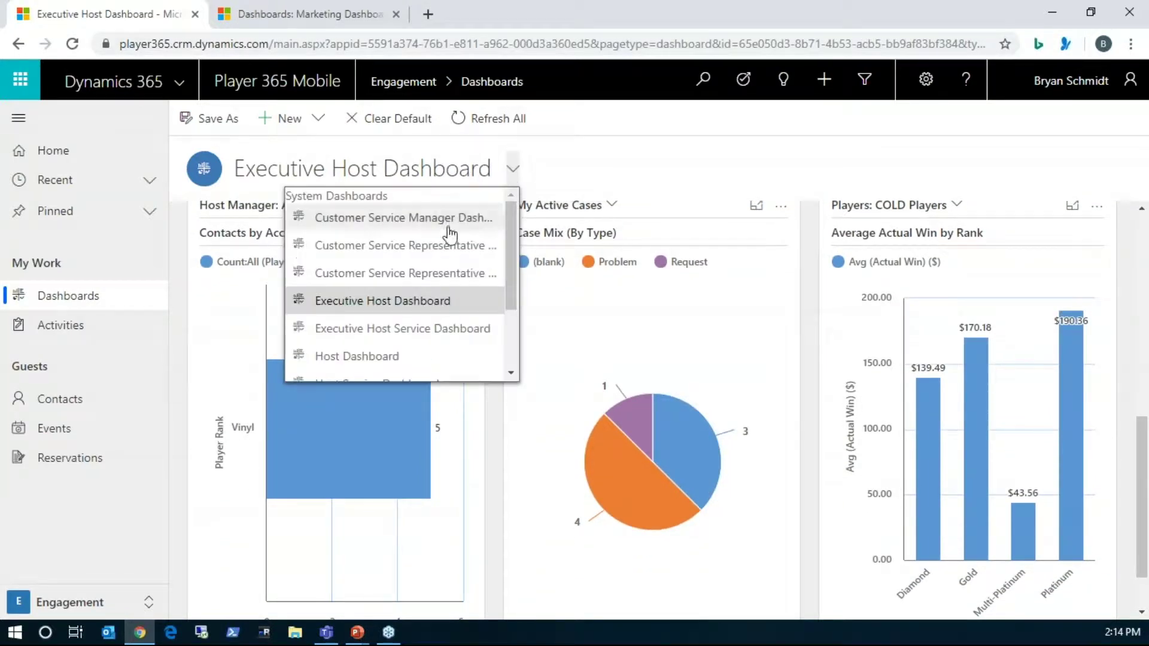
left_click(402, 357)
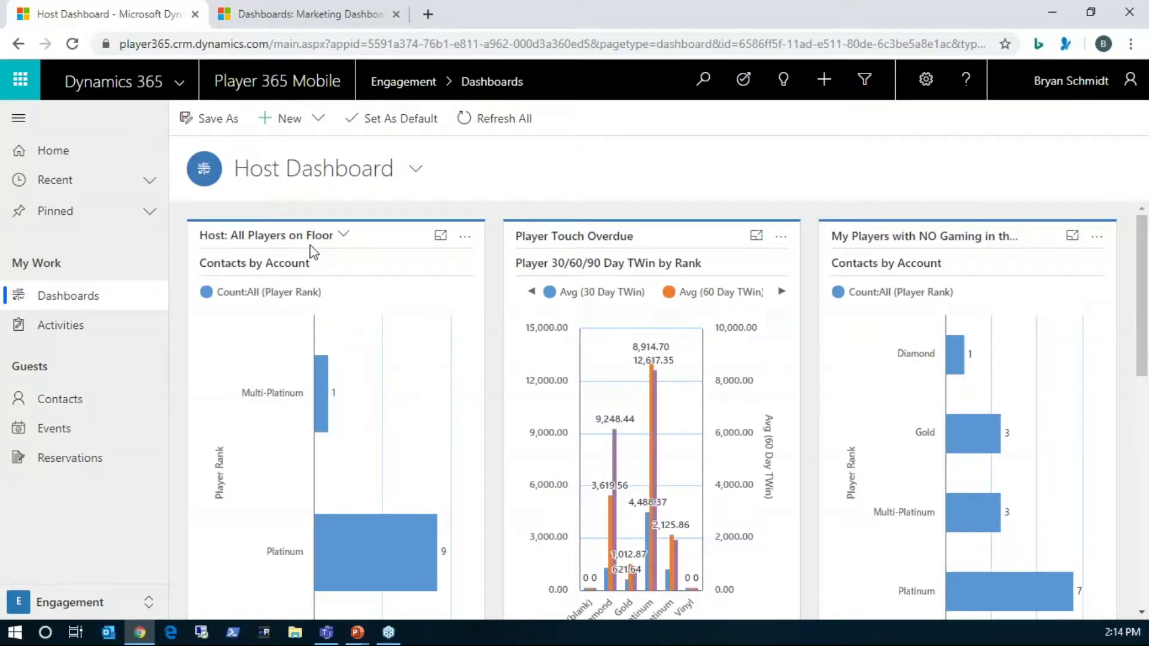
scroll(502, 392, "down", 1)
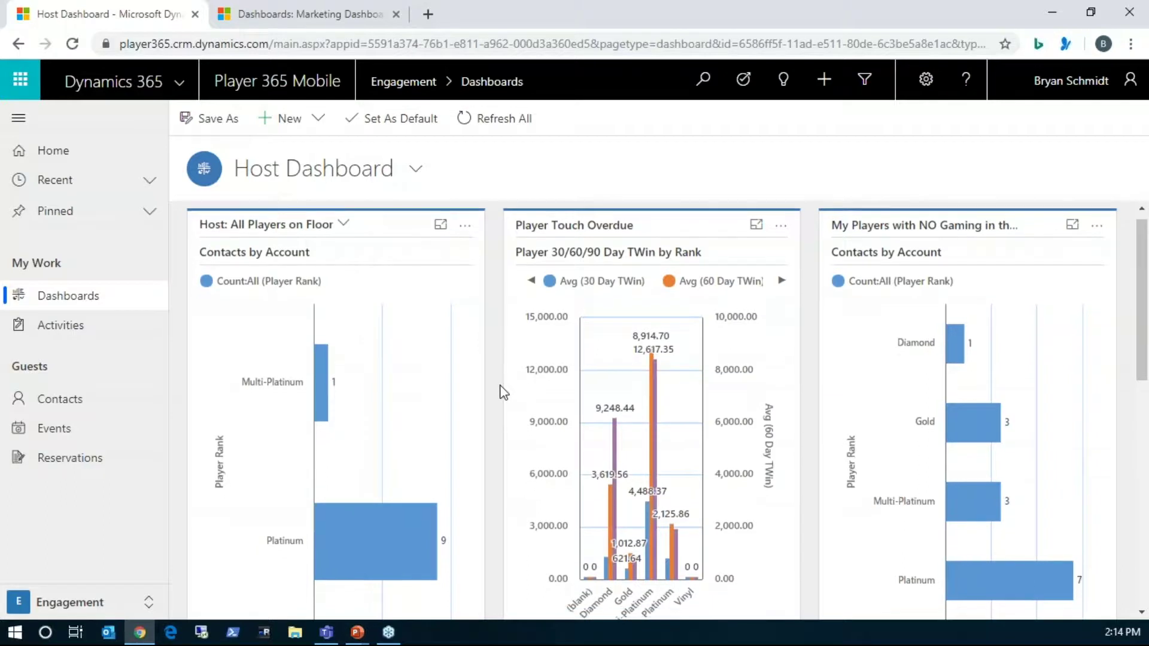
scroll(577, 288, "up", 1)
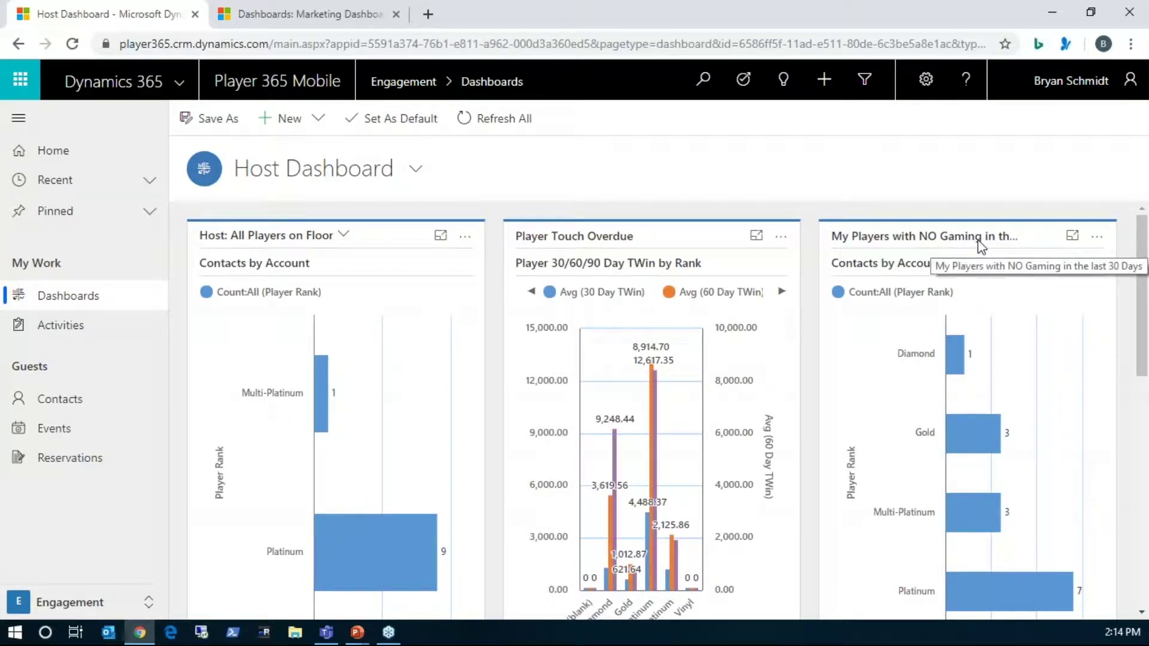
- Check the Diamond bar in the no-gaming players chart and examine the Host Dashboard's case, activity and HOT player charts
mouse_move(953, 360)
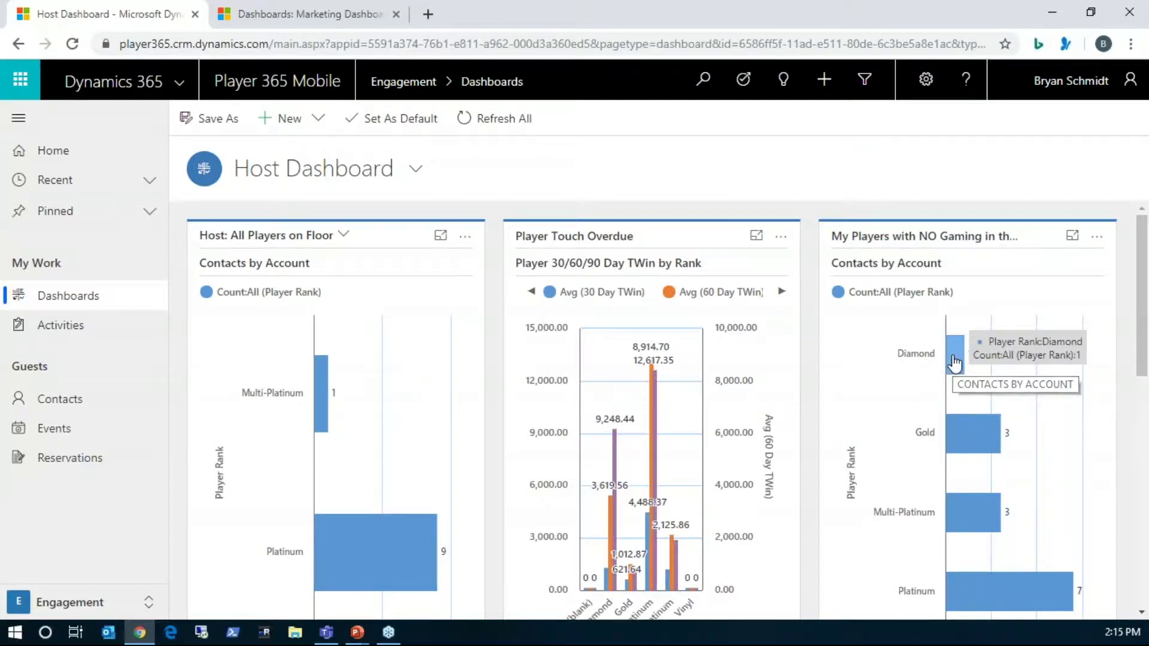
left_click(955, 362)
left_click(816, 365)
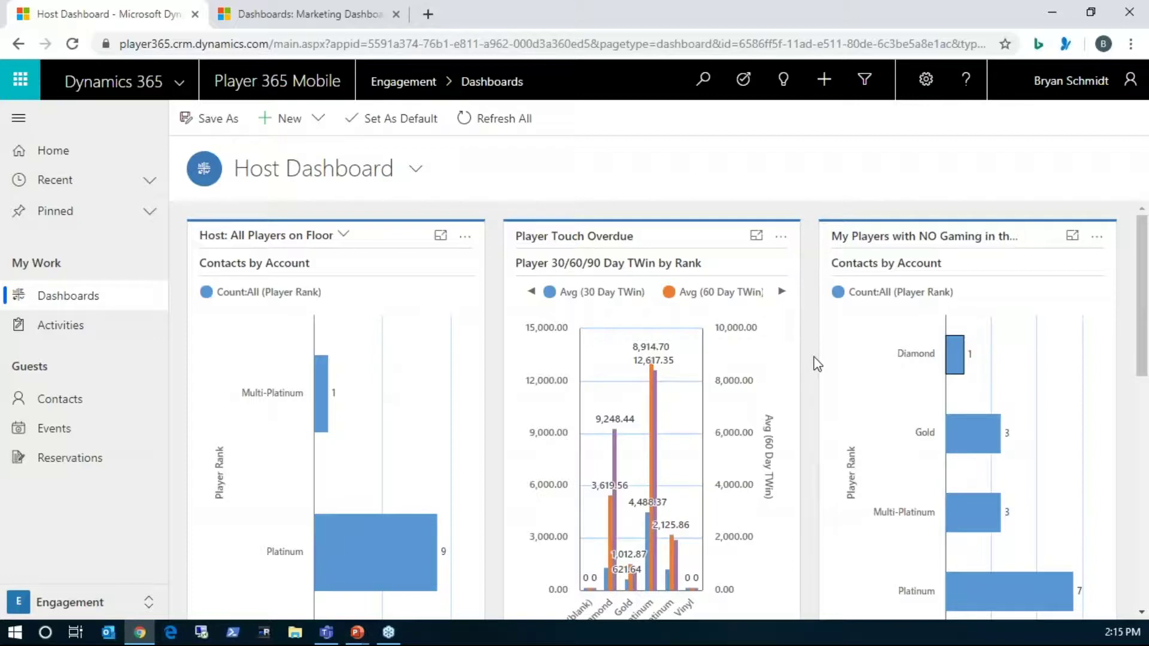
scroll(818, 367, "down", 6)
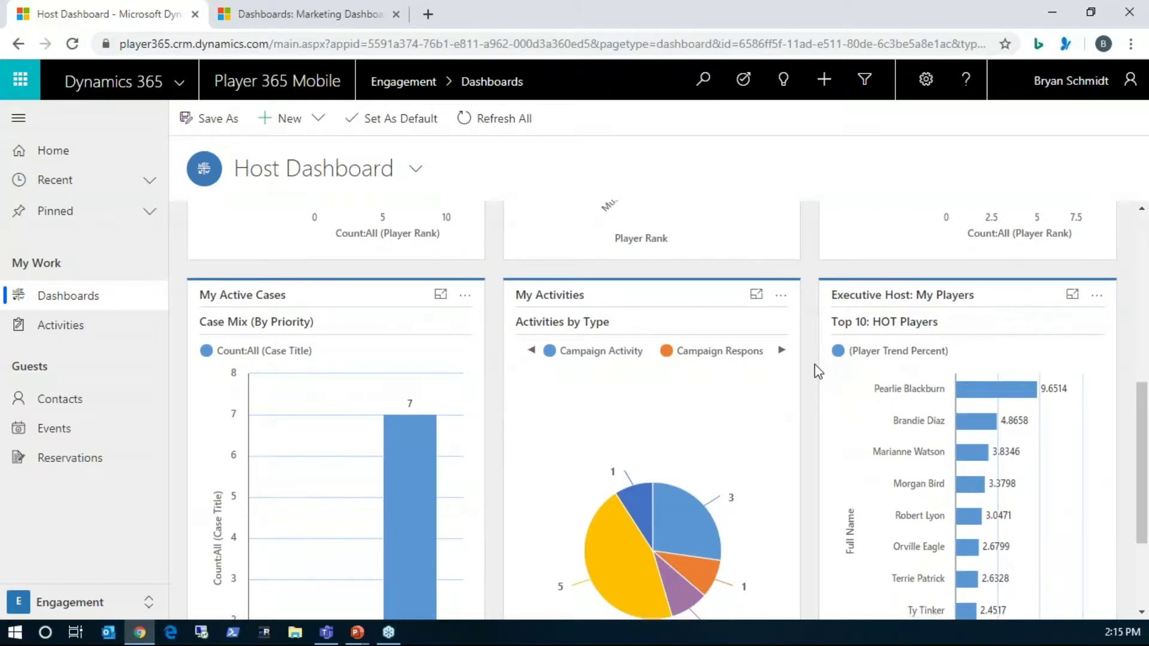
scroll(815, 365, "up", 7)
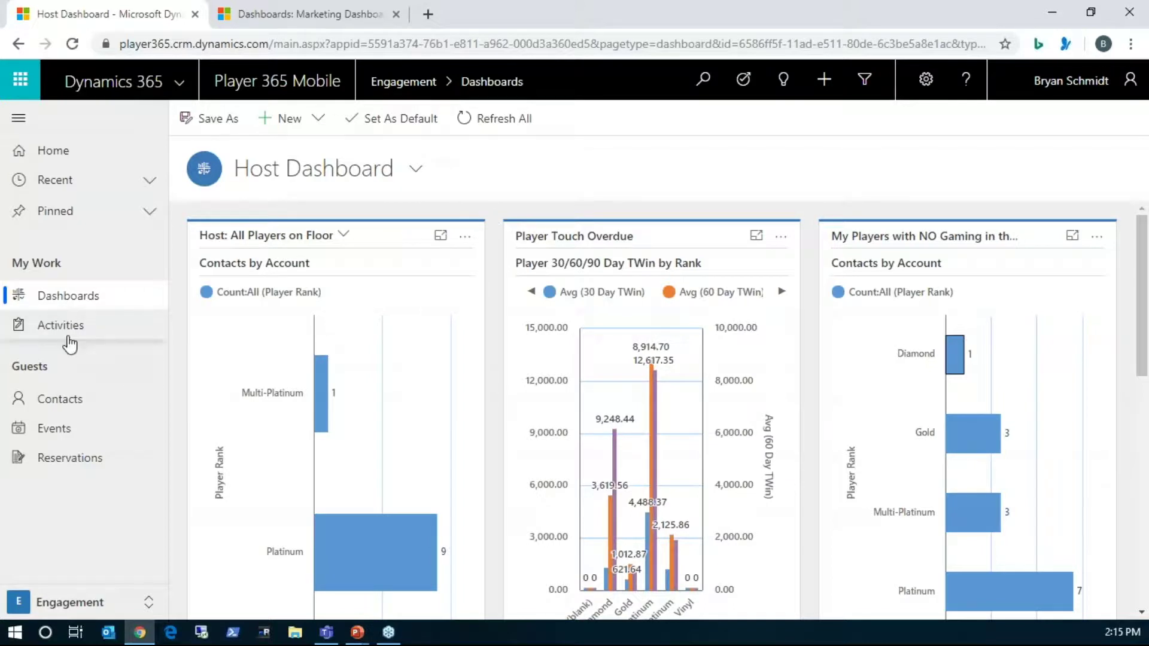
- Open the contacts list and show the Executive Host: Barred Players view
left_click(78, 405)
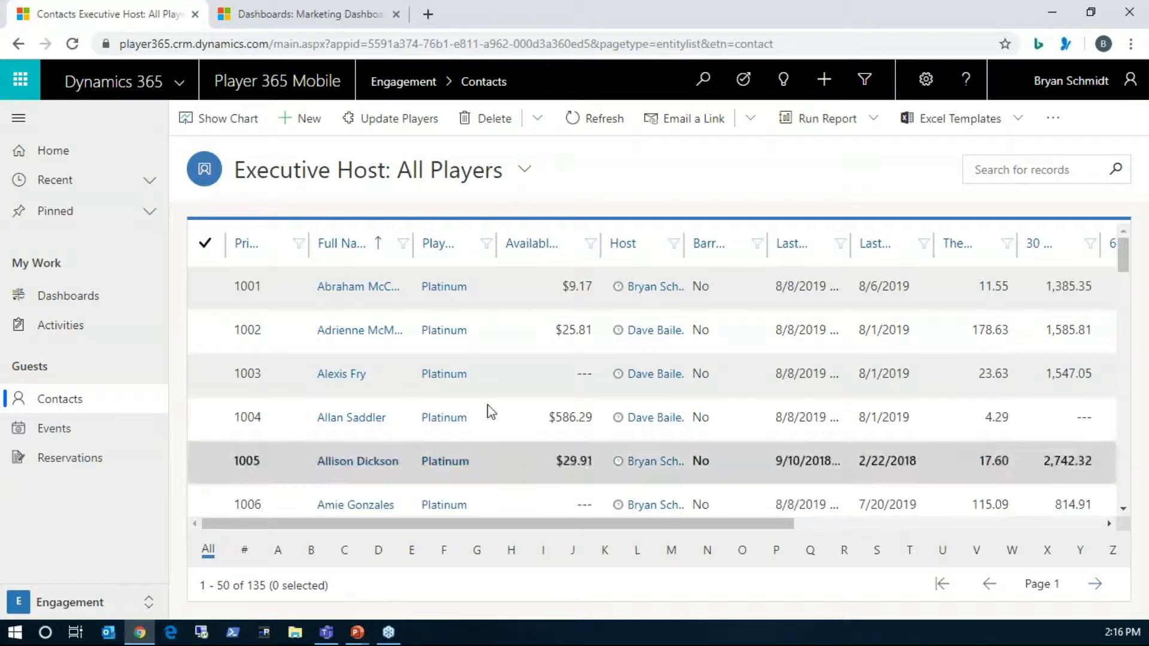
left_click(525, 171)
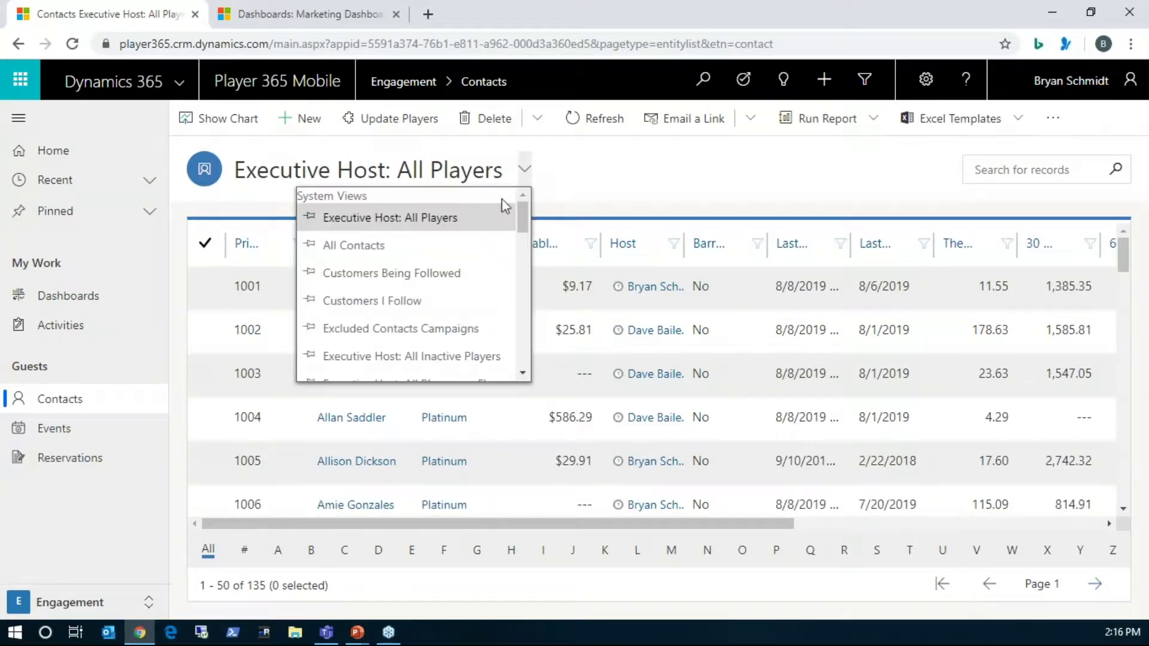
scroll(486, 260, "down", 3)
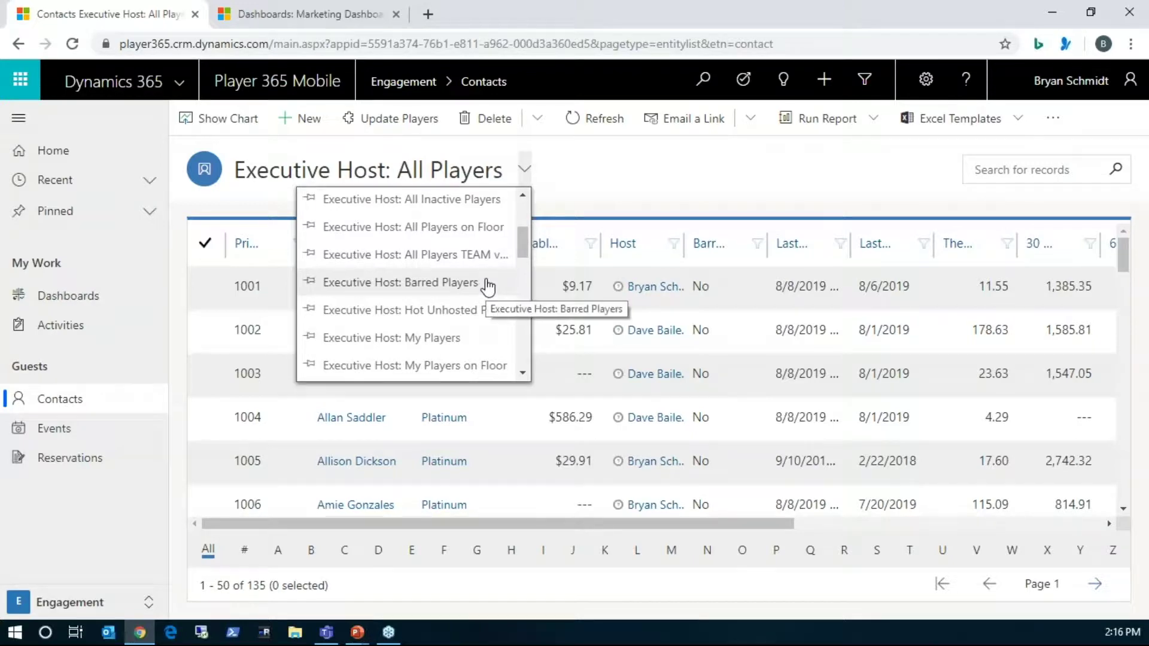
left_click(487, 283)
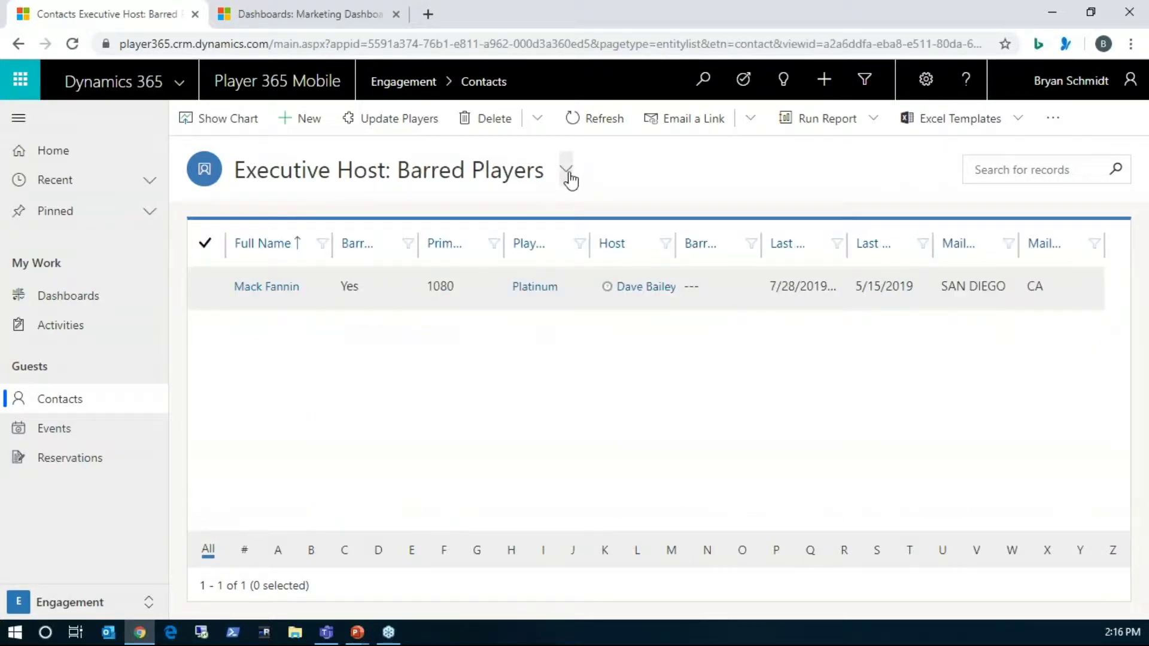
- Show the Executive Host: All Inactive Players view, followed by the Executive Host: Unhosted players view
left_click(566, 171)
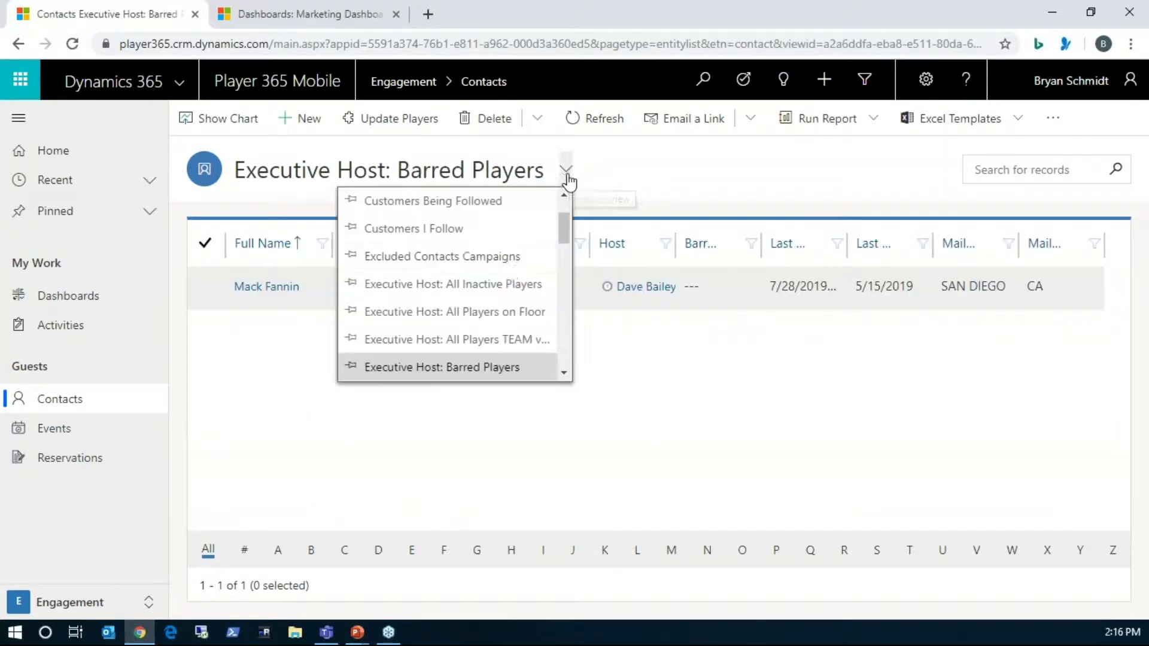
left_click(504, 287)
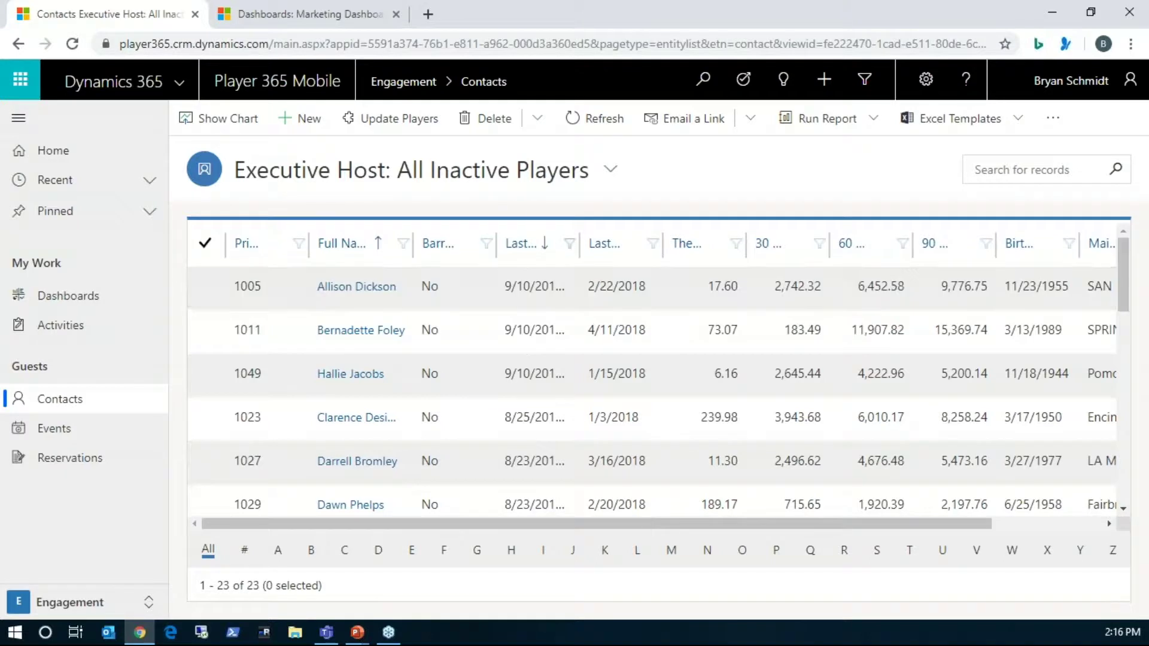
left_click(610, 173)
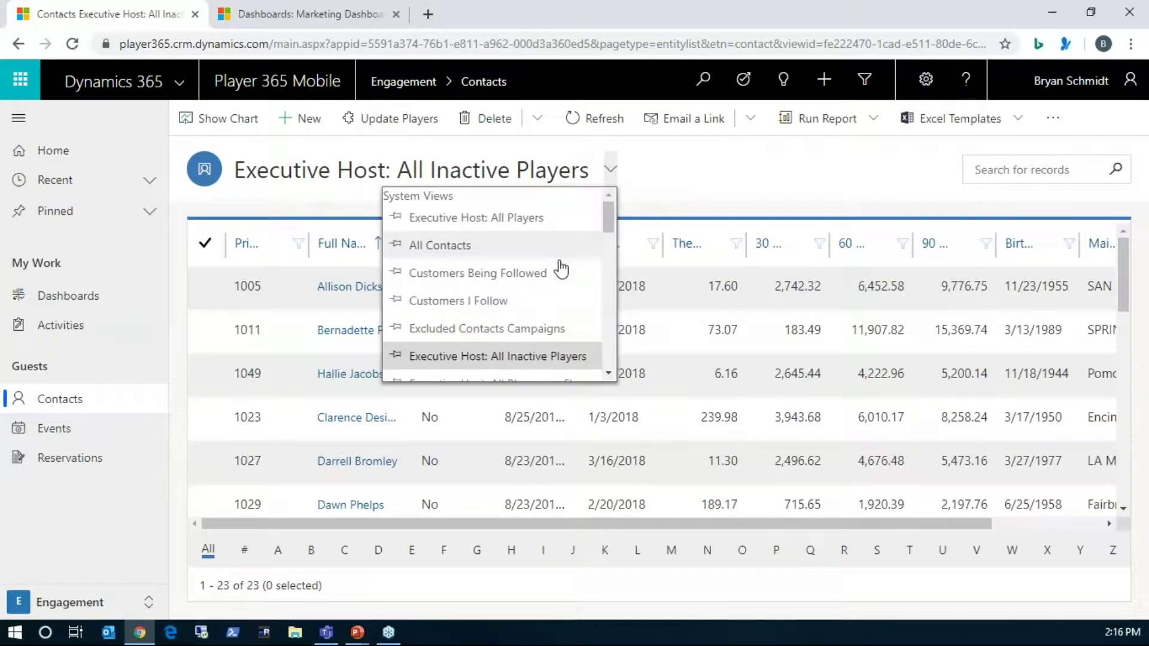
scroll(559, 264, "down", 2)
scroll(561, 268, "down", 3)
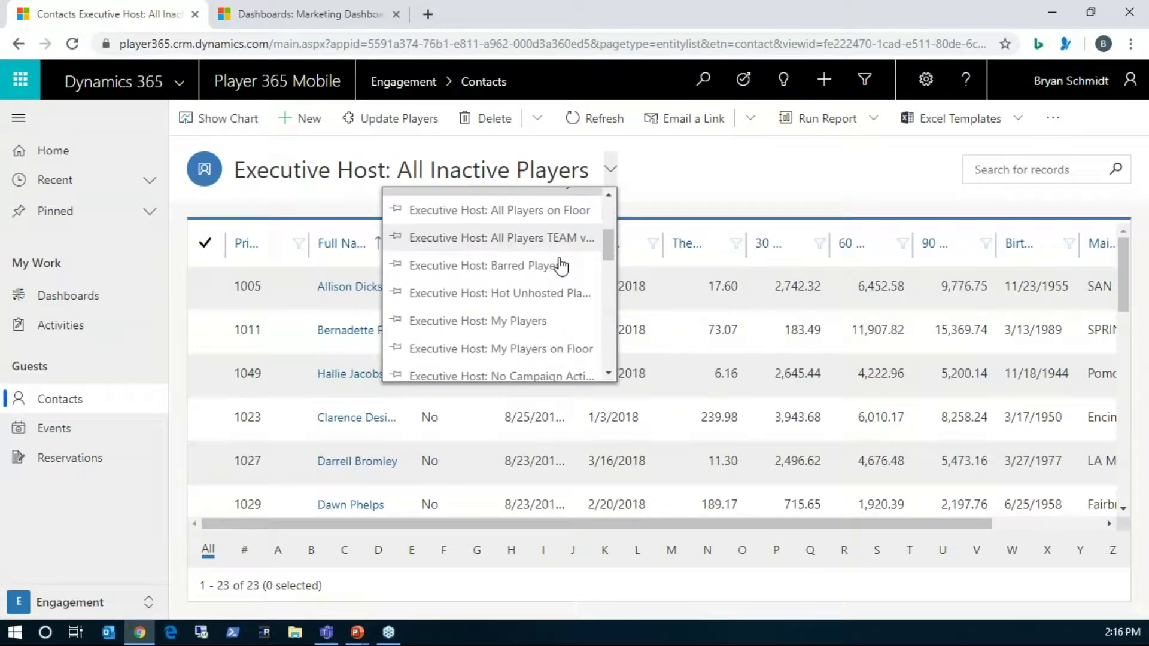
scroll(561, 308, "down", 3)
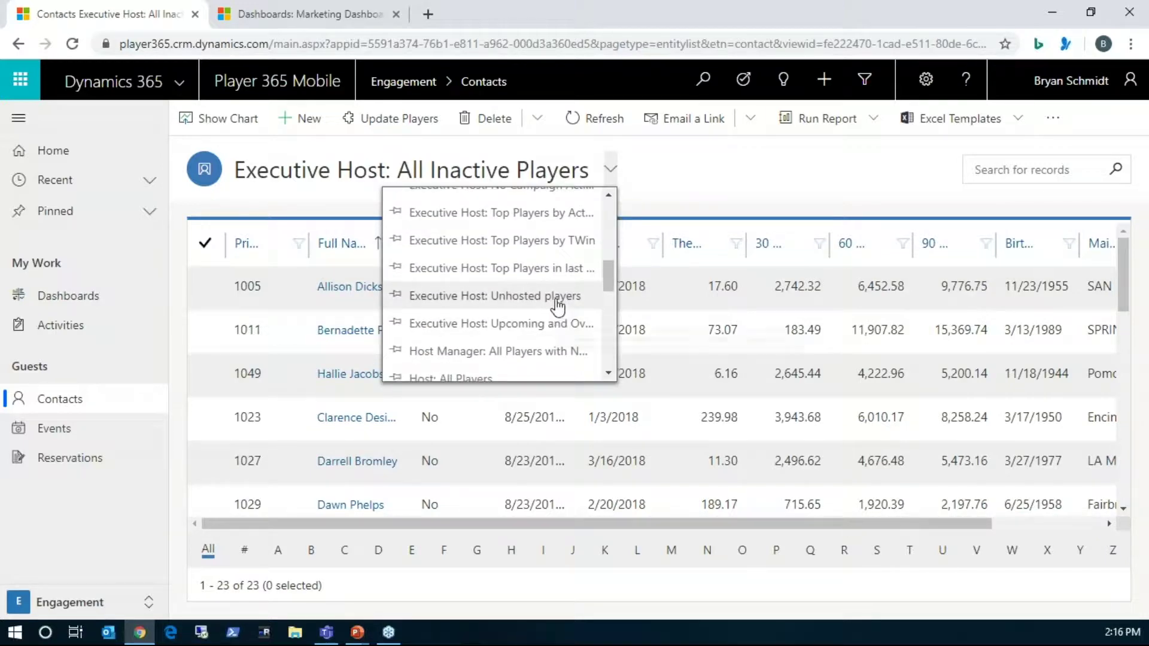
left_click(553, 298)
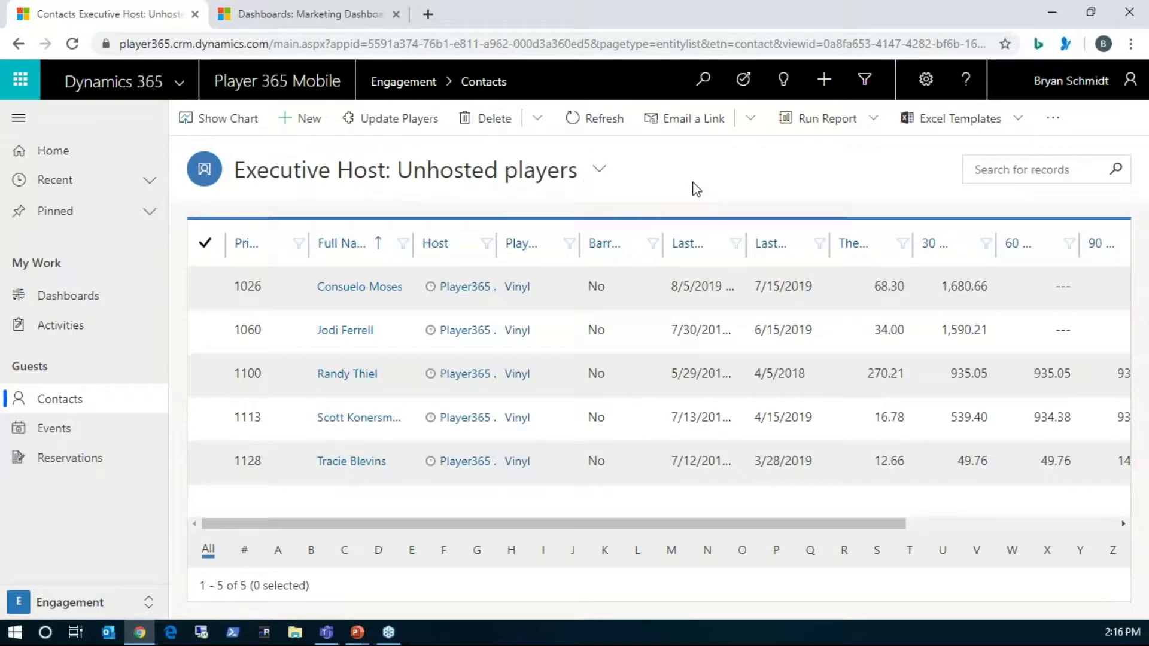
- Pick a view from the Executive Host system views and refresh the Unhosted players list
left_click(599, 175)
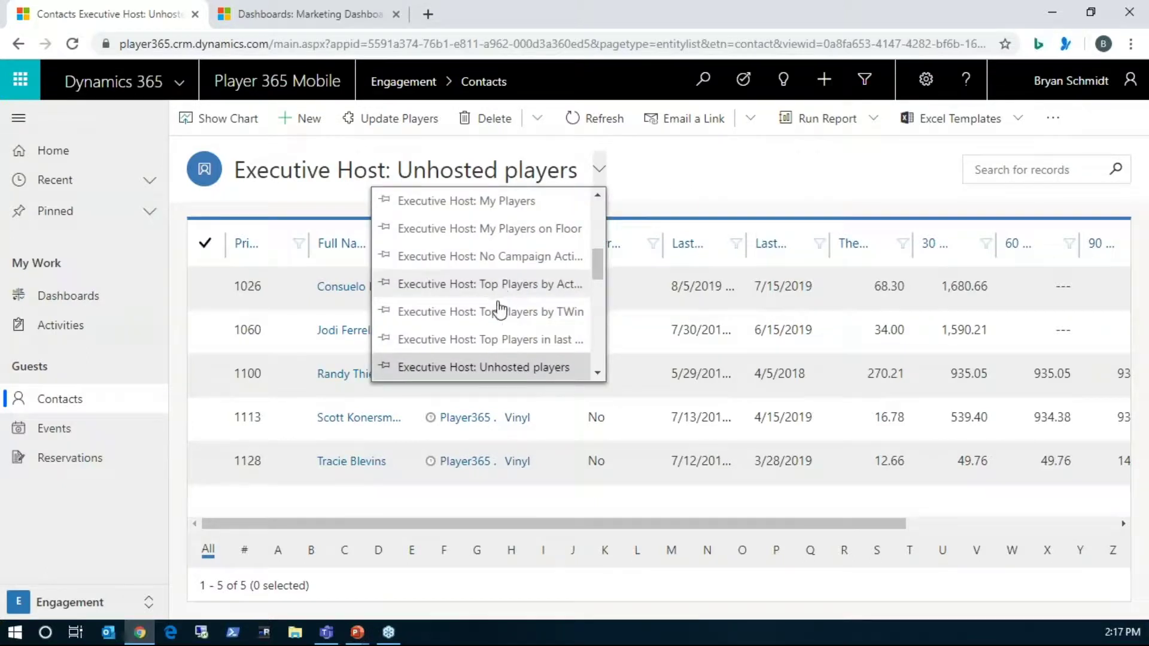
scroll(505, 350, "down", 1)
scroll(505, 349, "down", 1)
left_click(505, 323)
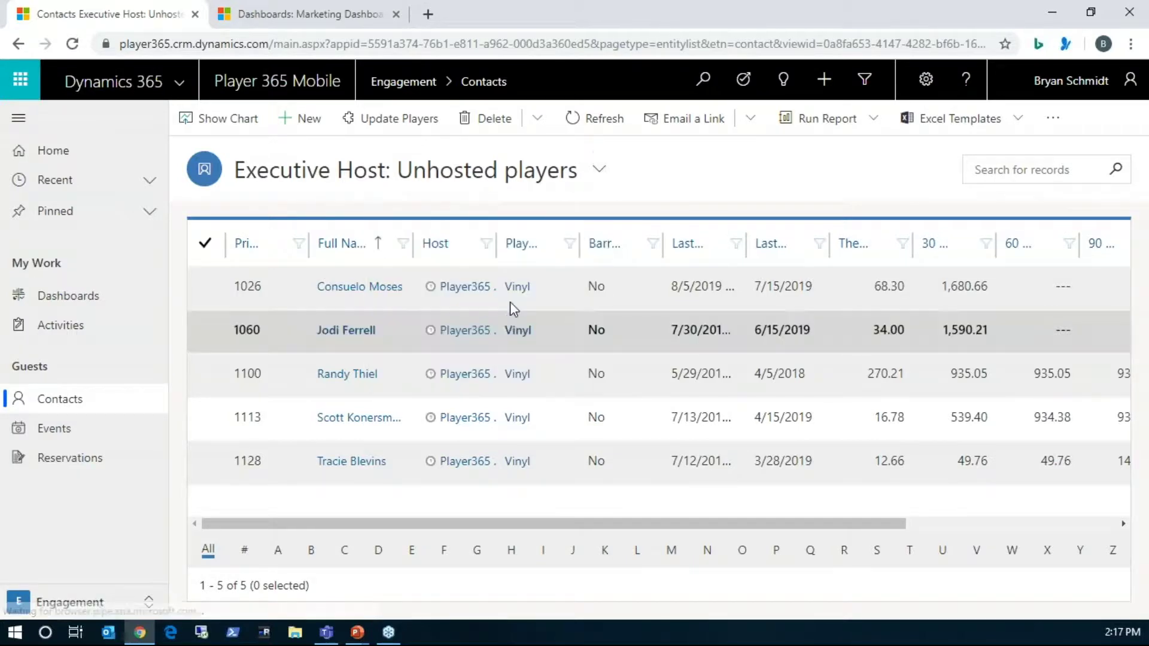
left_click(591, 122)
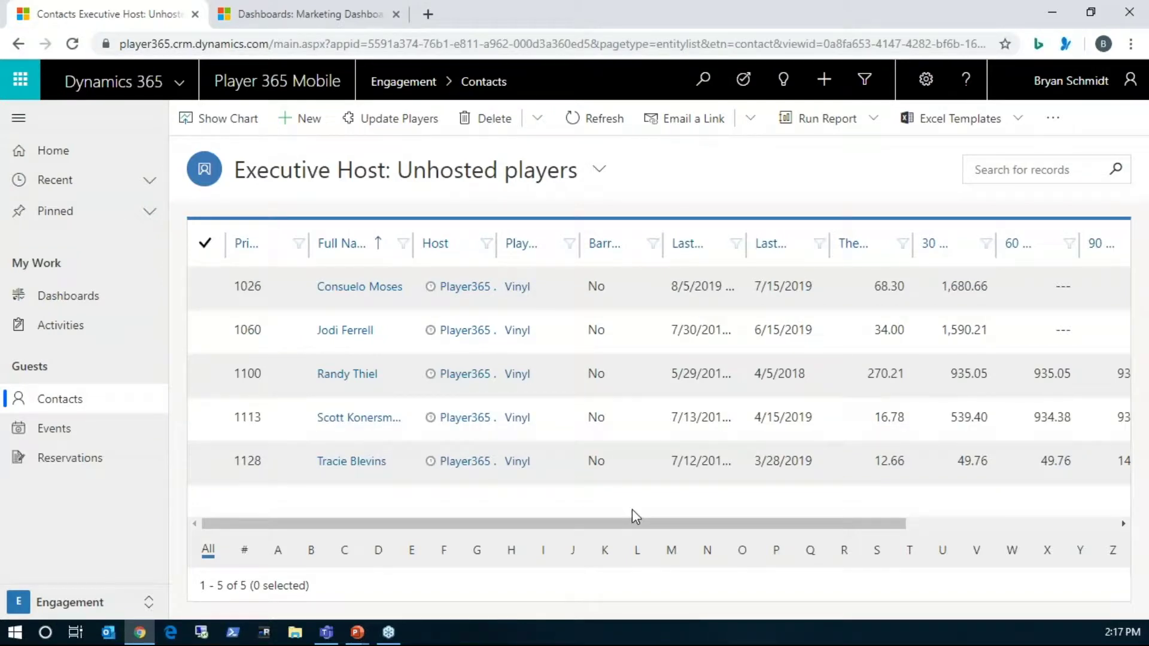
- Switch the contacts list to the Executive Host: All Players view
left_click(598, 169)
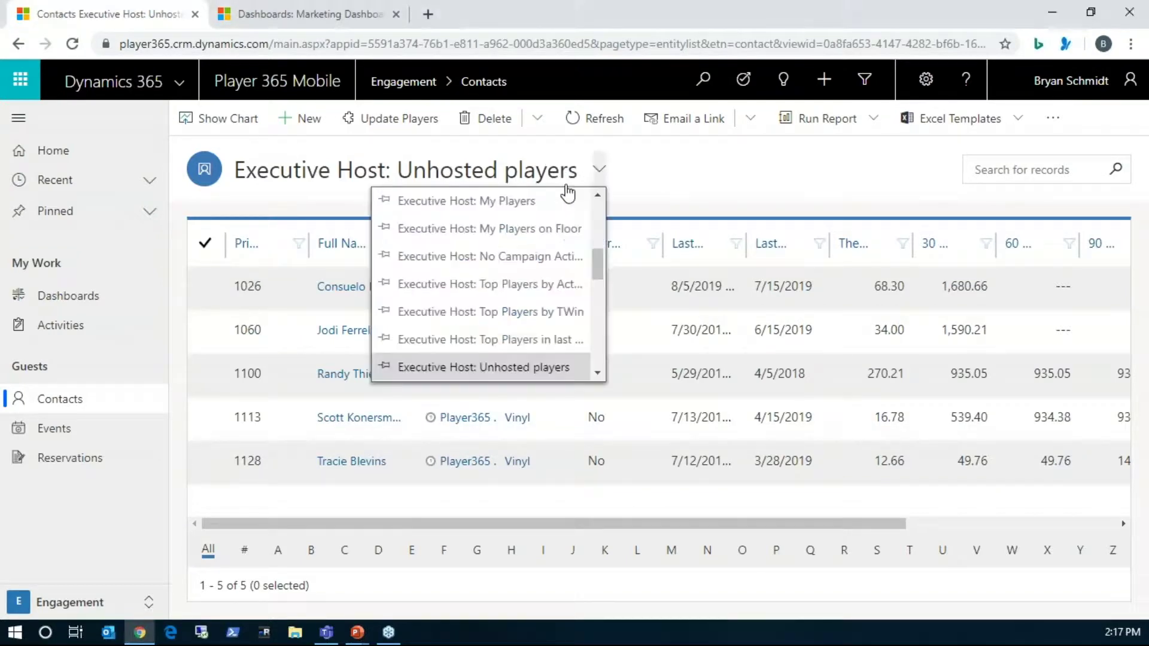
scroll(506, 261, "up", 5)
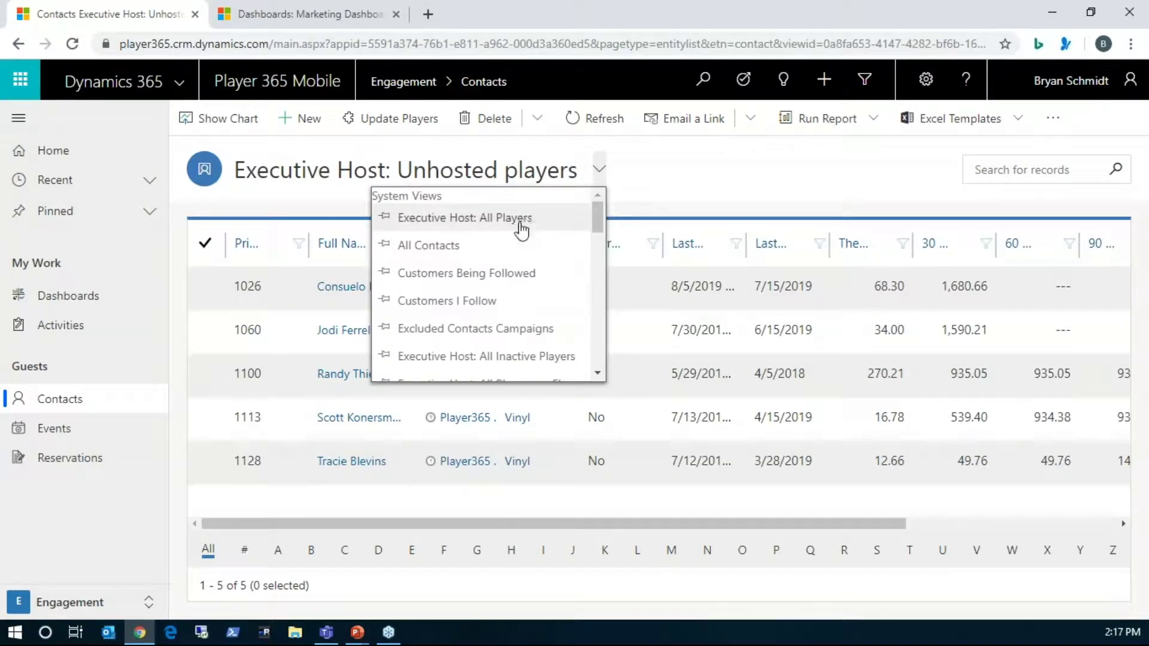
scroll(526, 272, "down", 1)
scroll(526, 212, "up", 1)
left_click(527, 219)
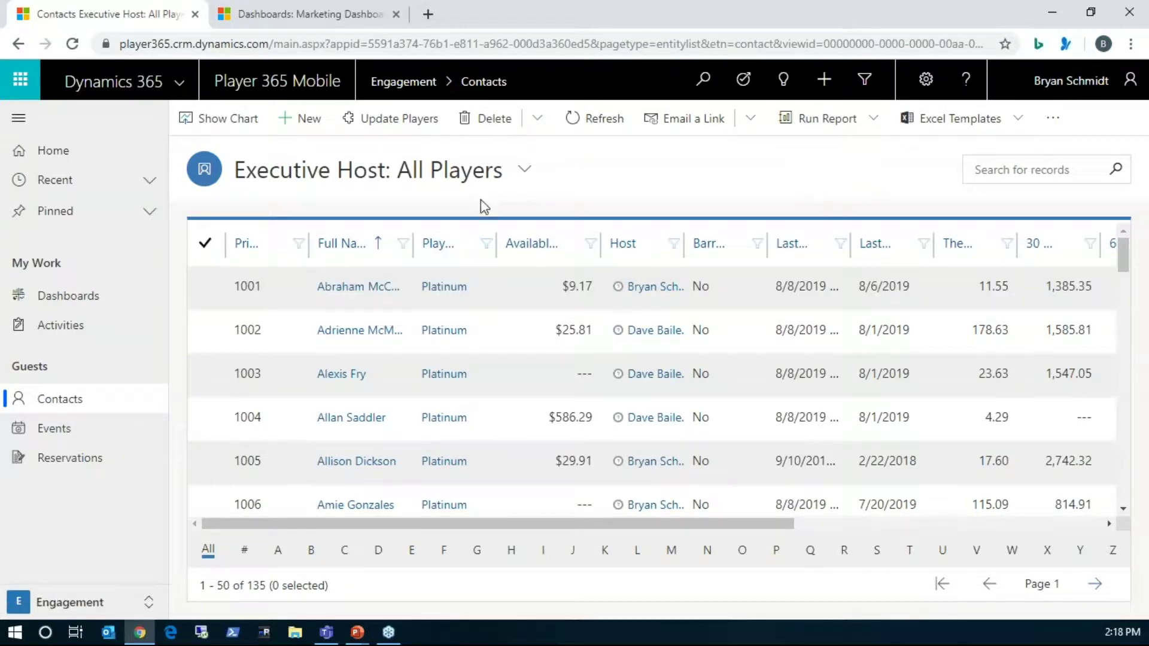
- Look through the system views available for contacts, then close the list without changing the view
left_click(524, 169)
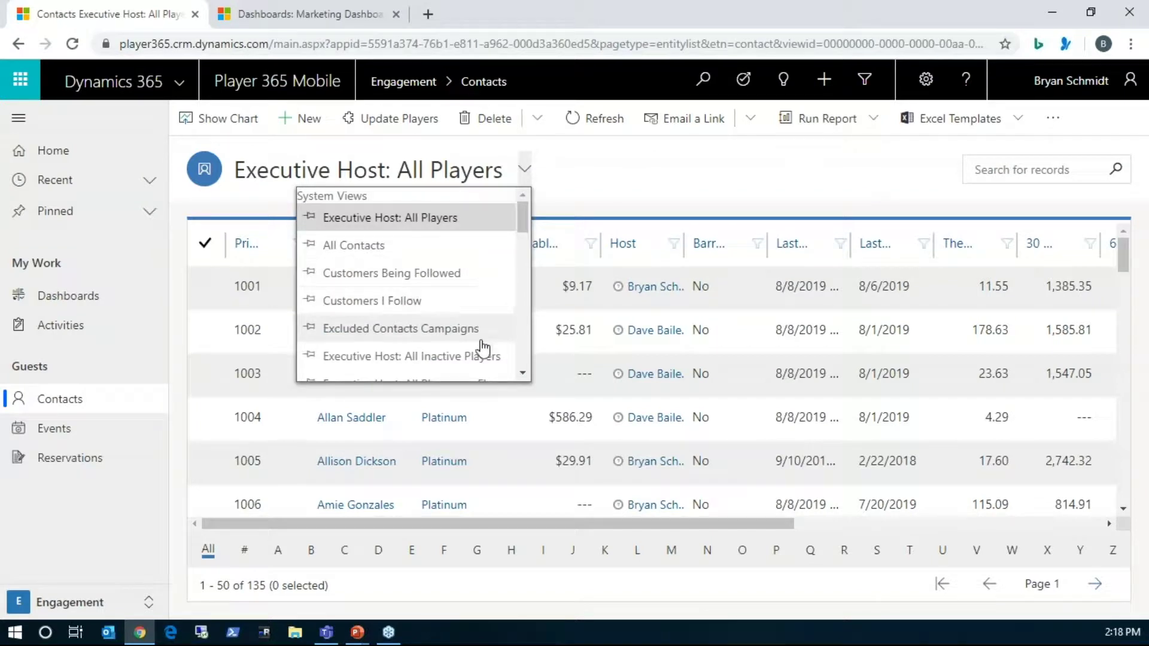
scroll(479, 334, "down", 1)
scroll(477, 334, "down", 4)
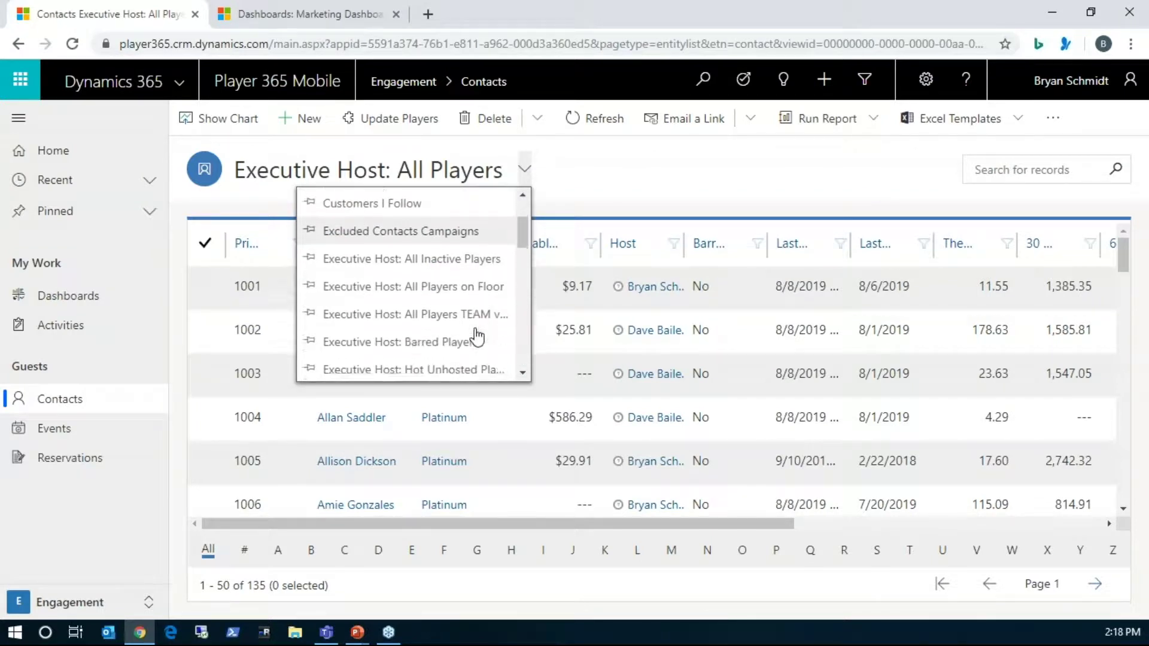
scroll(488, 331, "up", 4)
scroll(488, 331, "down", 5)
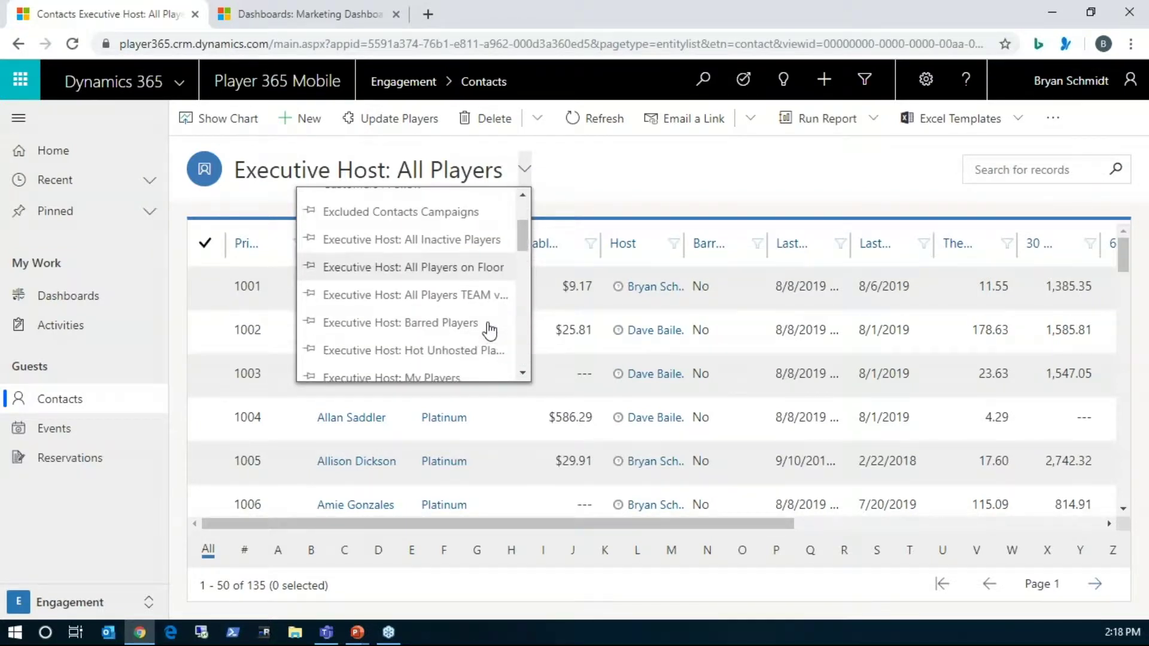
scroll(490, 329, "down", 2)
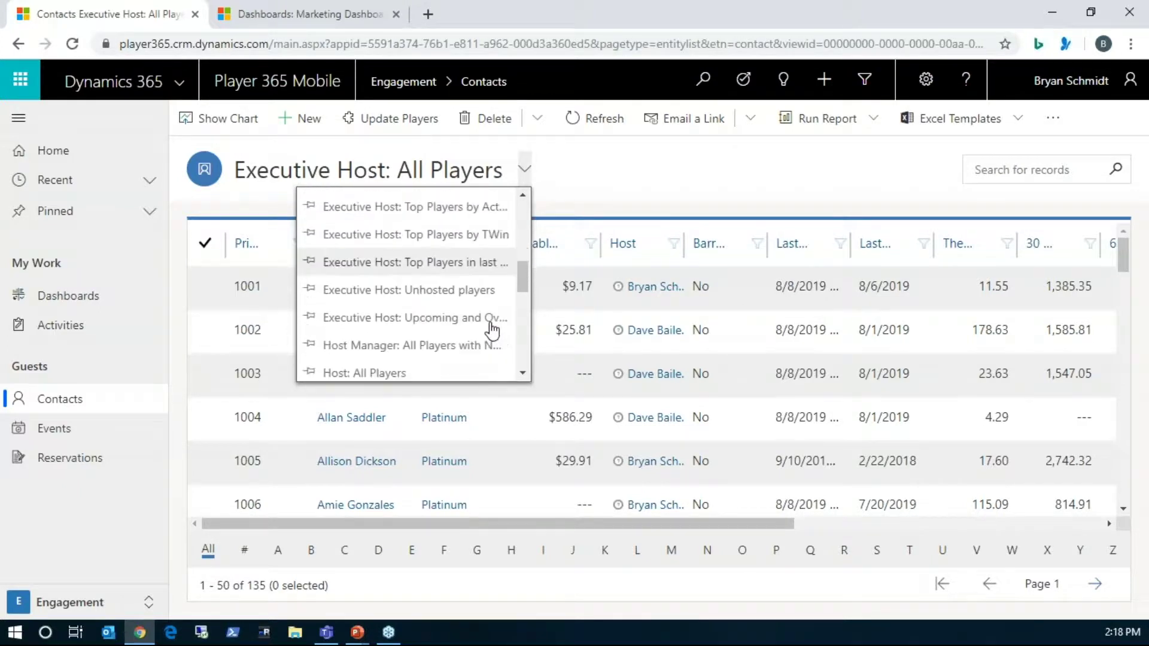
scroll(490, 327, "up", 3)
scroll(490, 299, "up", 3)
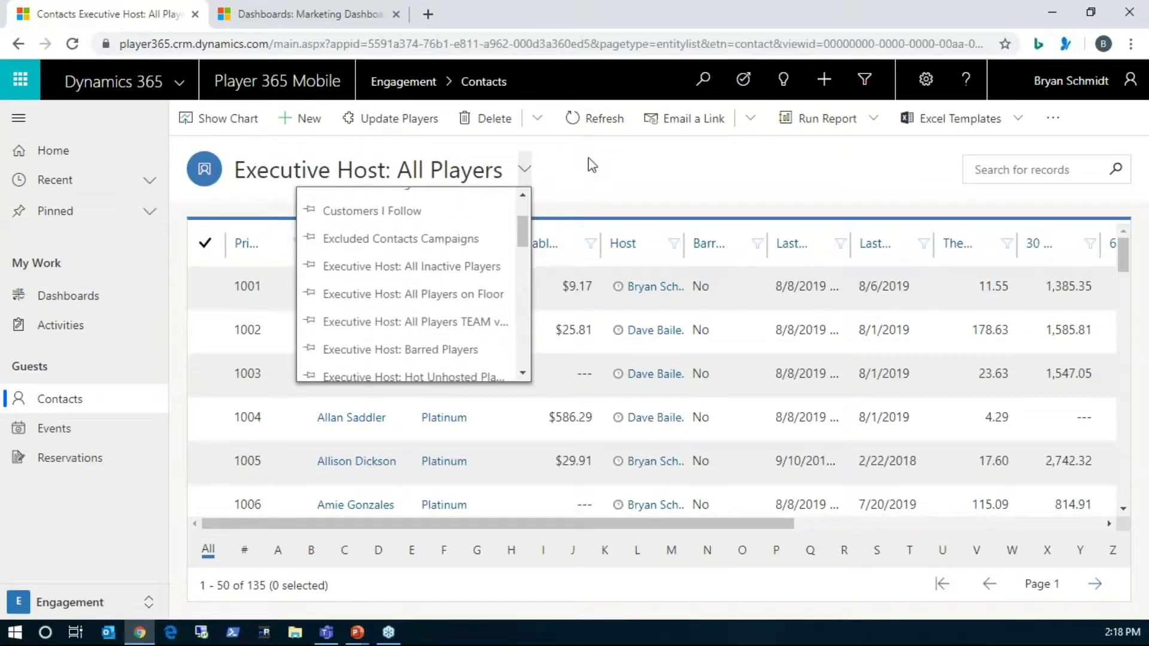
left_click(588, 157)
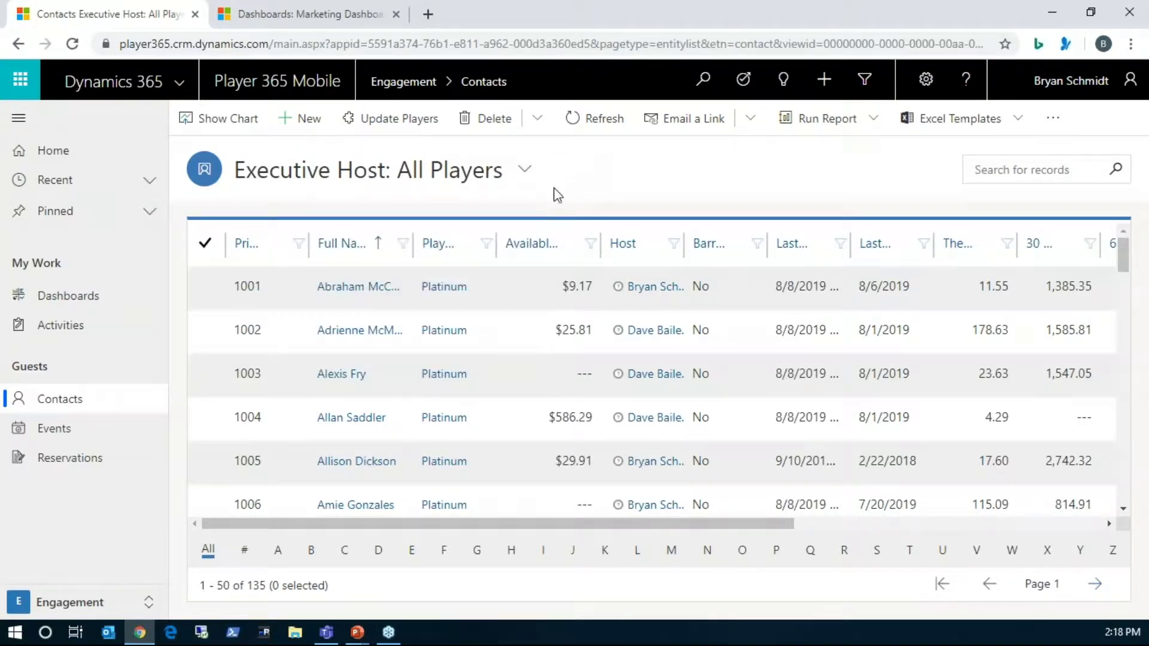
- Open the first player's contact record from the All Players list and show its Customer Preferences
left_click(382, 287)
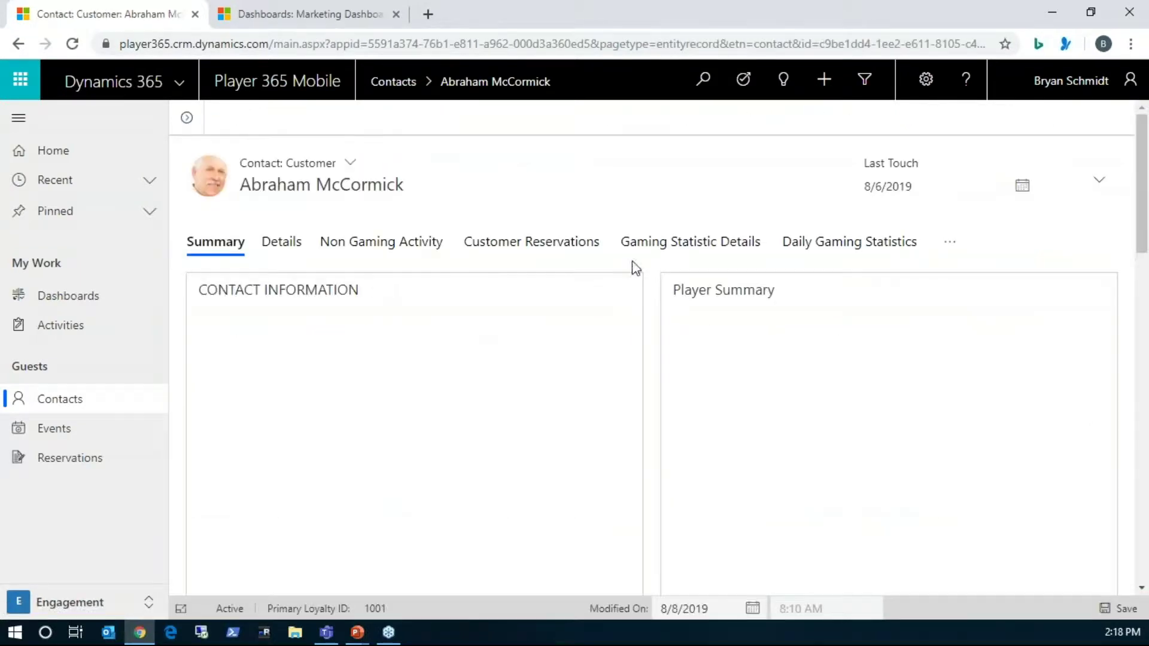
left_click(950, 245)
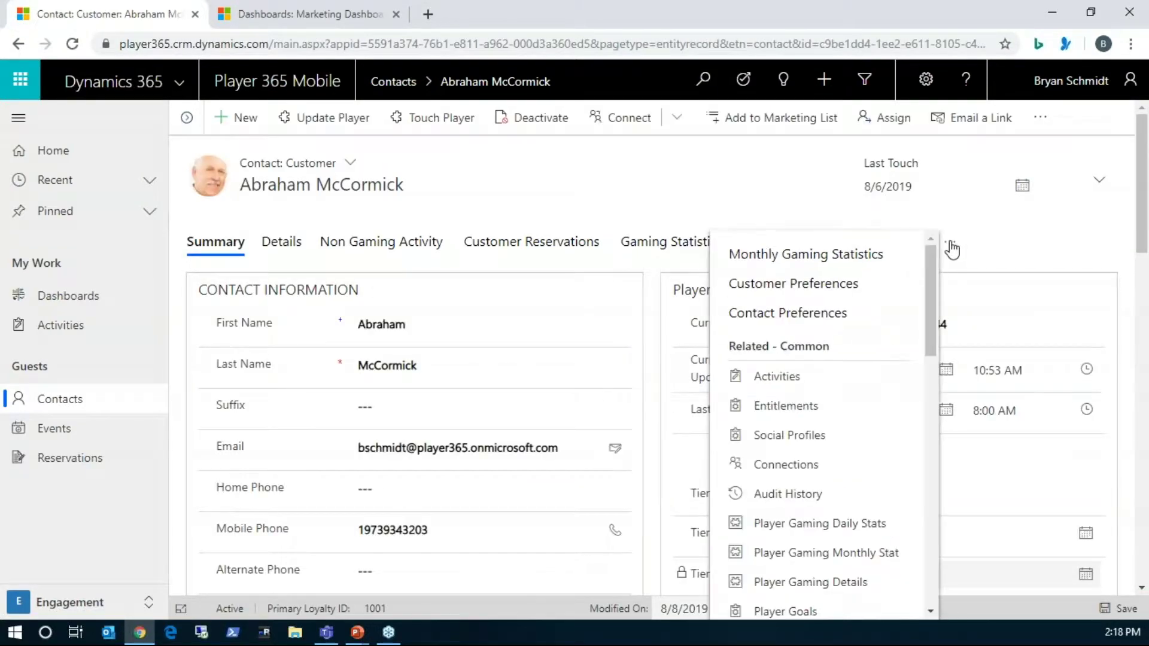
left_click(847, 290)
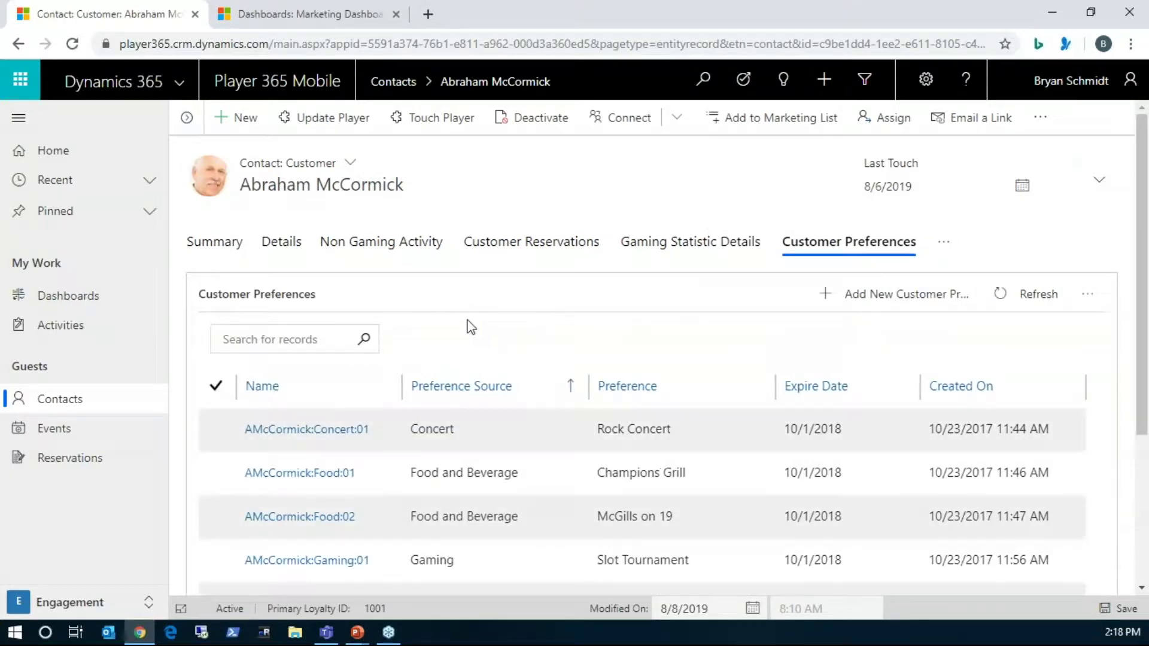
- Examine the player's customer preferences, from concert, food and gaming through golf and hotel entries
scroll(437, 308, "down", 2)
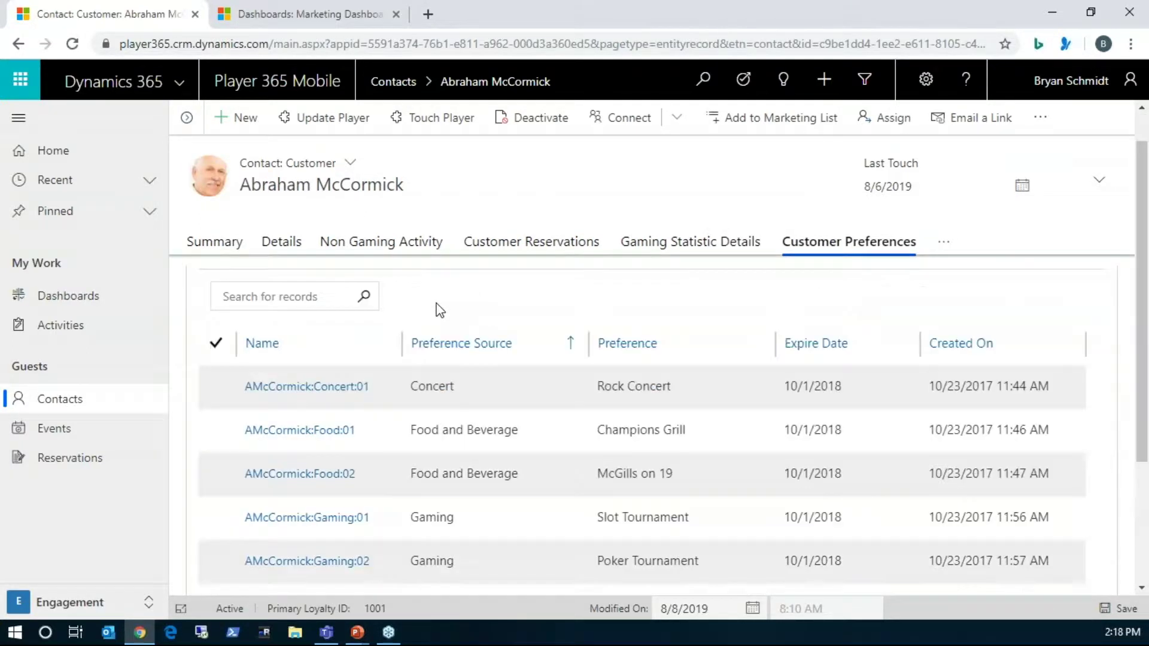
scroll(560, 335, "down", 1)
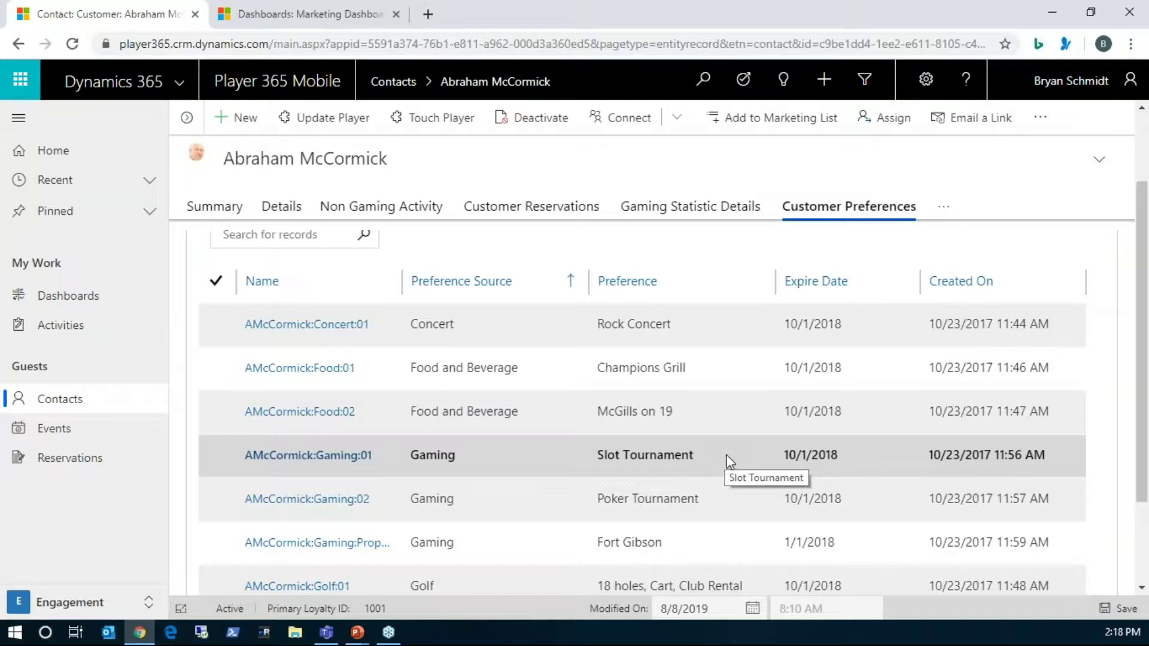
scroll(711, 470, "down", 3)
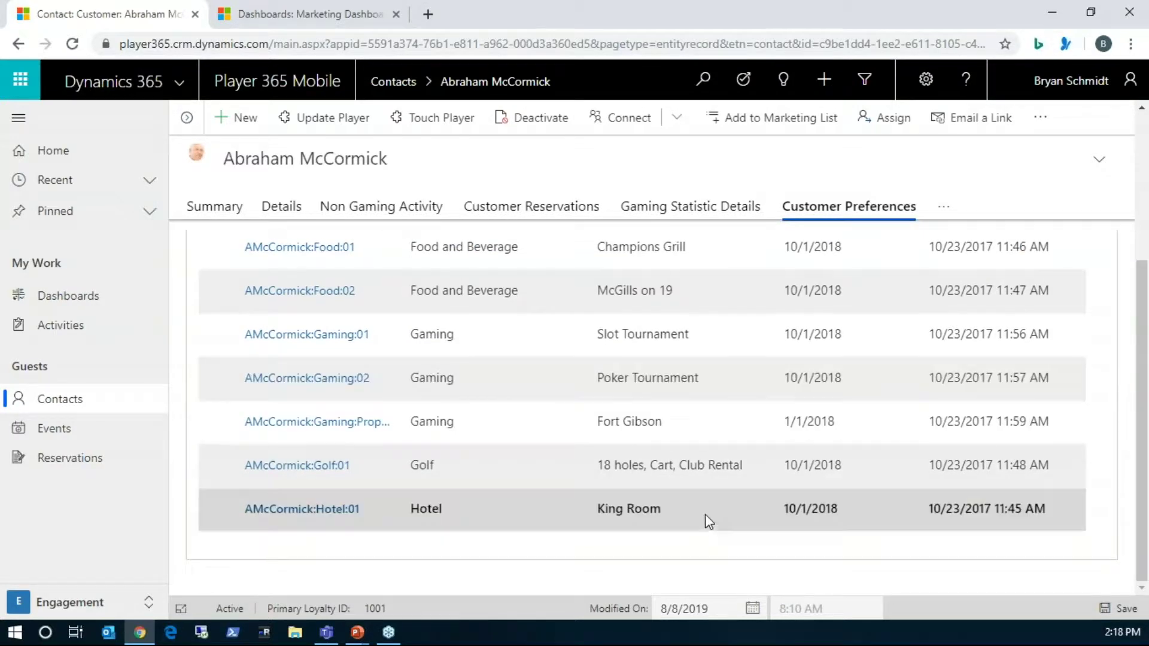
scroll(687, 446, "up", 2)
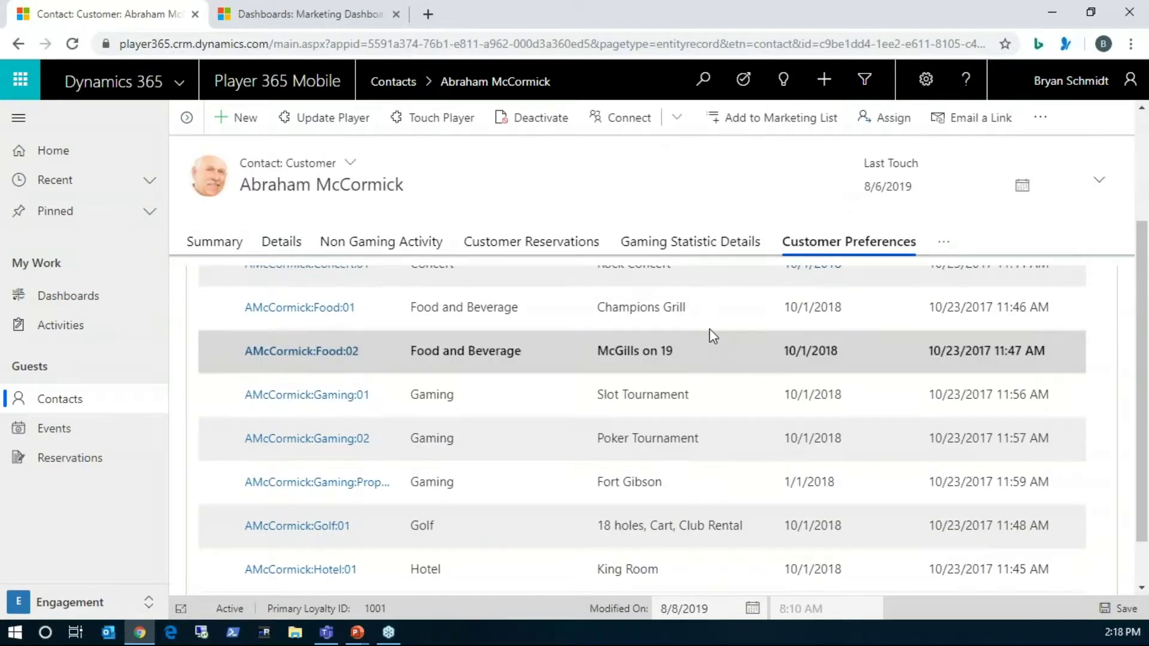
scroll(711, 333, "up", 2)
scroll(710, 403, "up", 2)
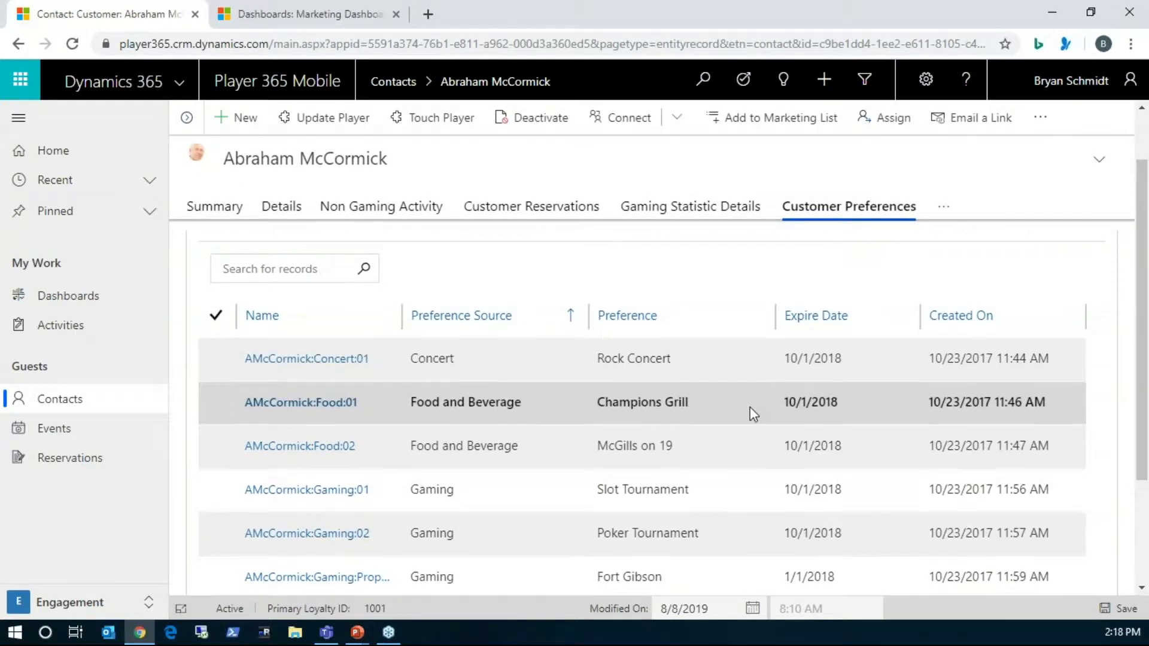
scroll(698, 508, "down", 2)
left_click(548, 556)
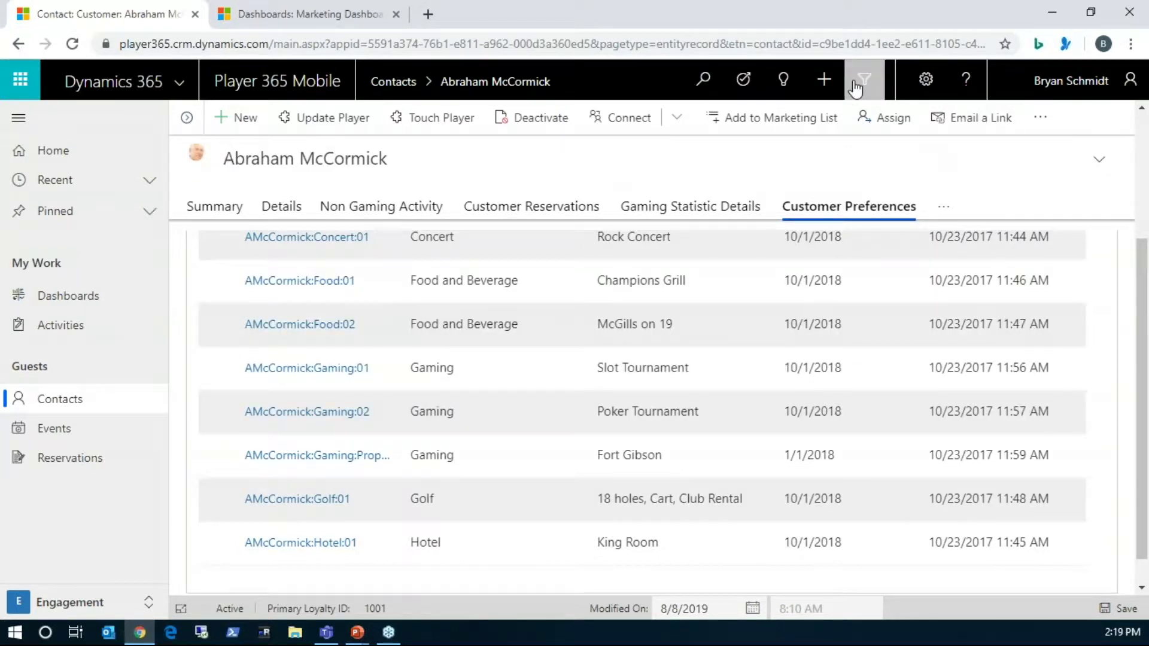
- Start an Advanced Find on Contacts in a smaller window and add the related Customer Preferences (Customer) entity to the query
left_click(866, 84)
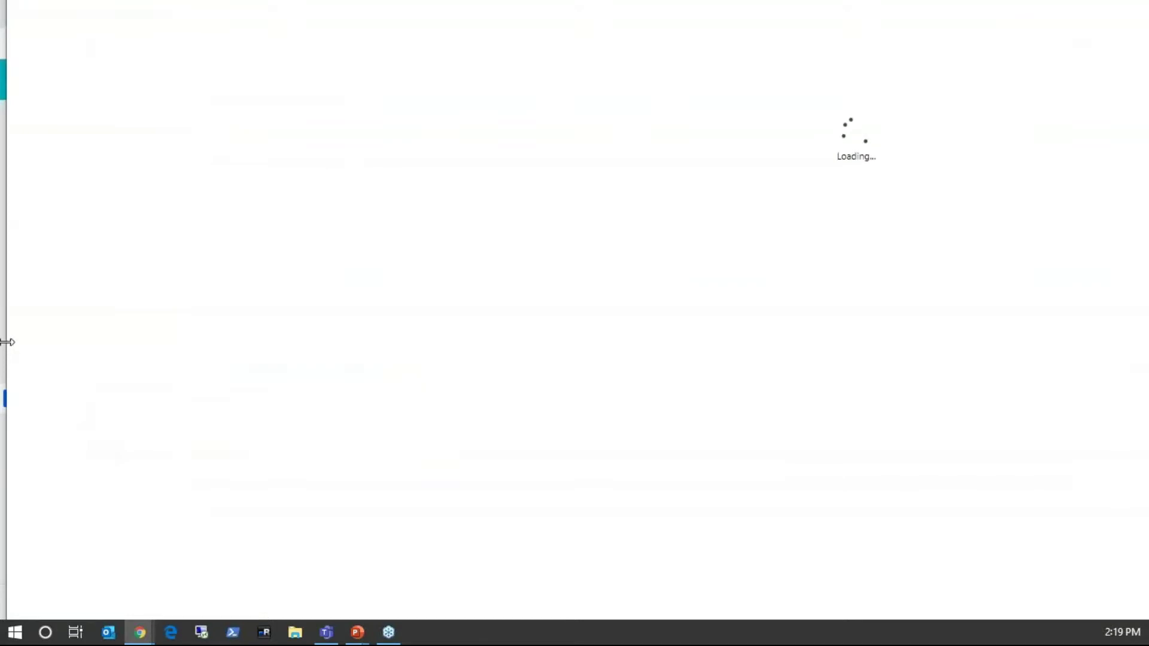
left_click_drag(8, 342, 324, 351)
left_click(317, 356)
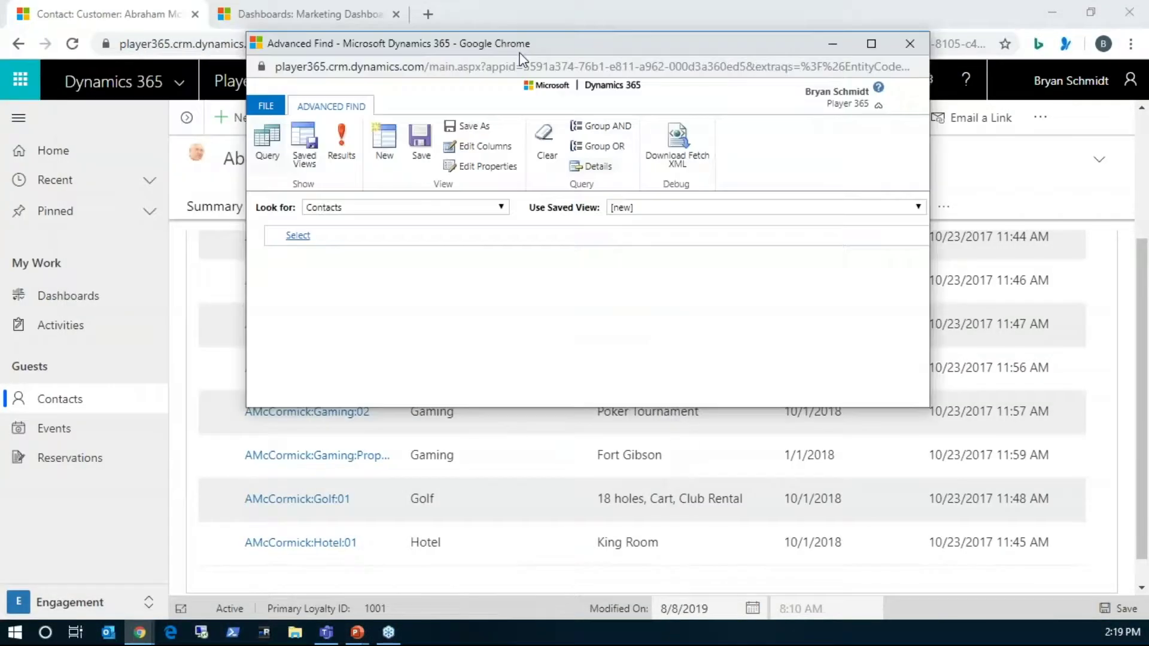
left_click(457, 234)
left_click(461, 233)
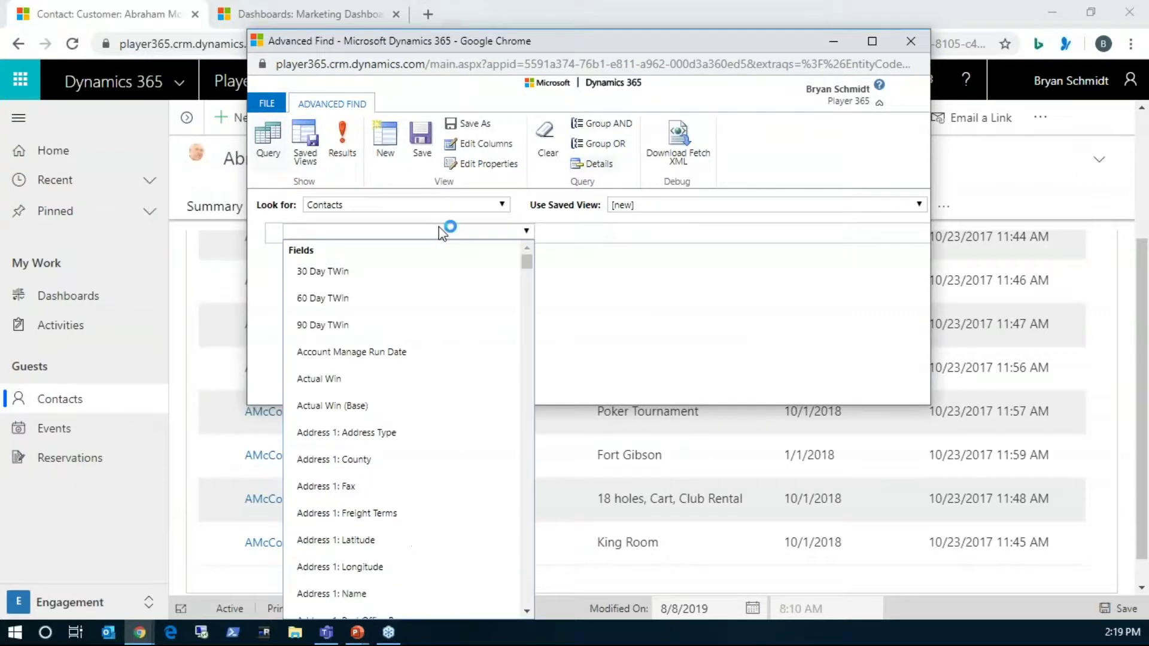
scroll(488, 380, "down", 10)
left_click_drag(525, 316, 536, 526)
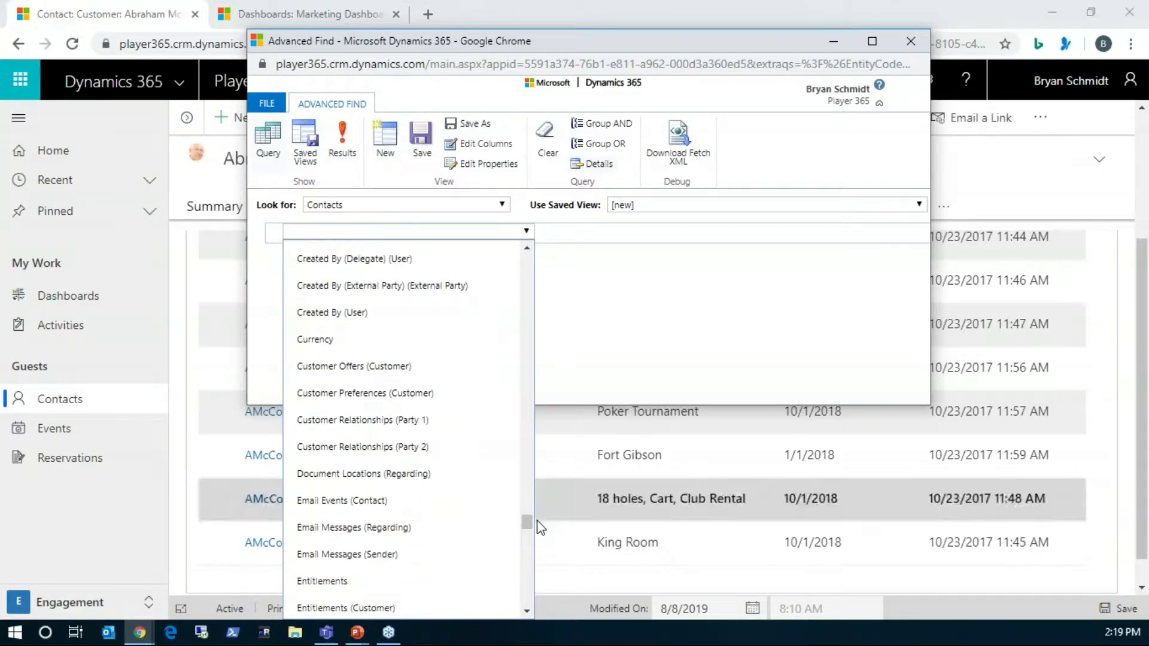
left_click(439, 393)
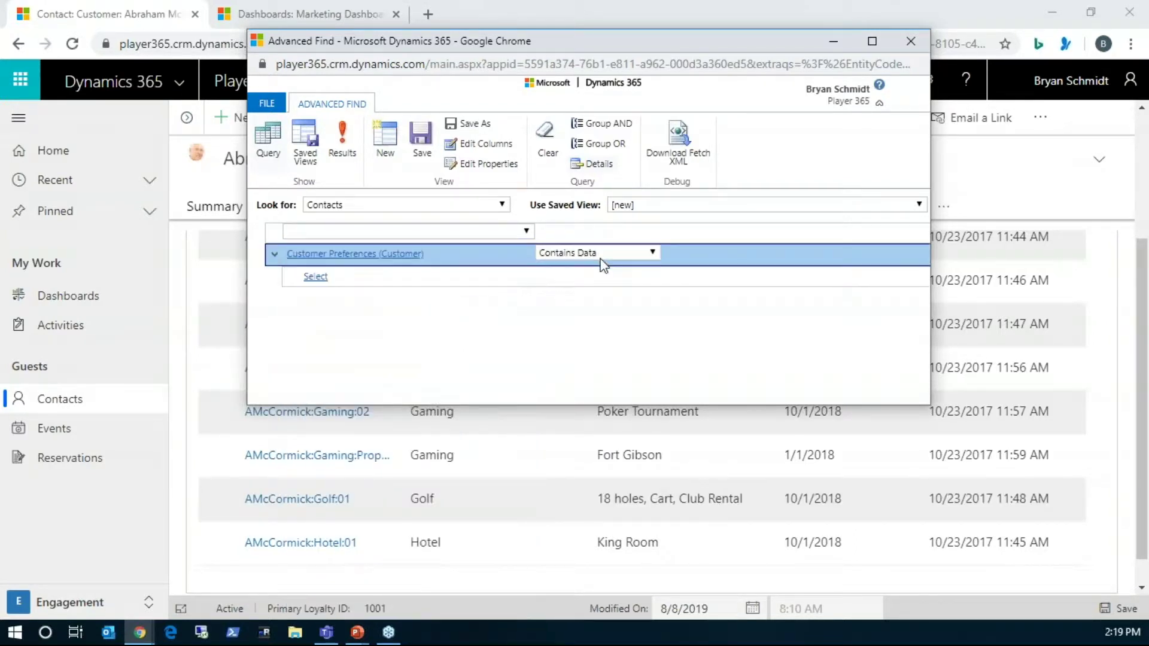
- Add the condition Preference Contains Slot under Customer Preferences and run the query, enlarging the window for its results
left_click(447, 277)
left_click(449, 279)
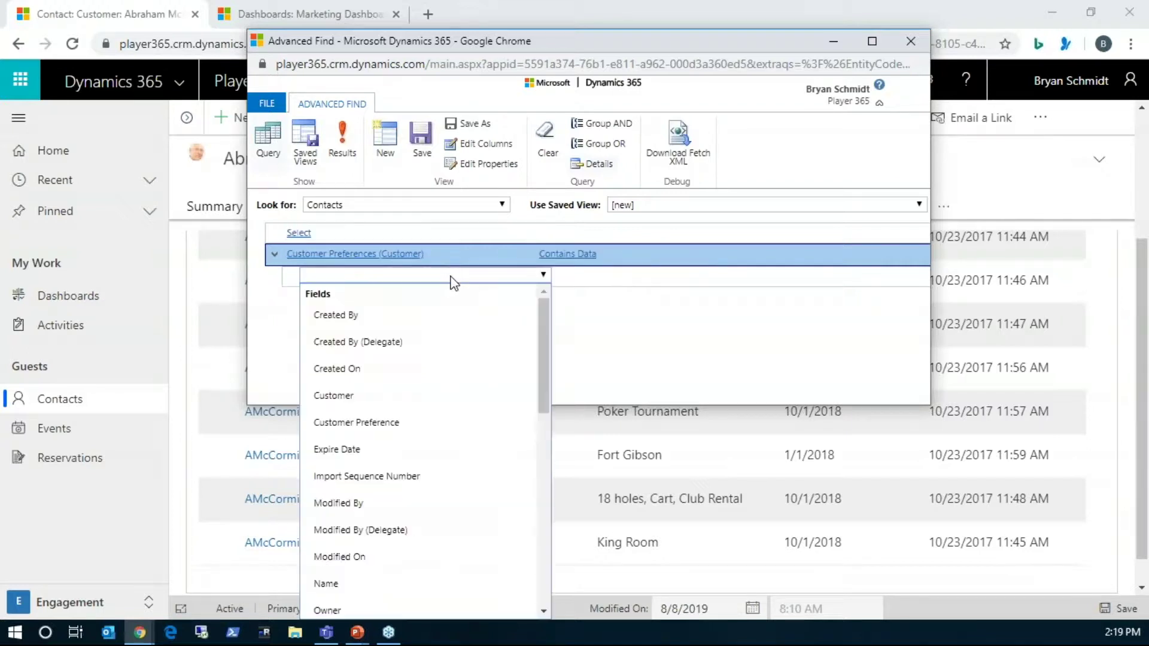
scroll(413, 378, "down", 3)
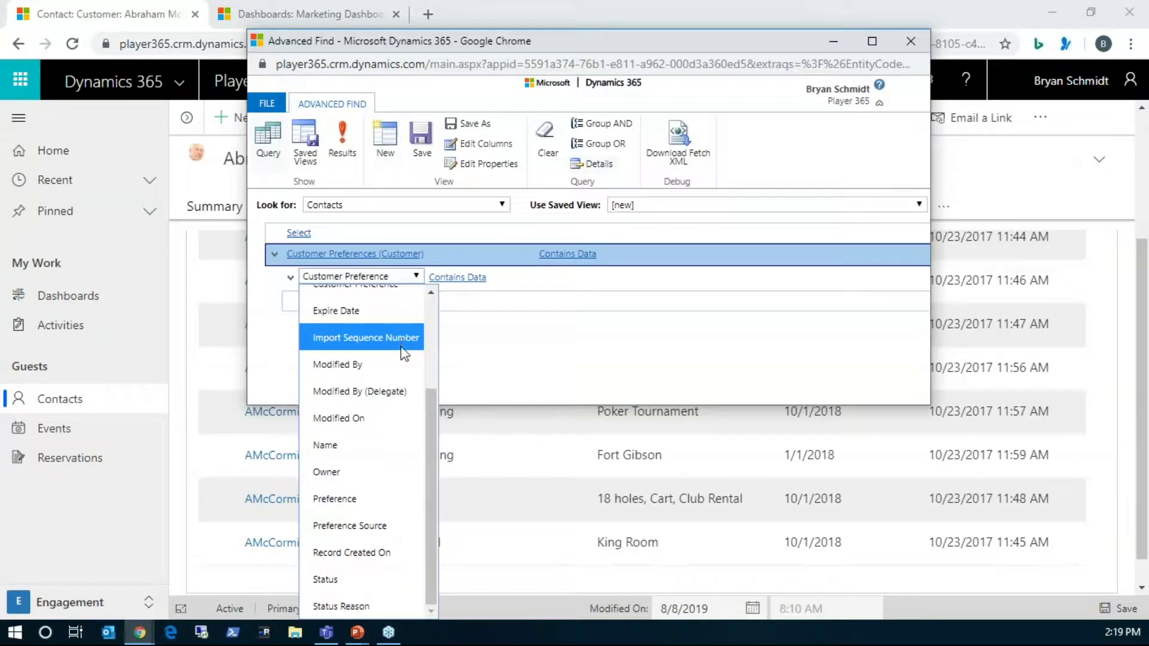
left_click(381, 491)
left_click(479, 277)
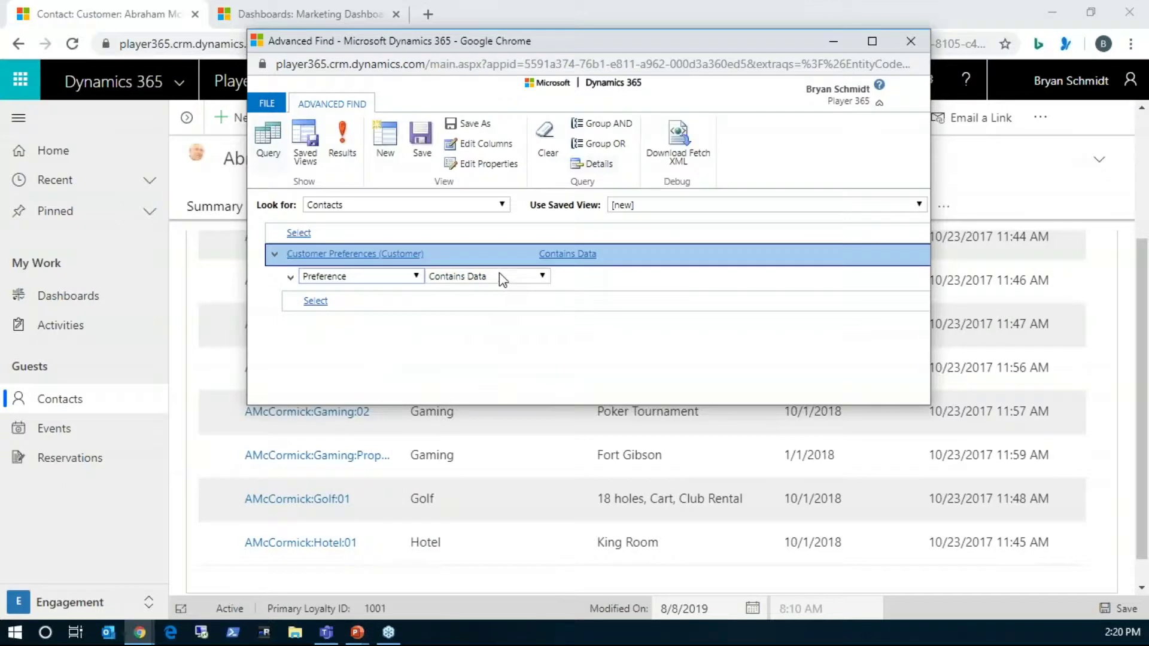
left_click(508, 277)
left_click(498, 351)
left_click(585, 276)
type("Slot")
key("Tab")
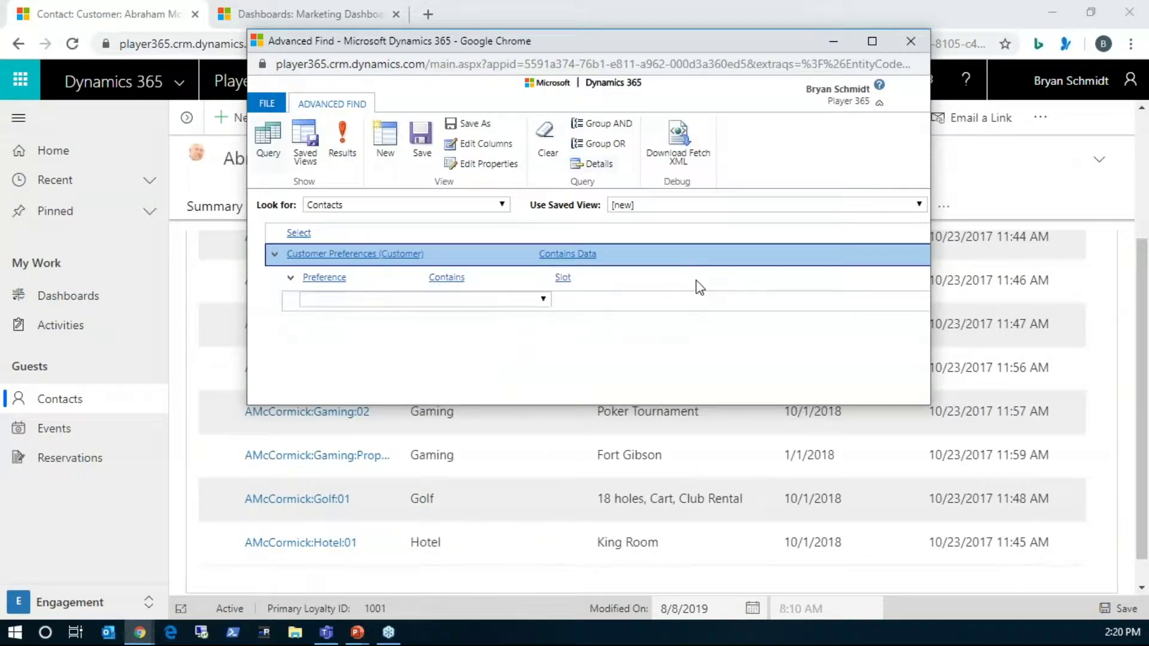
left_click(343, 138)
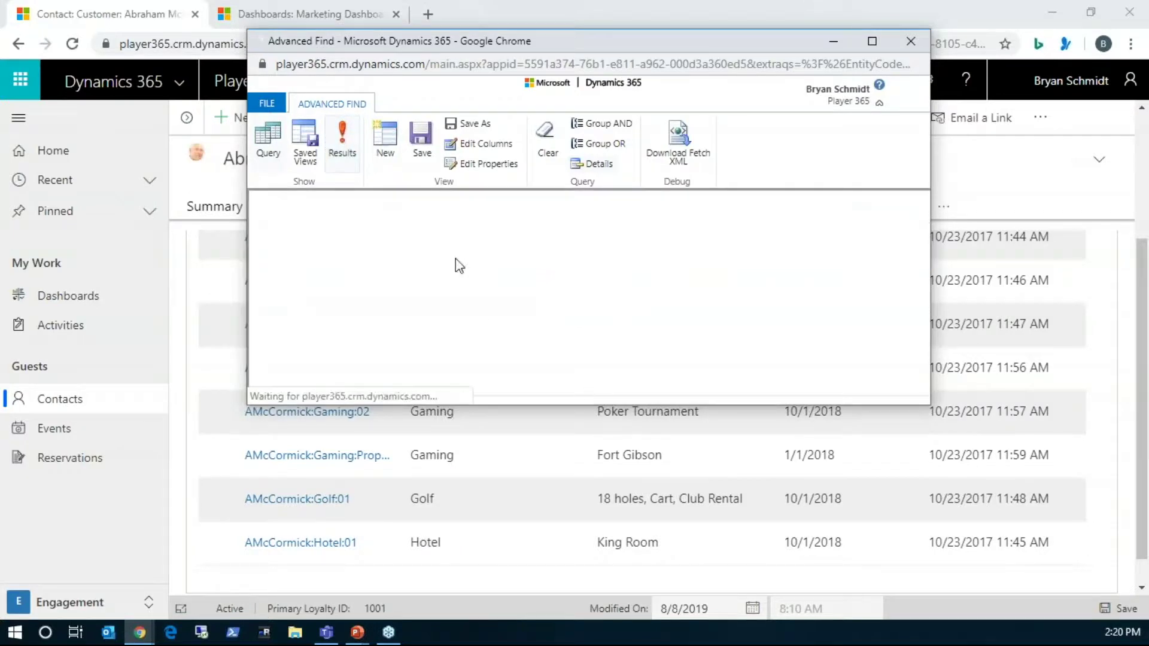
left_click_drag(497, 501, 497, 550)
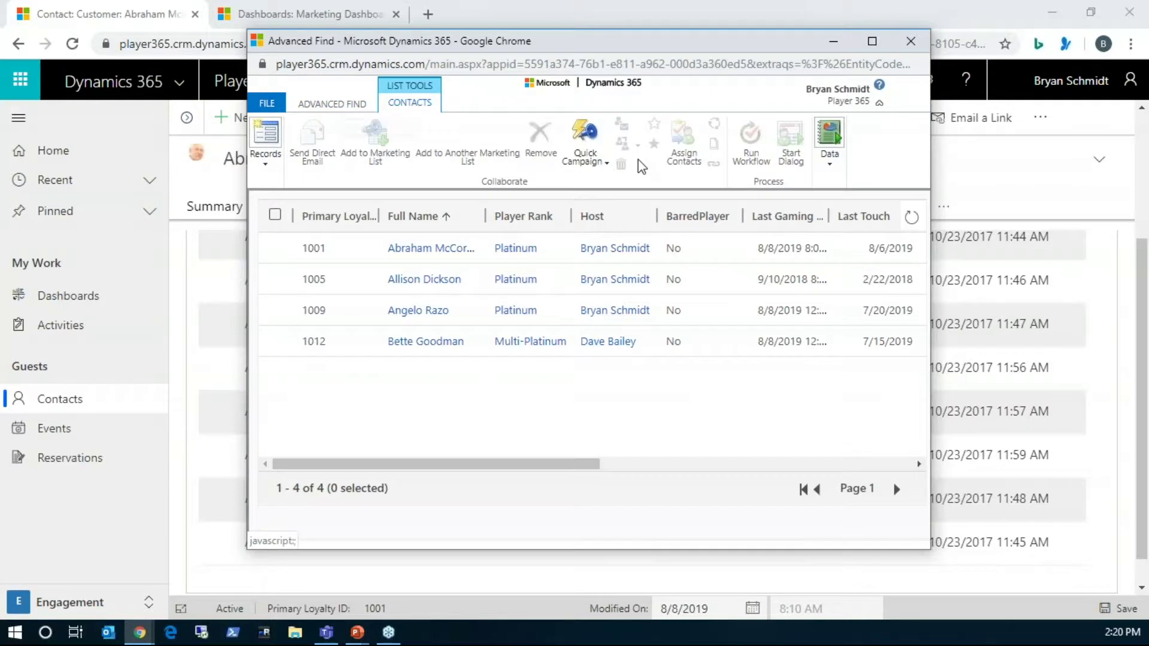
- Change the Preference condition's value to poker and run the query again
left_click(354, 105)
left_click(563, 277)
left_click_drag(583, 275, 541, 276)
type("po")
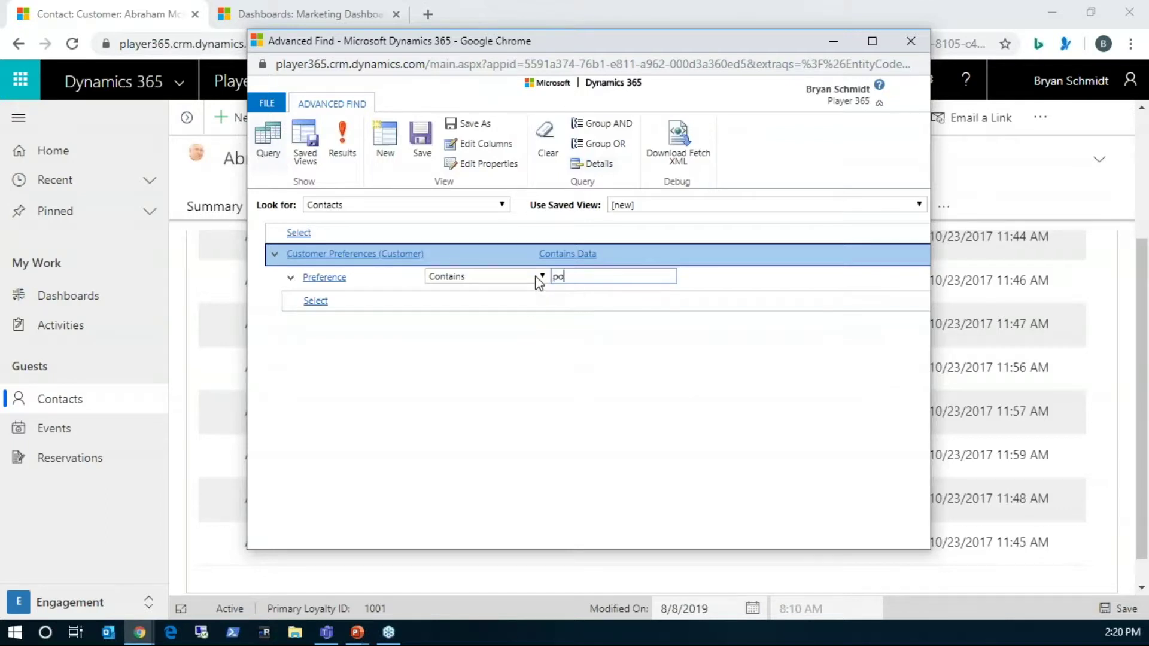
type("ker")
key("Tab")
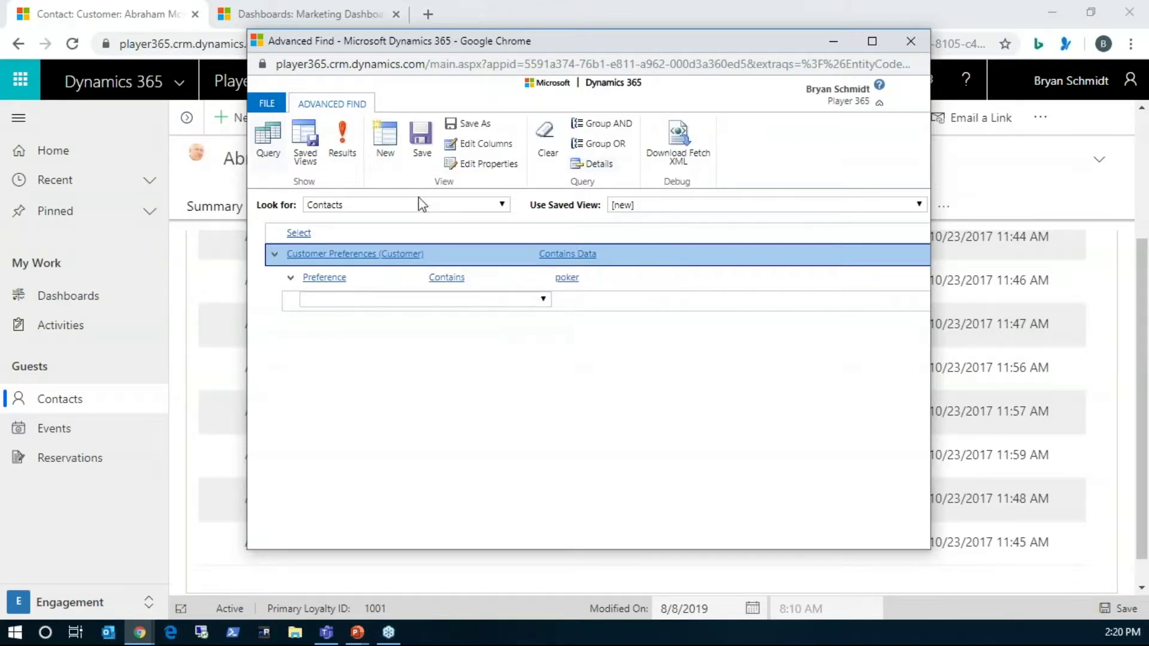
left_click(346, 140)
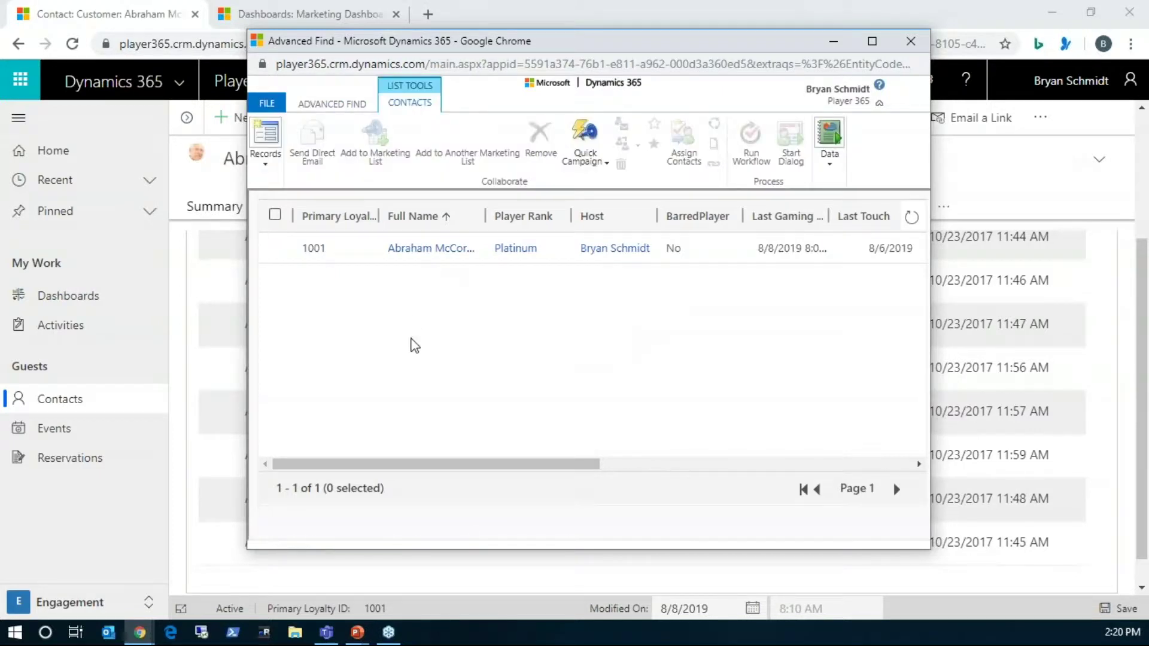
- Save the poker preference query as a new view named "Customer prefer Poker" and close Advanced Find
left_click(352, 105)
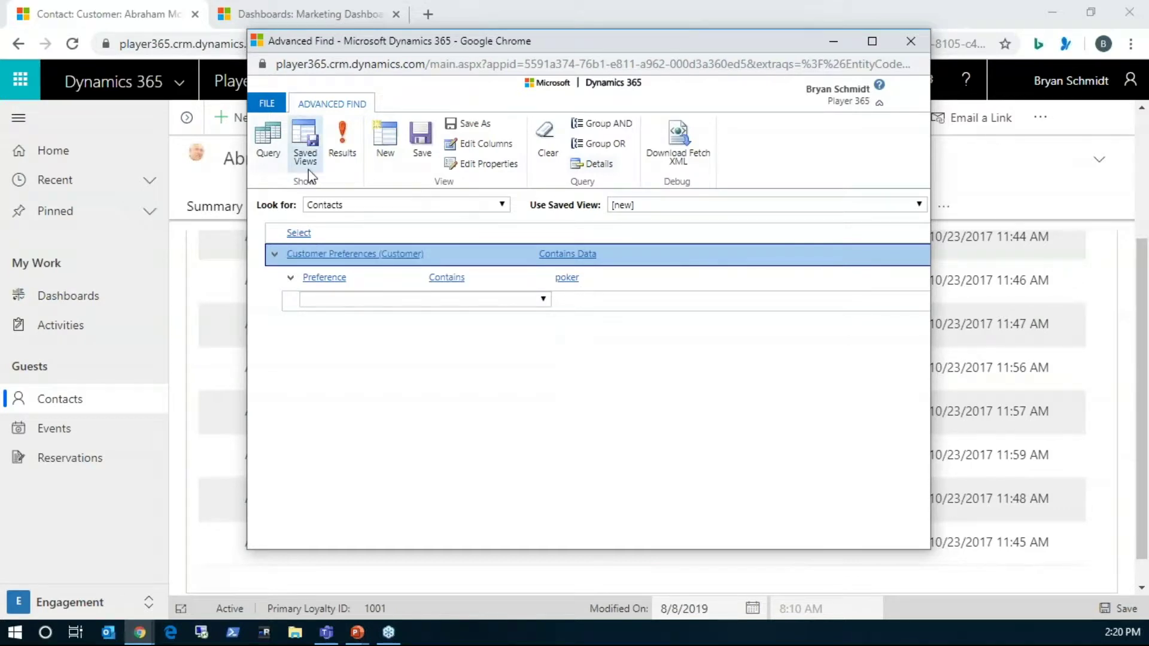
left_click(473, 124)
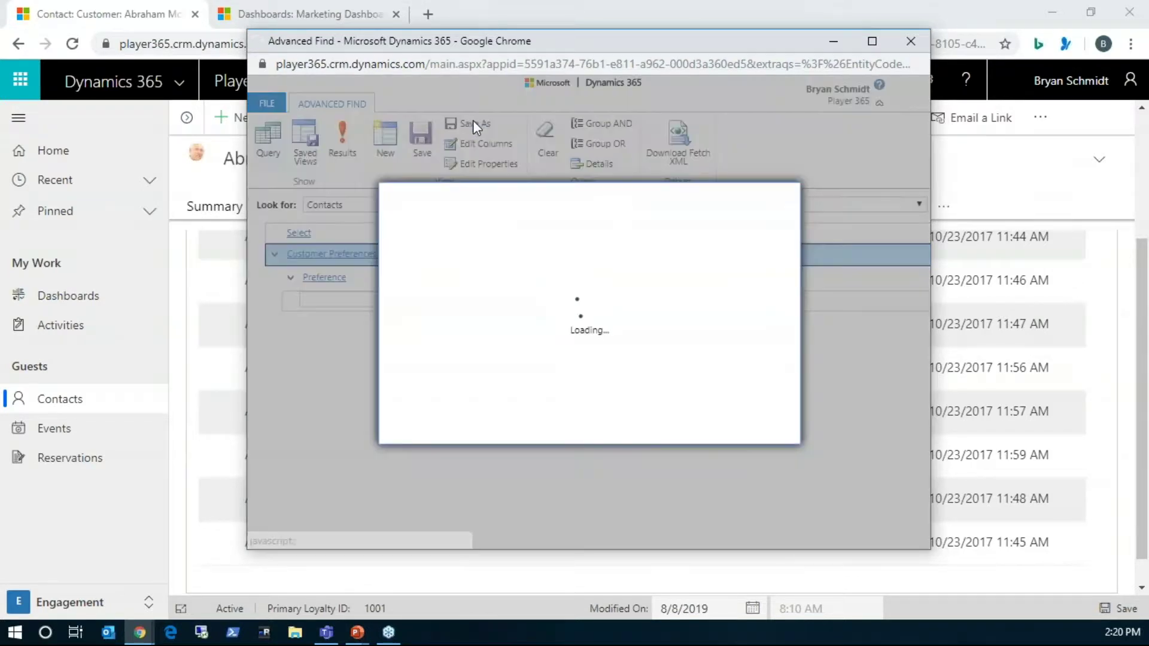
left_click_drag(469, 308, 413, 316)
type("Customers")
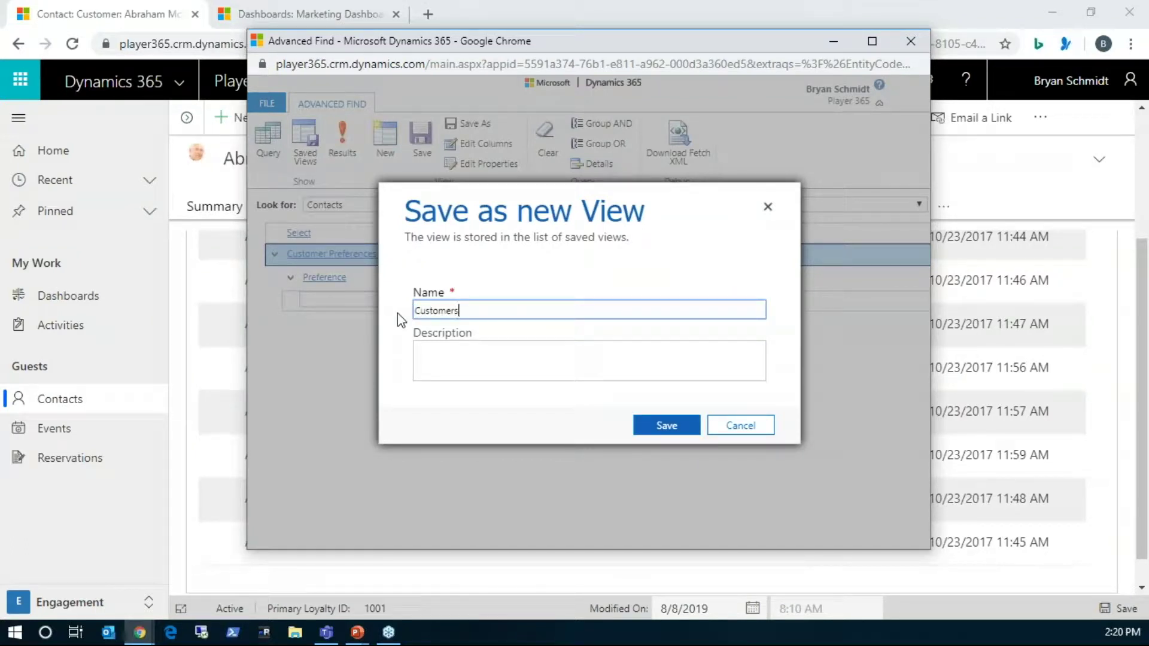
key("BackSpace")
type("prefer Poker")
key("Tab")
left_click(651, 430)
left_click(644, 427)
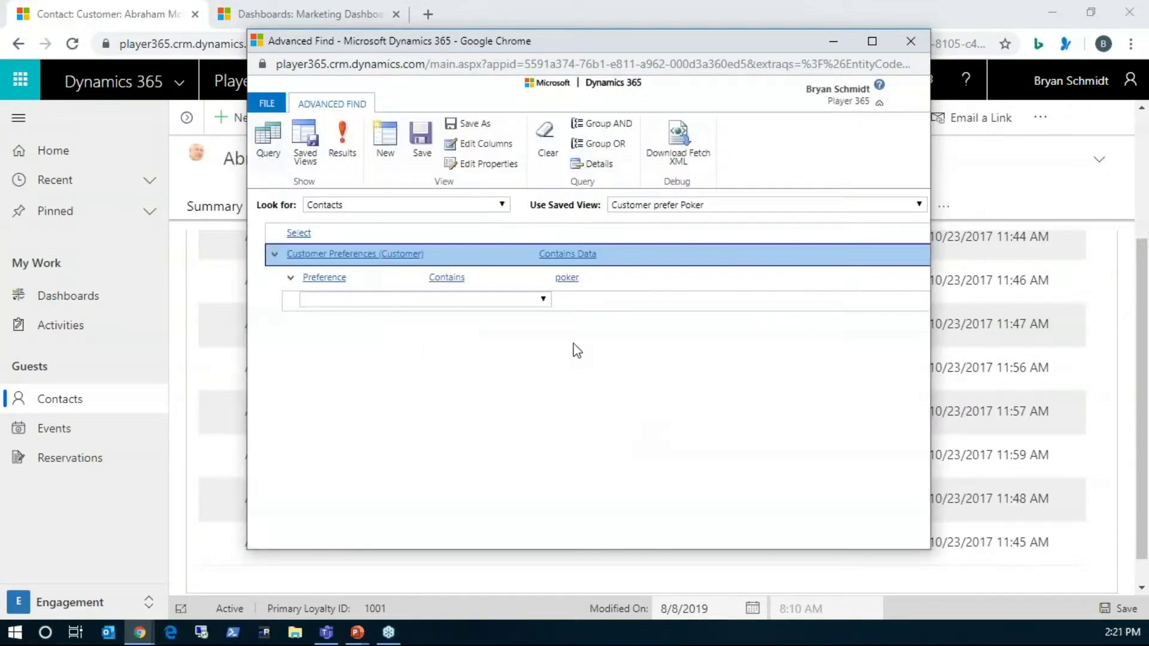
left_click(912, 47)
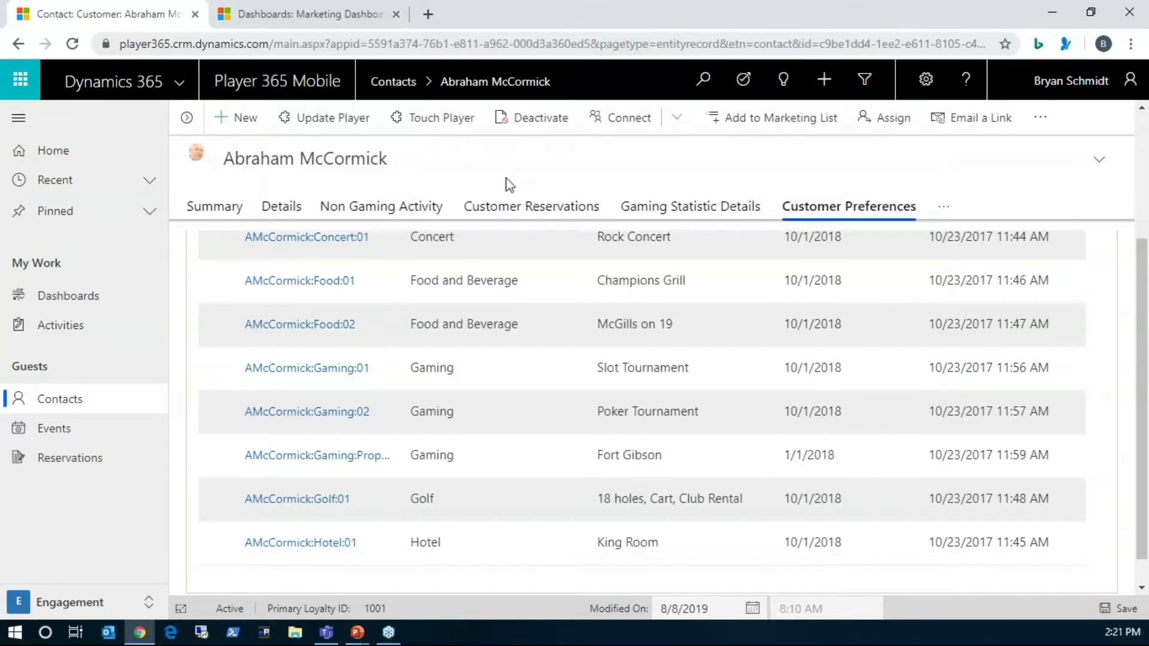
- Return to the Contacts list and display the saved personal view "Customer prefer Poker"
left_click(400, 84)
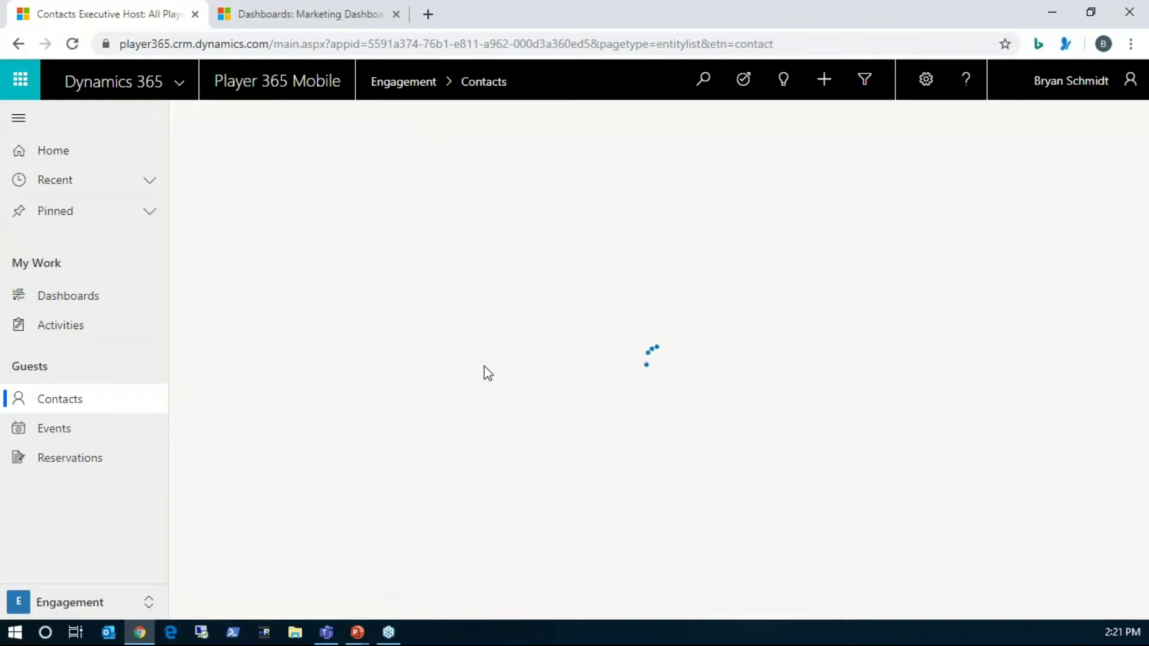
left_click(530, 177)
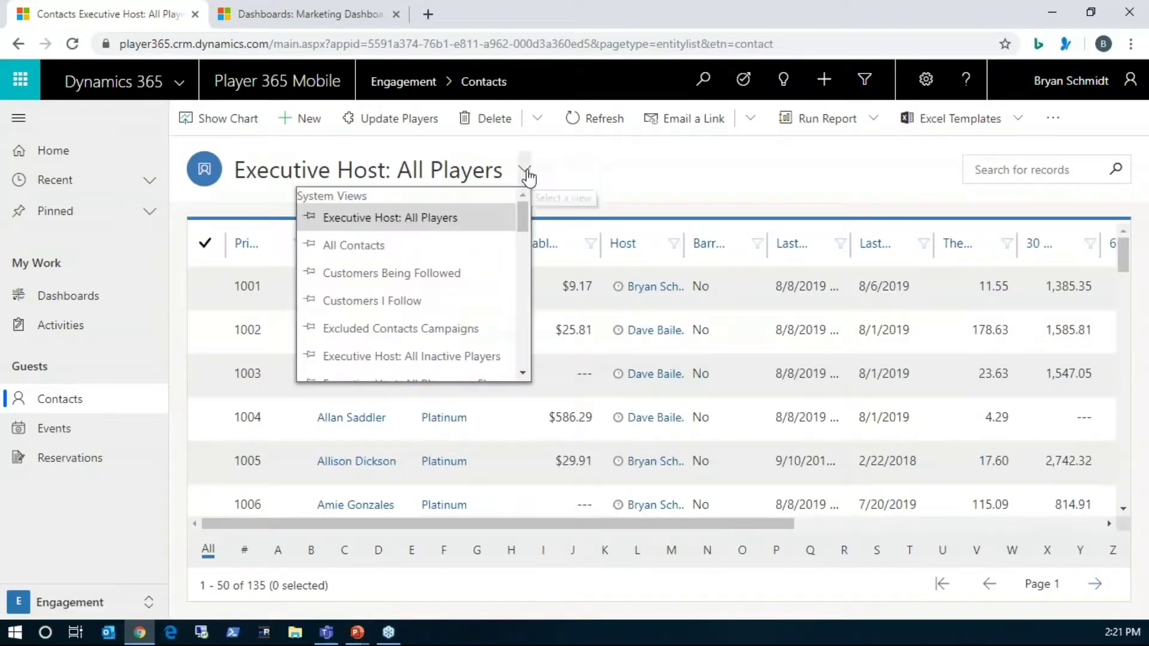
scroll(529, 225, "down", 2)
left_click_drag(529, 224, 526, 385)
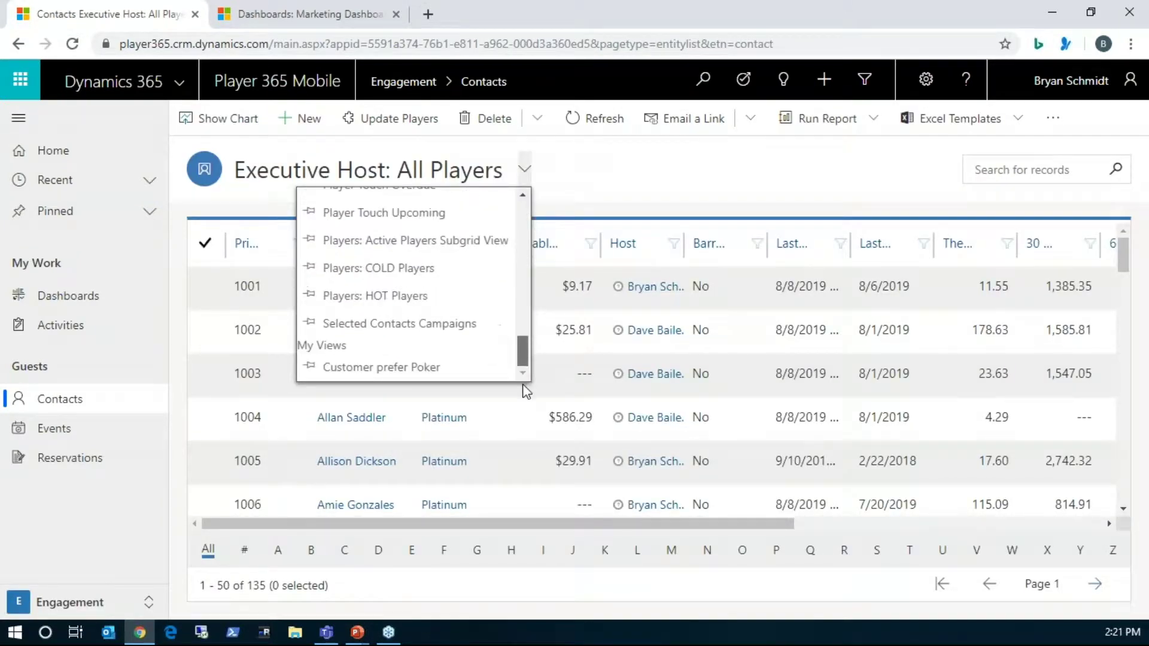
left_click(408, 370)
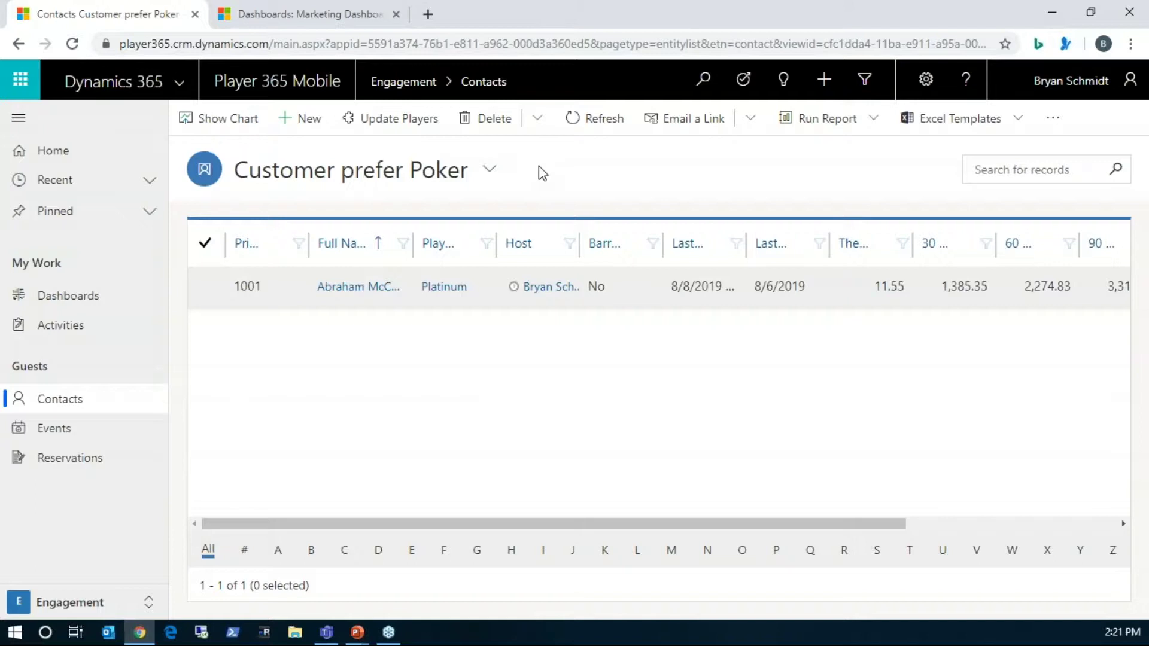
- Switch the Contacts list back to the system view "Executive Host: All Players"
left_click(490, 170)
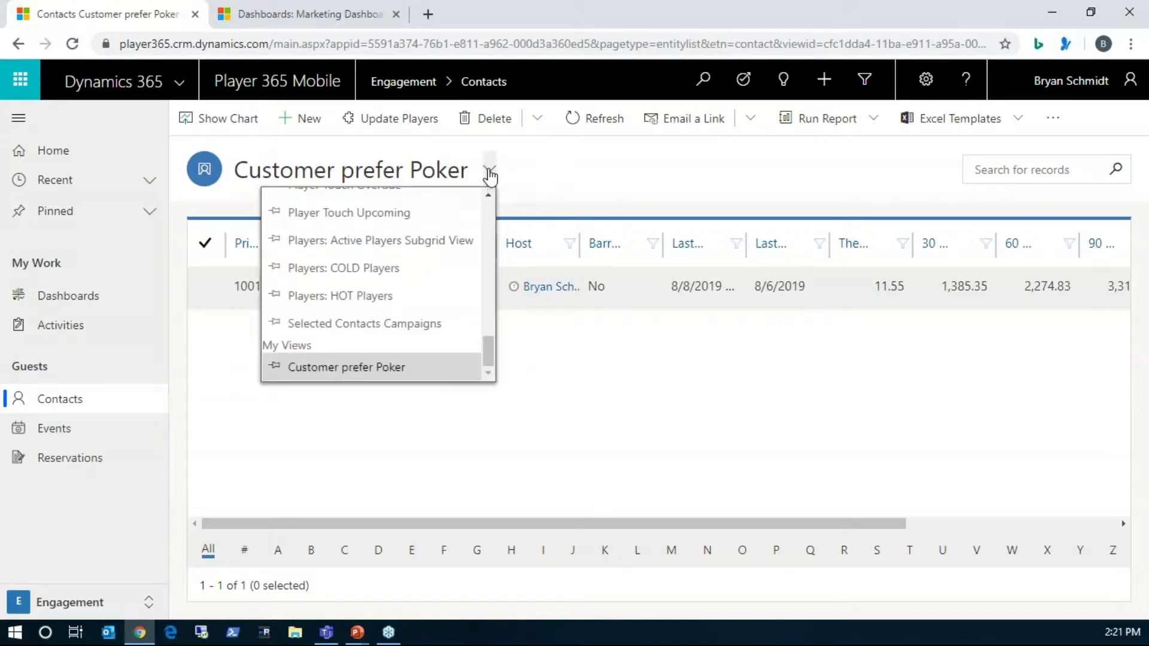
scroll(490, 225, "up", 10)
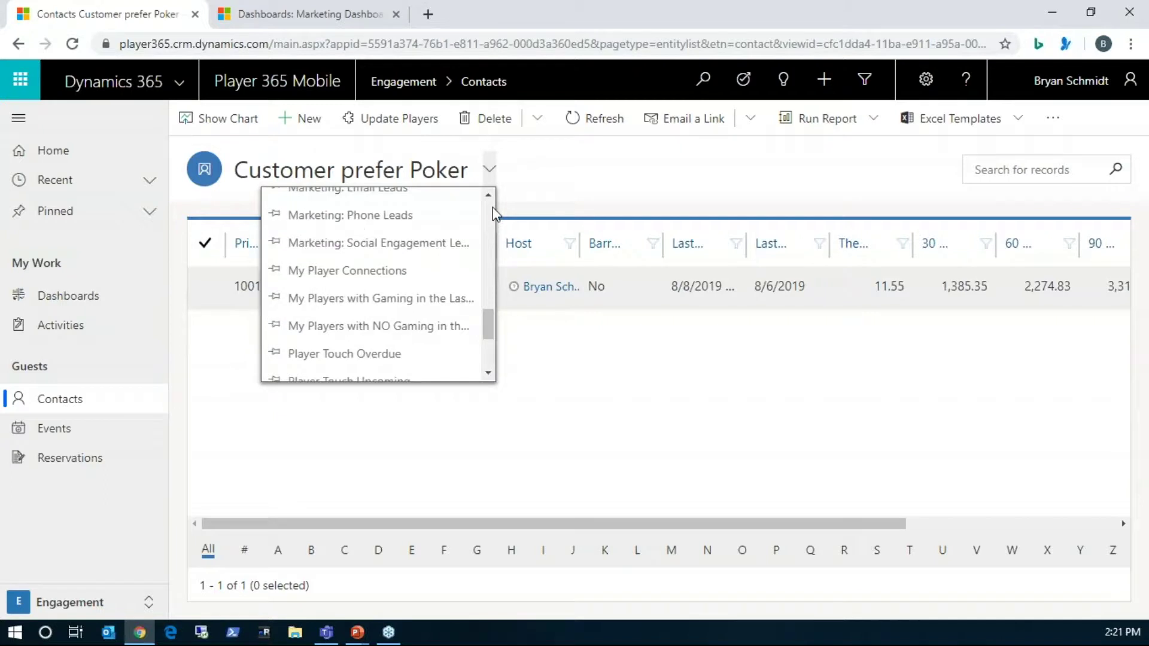
left_click_drag(489, 265, 476, 200)
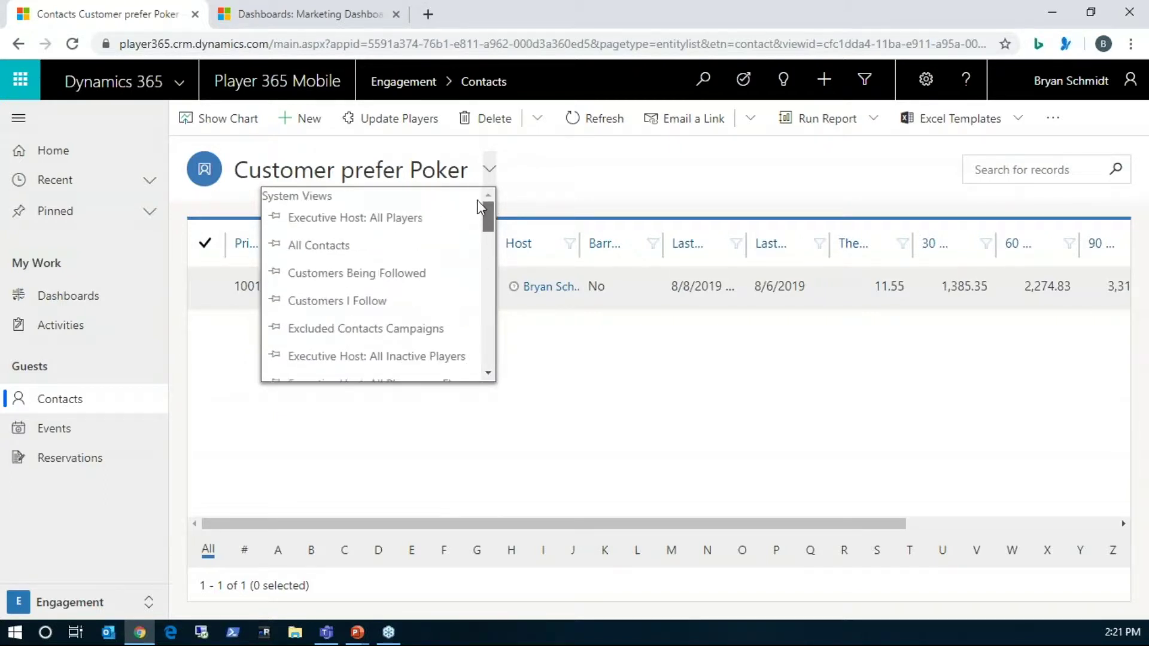
left_click(444, 221)
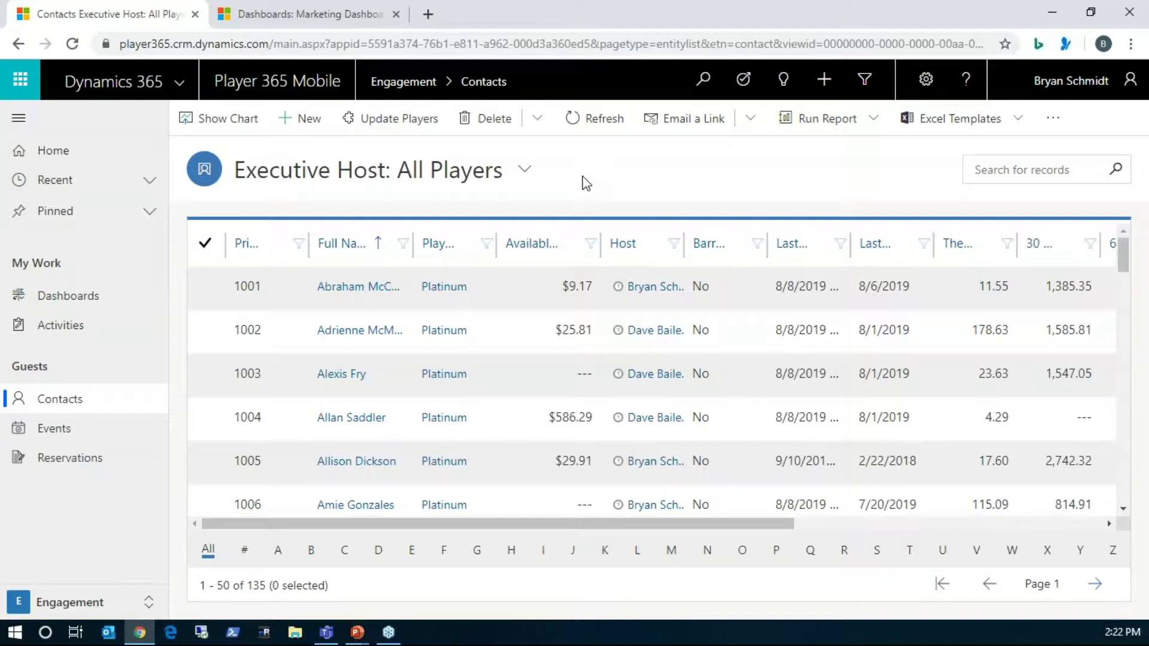
- Try the contacts list in narrower browser window sizes and with the site navigation collapsed, restoring both to full size
left_click(1090, 12)
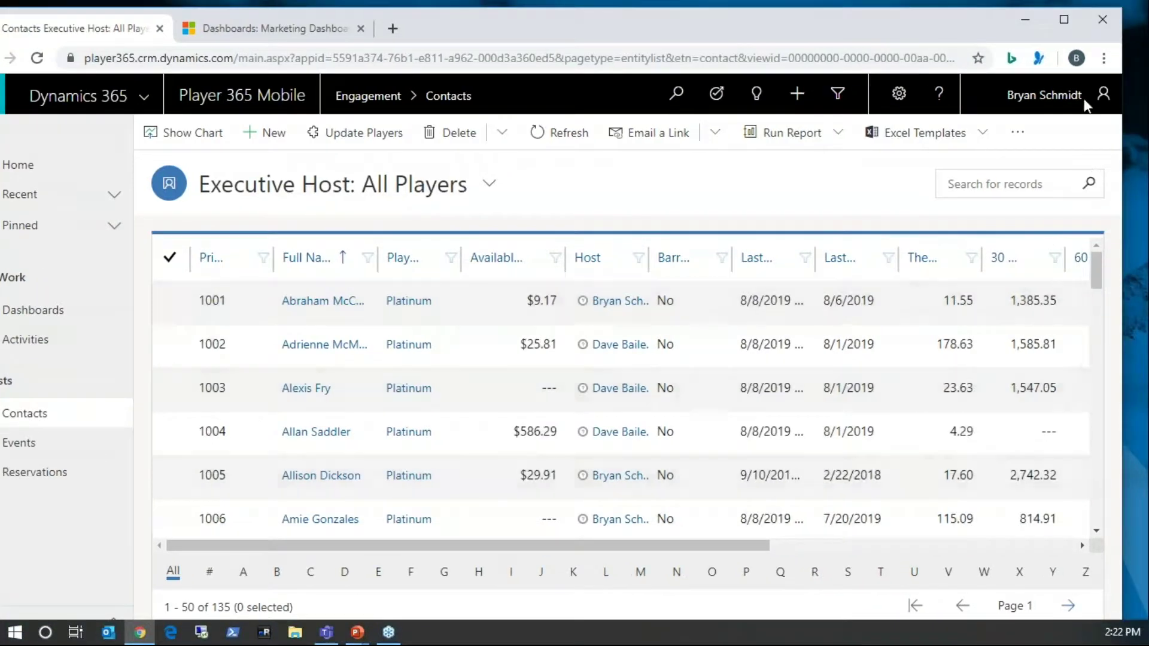
left_click_drag(1119, 168, 587, 179)
left_click_drag(426, 20, 603, 15)
left_click_drag(443, 572, 395, 578)
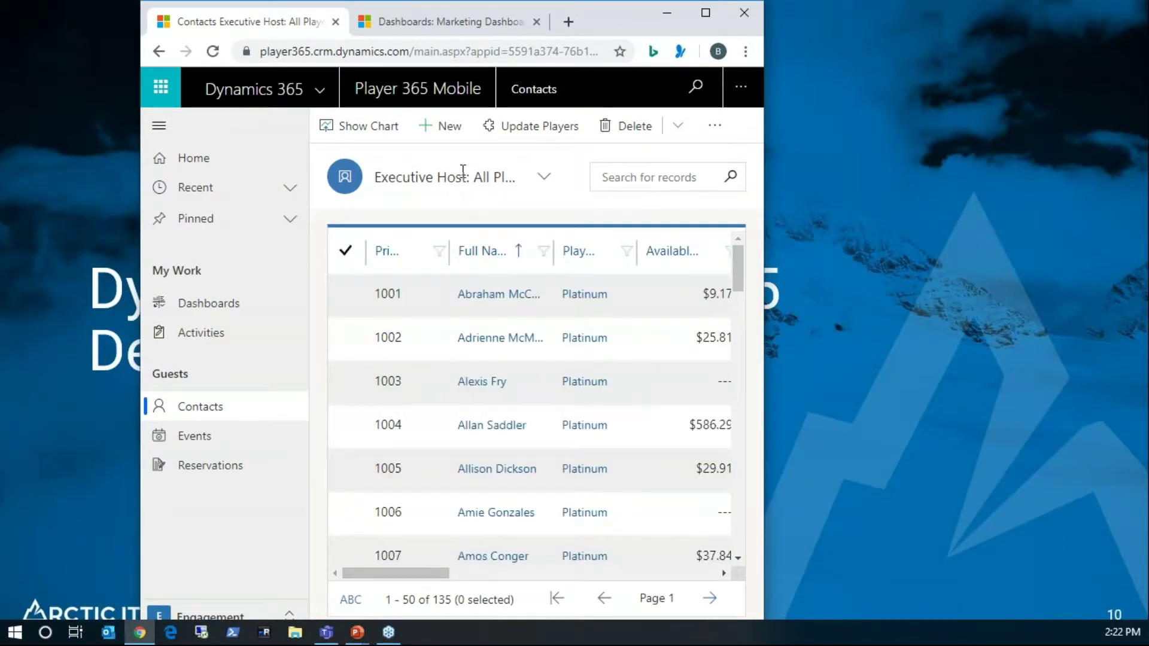
left_click_drag(764, 285, 859, 286)
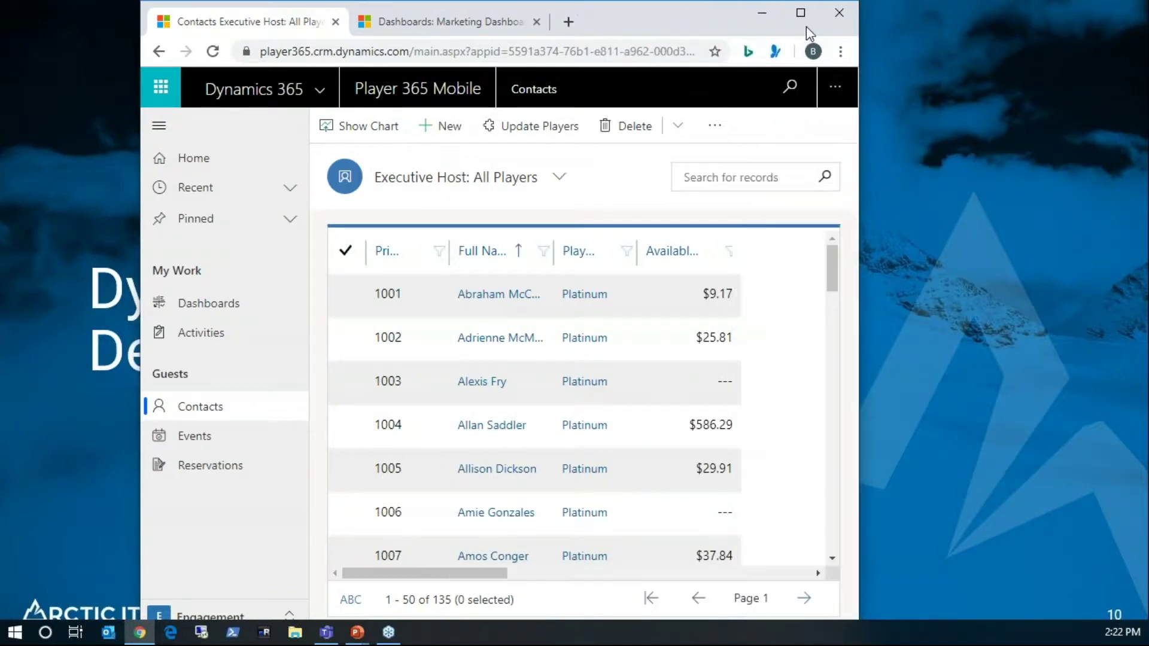
left_click(801, 13)
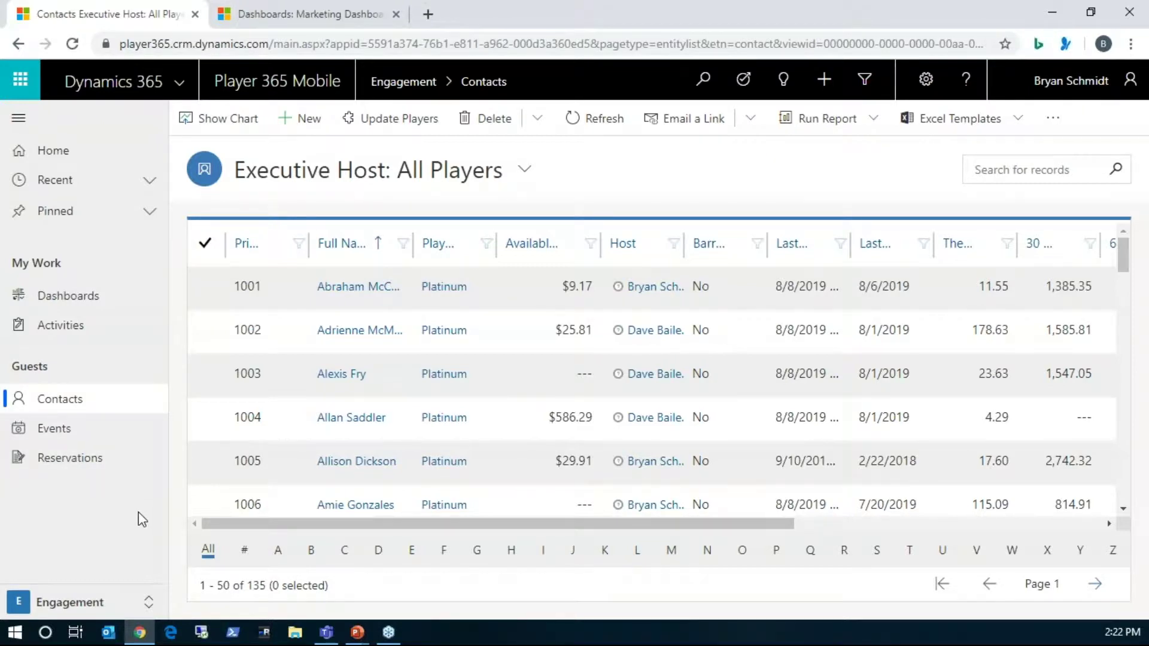
left_click(19, 122)
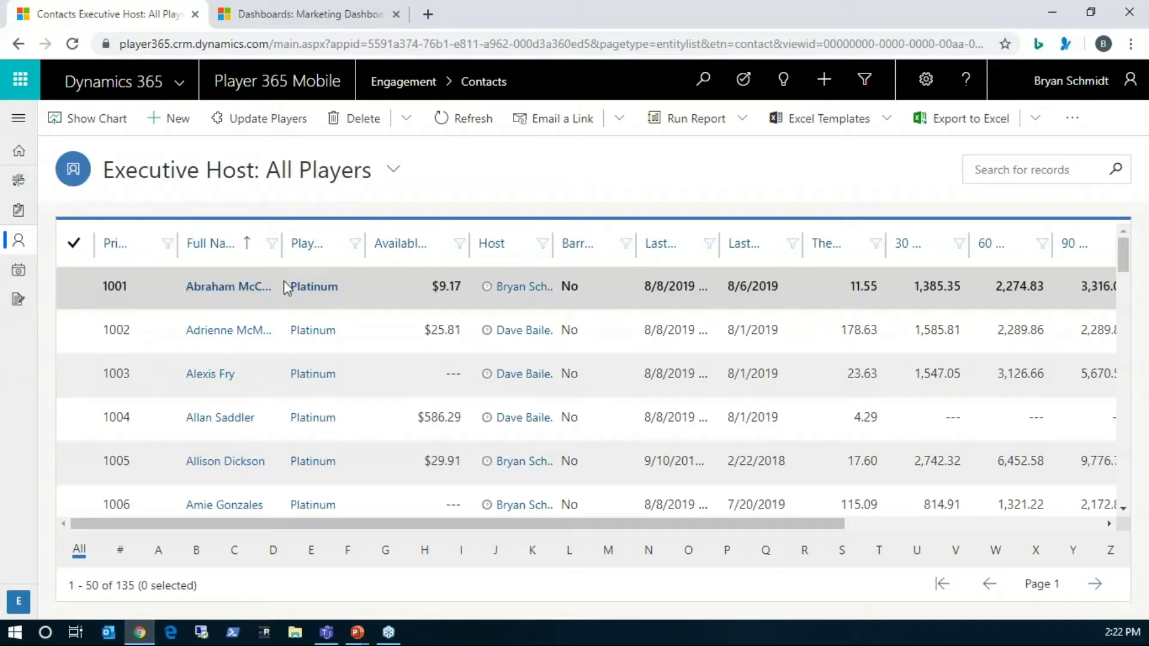
left_click(18, 118)
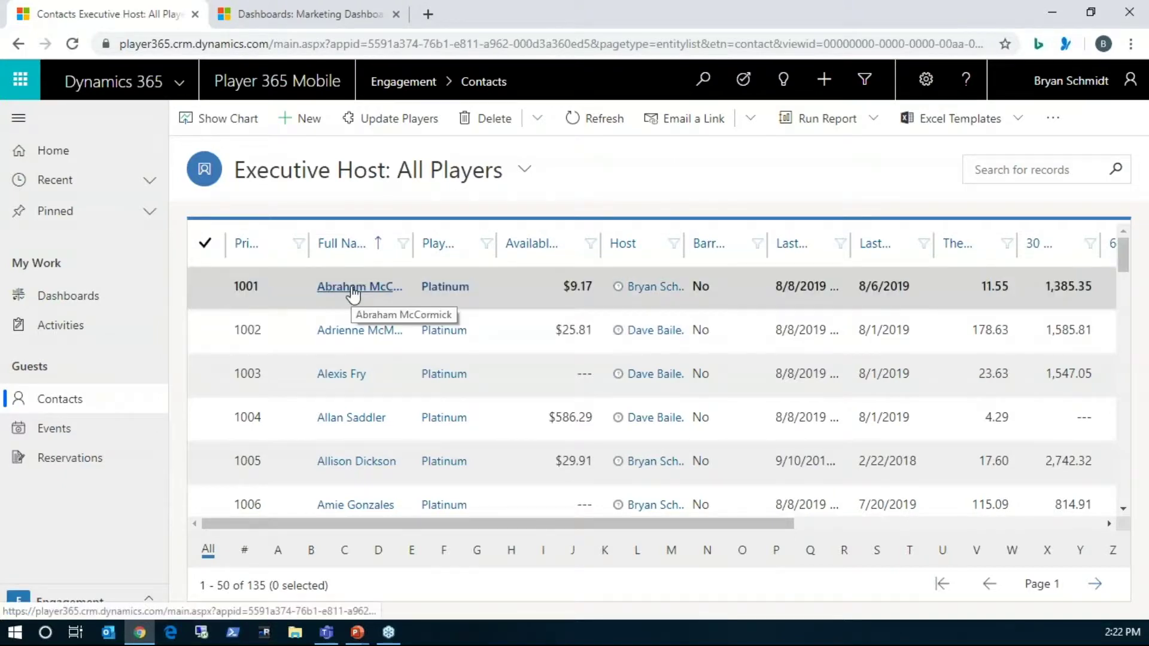
- Open the first player's contact record and examine the contact information and Player Summary, including the Next Touch date
left_click(351, 292)
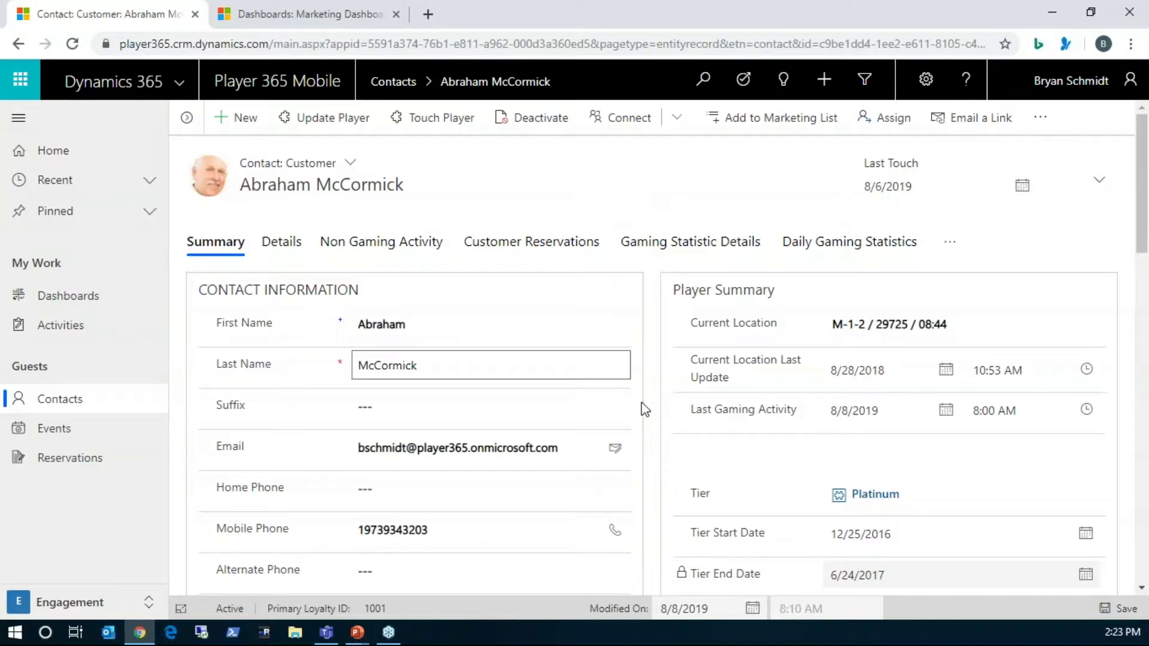
scroll(649, 398, "down", 4)
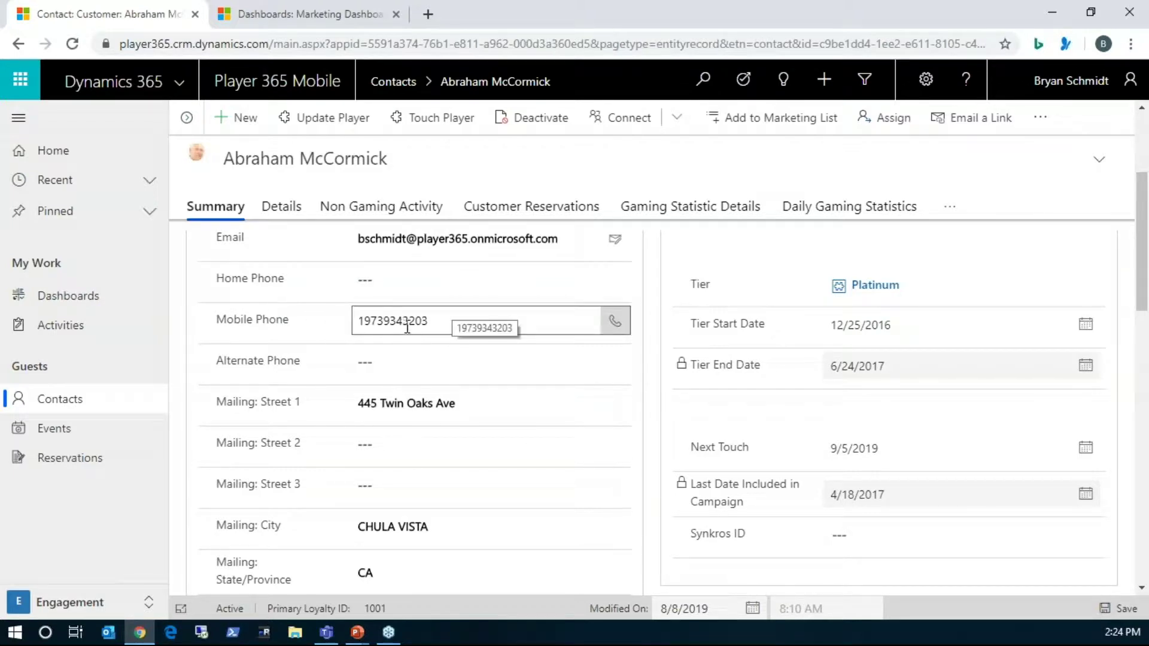
scroll(450, 314, "up", 2)
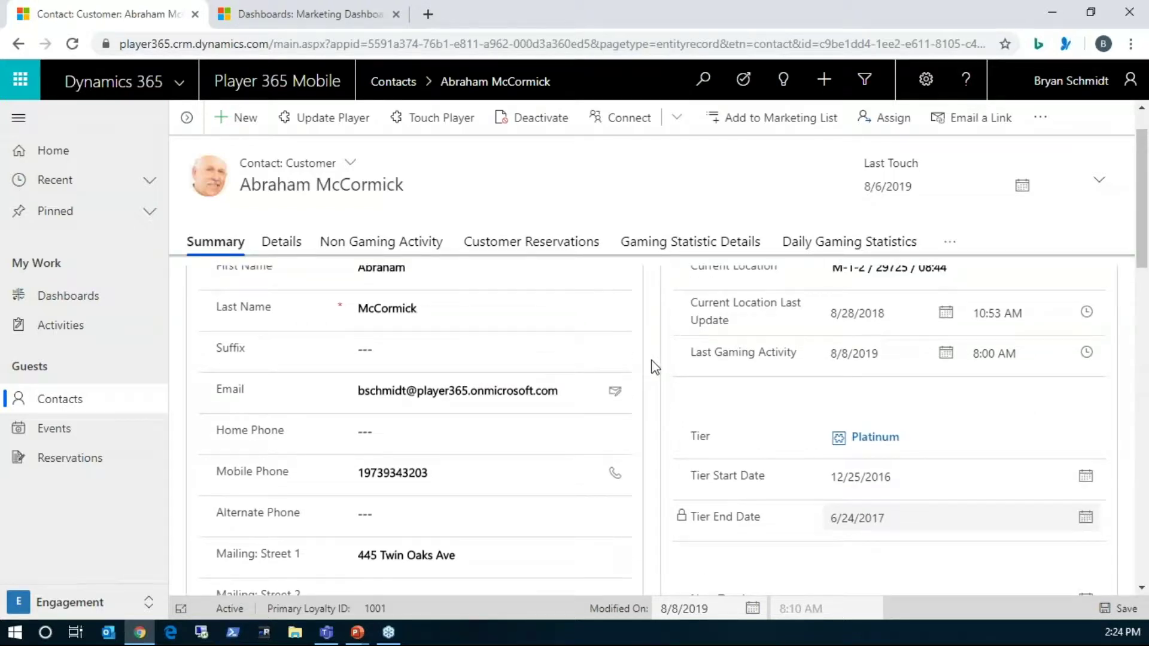
scroll(651, 366, "up", 1)
scroll(651, 364, "up", 1)
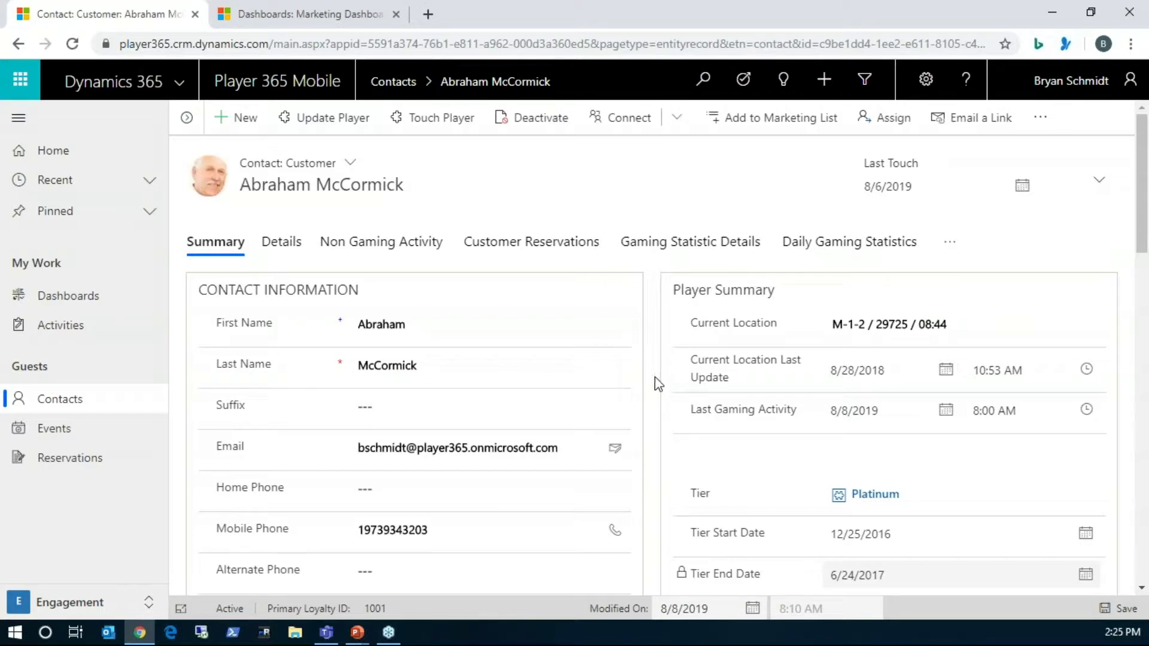
scroll(656, 379, "down", 3)
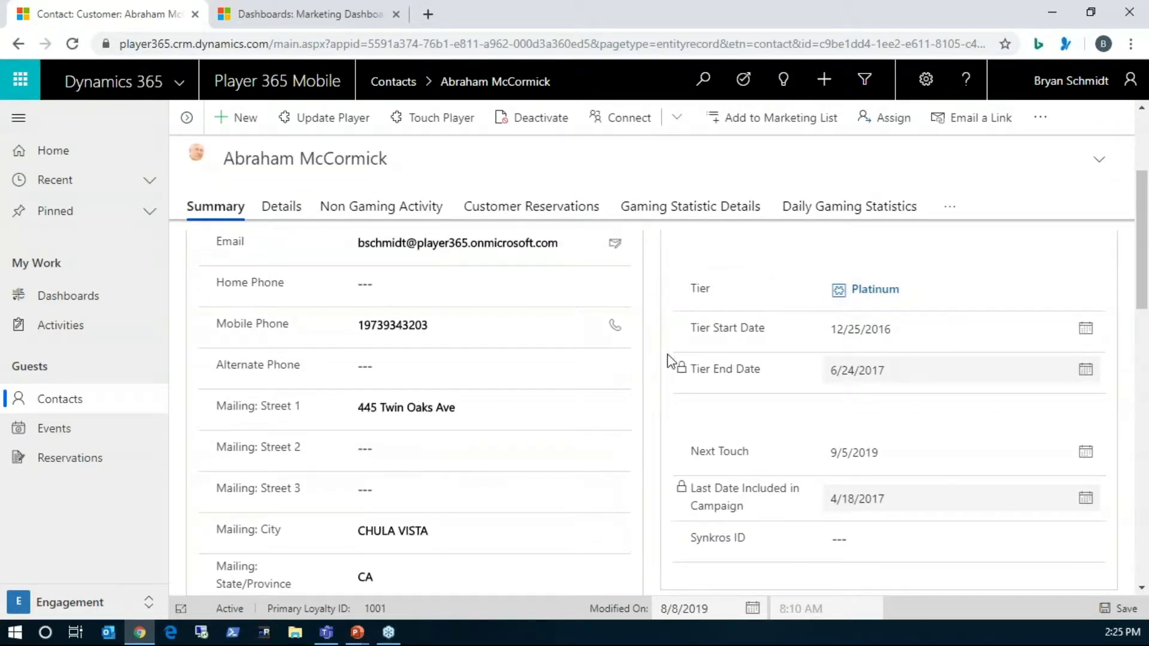
scroll(669, 425, "down", 3)
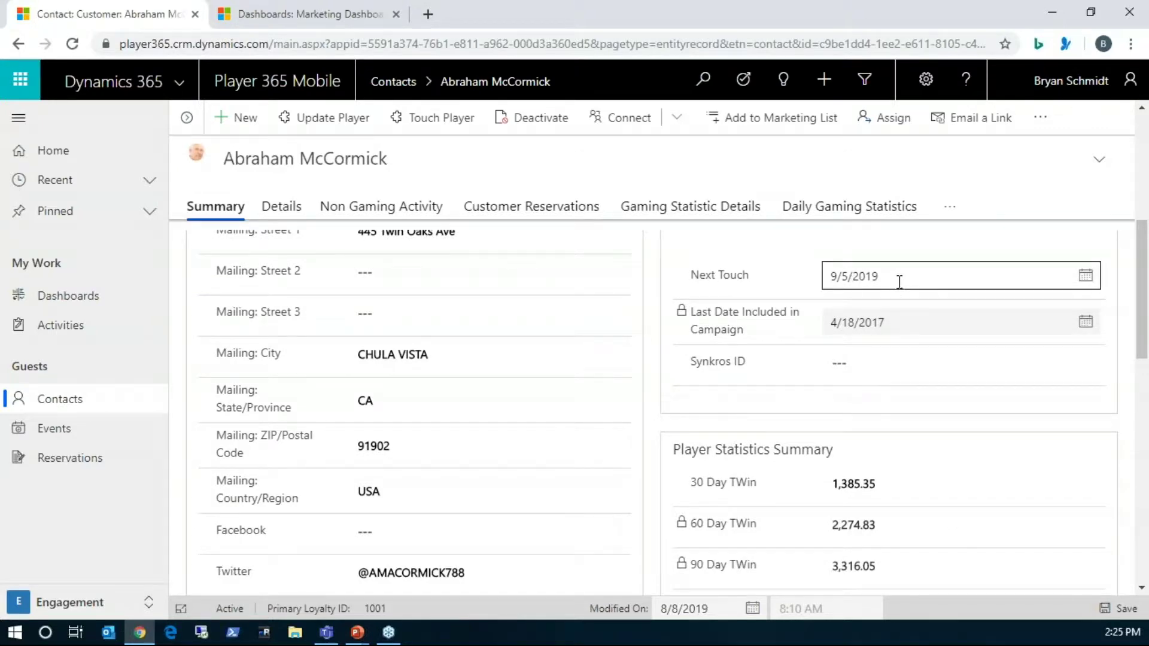
scroll(898, 282, "up", 3)
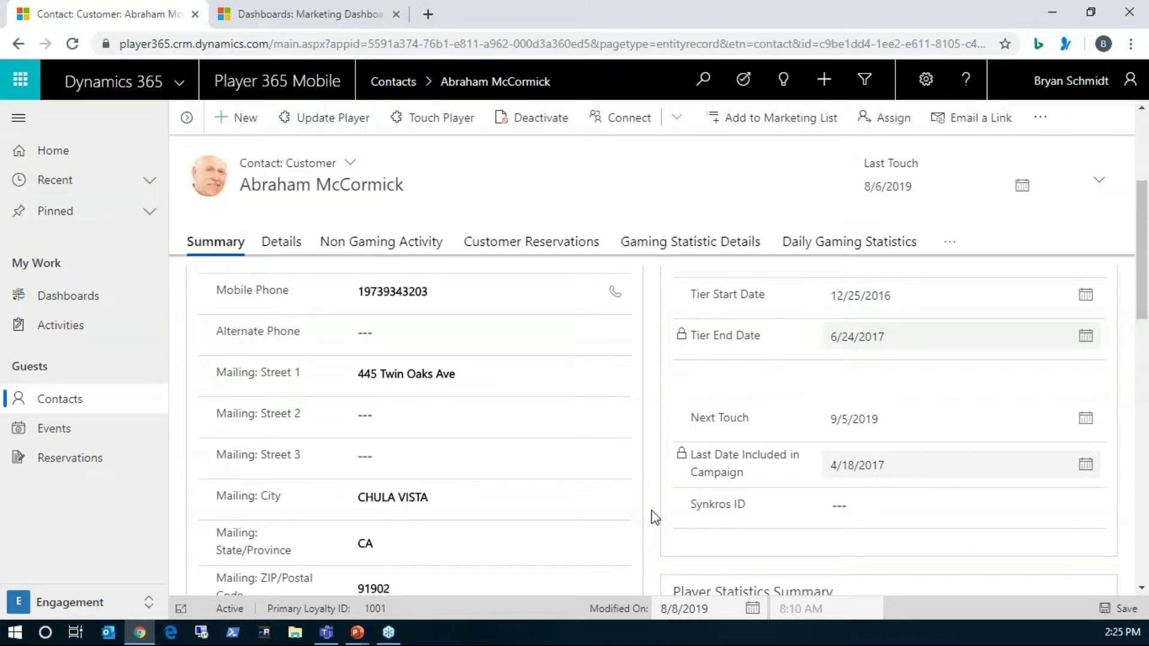
- Examine the Player Statistics Summary, address map, Customer Offers with their status, and the 30-day spend fields on the player's summary
scroll(655, 518, "down", 5)
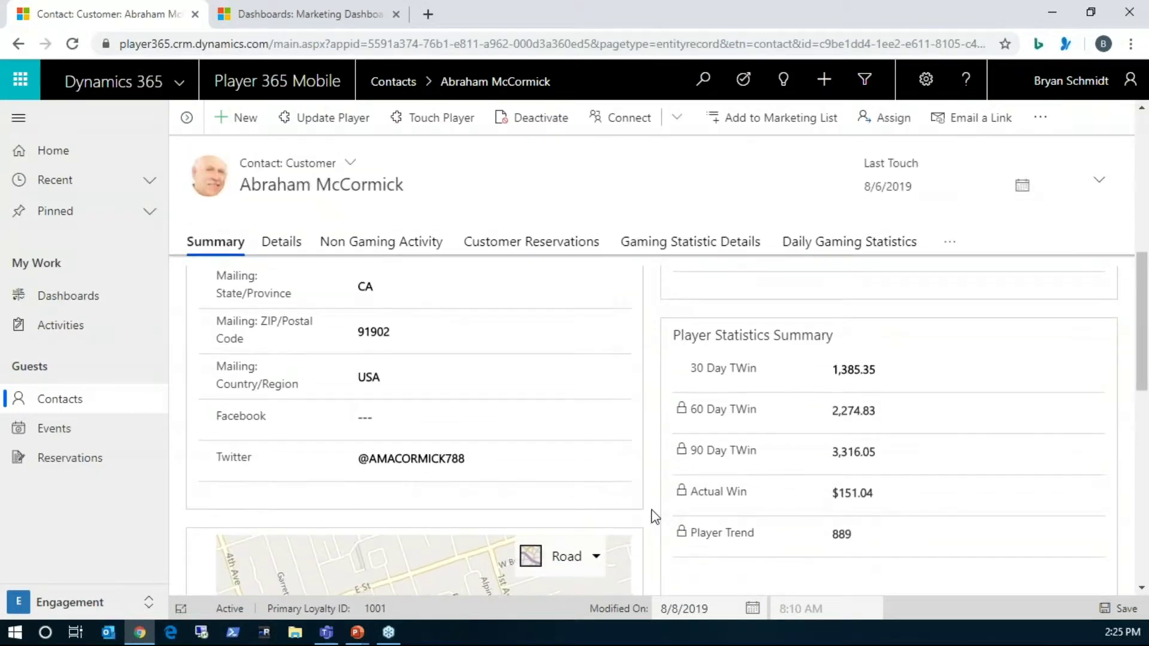
scroll(656, 517, "down", 1)
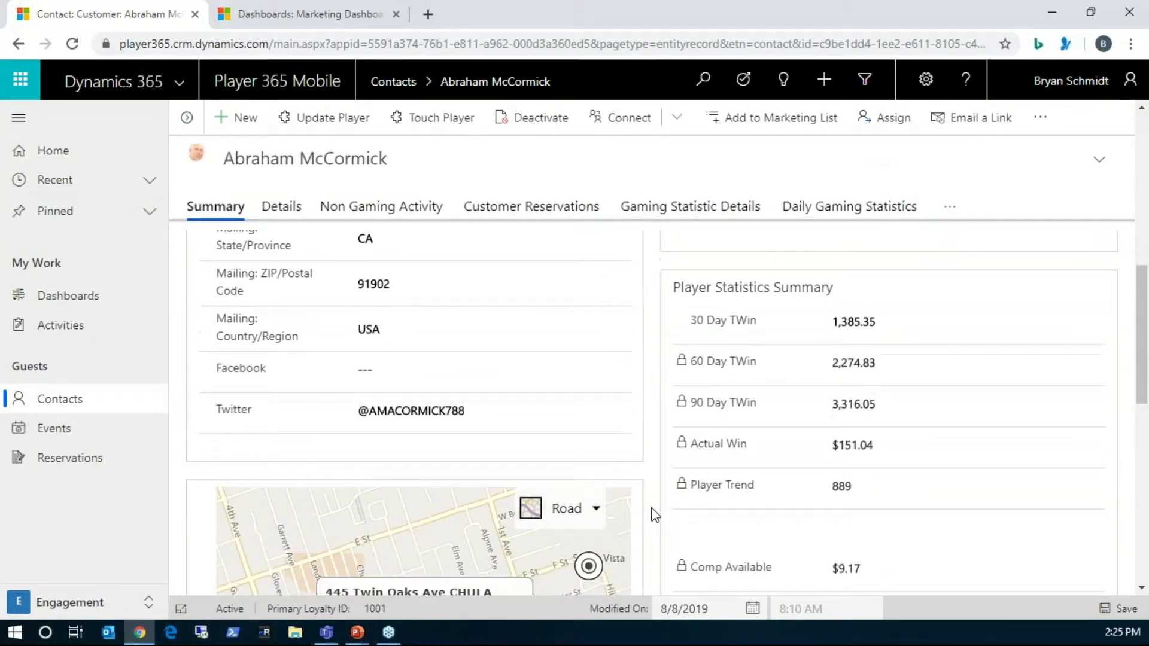
scroll(655, 516, "down", 4)
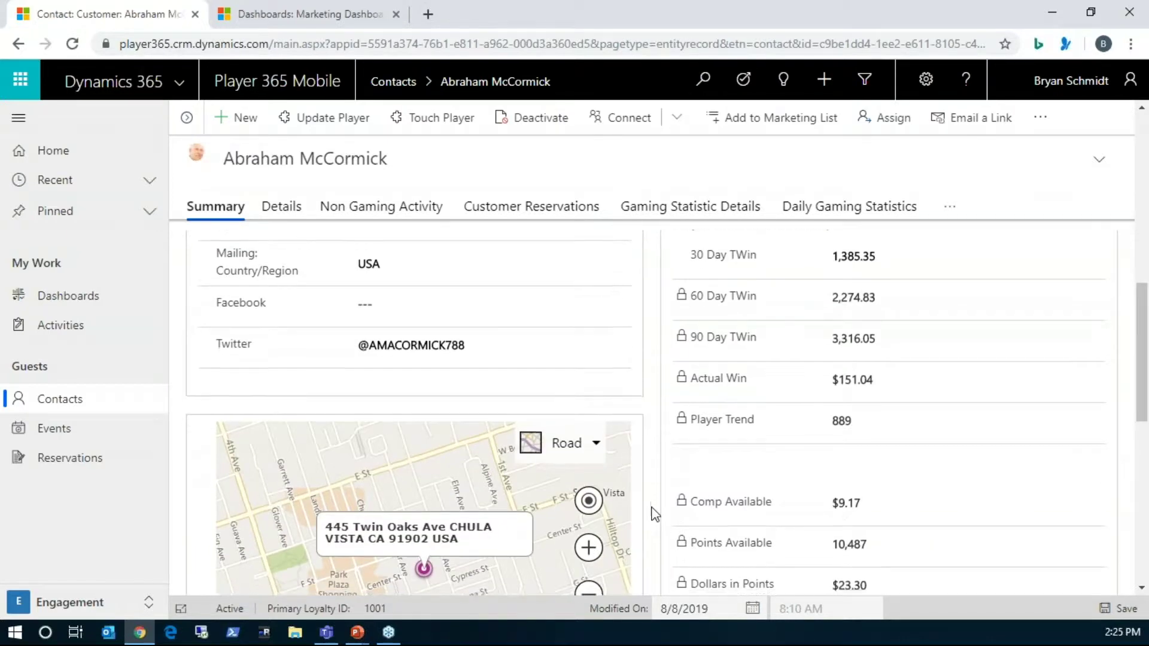
scroll(656, 515, "down", 1)
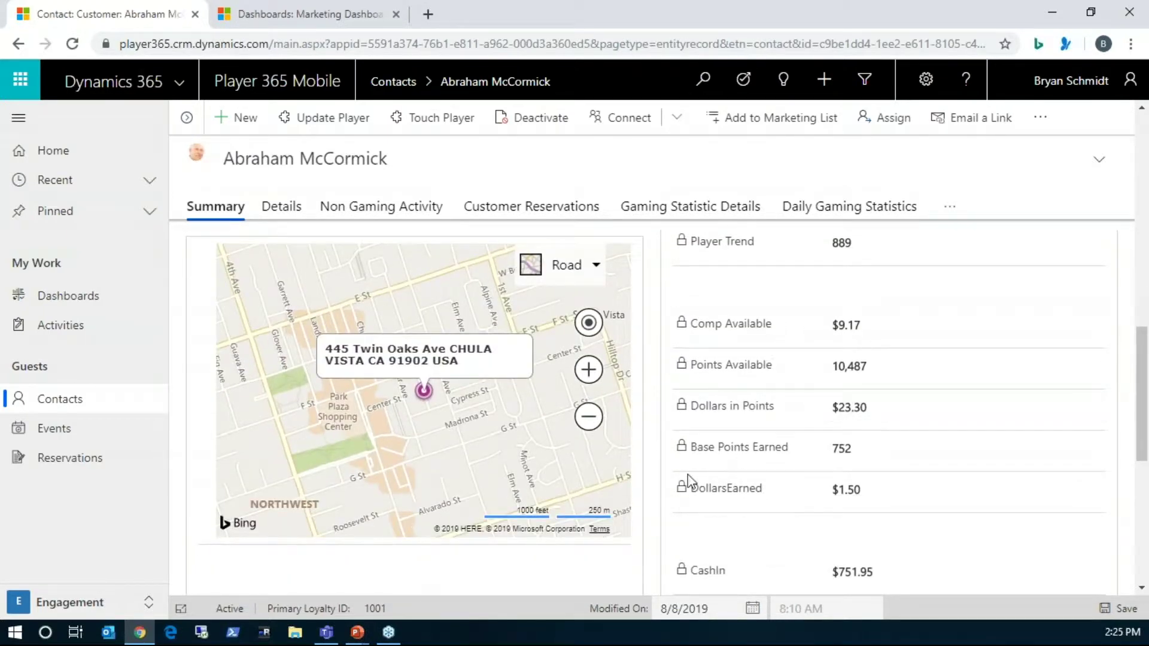
scroll(665, 489, "down", 6)
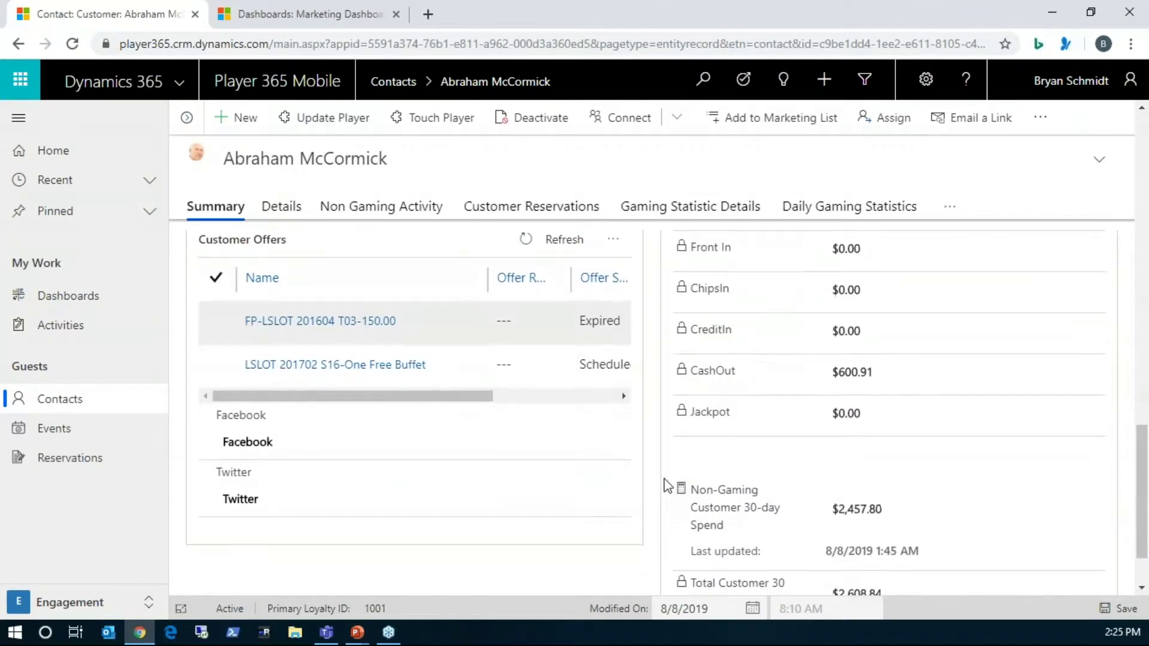
scroll(390, 337, "up", 2)
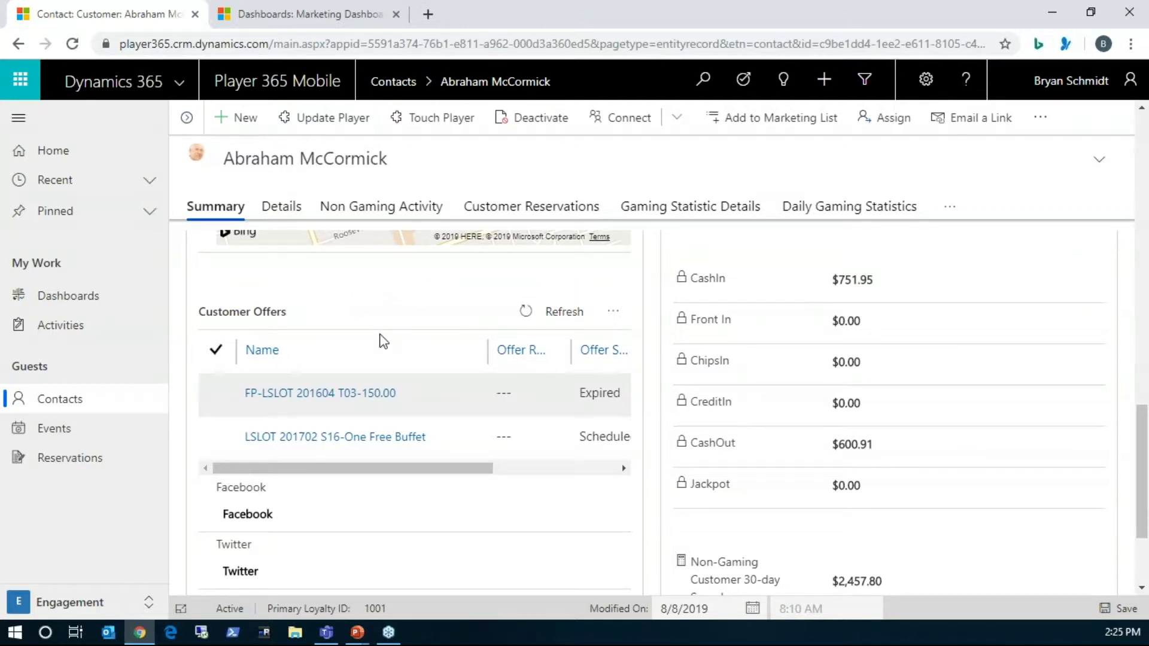
mouse_move(481, 470)
left_mouse_down()
mouse_move(473, 476)
mouse_move(650, 470)
mouse_move(423, 473)
mouse_move(487, 477)
left_mouse_up()
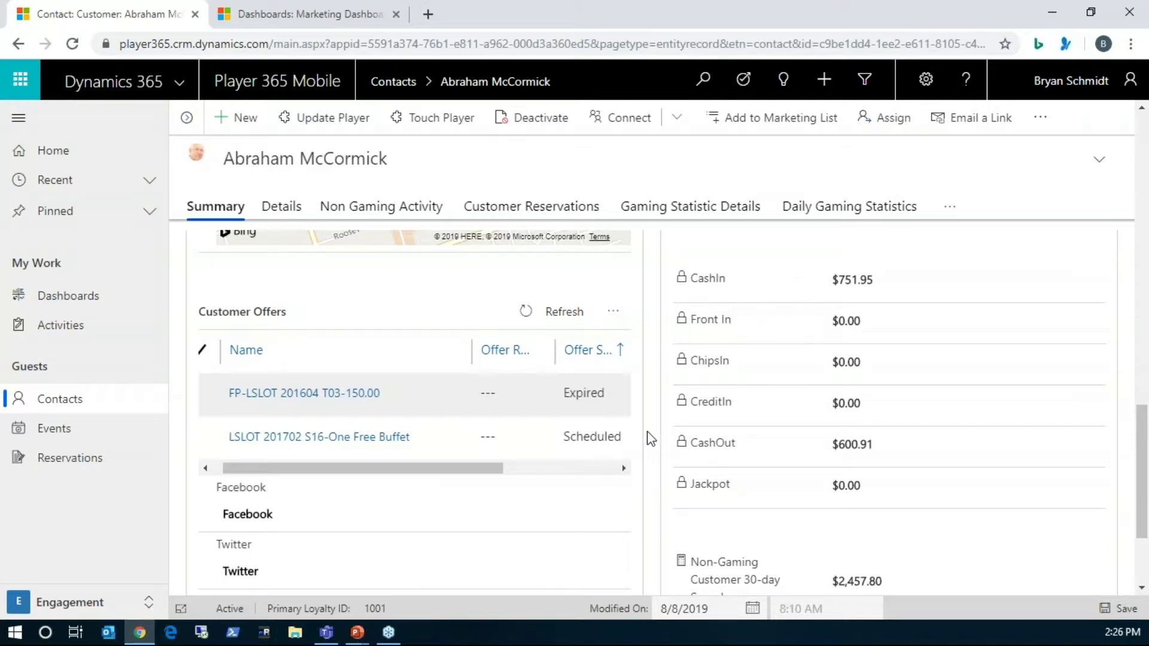
scroll(650, 440, "down", 2)
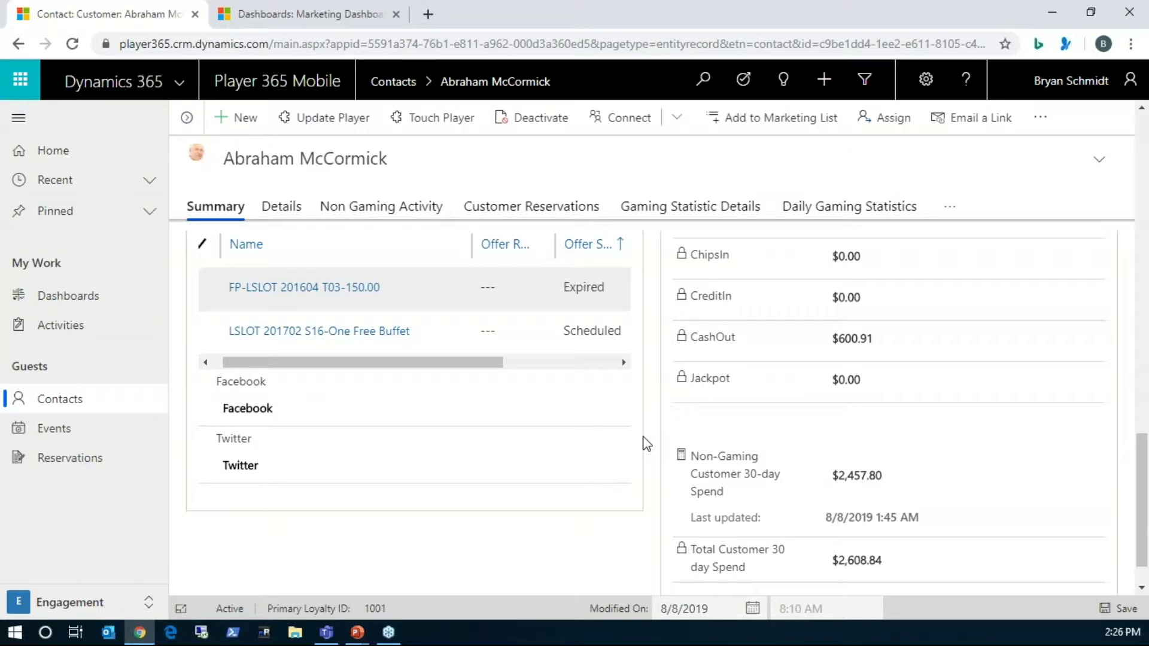
scroll(646, 443, "down", 1)
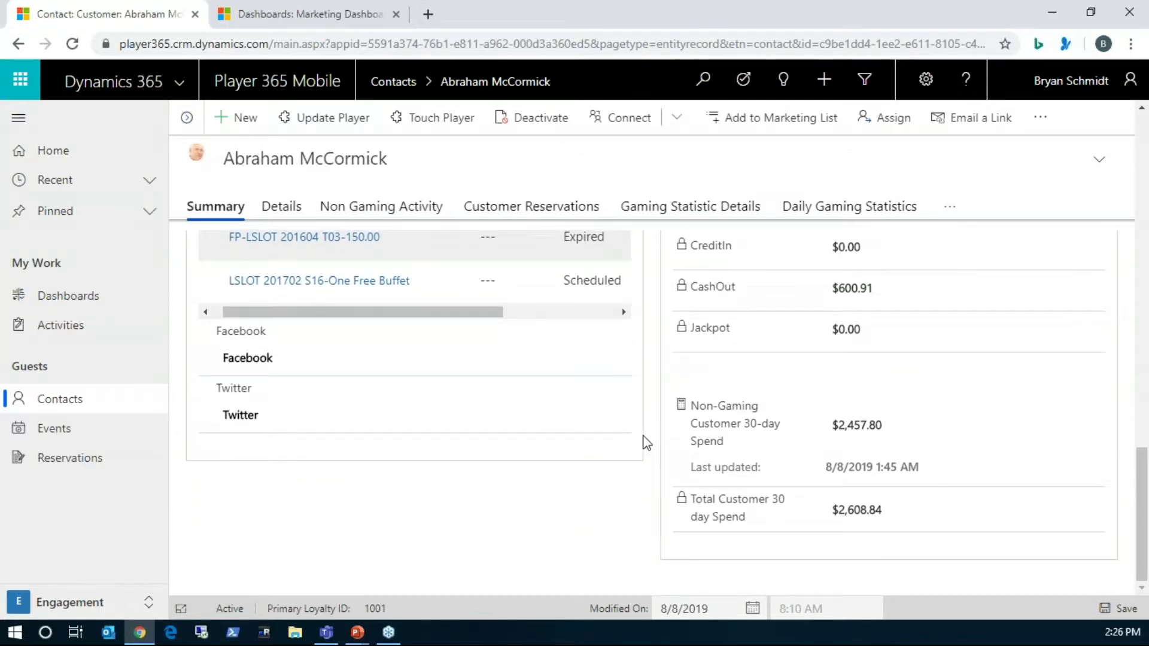
- Open the player's Details section and examine the Player Exclusion, Loyalty Membership and Personal information
left_click(278, 207)
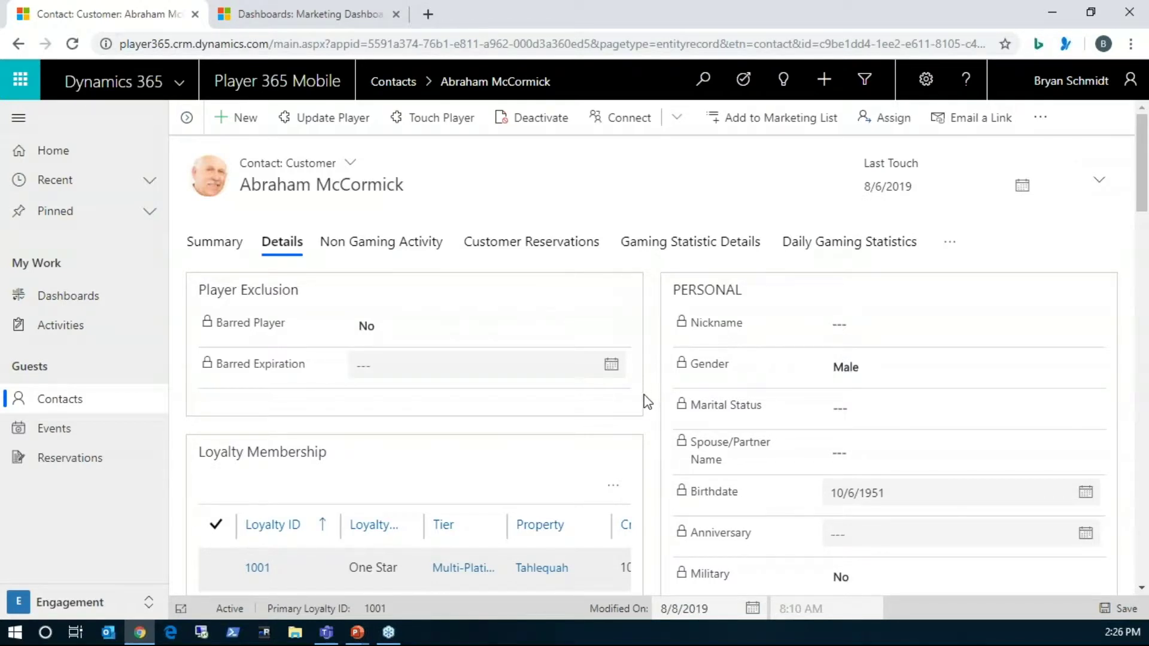
scroll(661, 428, "down", 2)
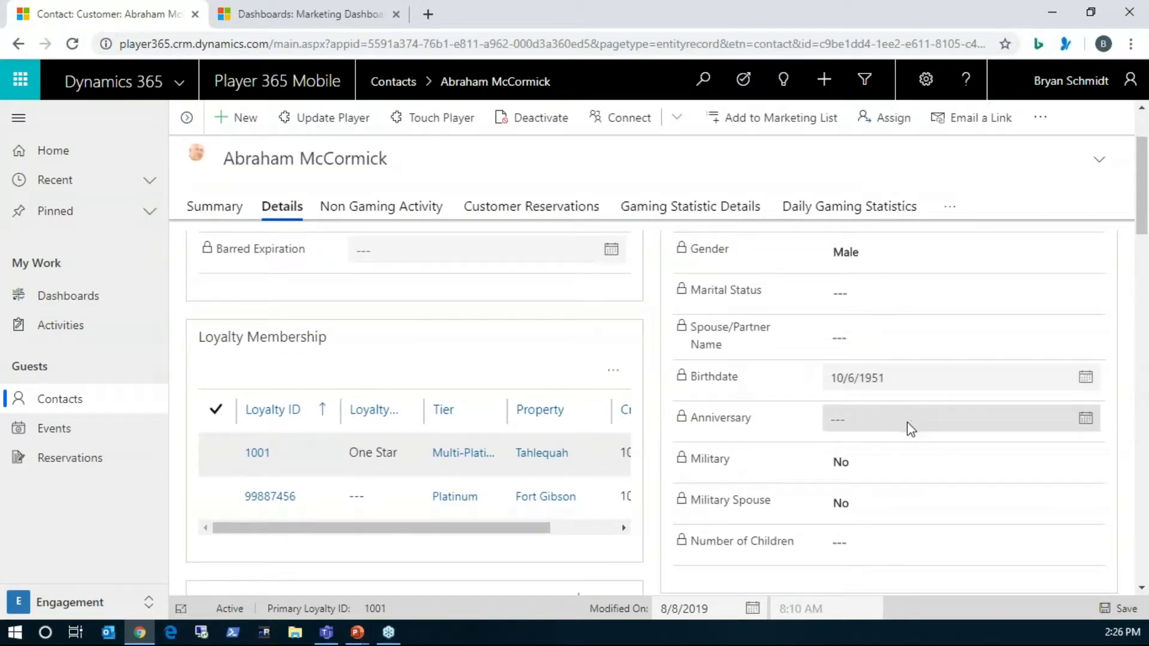
scroll(915, 459, "down", 2)
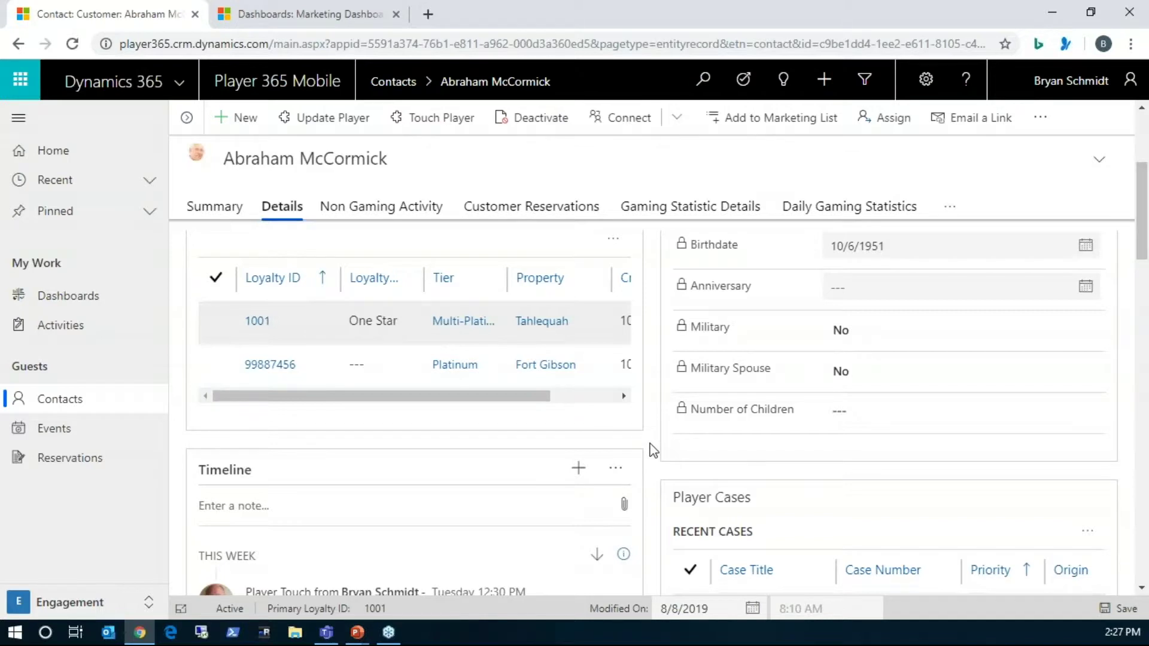
scroll(653, 450, "up", 2)
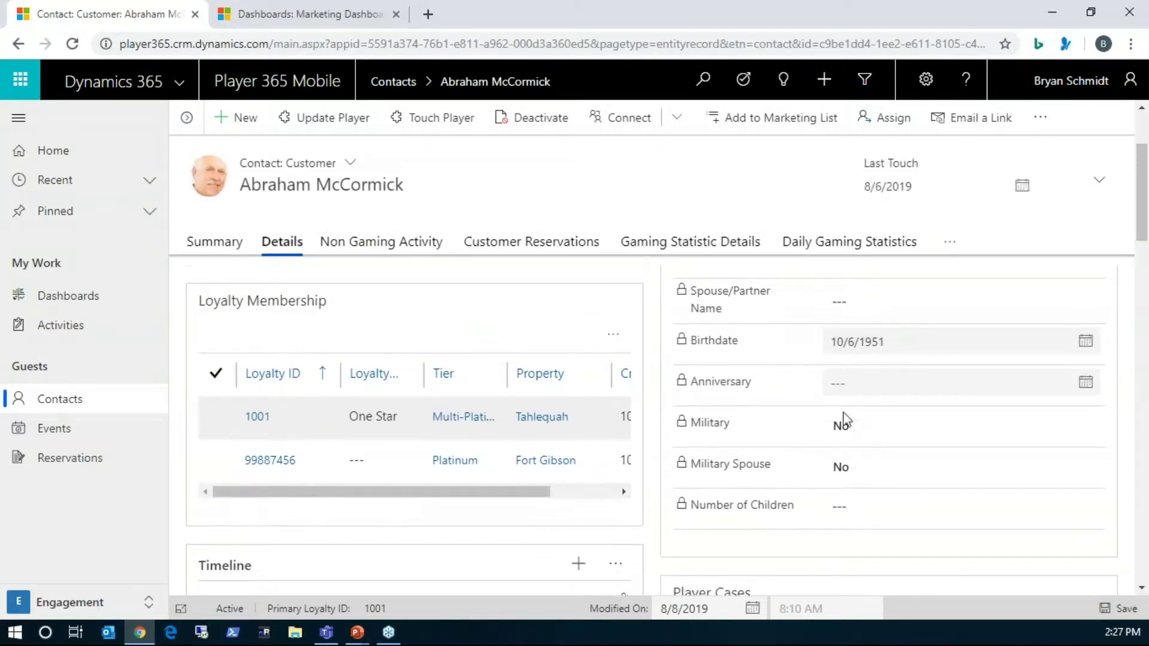
scroll(810, 459, "up", 1)
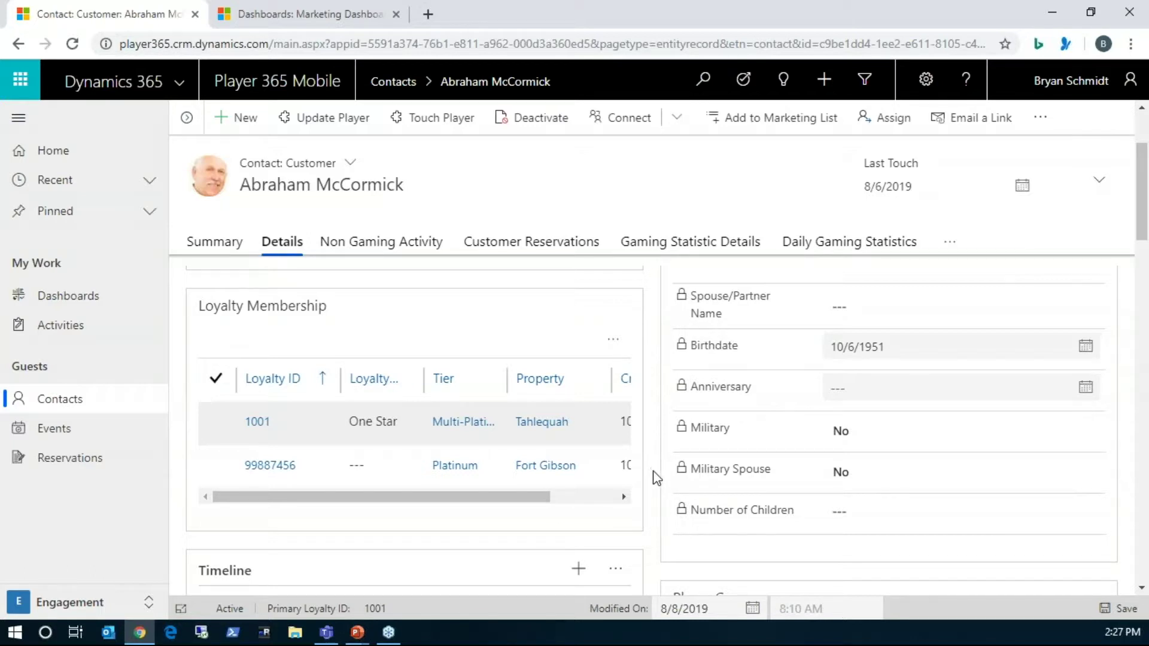
- Examine the player's Timeline of touches and notes, the recent Player Cases and the Personal Notes
scroll(657, 478, "down", 4)
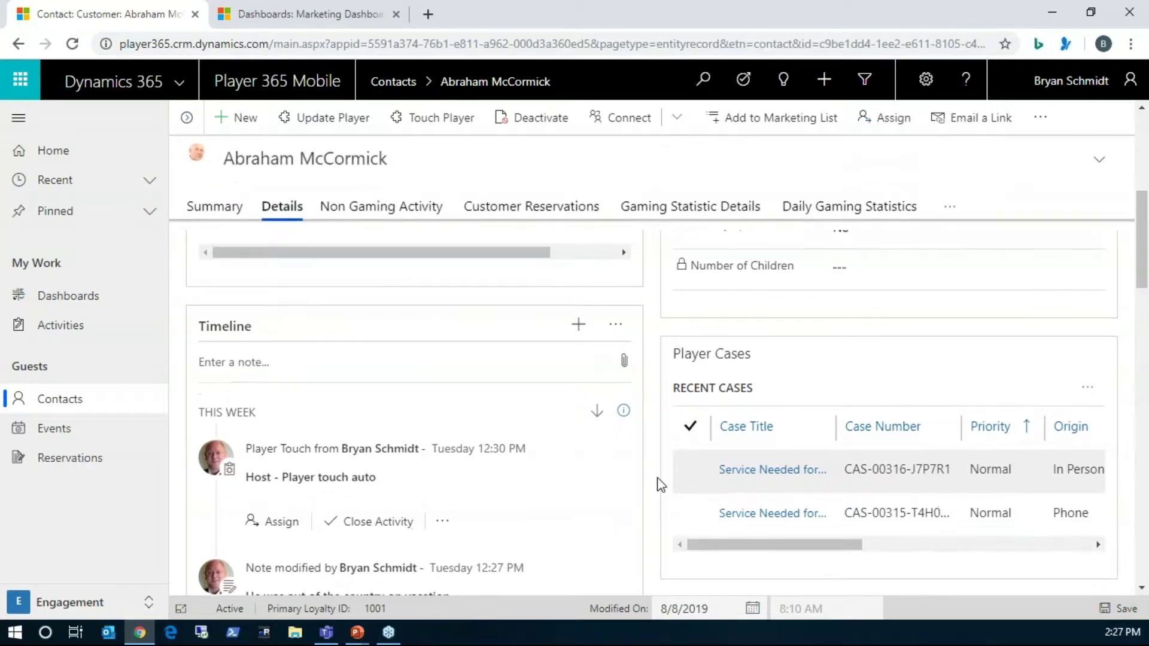
scroll(662, 486, "down", 1)
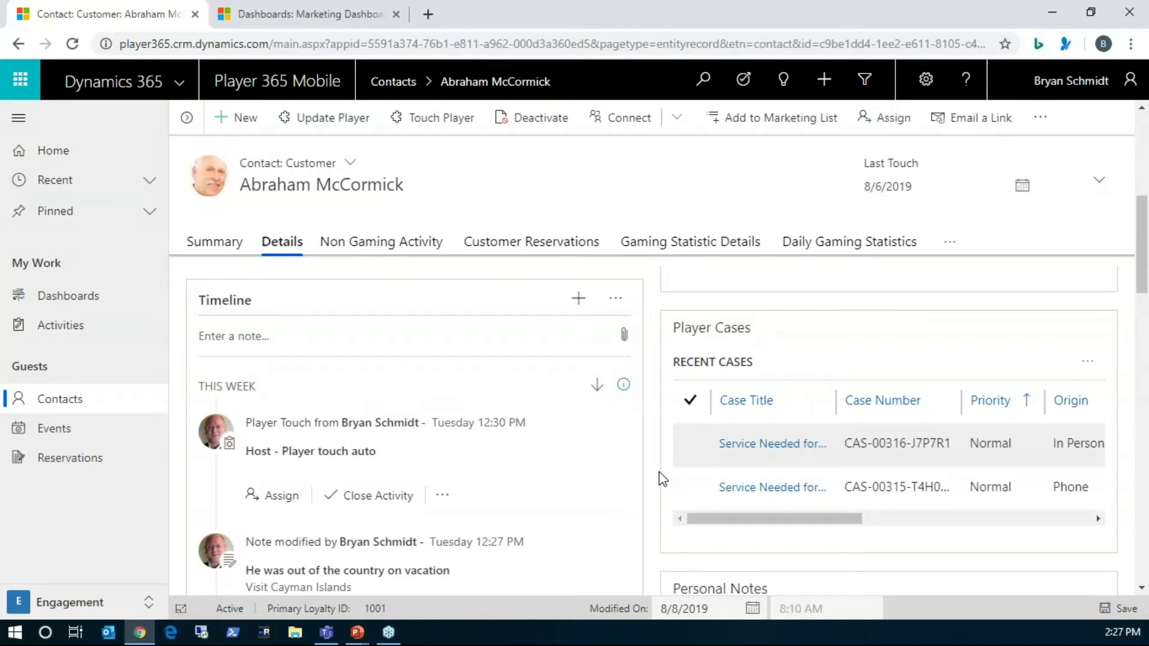
scroll(656, 476, "down", 2)
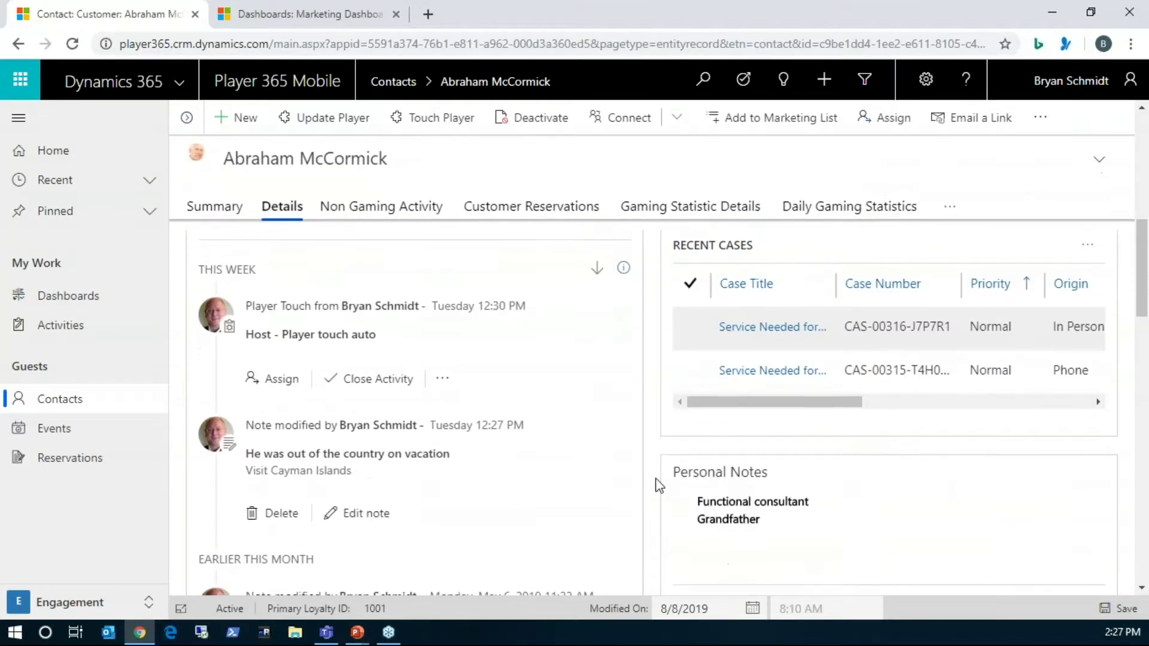
scroll(659, 484, "down", 1)
scroll(658, 485, "down", 2)
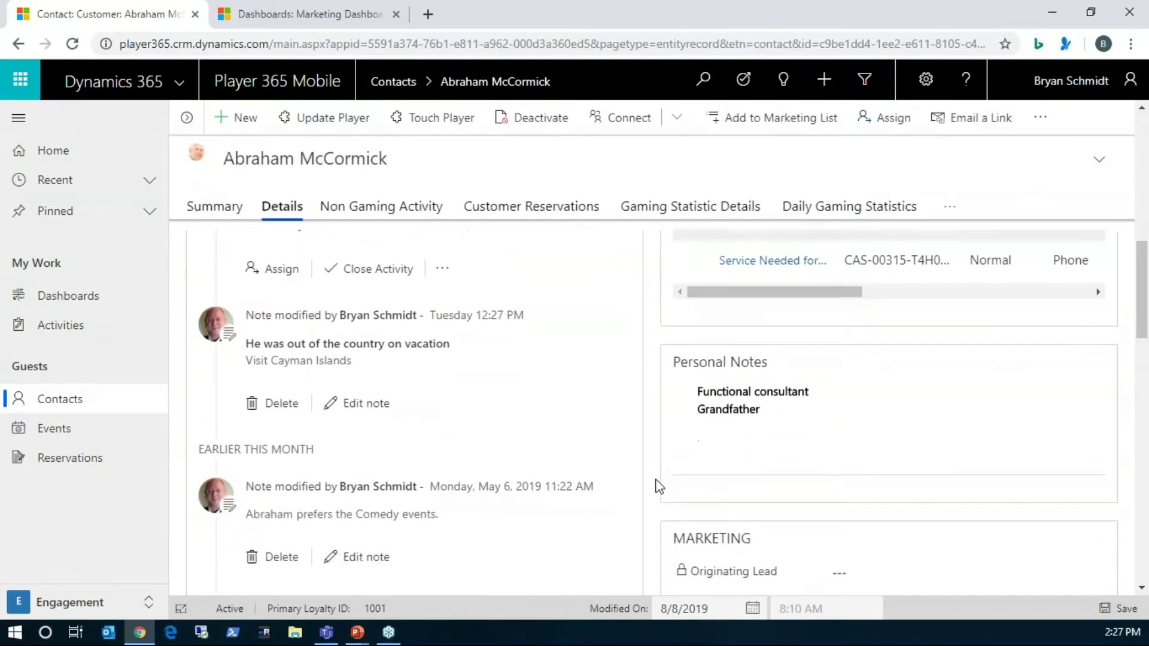
scroll(659, 484, "up", 4)
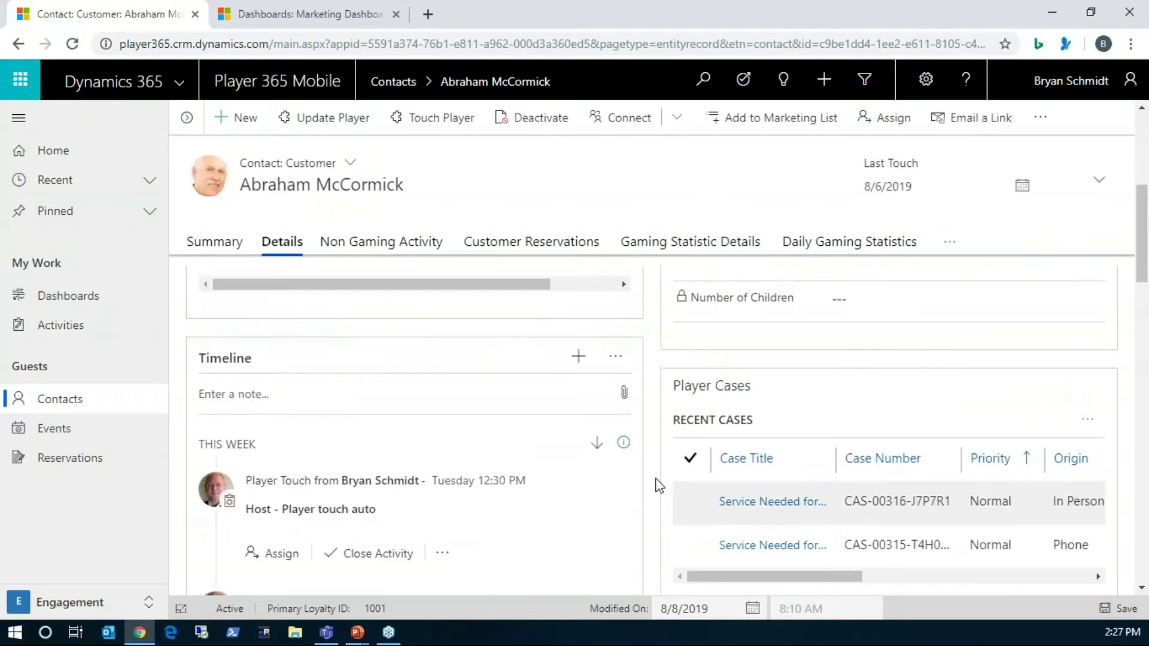
scroll(657, 478, "down", 1)
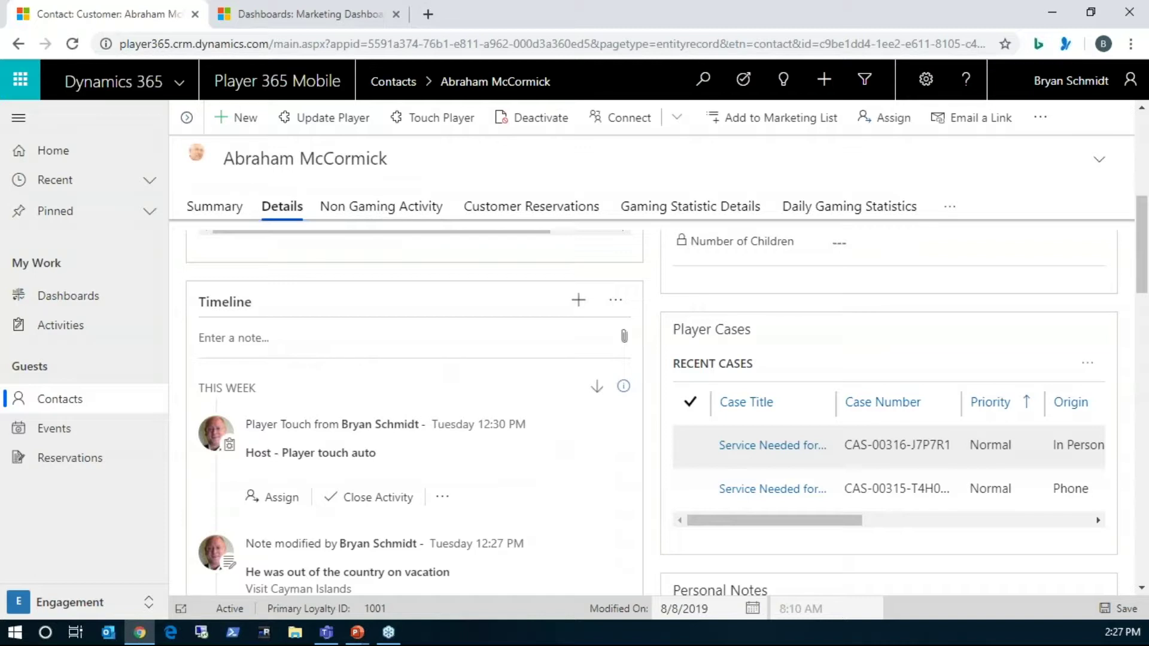
- Add a timeline note titled with the player's first name and "is turning 60", with the text "Send a special gift."
left_click(260, 337)
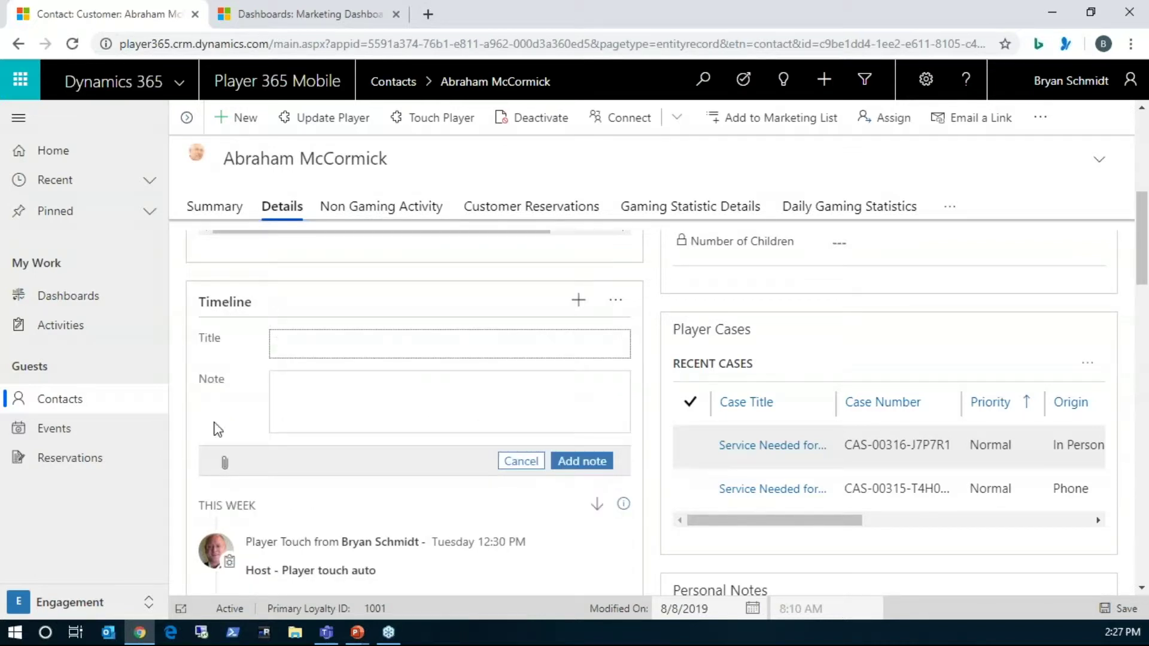
scroll(194, 410, "down", 2)
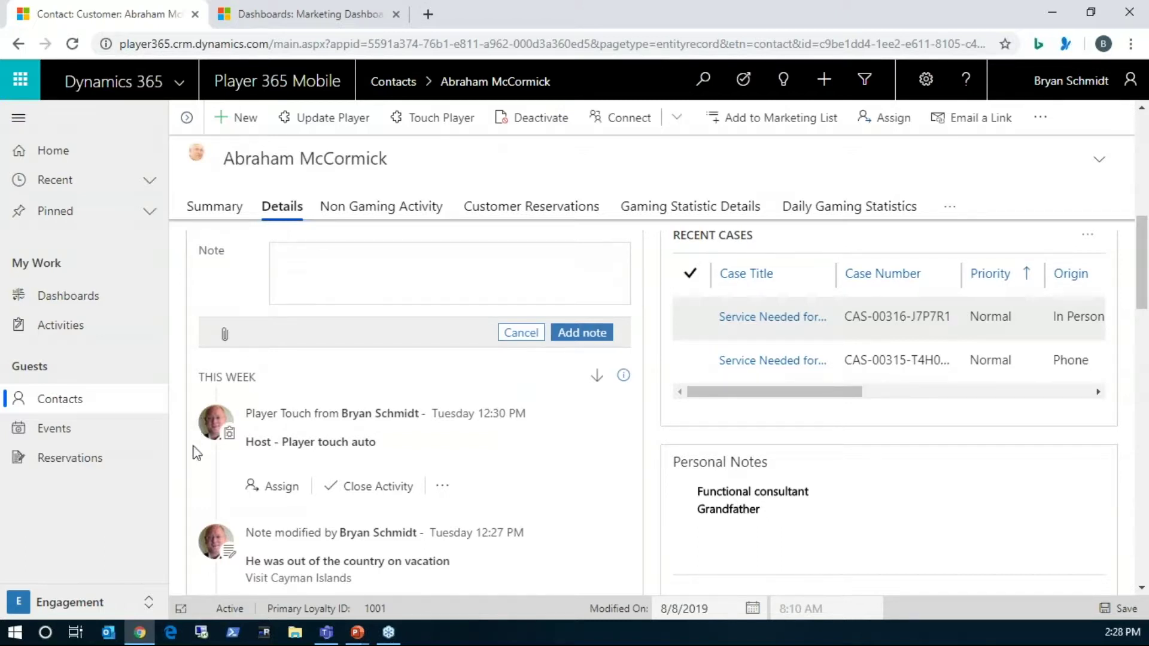
scroll(192, 463, "down", 2)
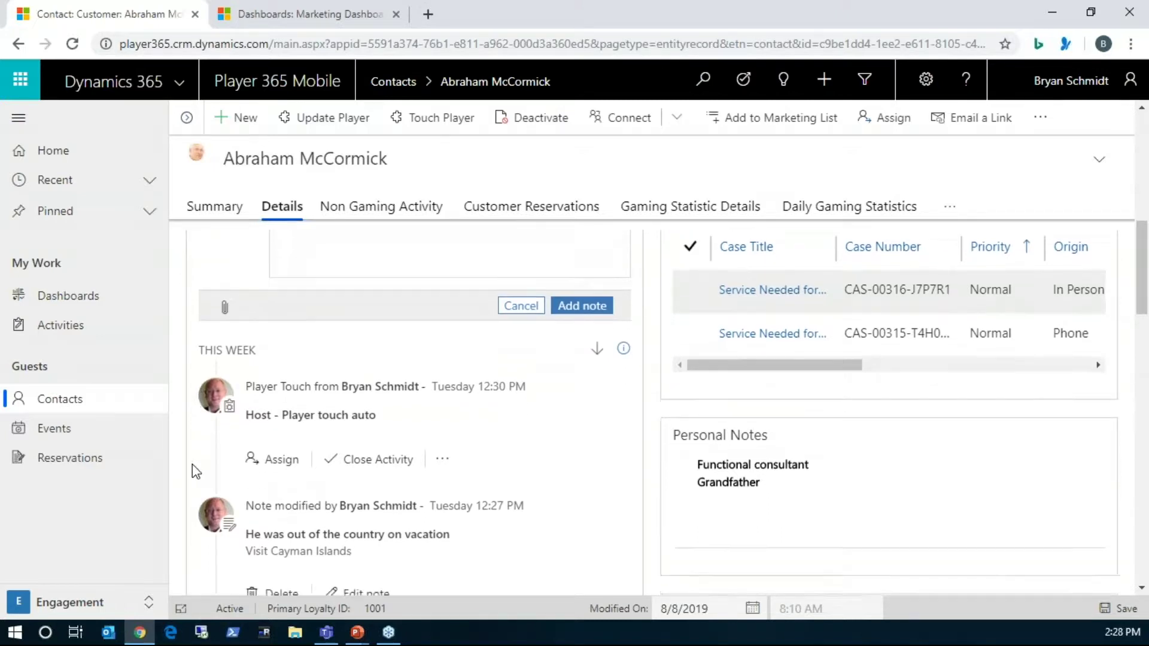
scroll(192, 464, "up", 3)
scroll(192, 465, "up", 3)
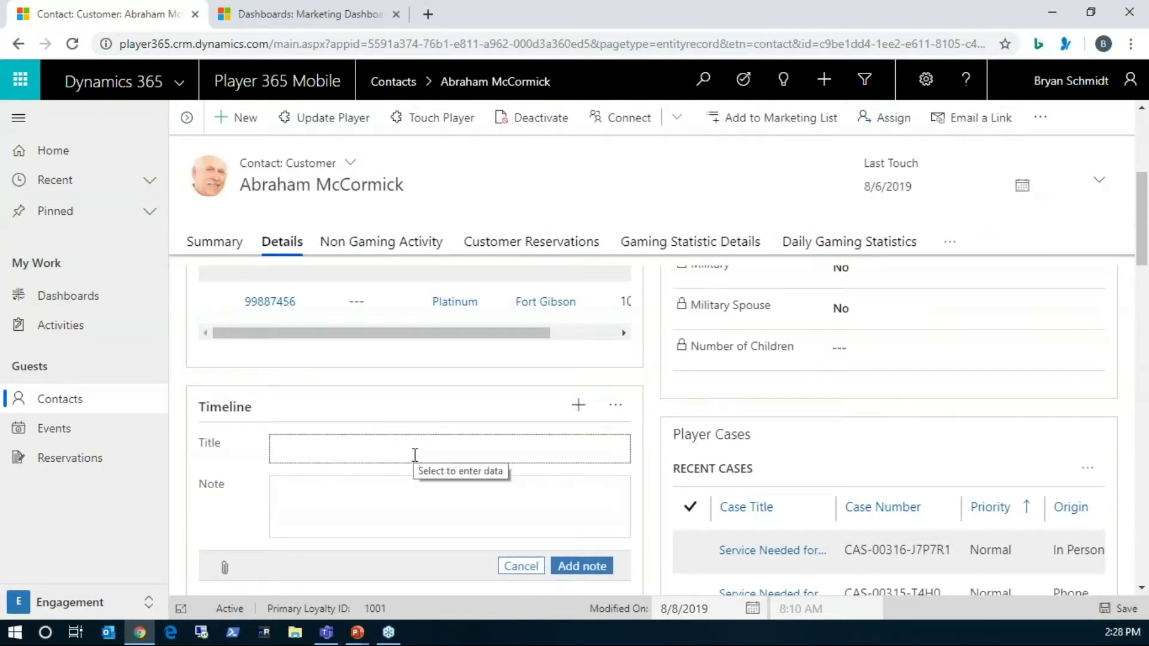
type("Abraham is turning 60")
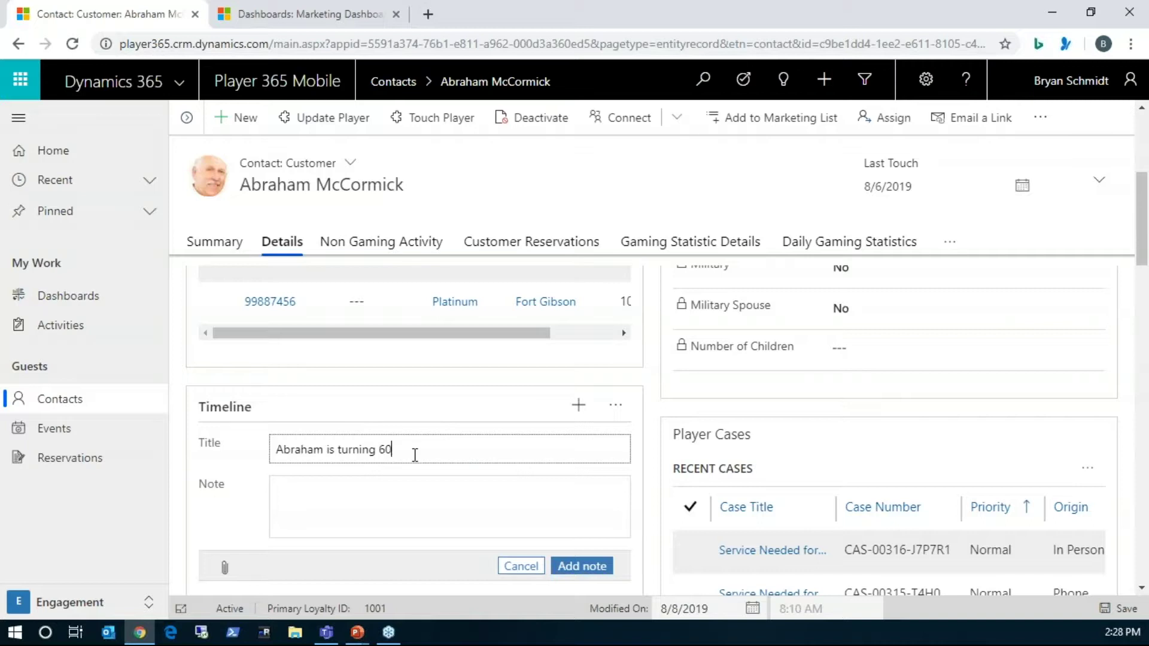
key("Tab")
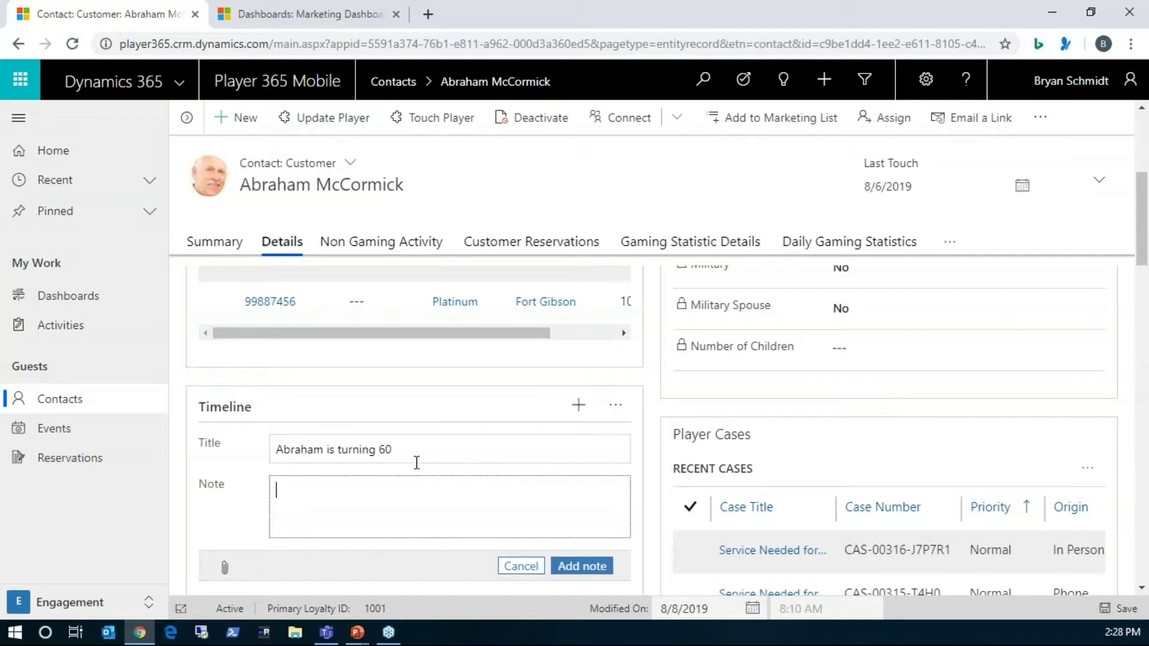
type("Send a special gift.")
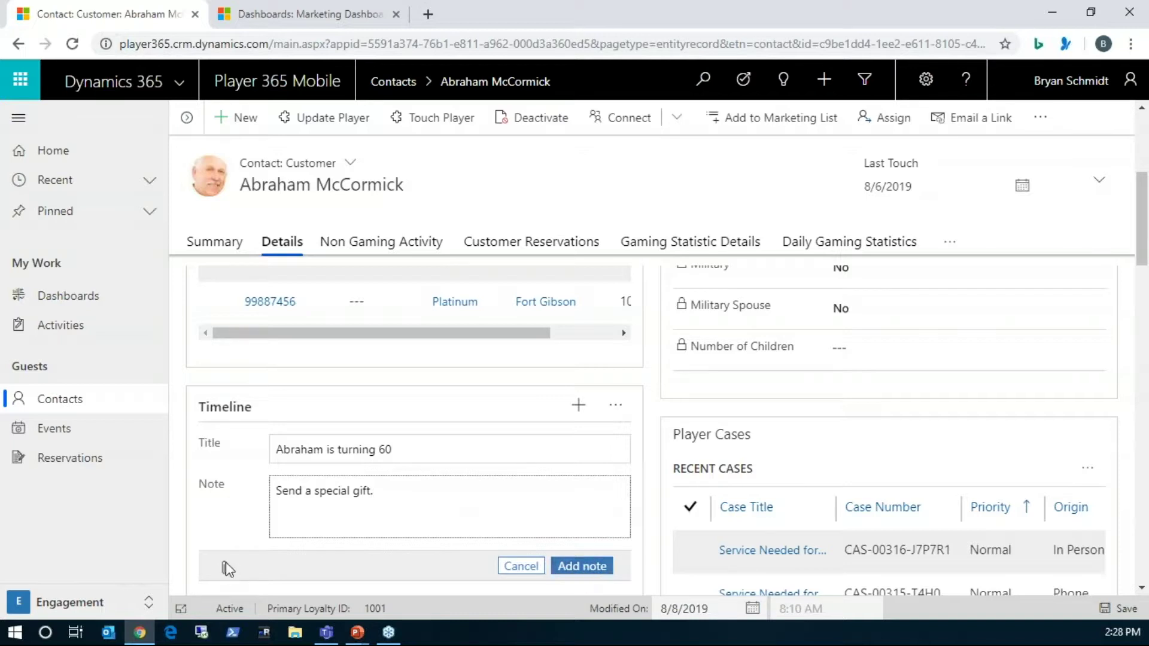
left_click(582, 566)
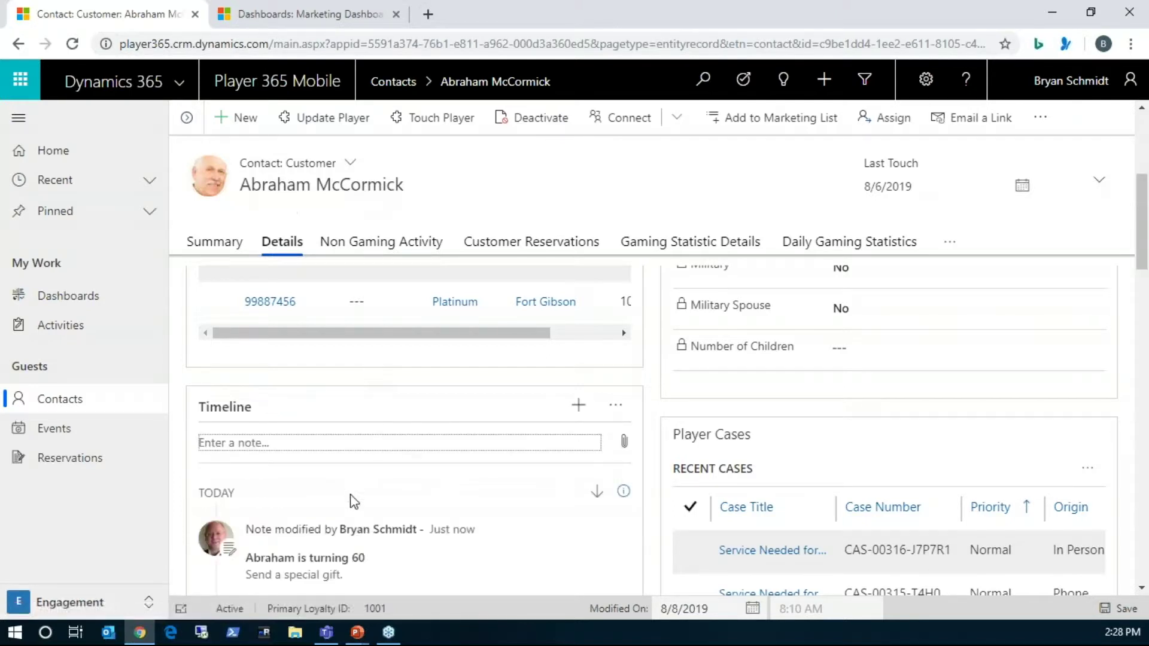
- Create a timeline task for the player with the subject "Gift Basket", due 9/20/2019, and save it
scroll(358, 504, "down", 1)
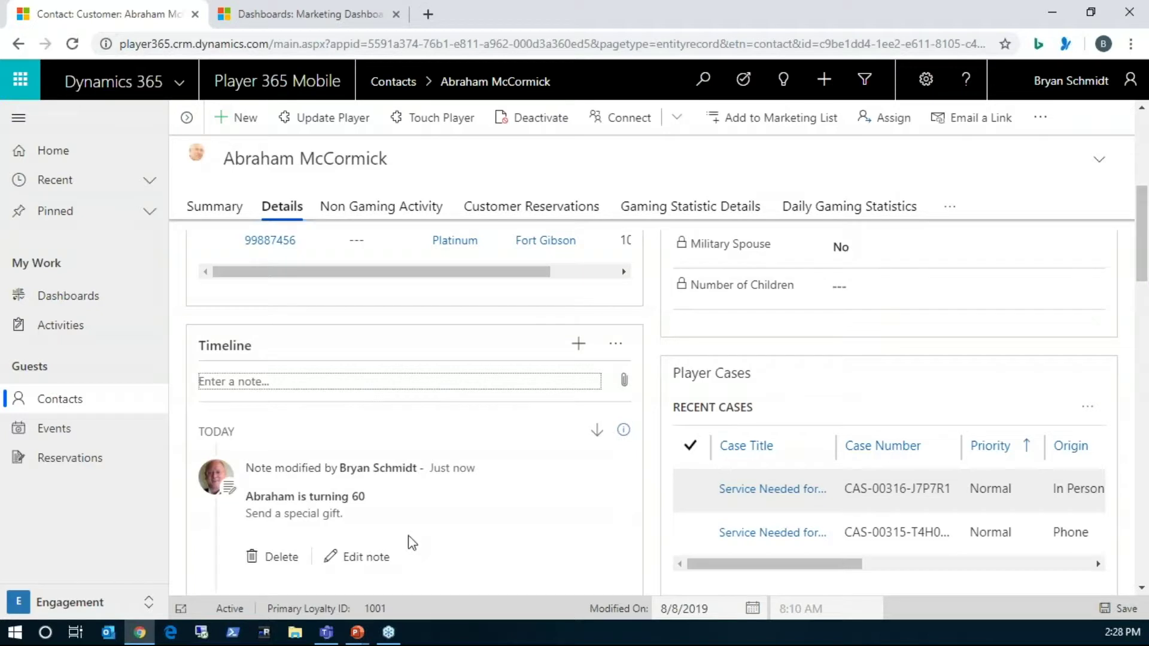
left_click(616, 346)
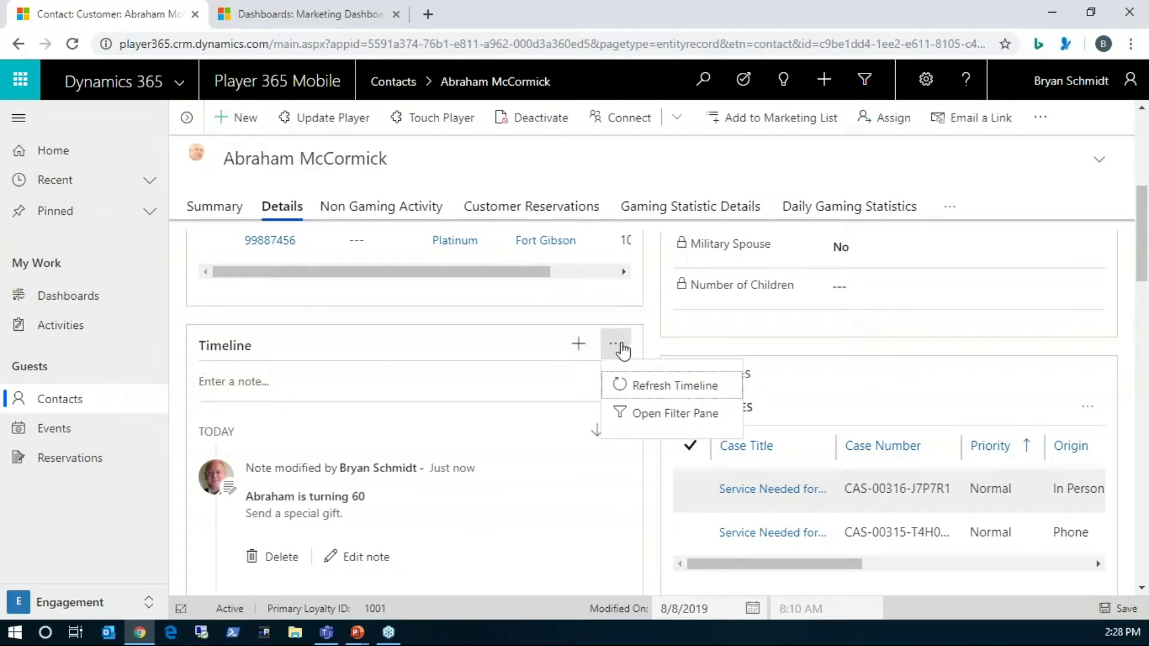
left_click(589, 353)
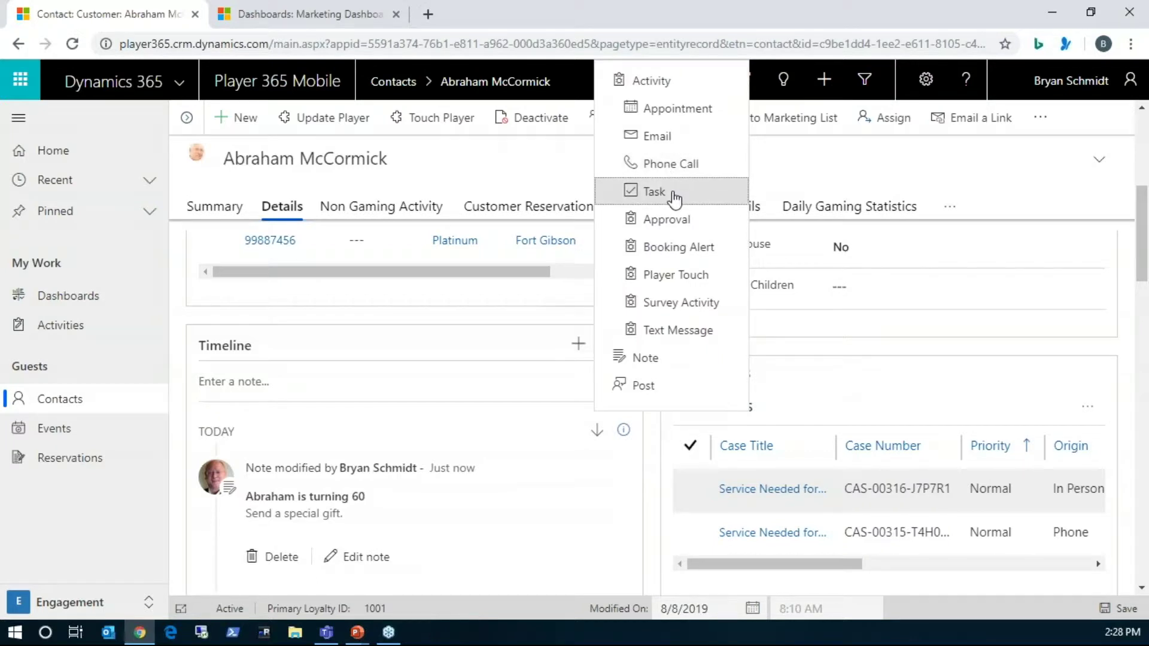
left_click(628, 331)
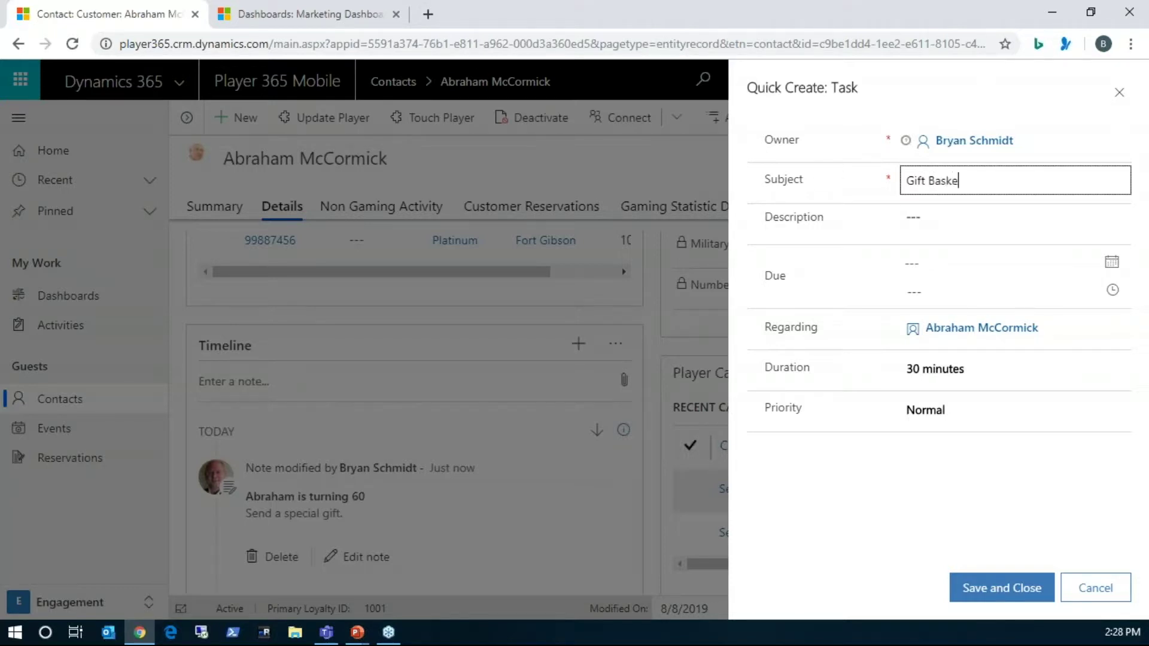
left_click(913, 217)
left_click(910, 263)
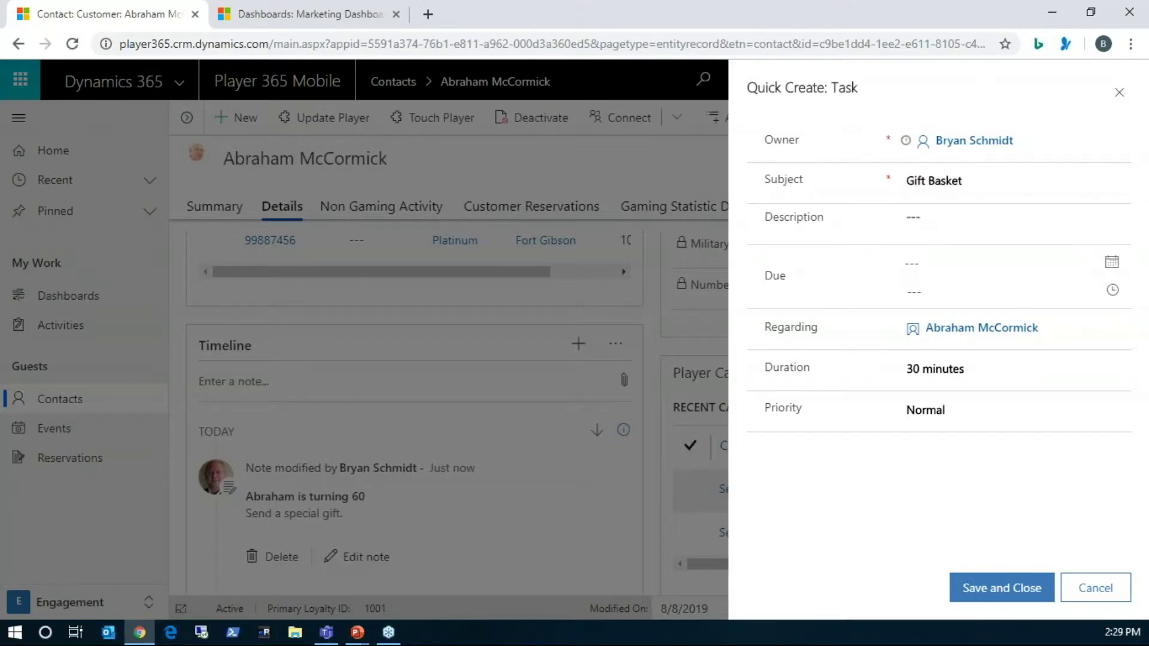
left_click(1111, 263)
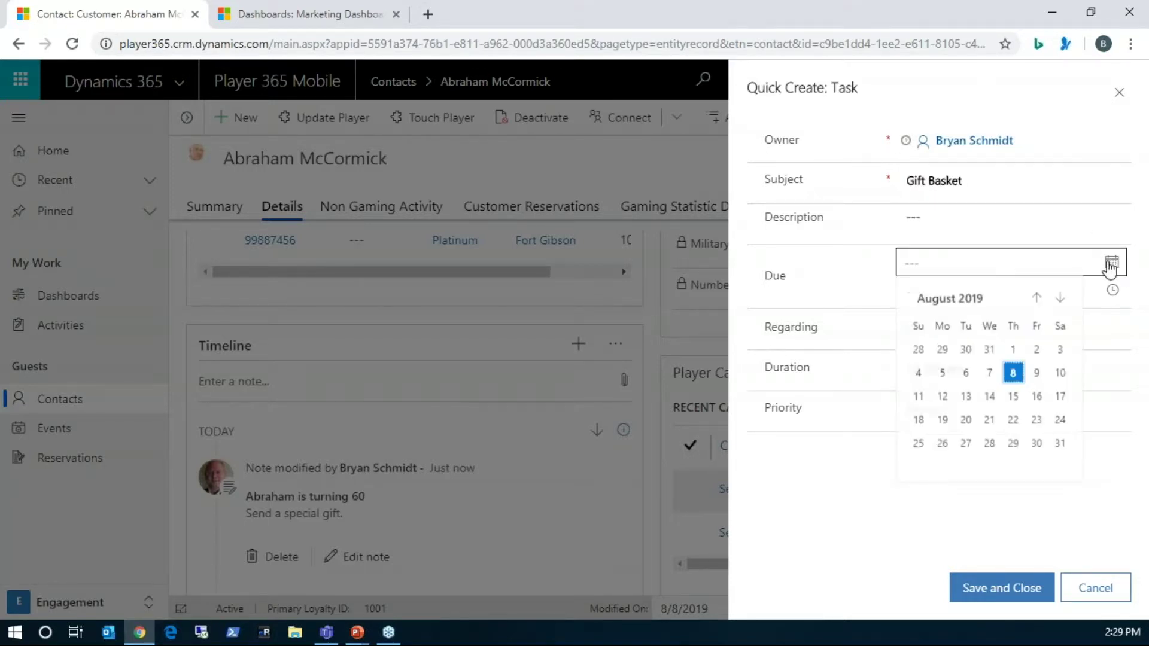
left_click(1064, 304)
left_click(1037, 396)
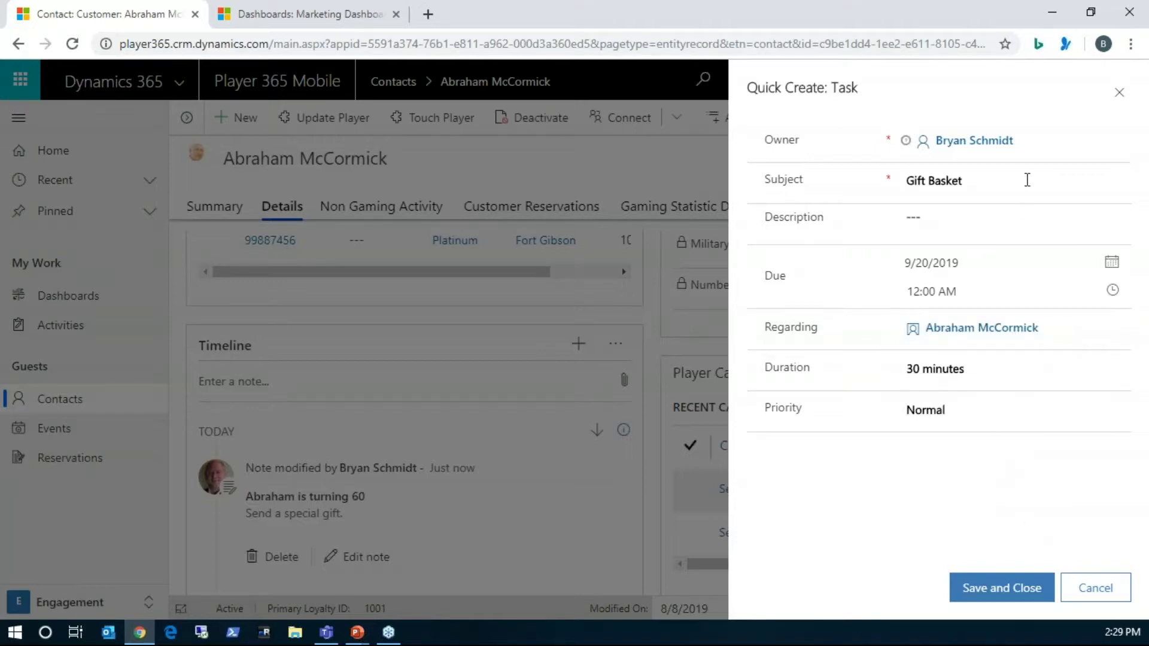
left_click(992, 589)
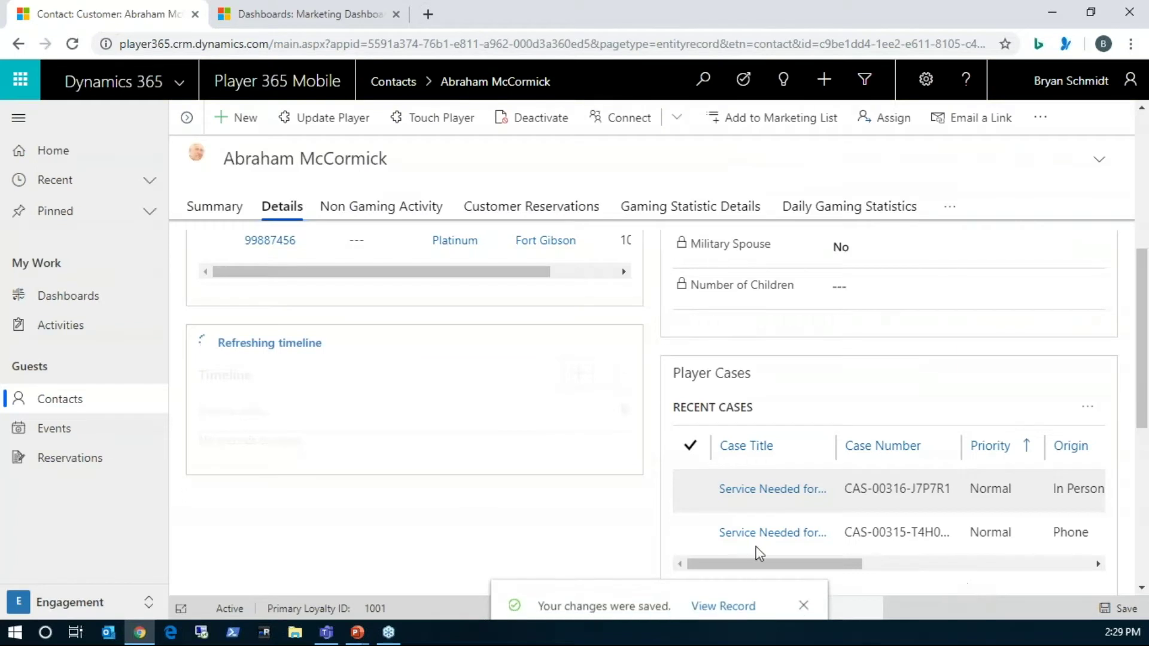
- Create a Player Touch activity from the player's timeline with the description "He is happy with his offers." and save it
scroll(535, 449, "down", 1)
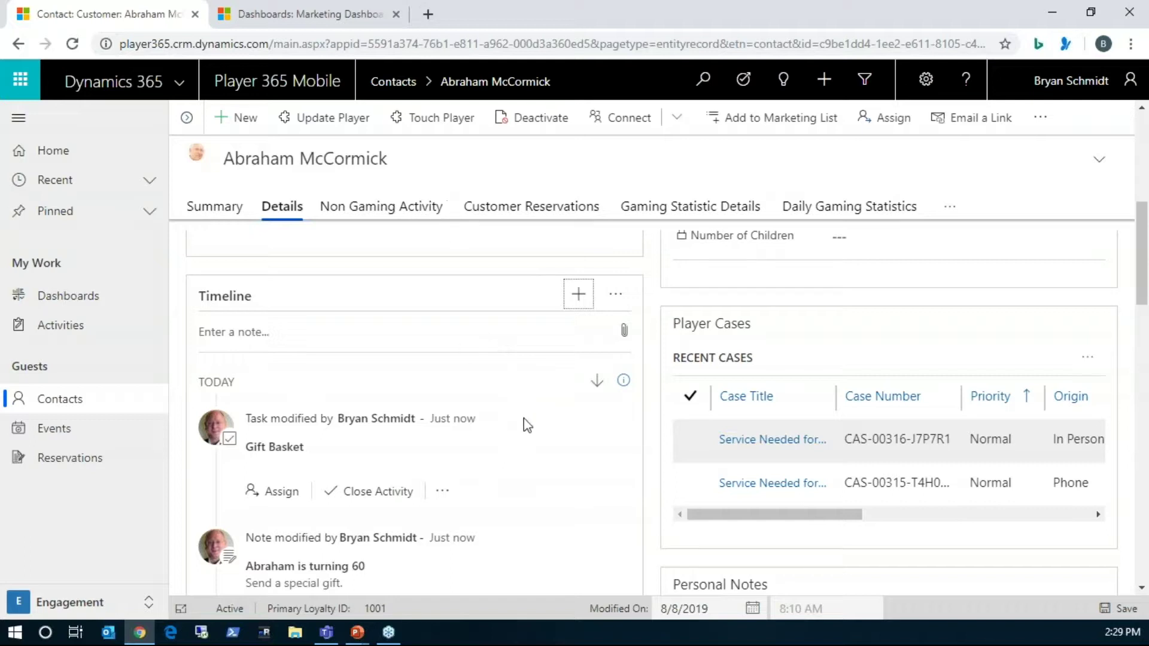
scroll(531, 425, "down", 1)
scroll(552, 448, "up", 2)
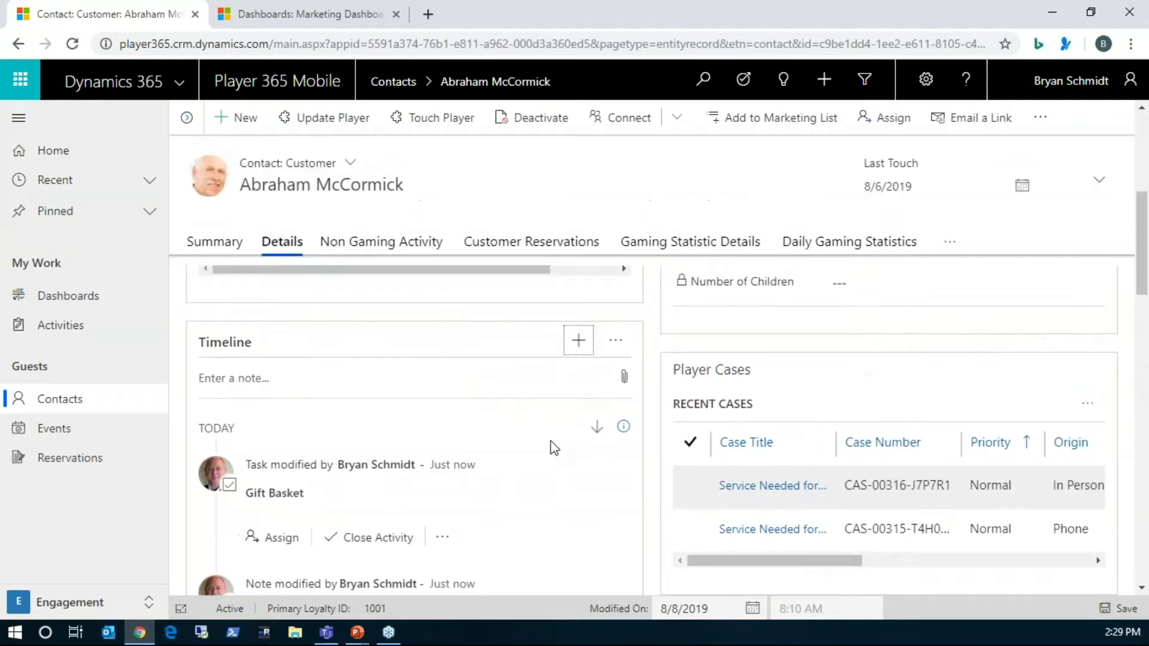
scroll(553, 449, "down", 1)
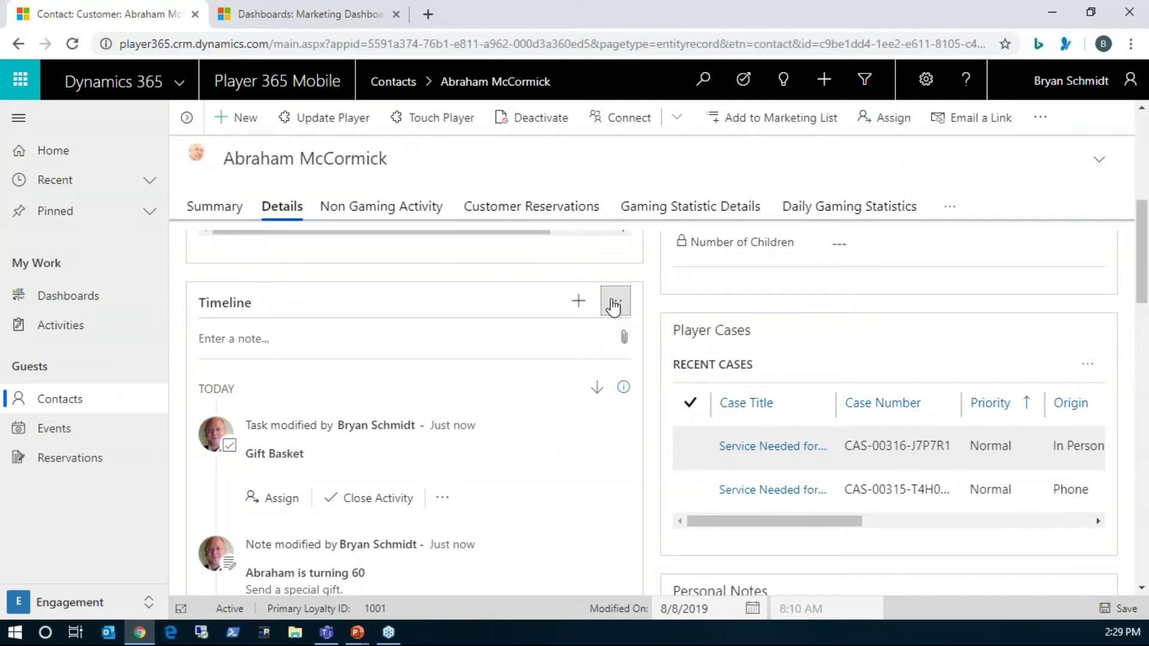
left_click(614, 305)
left_click(577, 304)
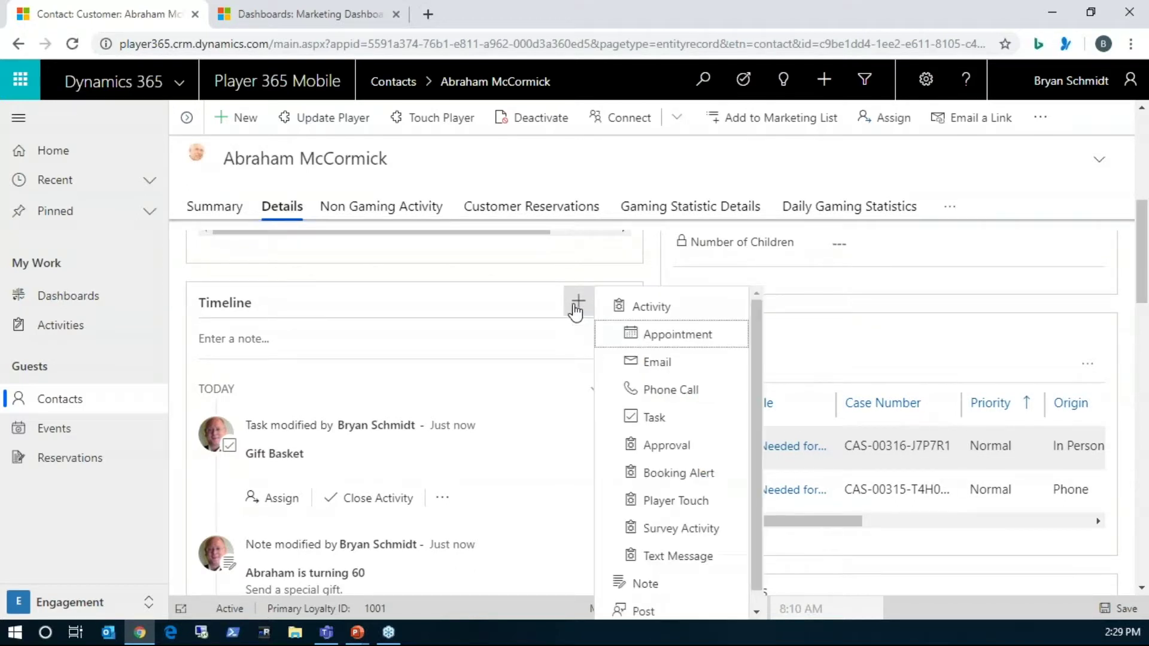
left_click(652, 501)
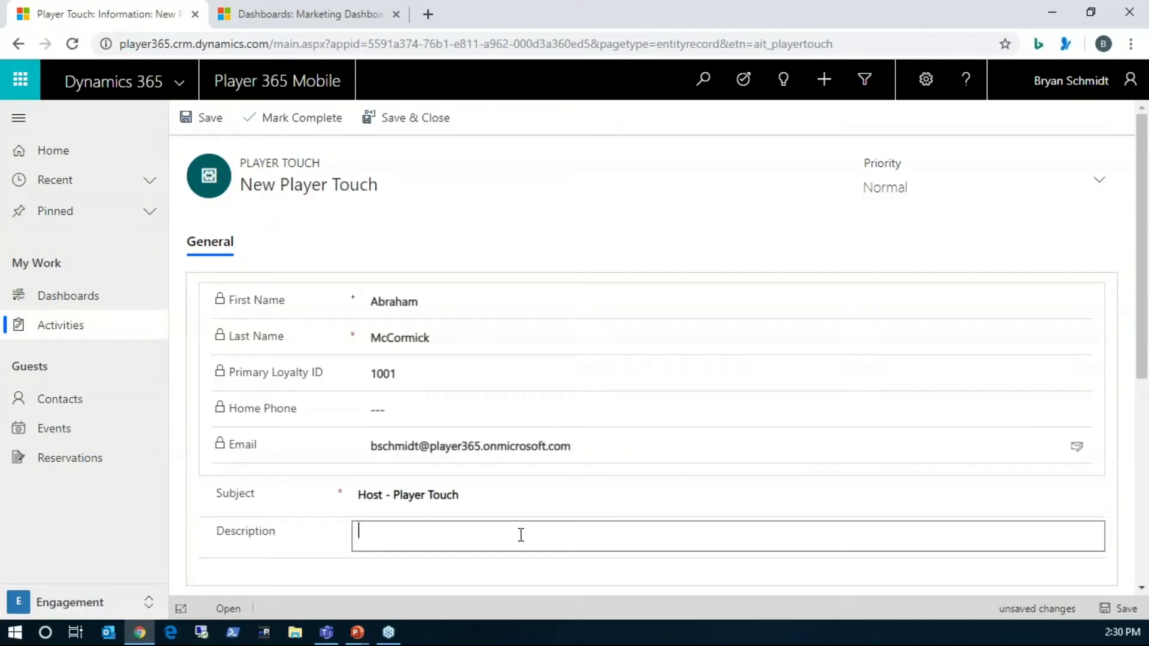
type("happy with his offers.")
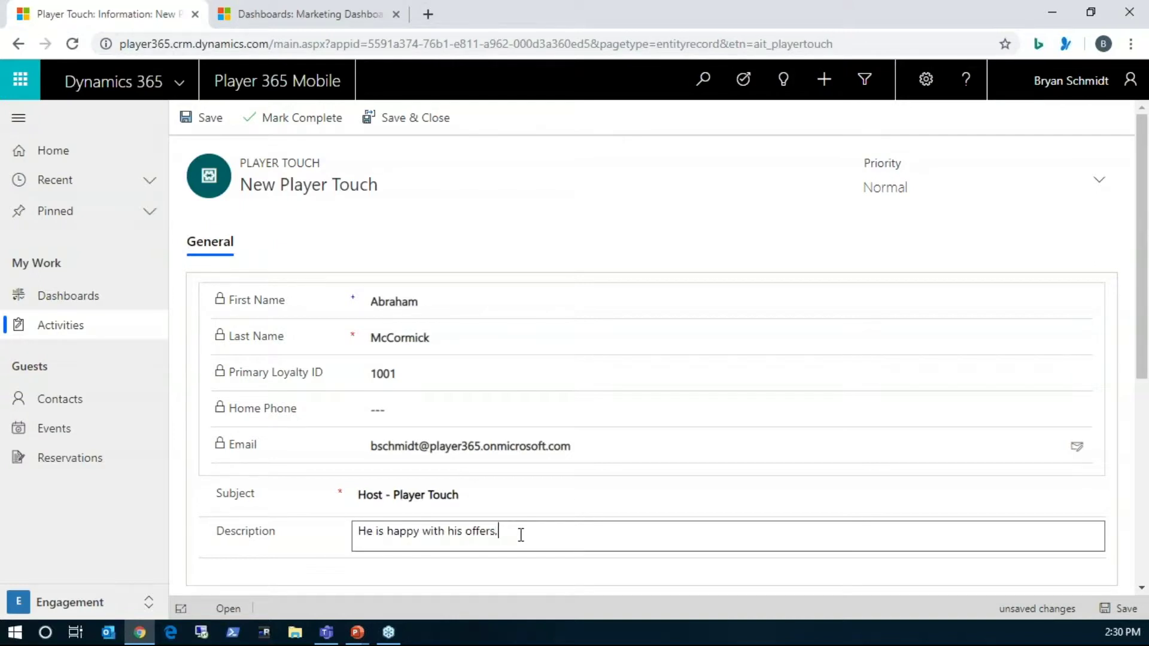
key("Tab")
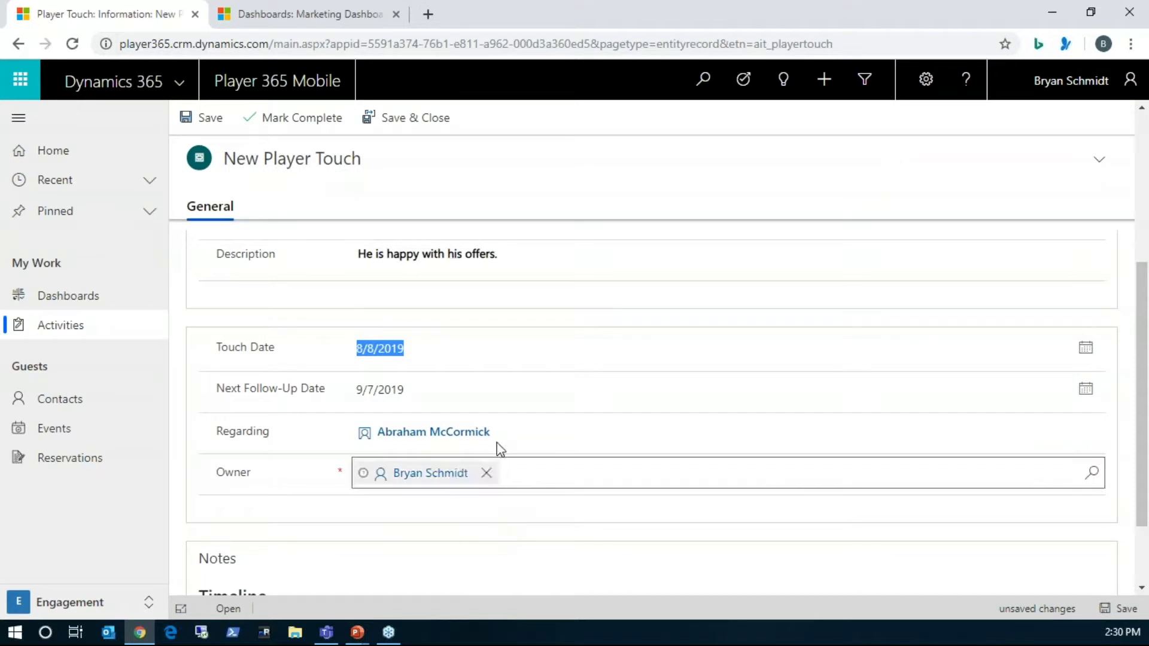
left_click(186, 118)
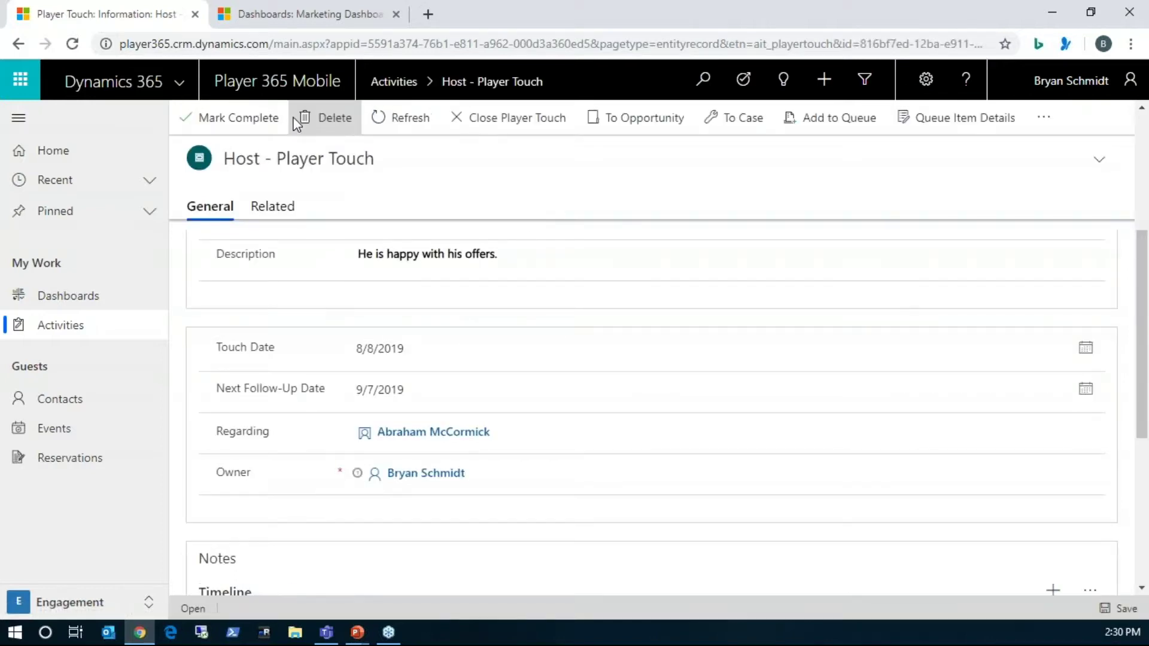
- Return to the player's contact record and check the Timeline for the newly added touch, task and note
left_click(256, 119)
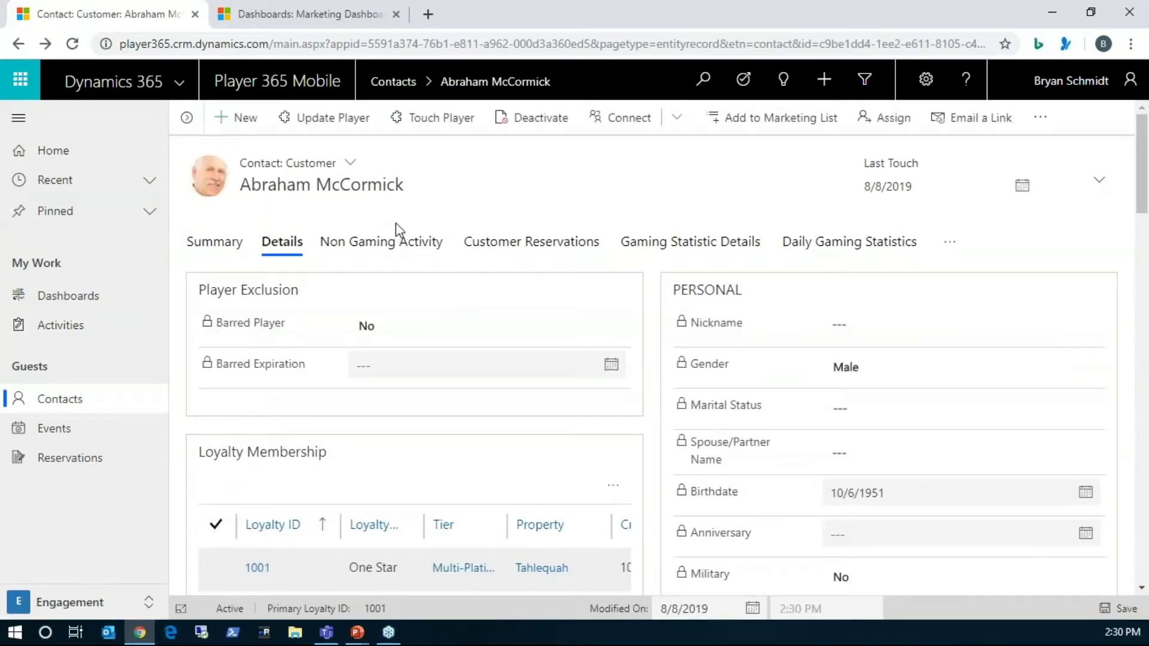
scroll(646, 407, "down", 3)
scroll(652, 409, "up", 2)
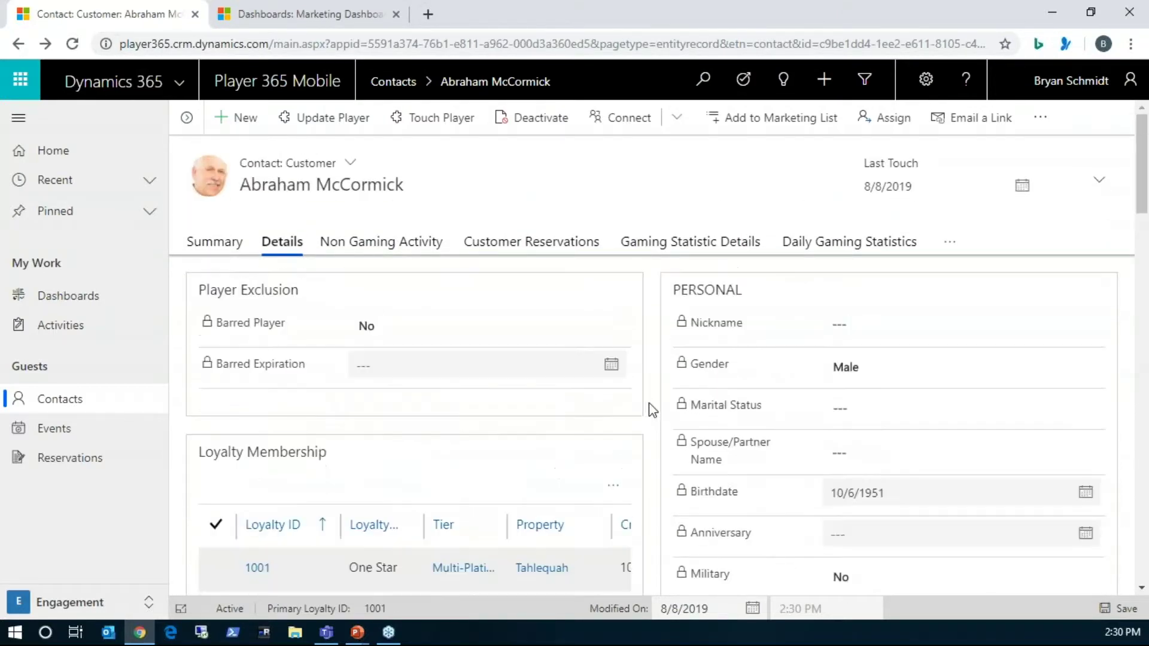
scroll(653, 410, "down", 5)
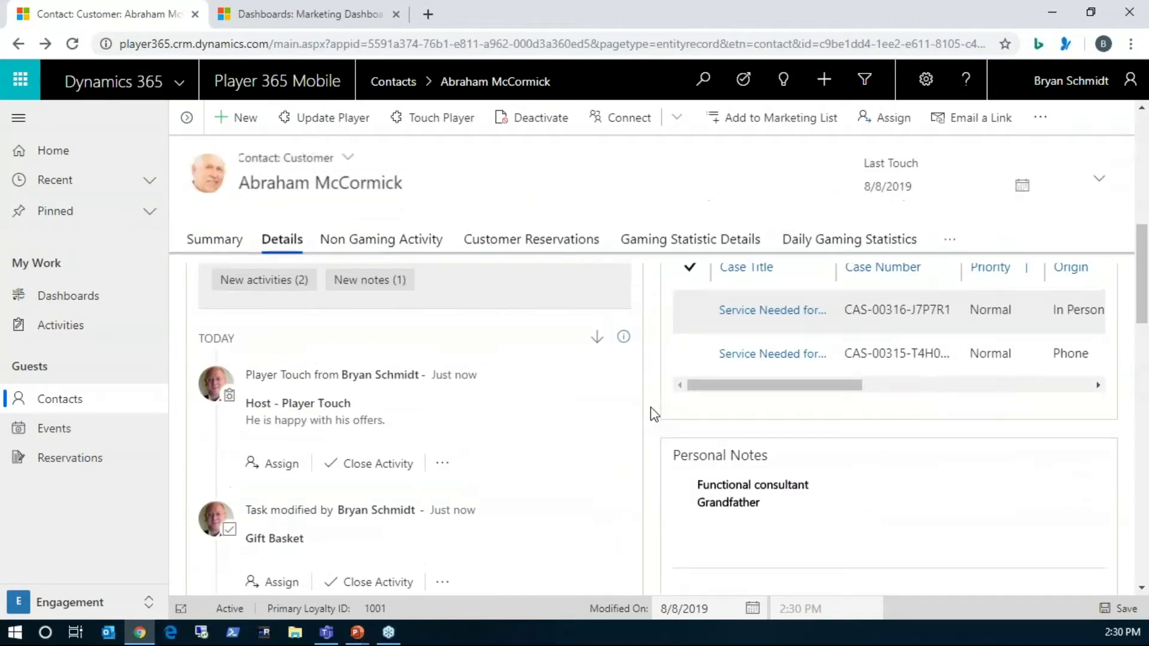
scroll(652, 410, "up", 1)
scroll(655, 413, "down", 1)
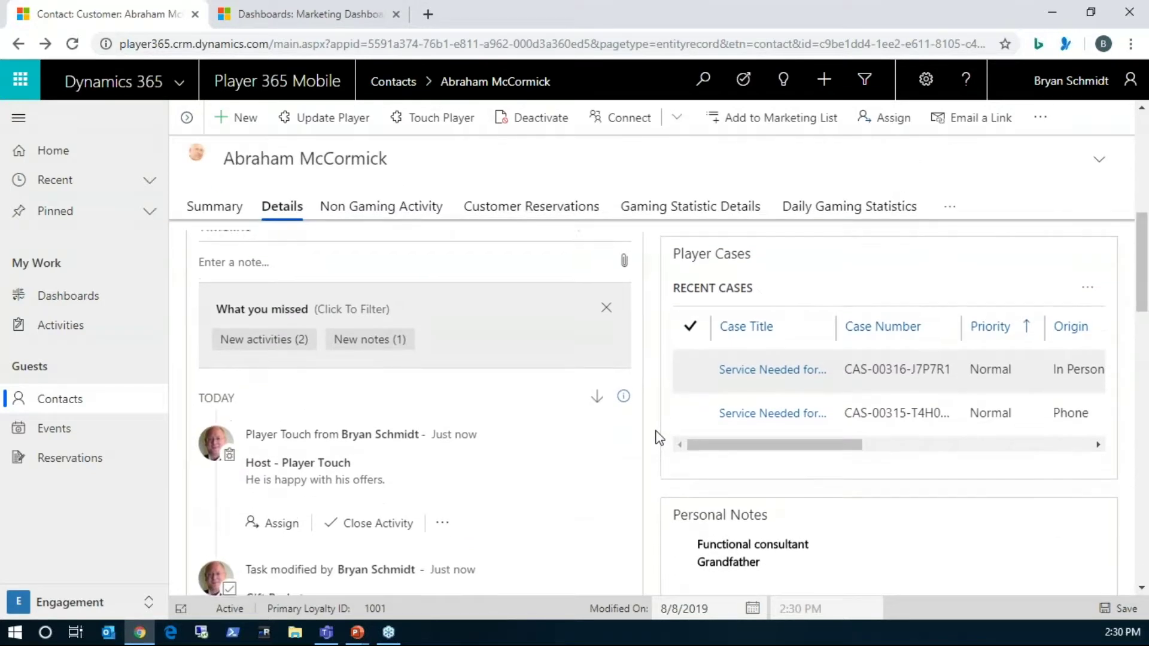
scroll(658, 404, "up", 2)
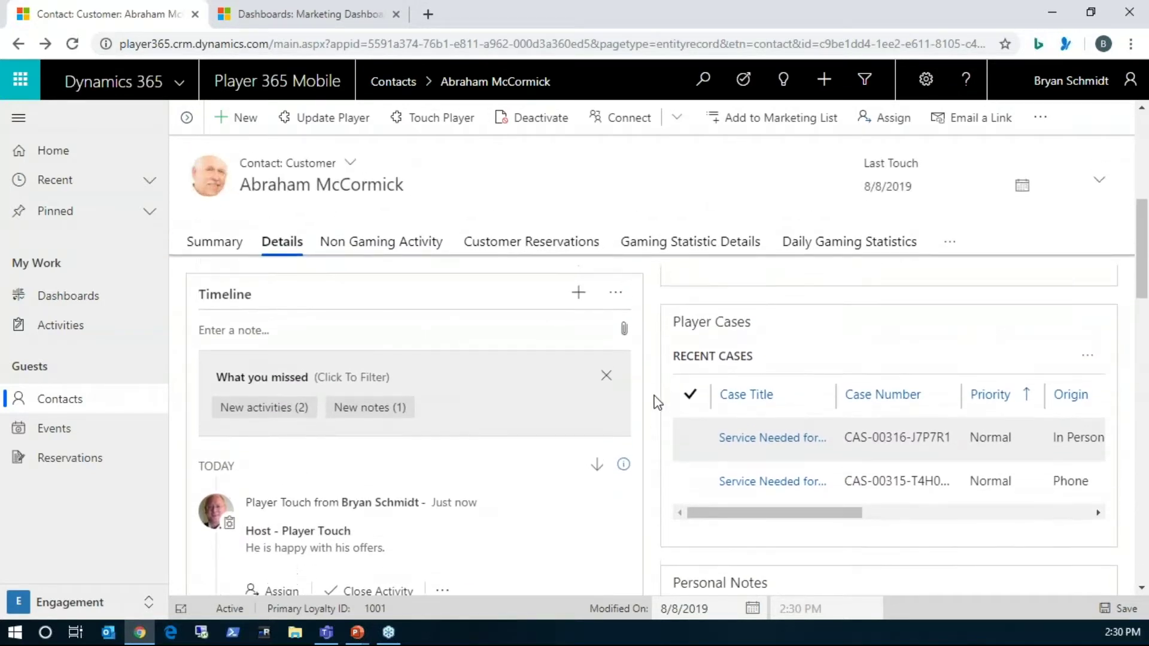
- Dismiss the Timeline's "What you missed" summary, examine the filter options by record type and activity status, and close the filter
left_click(616, 296)
left_click(669, 367)
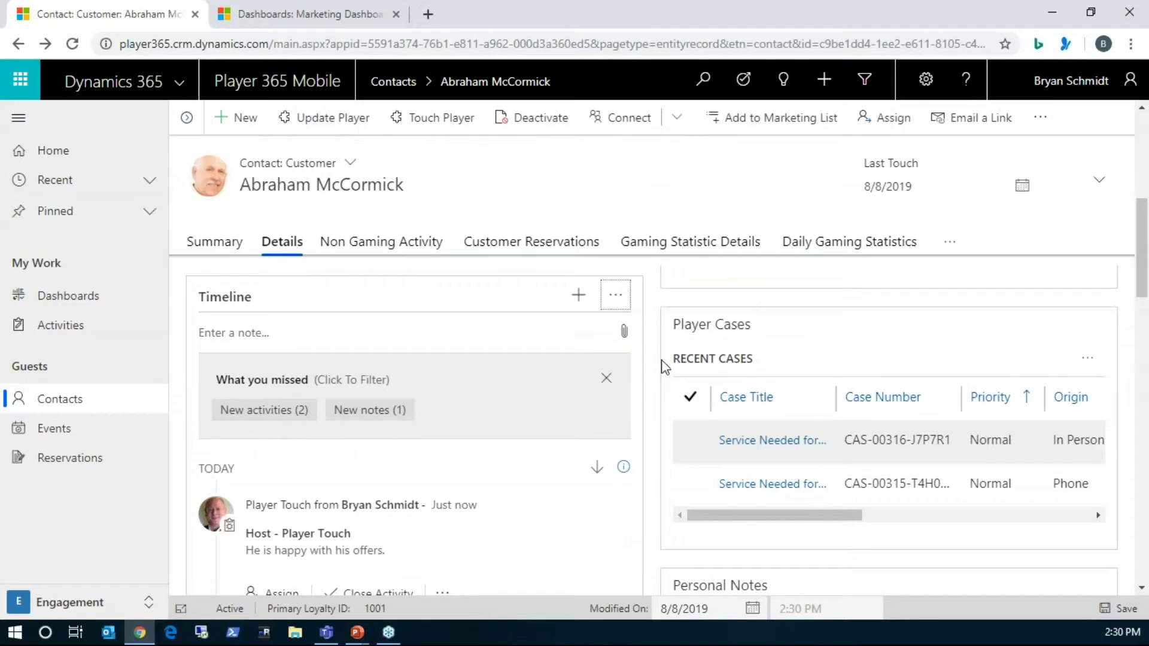
left_click(606, 378)
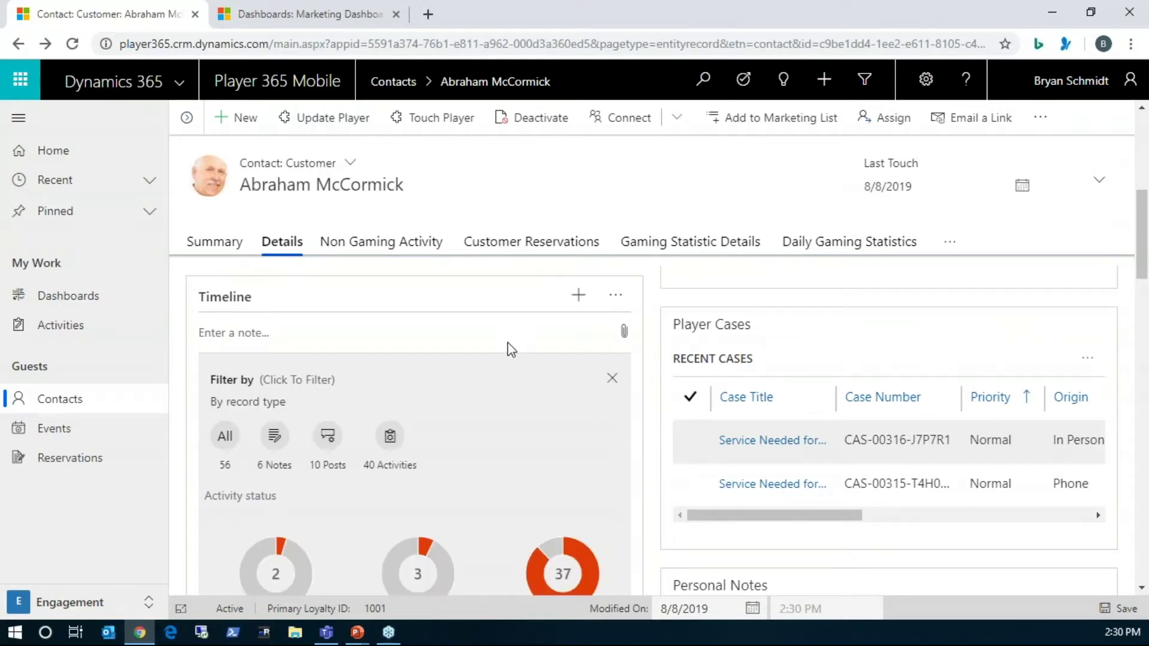
scroll(509, 345, "down", 2)
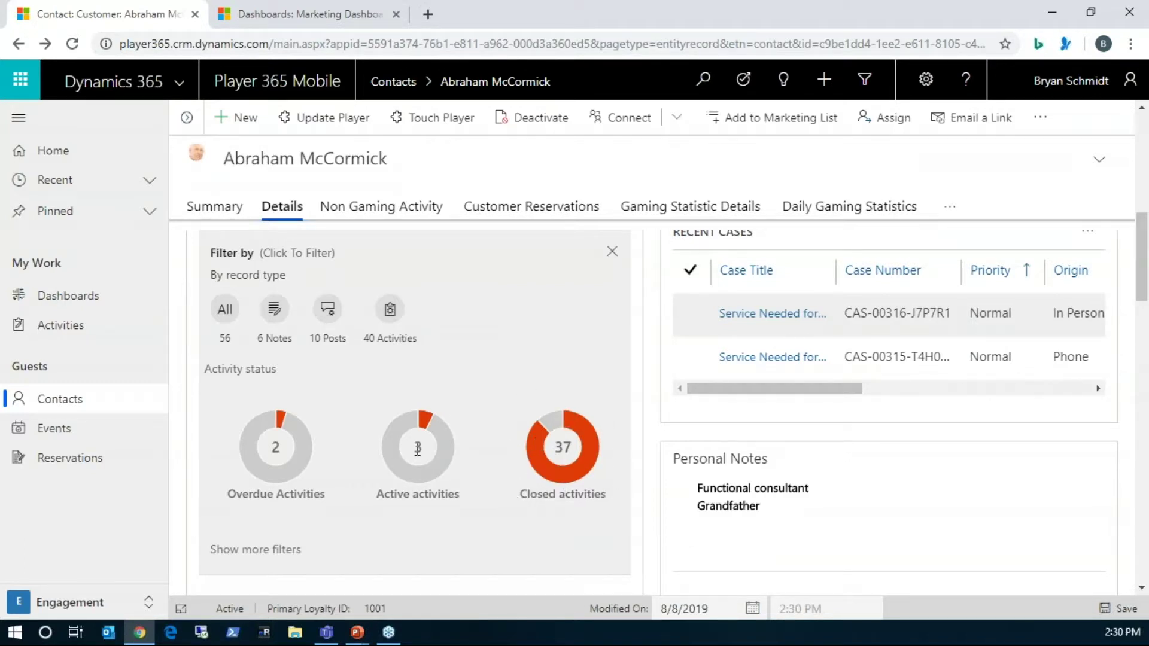
mouse_move(426, 423)
scroll(482, 524, "up", 3)
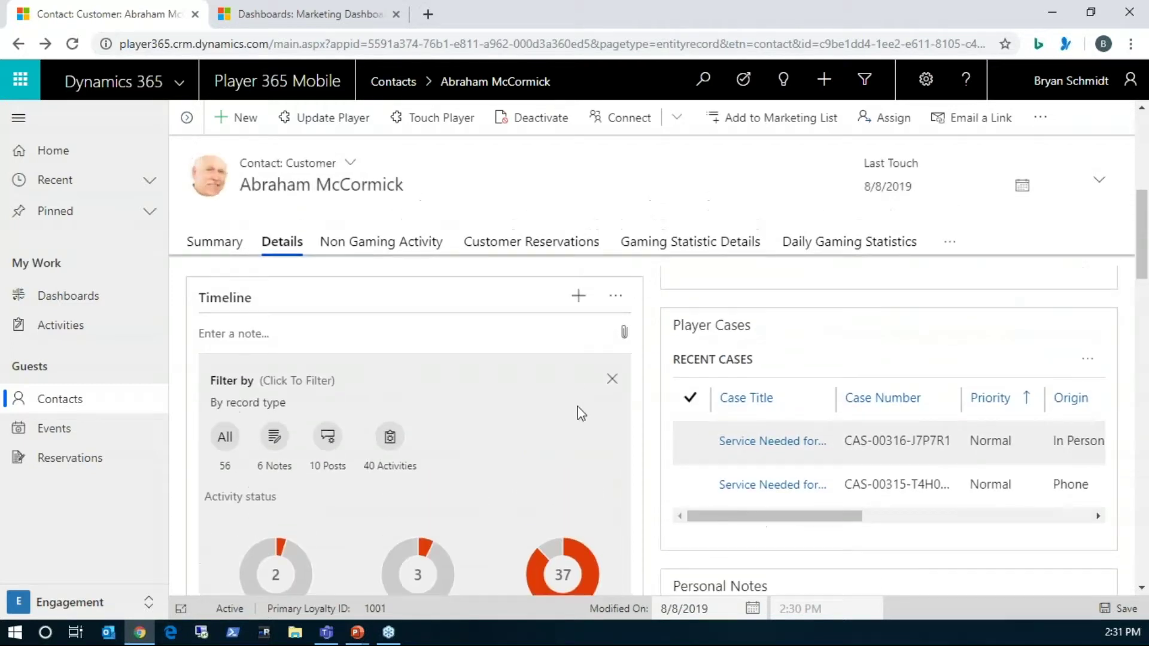
left_click(612, 379)
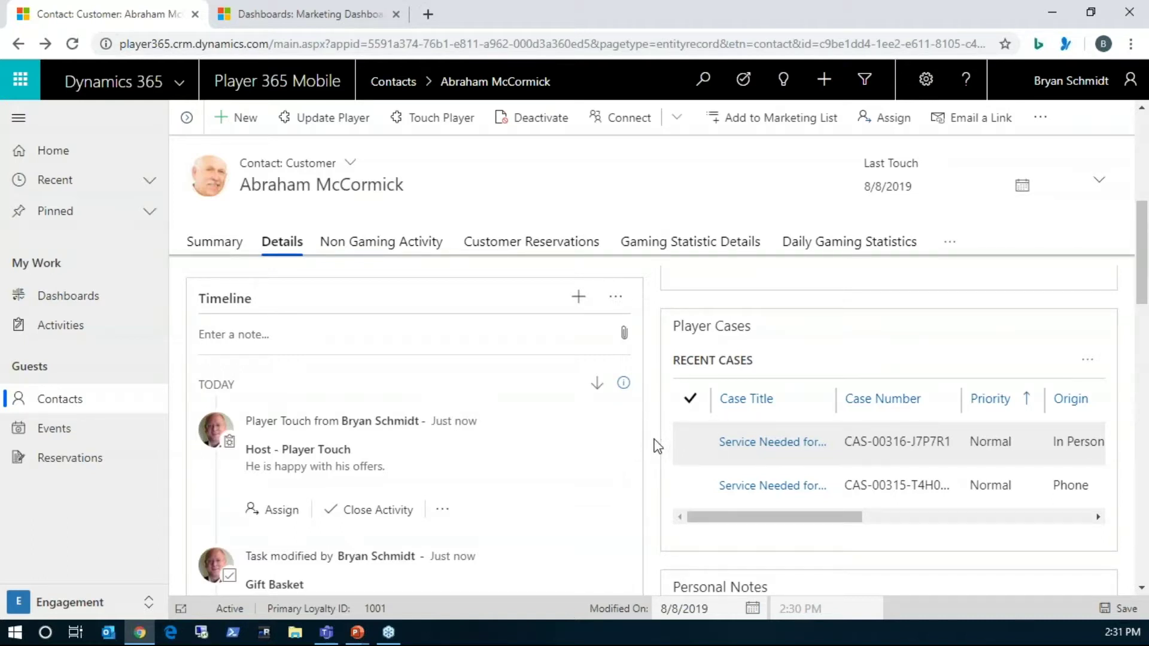
- Read through the player's Timeline history of notes, emails, case resolutions and player touches, and return to the start of the details
scroll(658, 446, "down", 5)
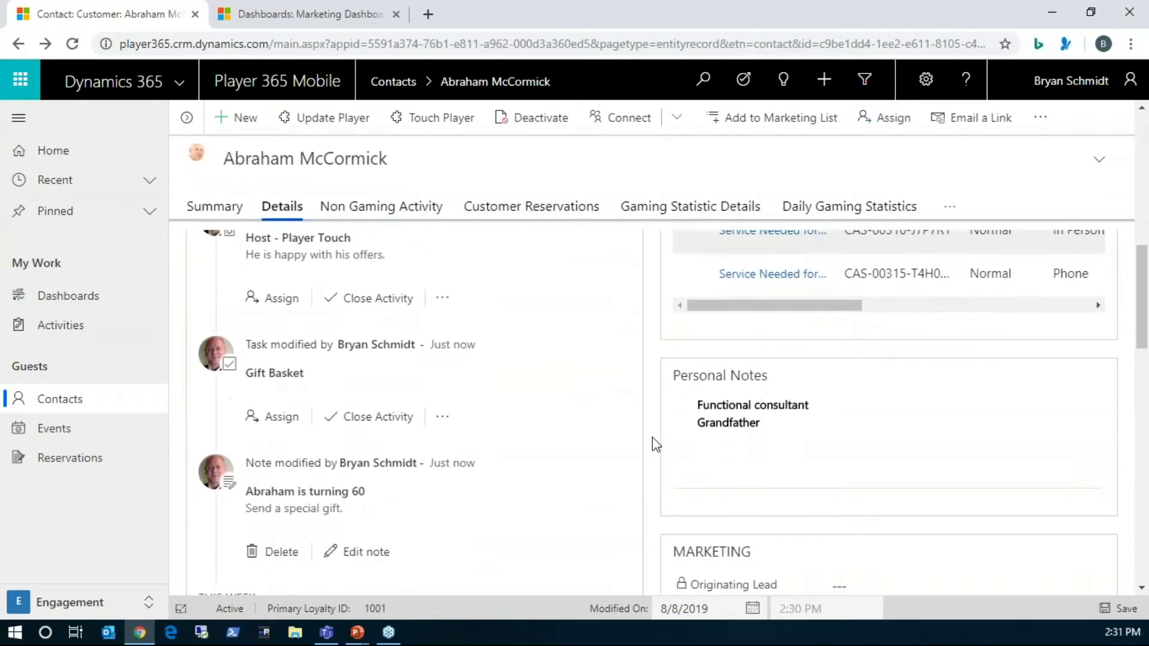
scroll(657, 444, "down", 8)
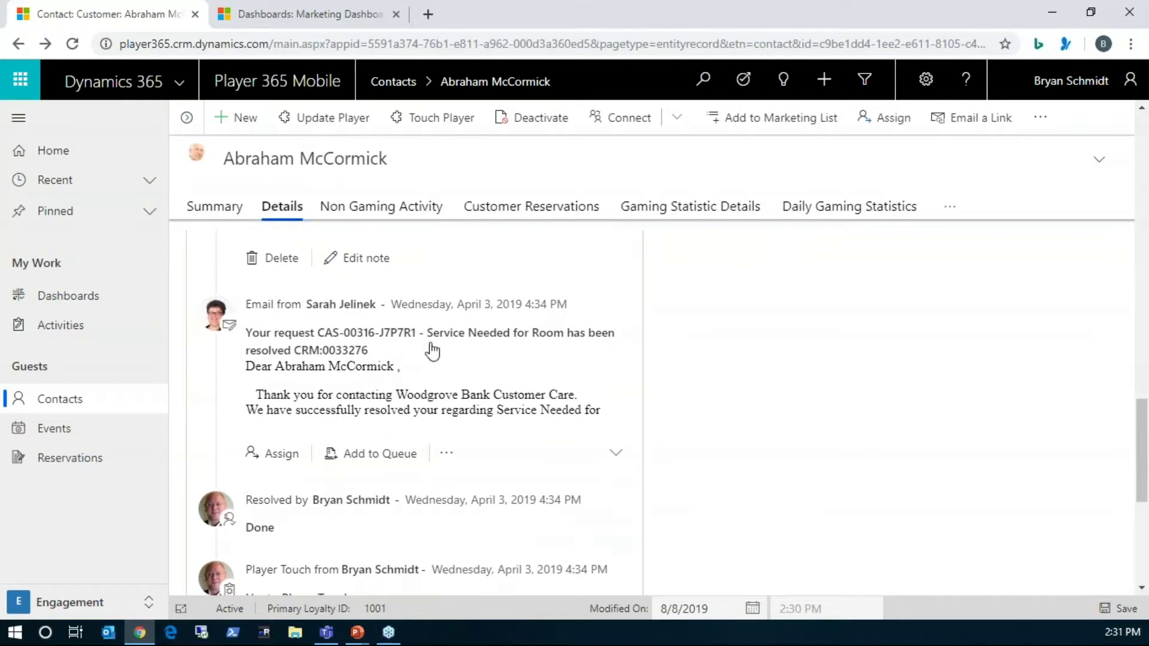
scroll(675, 409, "down", 3)
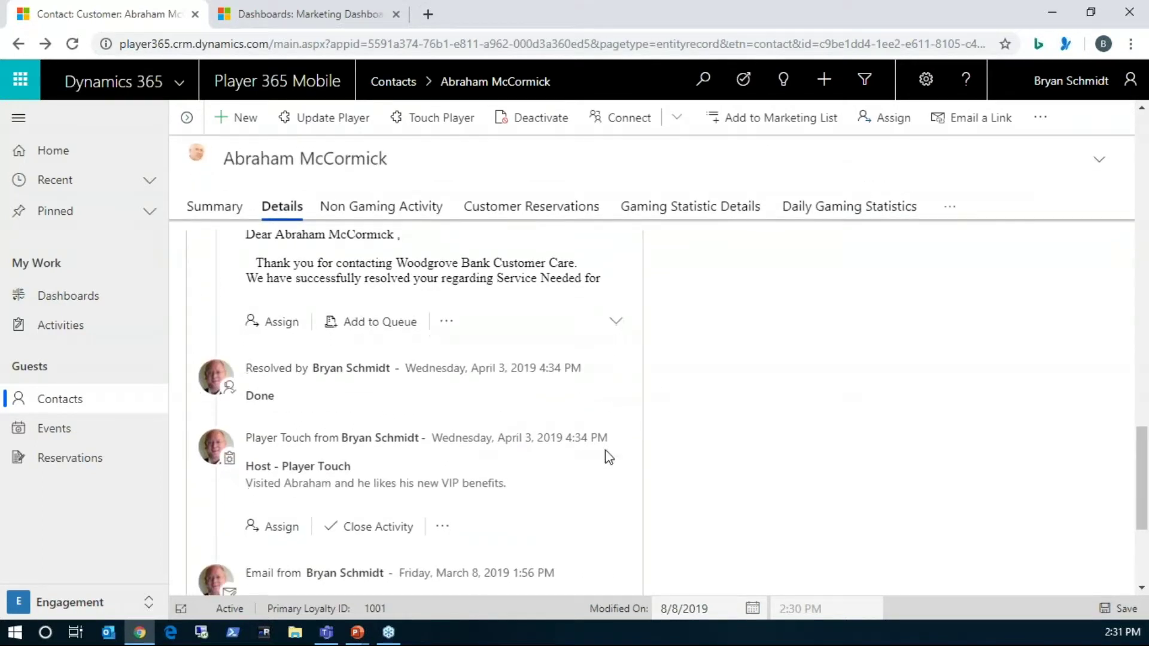
scroll(635, 449, "down", 3)
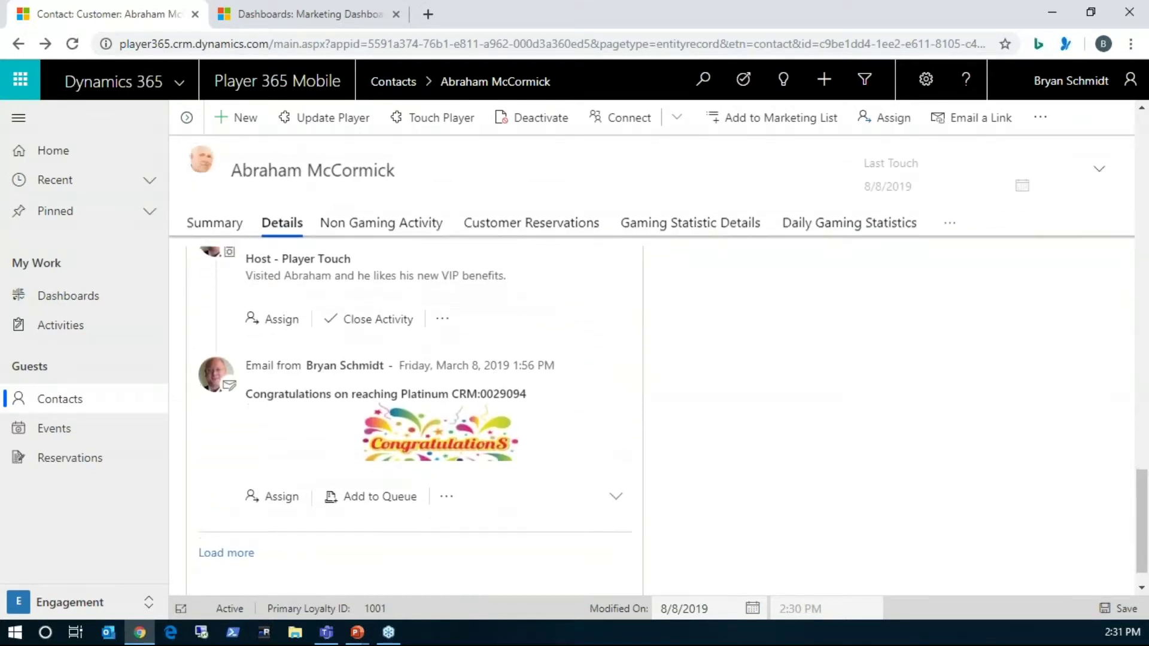
scroll(670, 432, "up", 5)
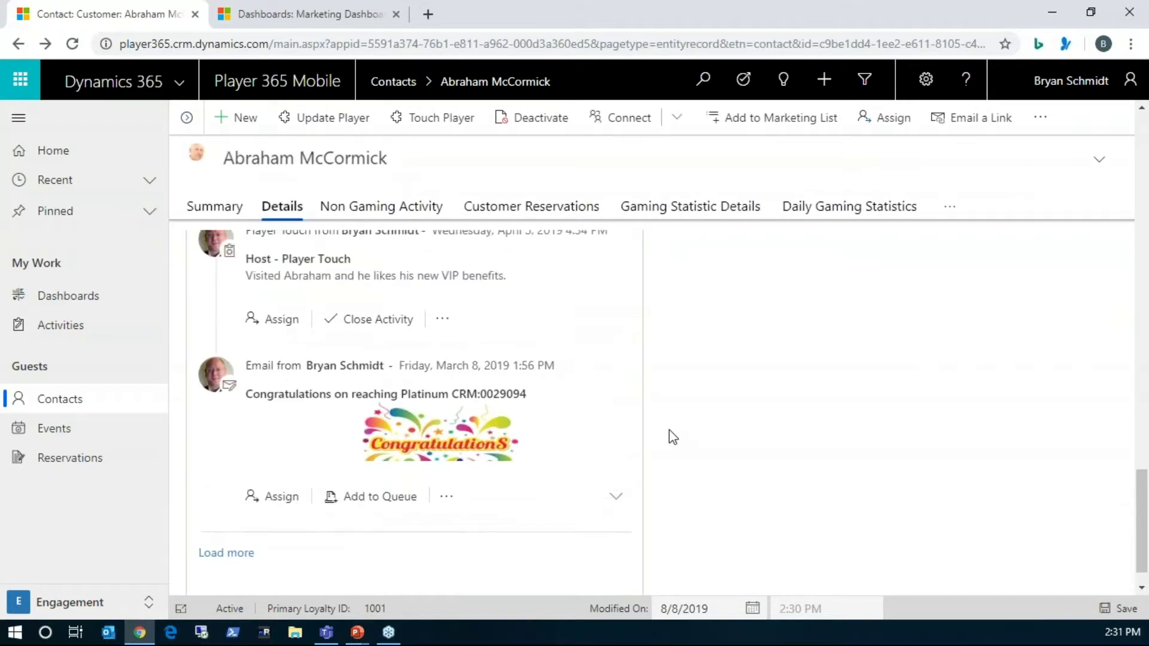
scroll(669, 429, "up", 10)
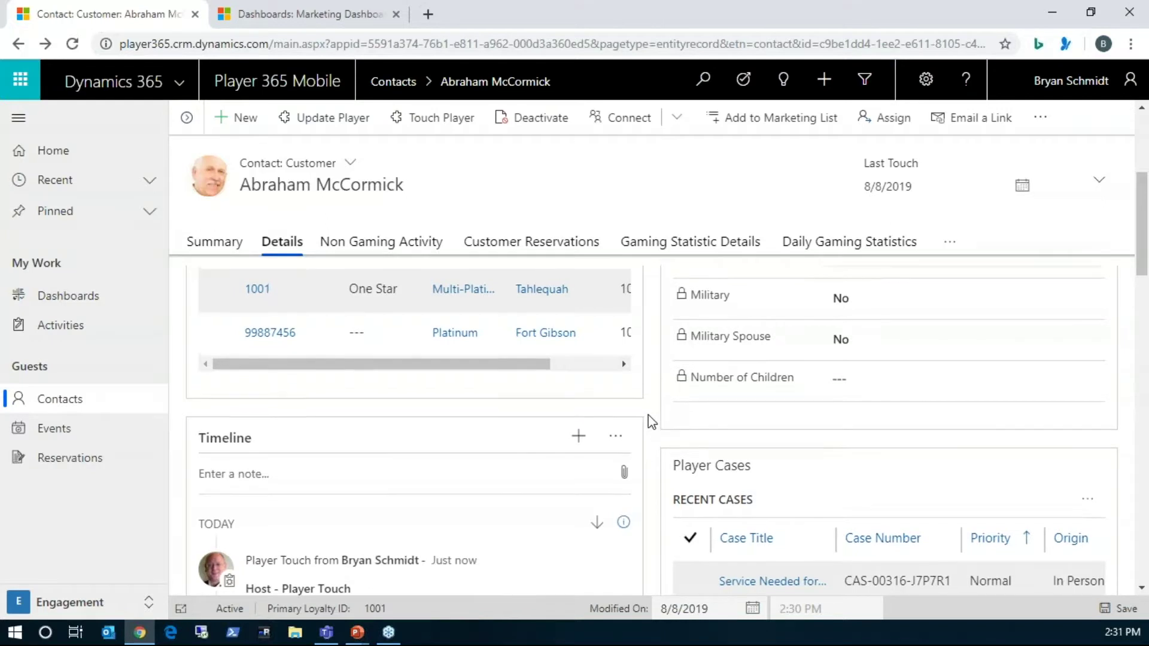
scroll(656, 417, "up", 1)
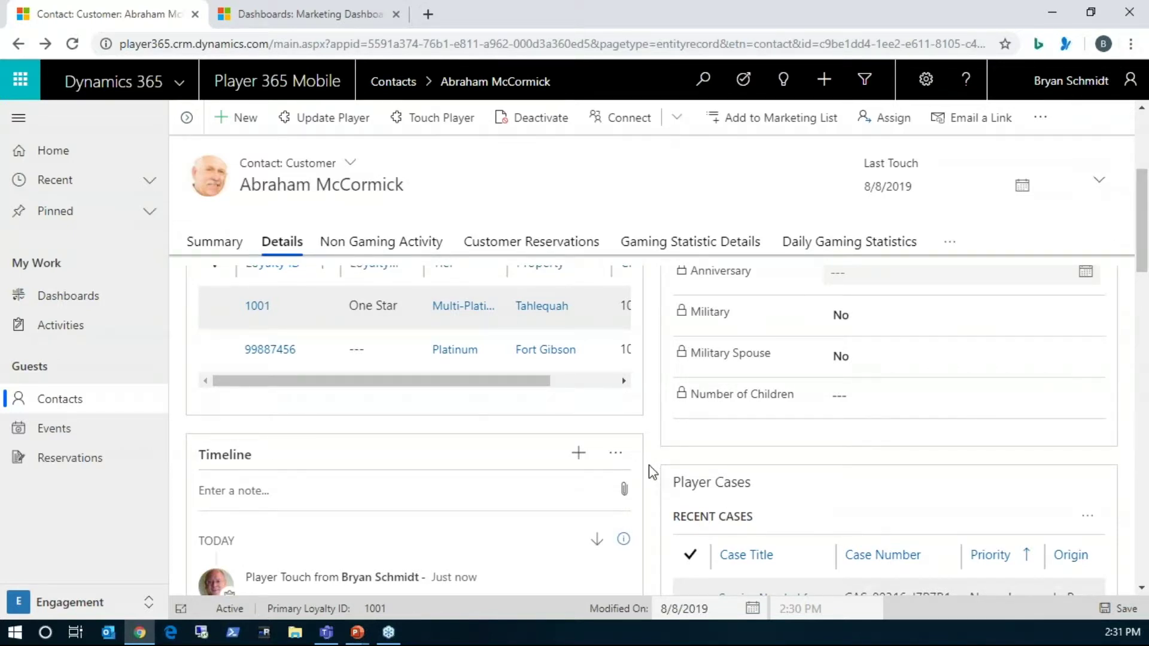
scroll(657, 470, "up", 1)
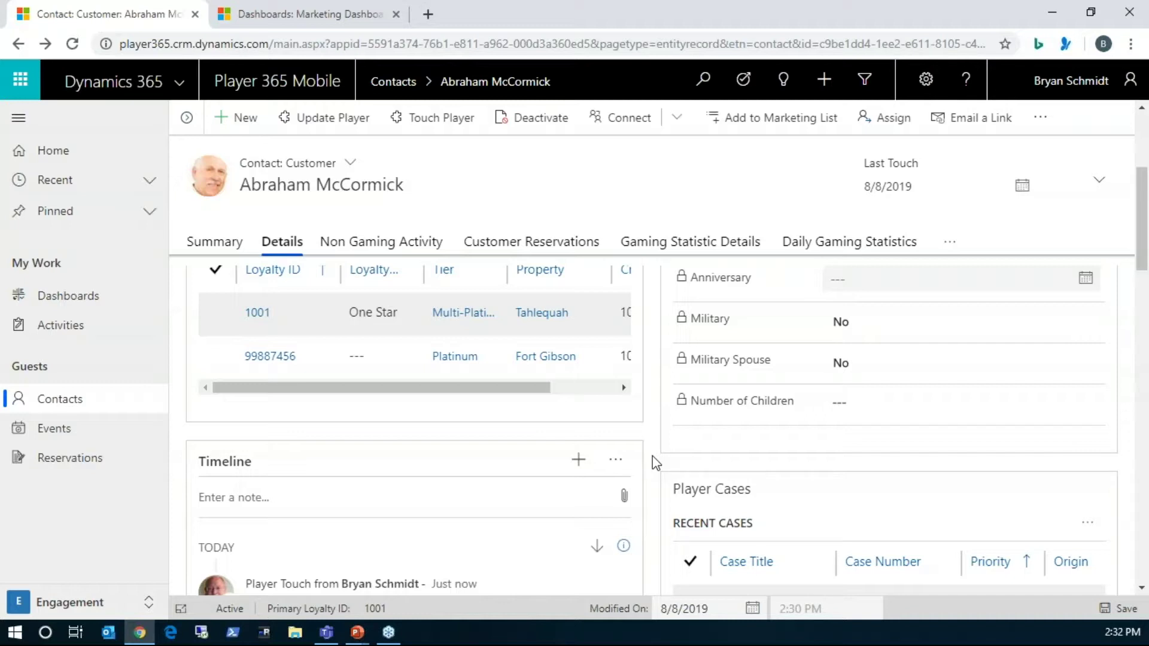
scroll(355, 250, "up", 5)
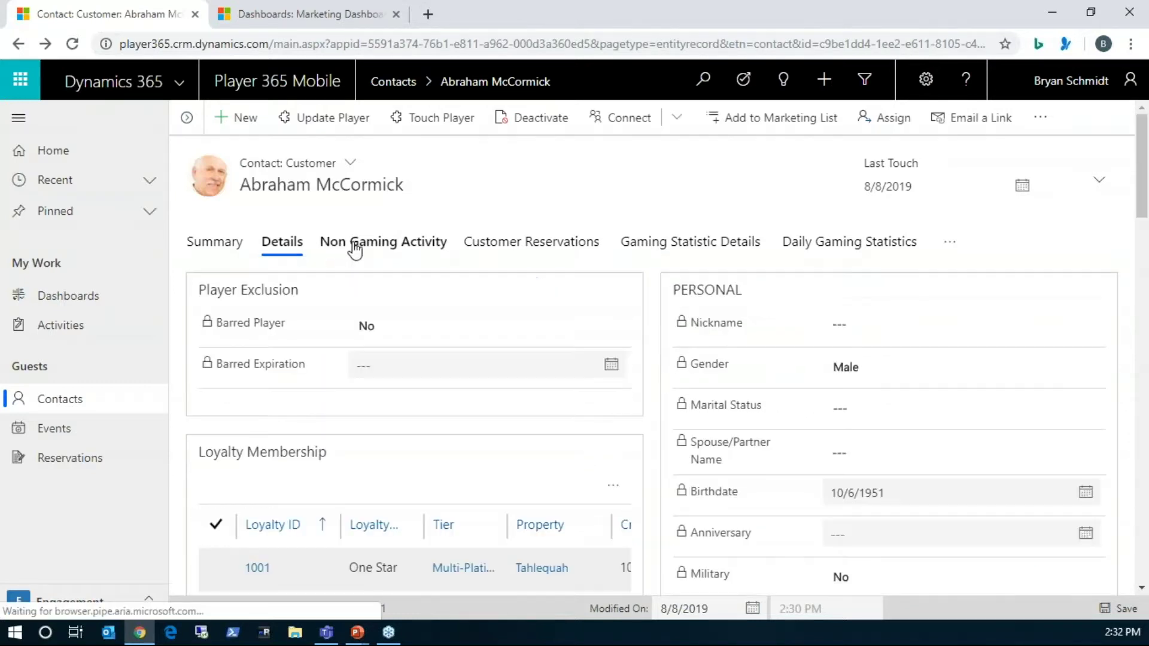
- Examine the player's Non Gaming Activity transactions from the first through the fourth page of the list
left_click(355, 251)
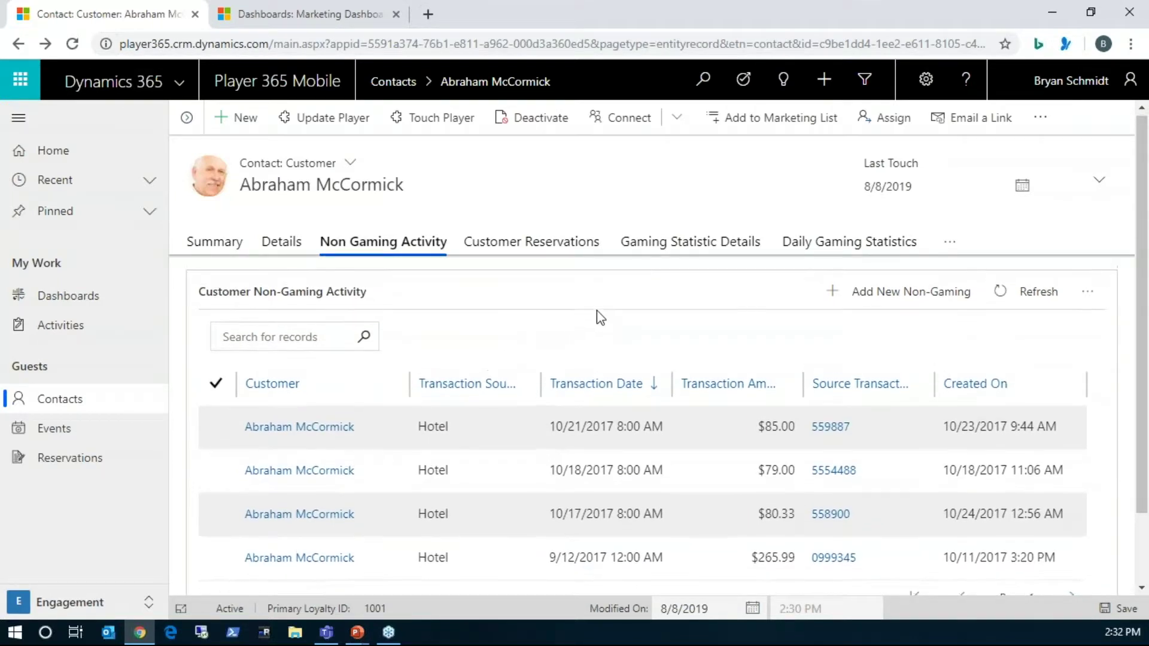
scroll(576, 324, "down", 3)
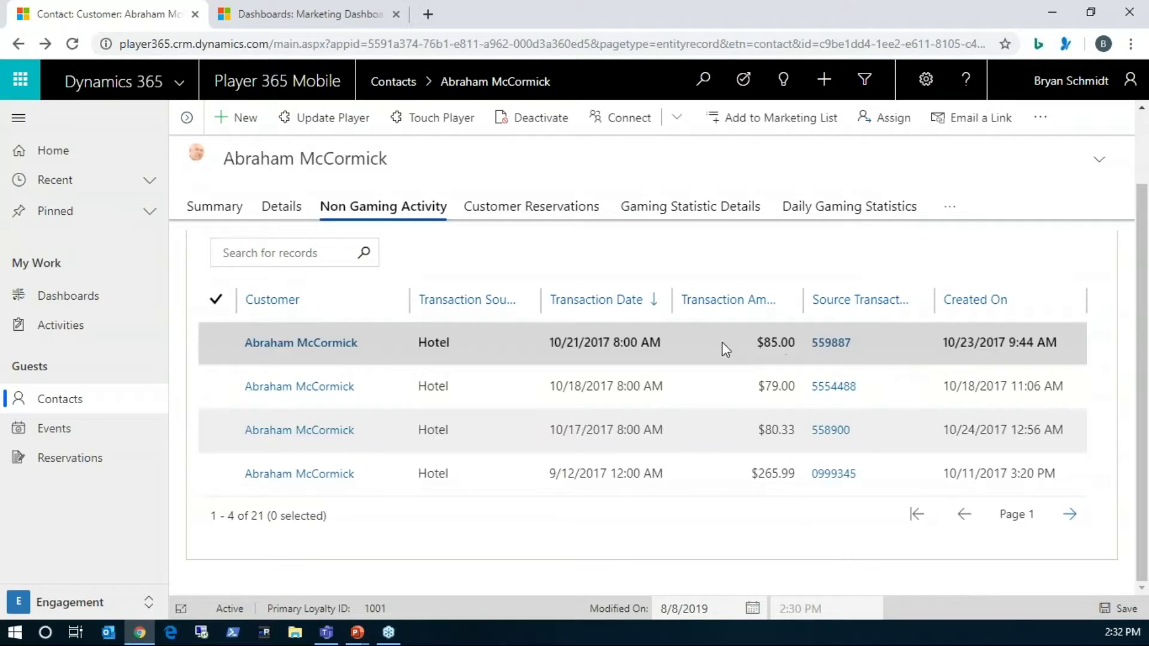
scroll(593, 331, "up", 2)
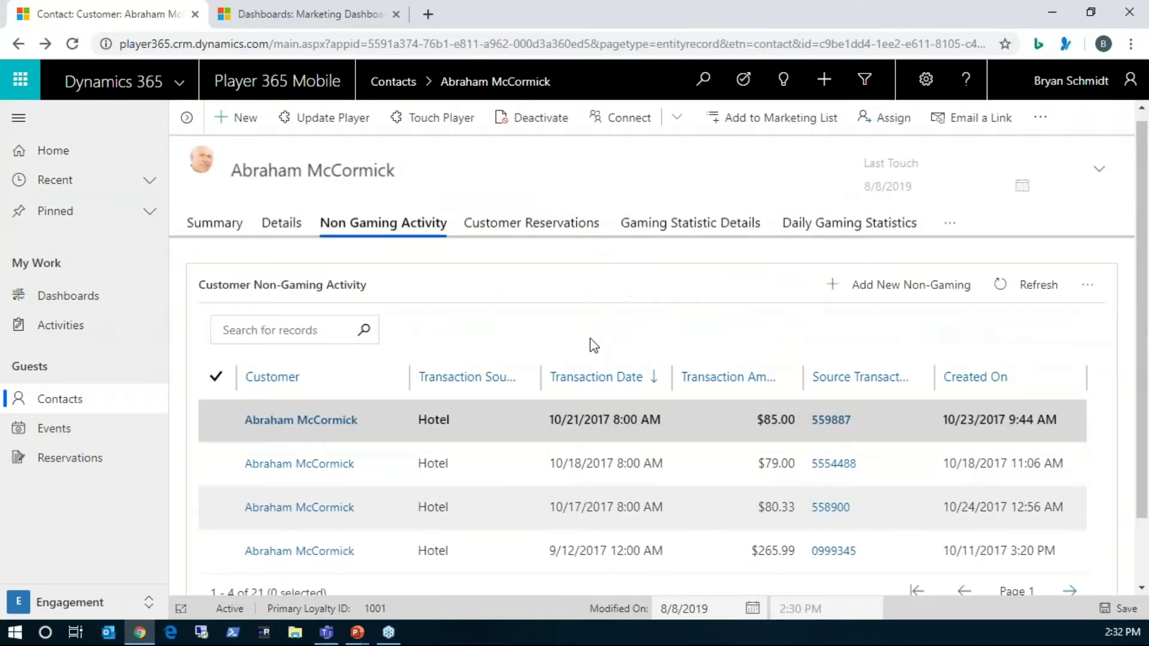
scroll(1093, 547, "down", 2)
left_click(1070, 514)
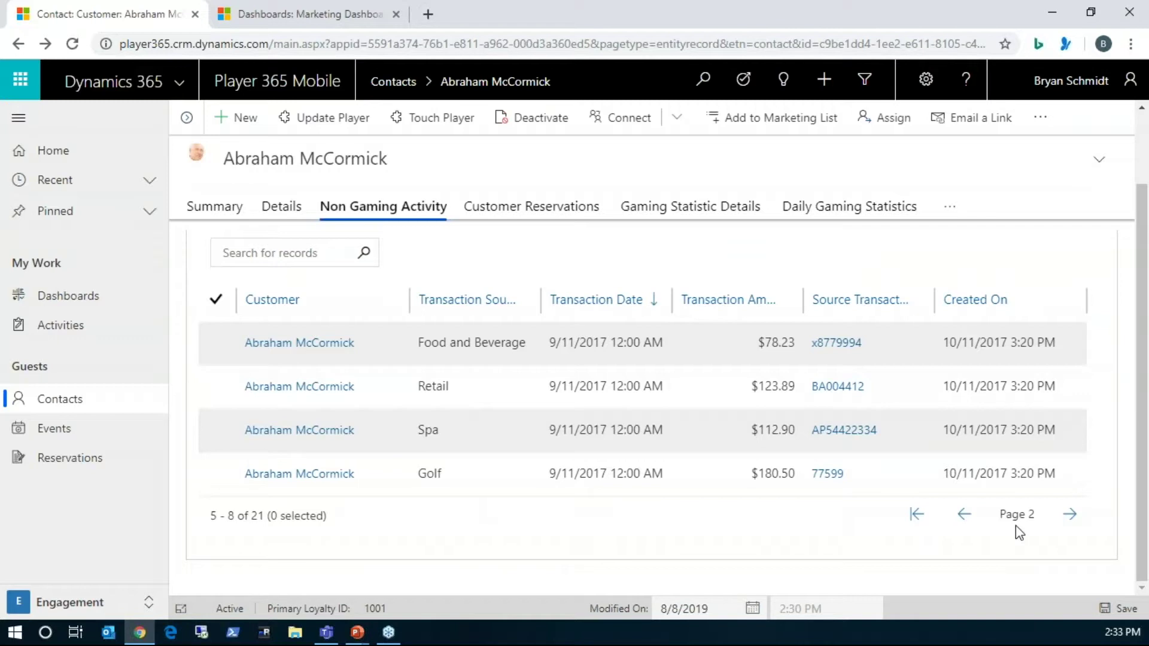
left_click(1071, 516)
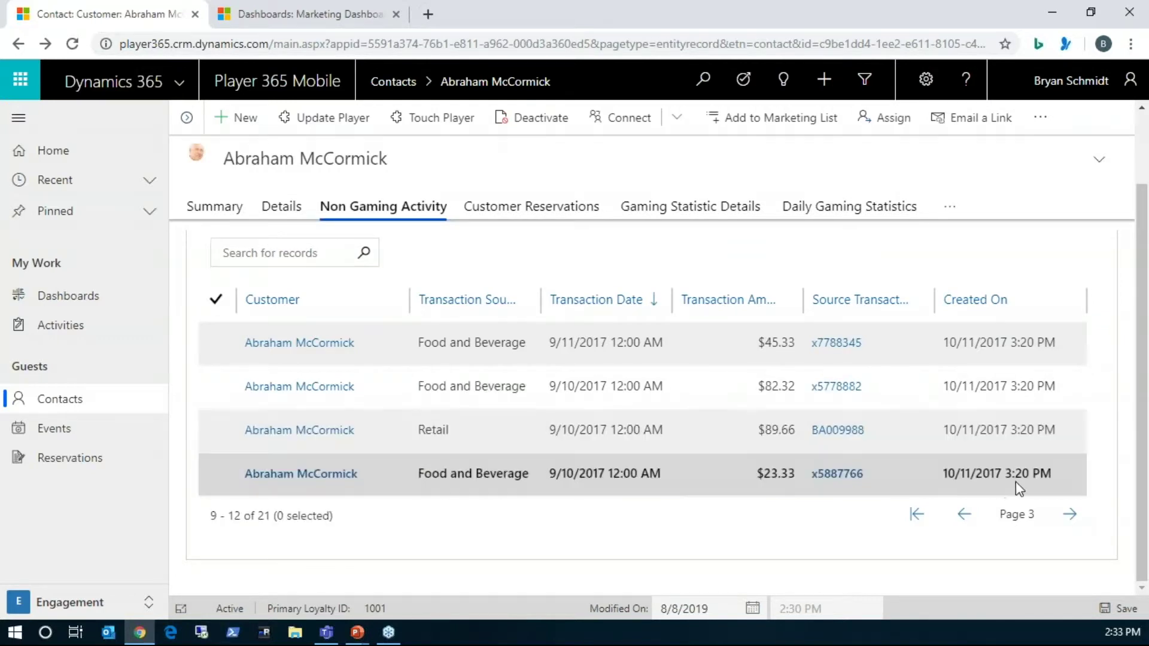
left_click(1071, 516)
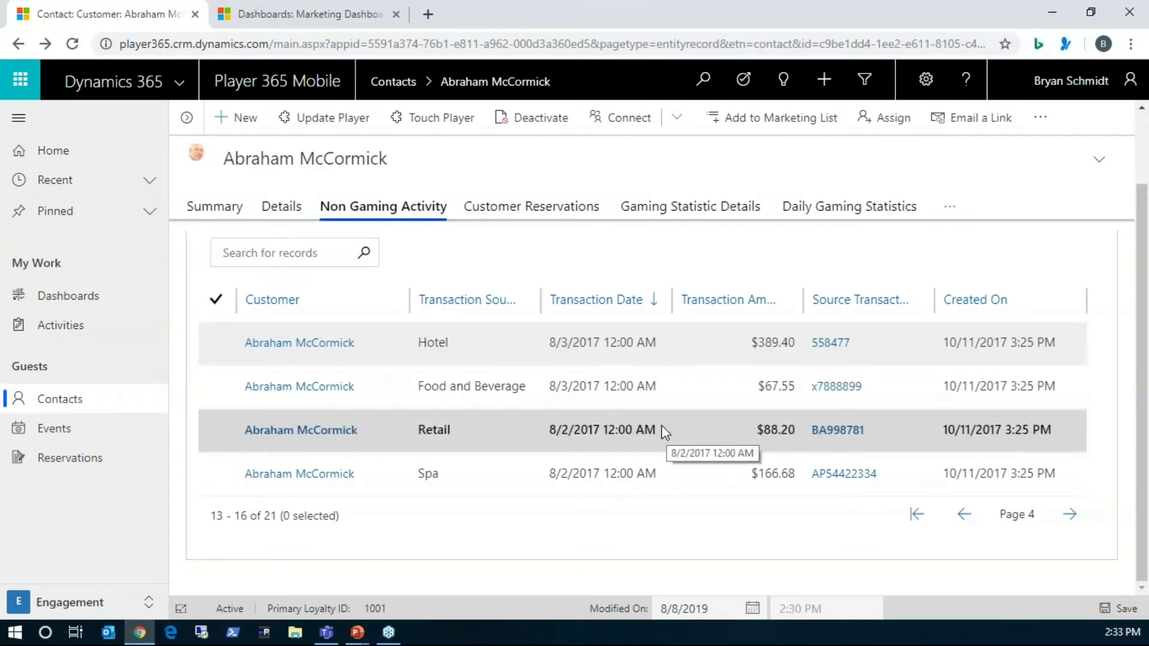
scroll(664, 431, "up", 1)
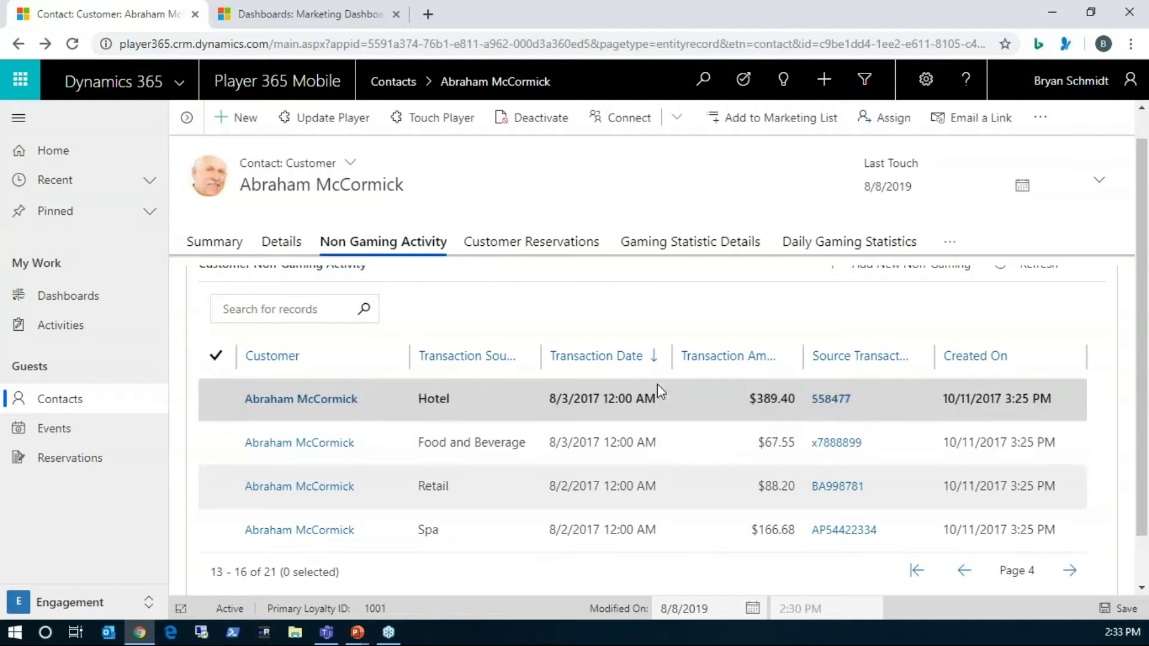
scroll(495, 299, "up", 1)
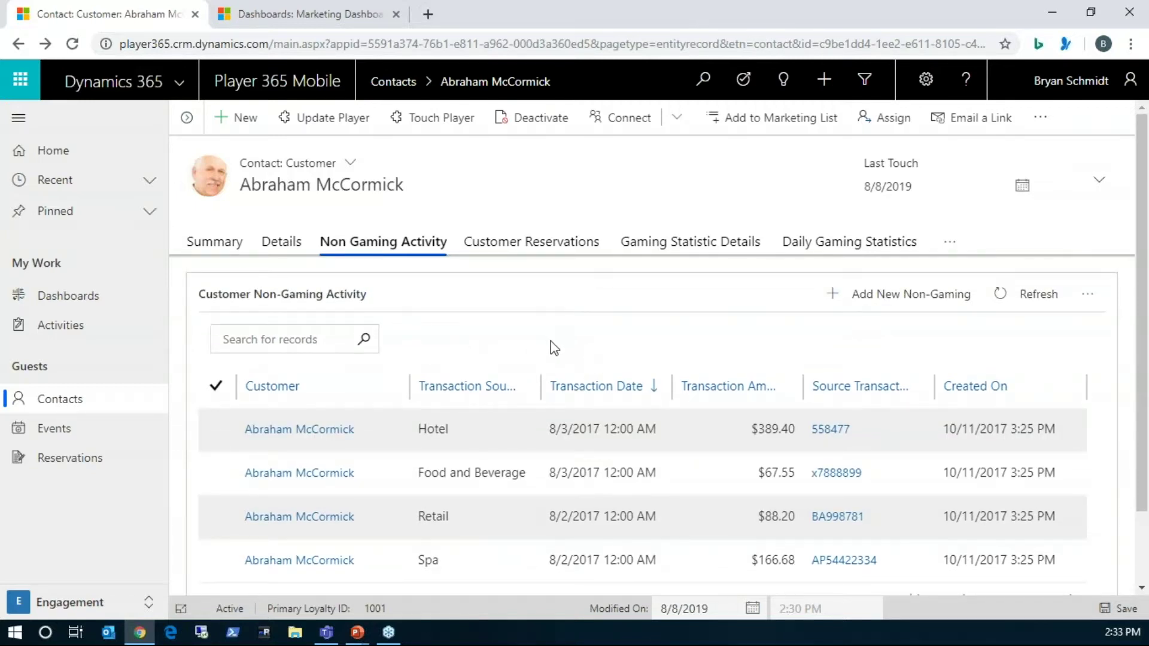
- Review the player's Customer Reservations and open the Gaming Statistic Details
left_click(523, 249)
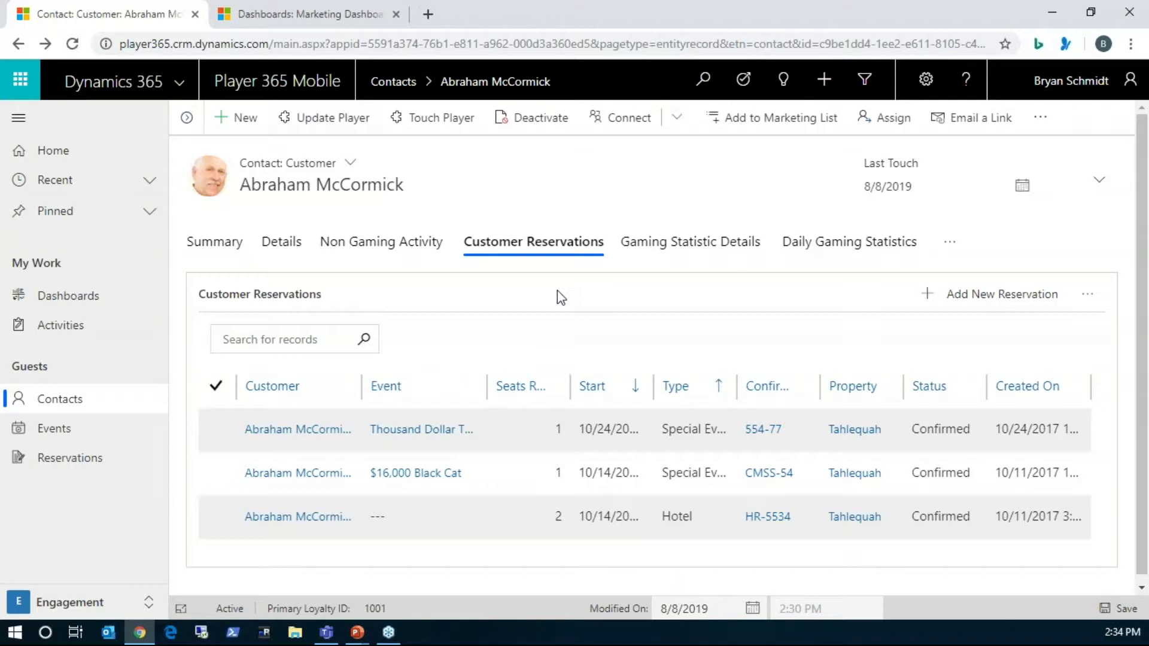
scroll(584, 305, "down", 1)
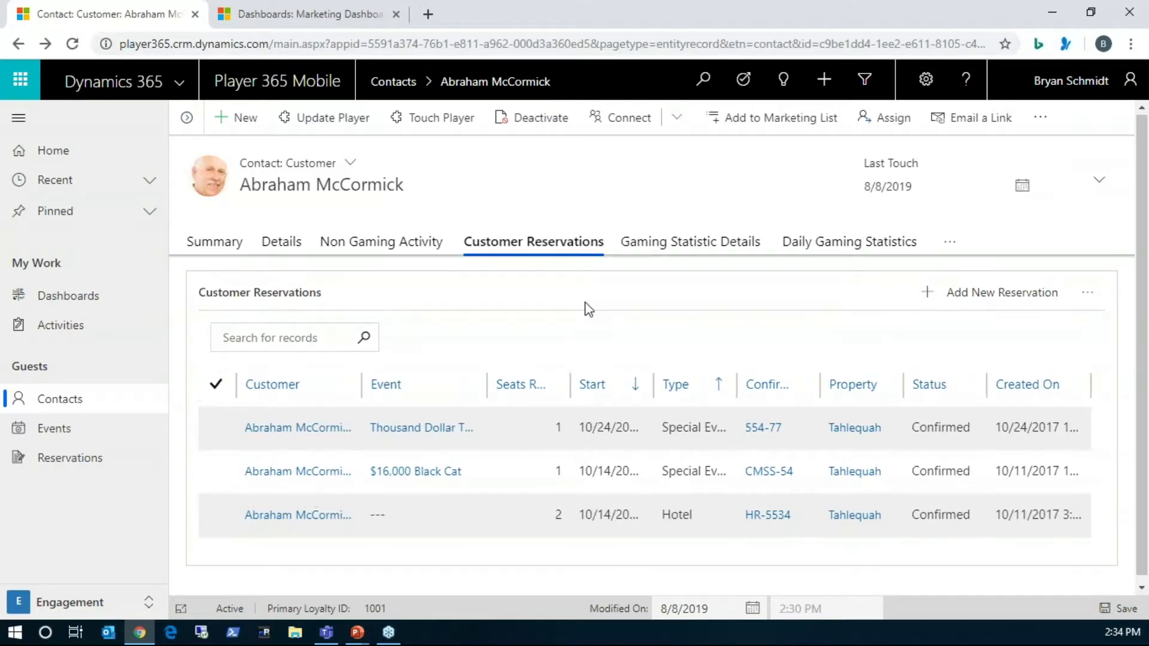
left_click(689, 249)
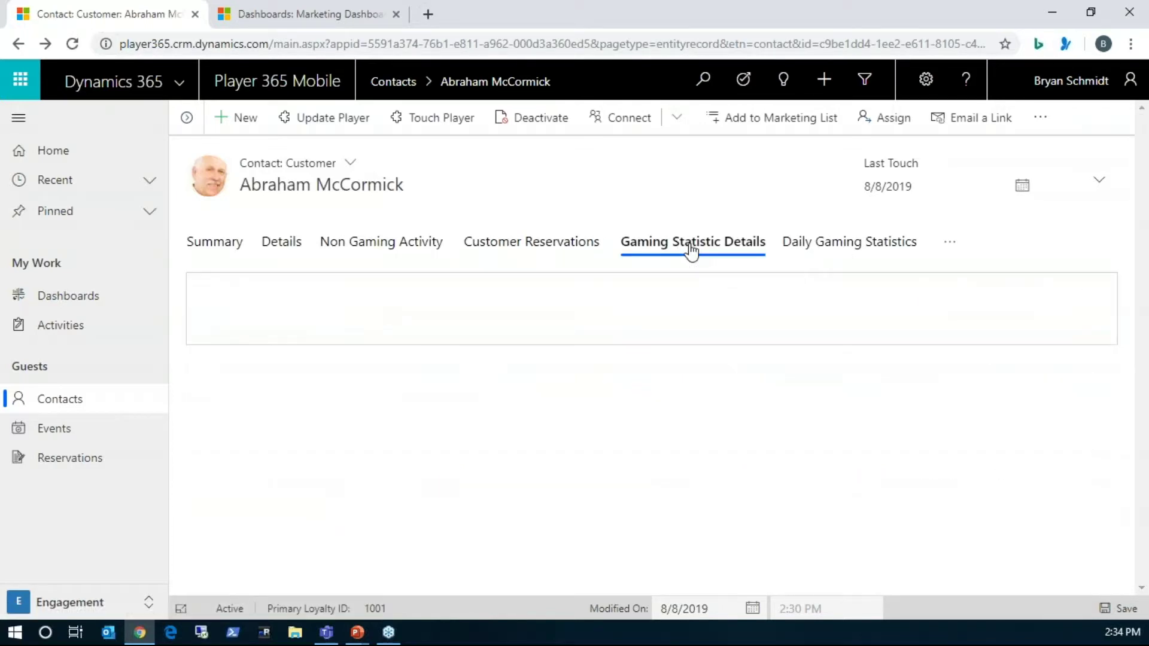
- Examine the player's Daily Gaming Statistics, including game type, theoretical and actual amounts, property, and cash in and out
left_click(793, 247)
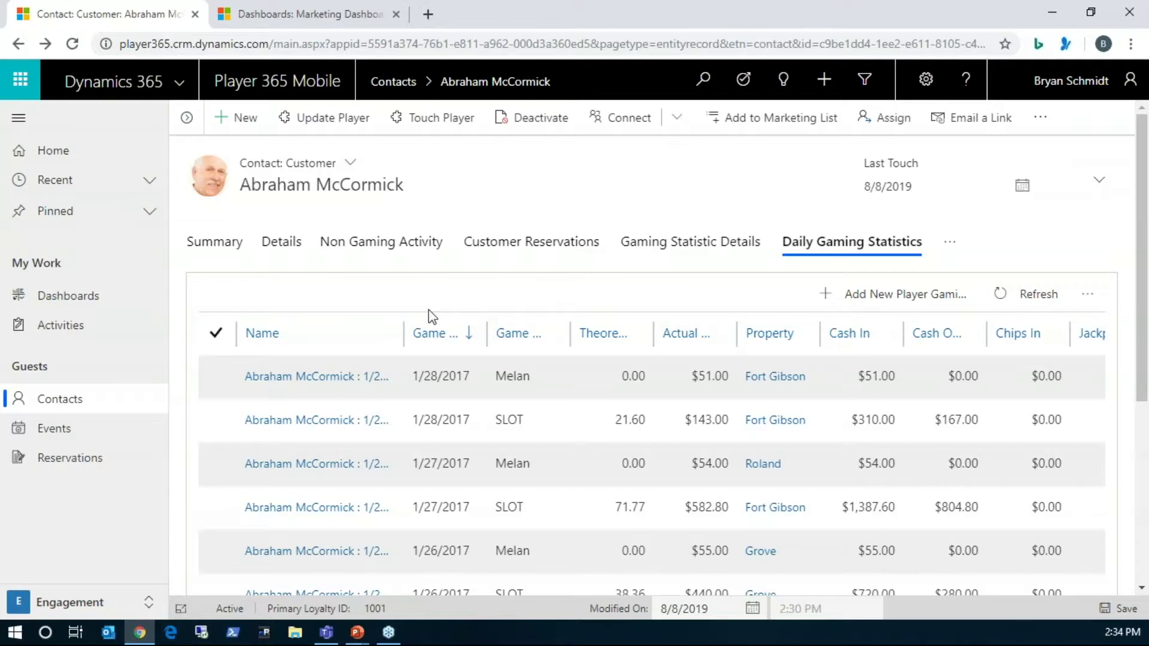
scroll(359, 366, "down", 1)
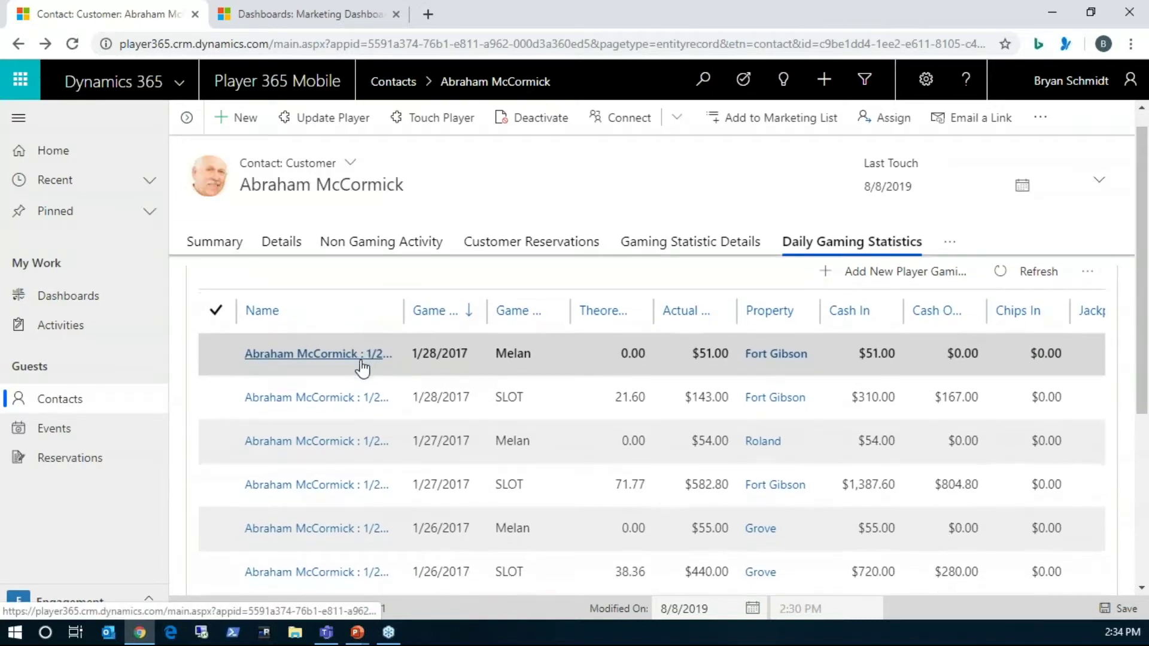
scroll(581, 377, "down", 1)
scroll(586, 388, "down", 1)
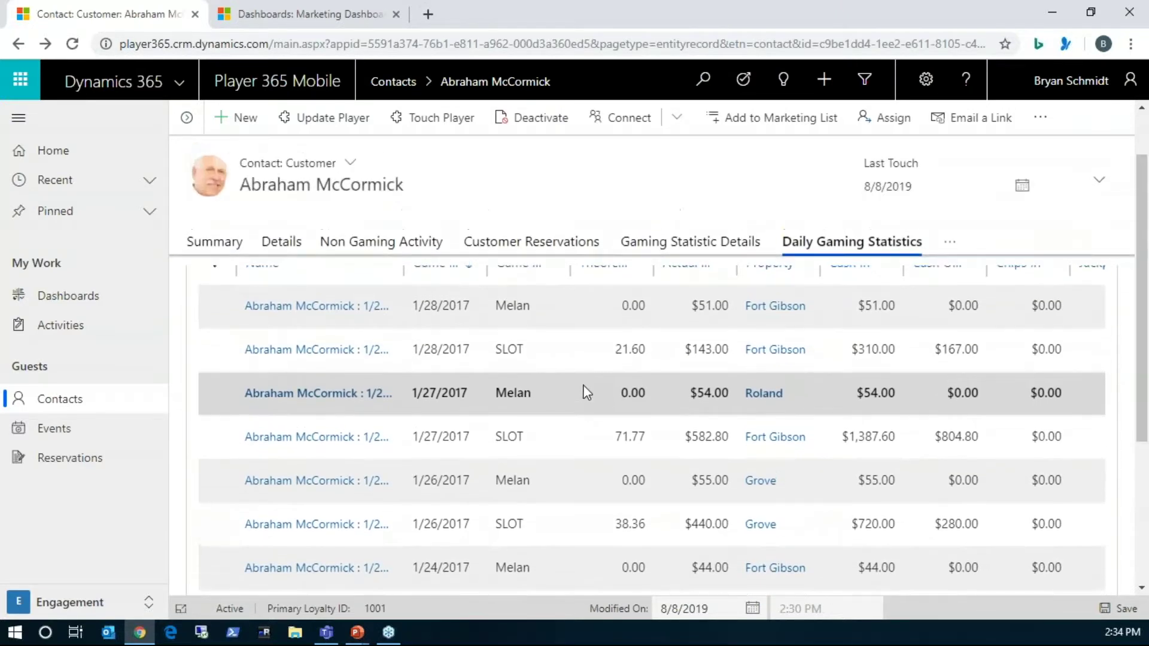
scroll(586, 395, "up", 2)
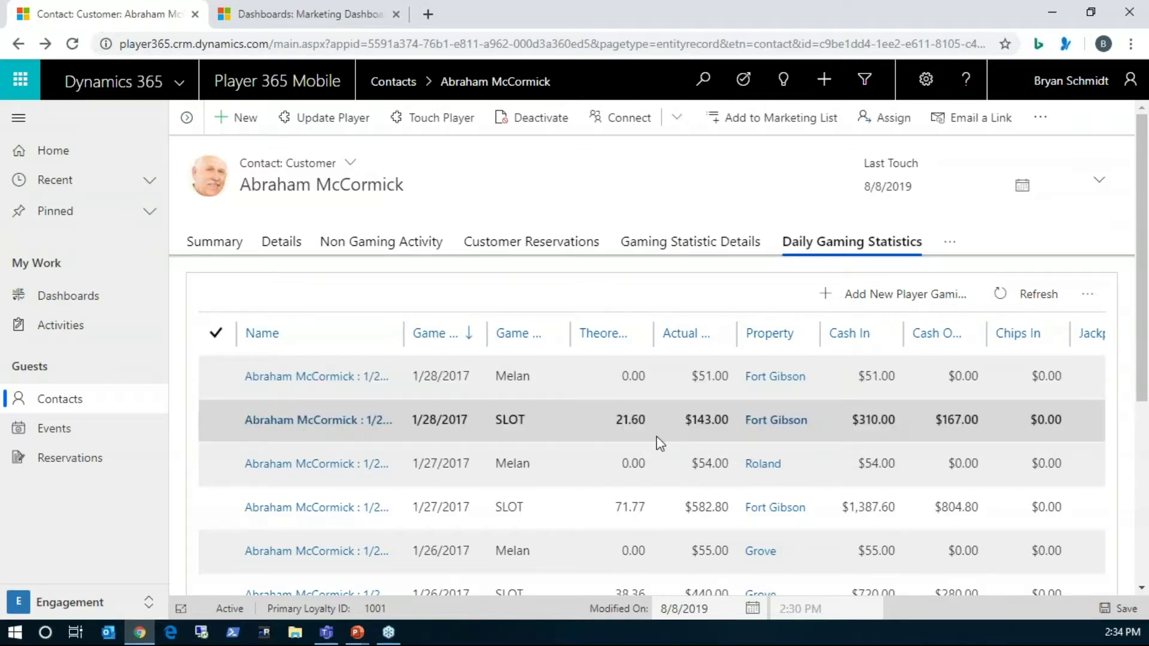
scroll(580, 371, "down", 1)
scroll(580, 378, "down", 4)
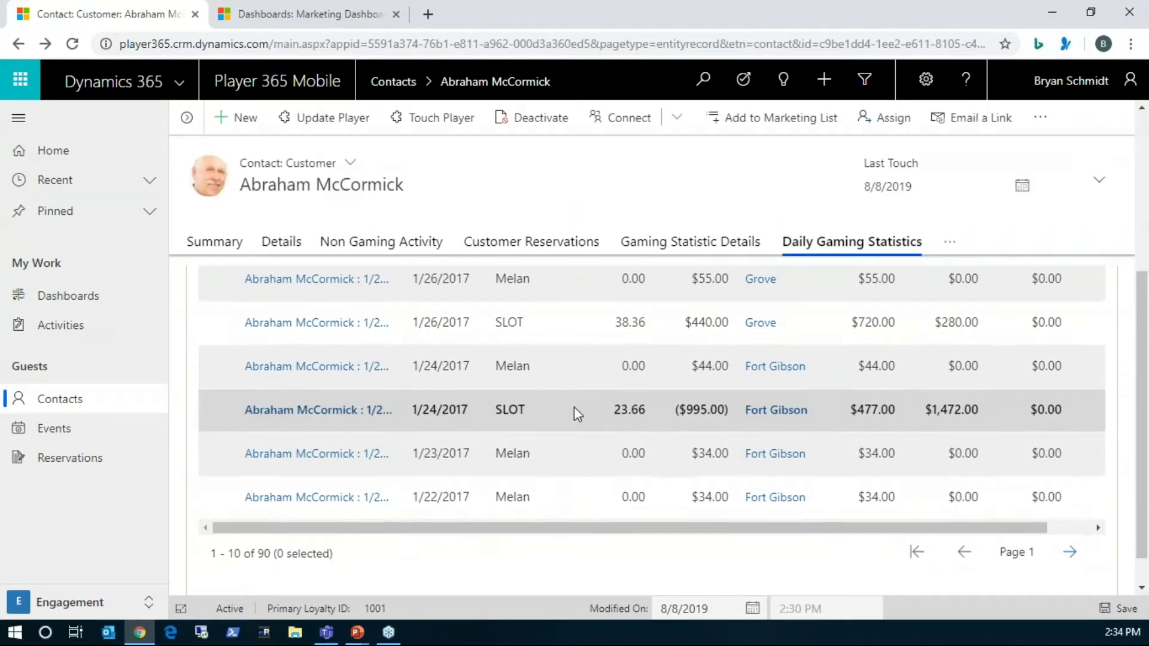
- Finish viewing the Daily Gaming Statistics and examine the player's Monthly Gaming Statistics by game type, theoretical, actual and cash amounts
scroll(573, 406, "down", 1)
scroll(574, 413, "up", 5)
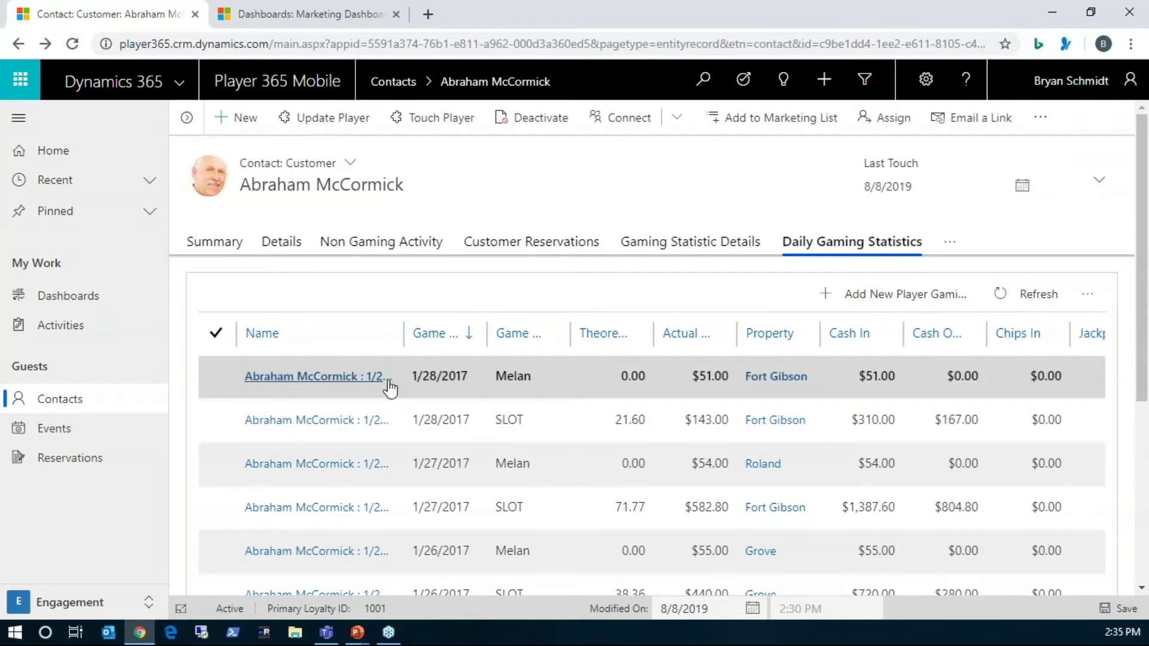
left_click(951, 245)
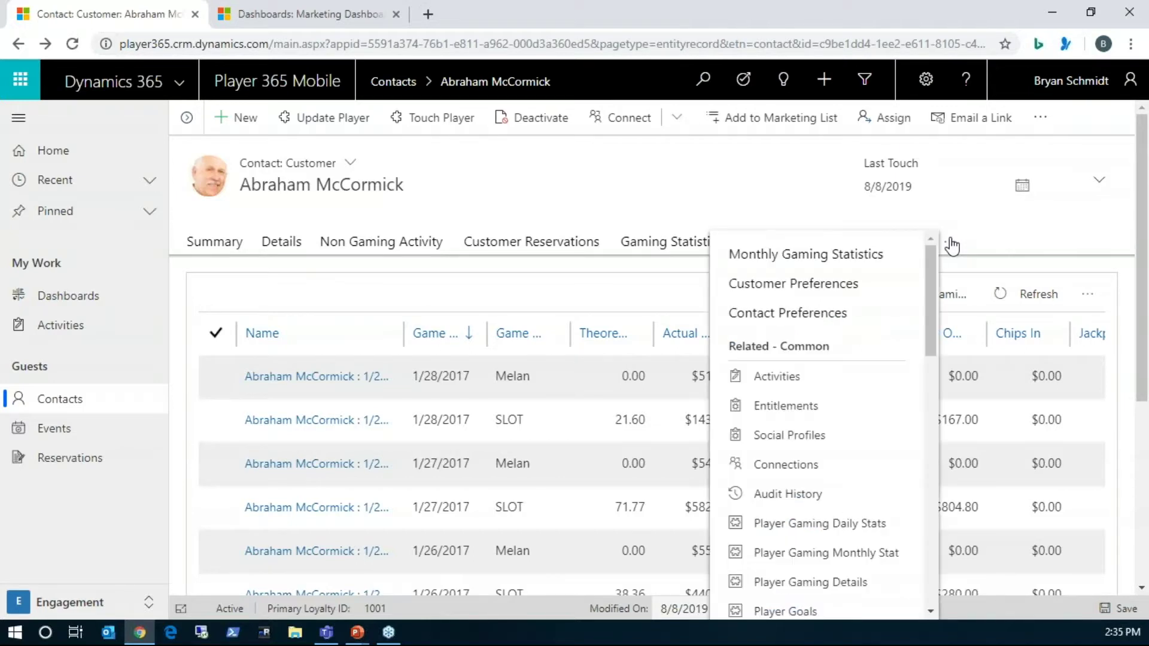
left_click(846, 264)
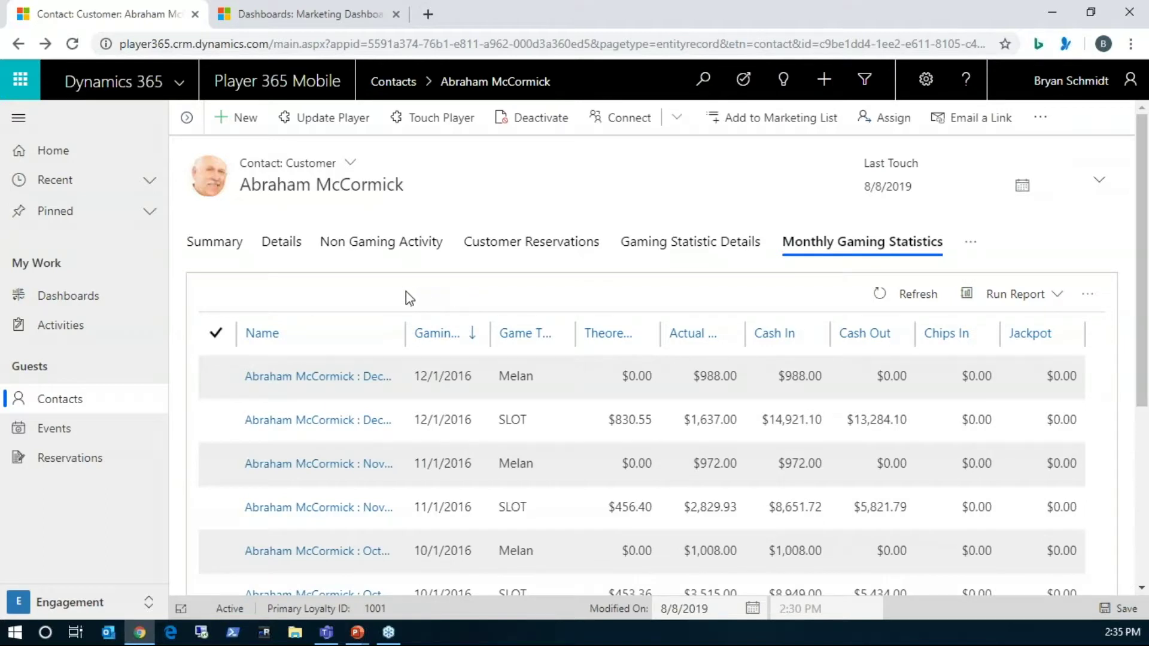
scroll(411, 292, "down", 1)
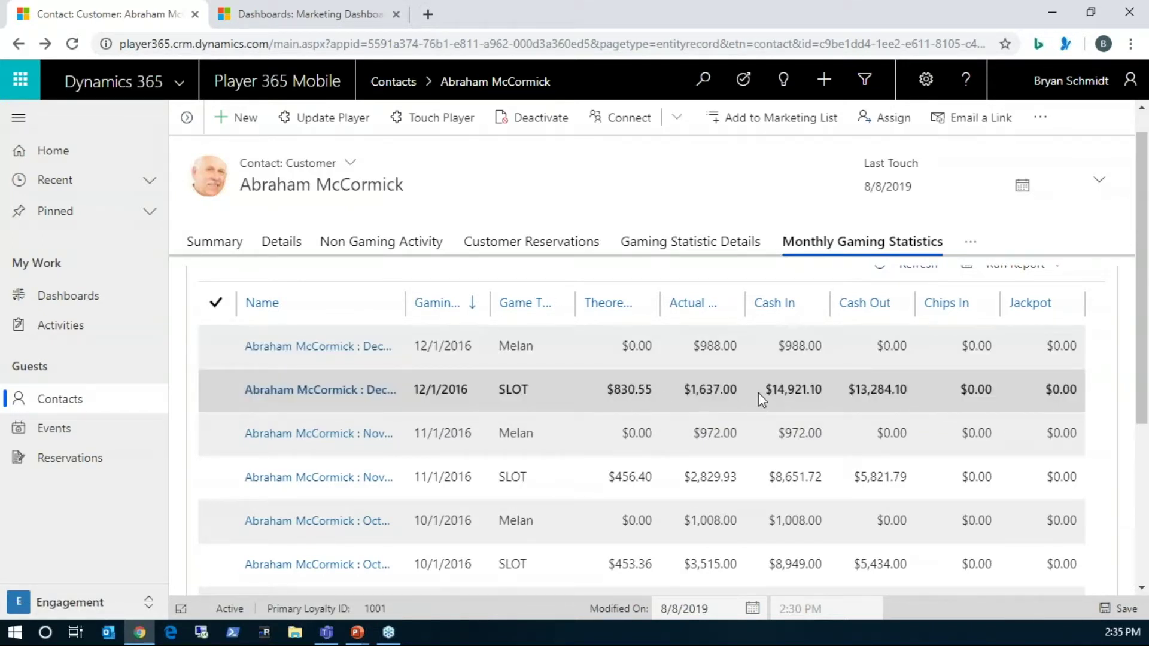
scroll(724, 482, "down", 2)
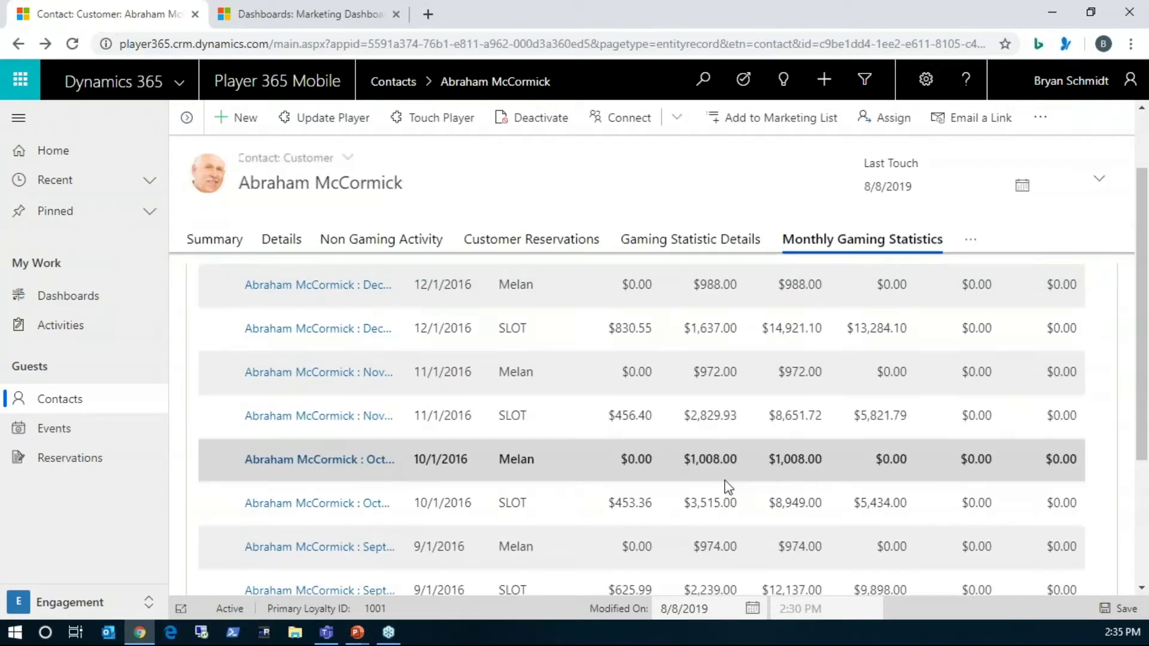
scroll(726, 486, "down", 3)
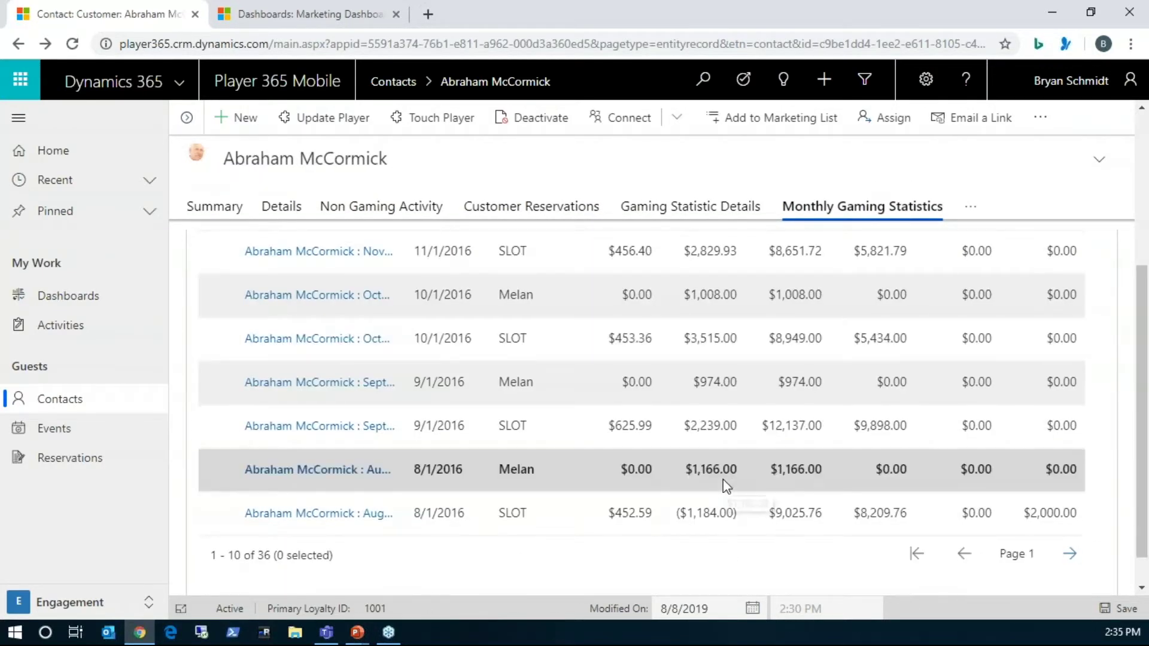
scroll(723, 478, "up", 5)
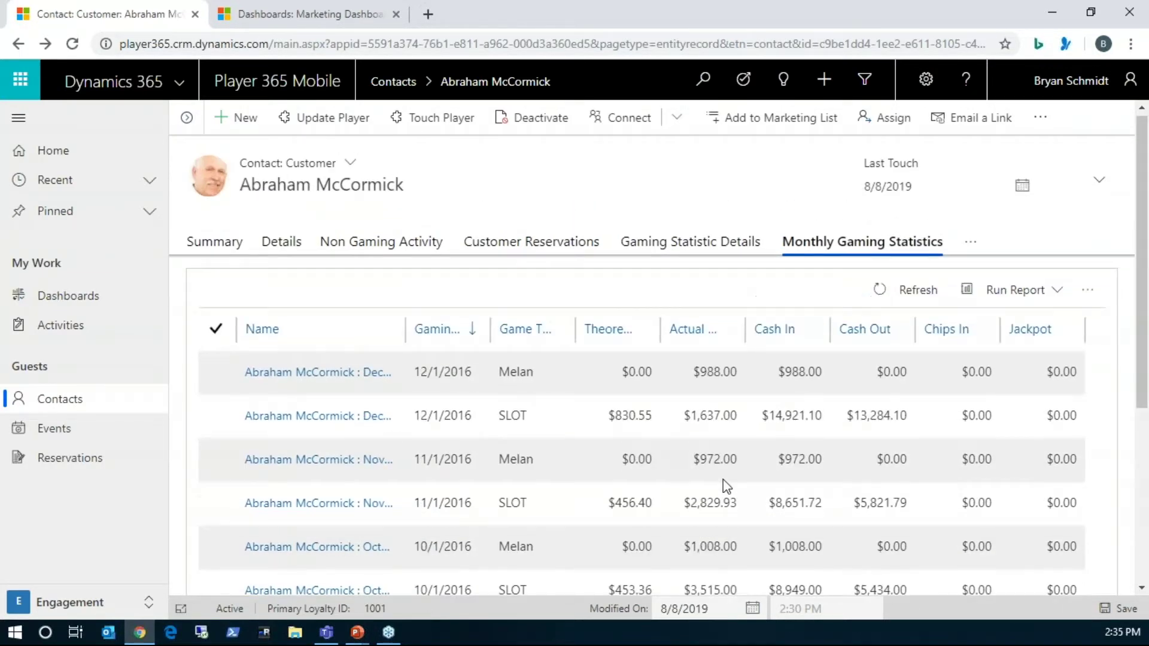
- Start a new record in the player's Customer Preferences and name it "Slot preference"
left_click(970, 246)
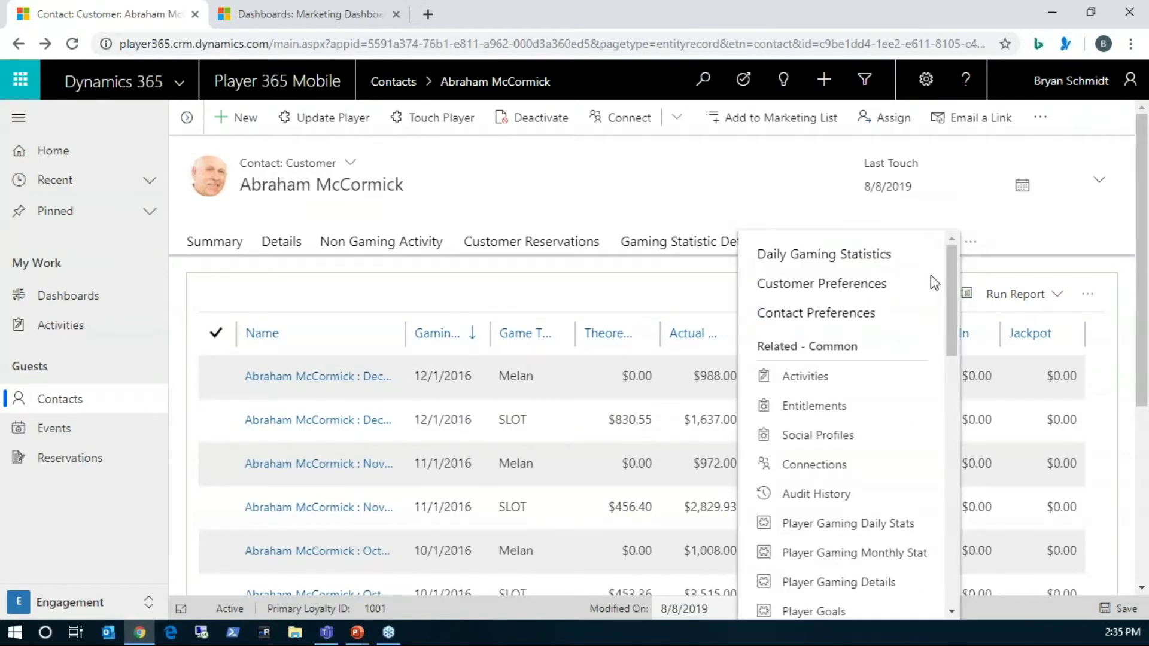
left_click(880, 293)
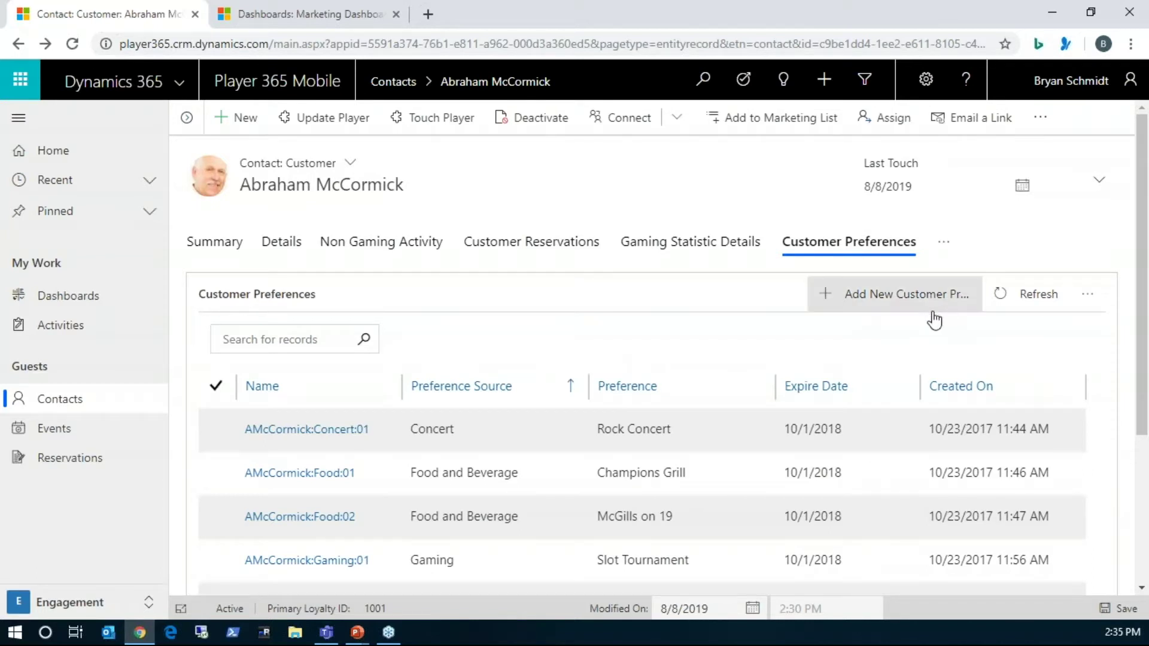
left_click(828, 297)
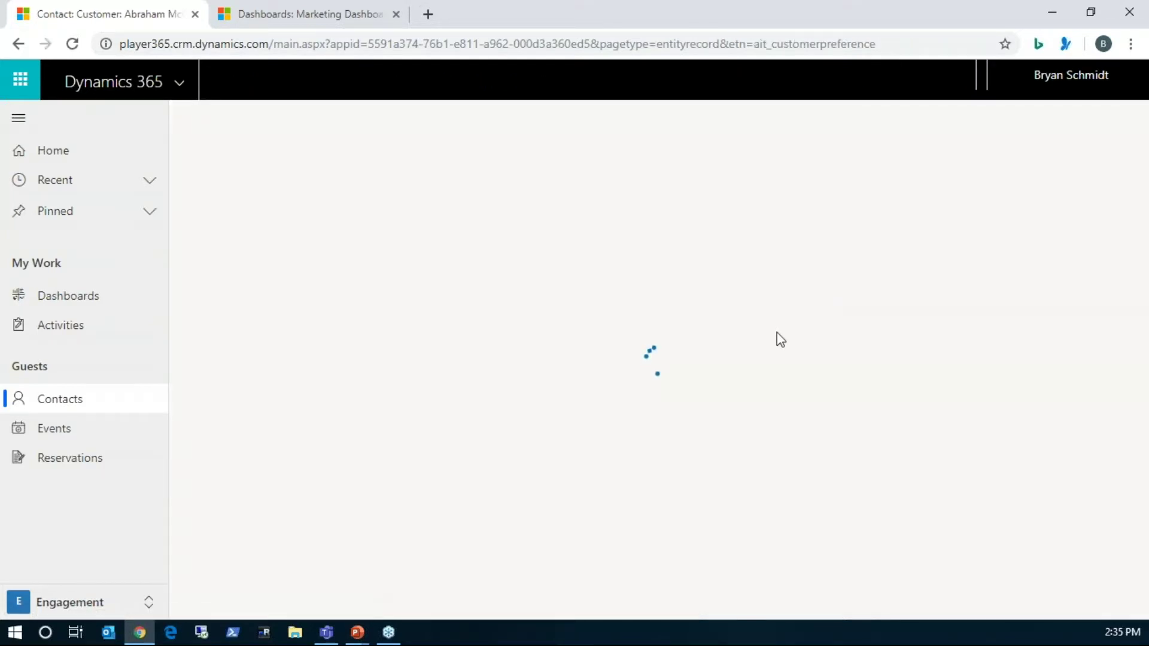
left_click(454, 283)
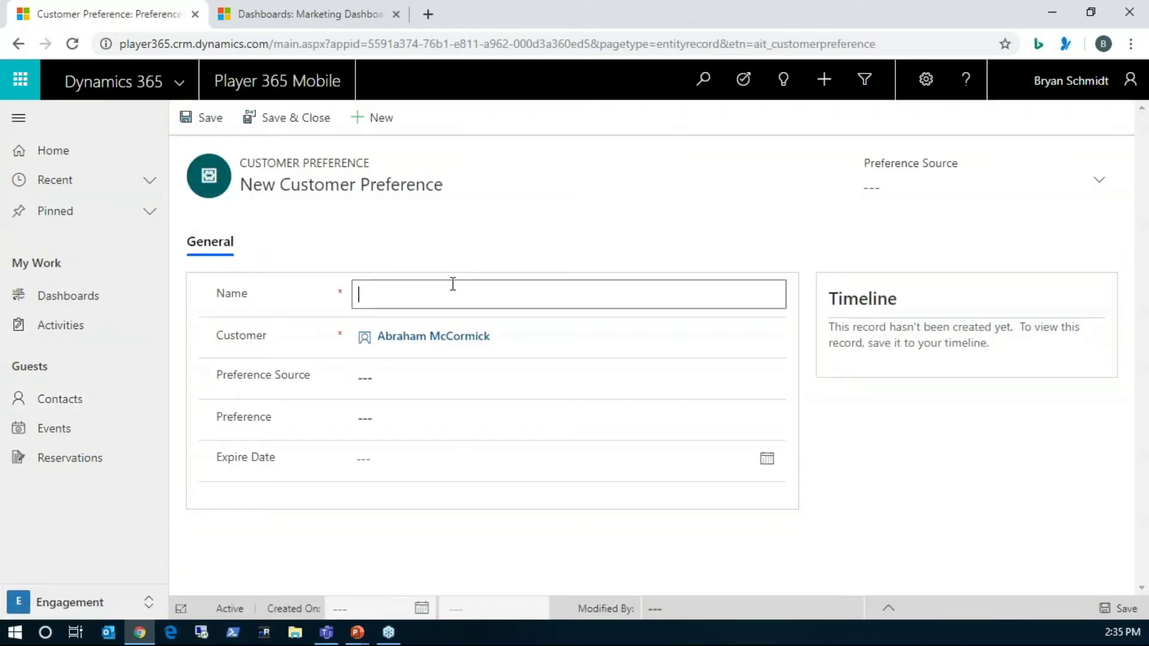
type("Slot preference")
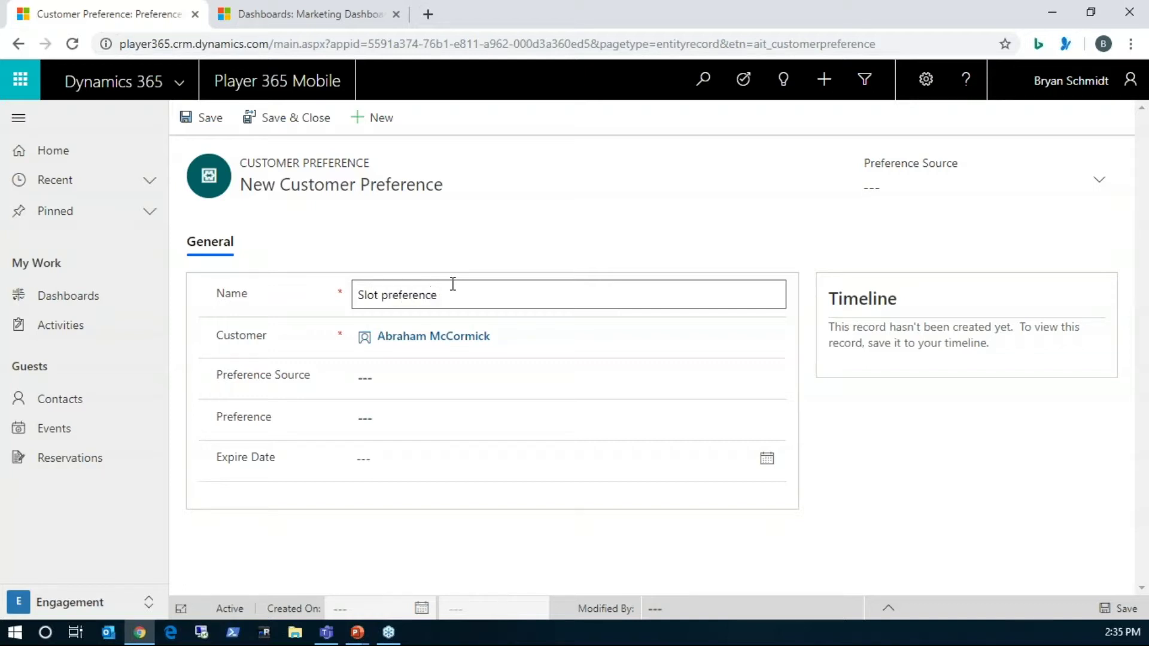
key("Tab")
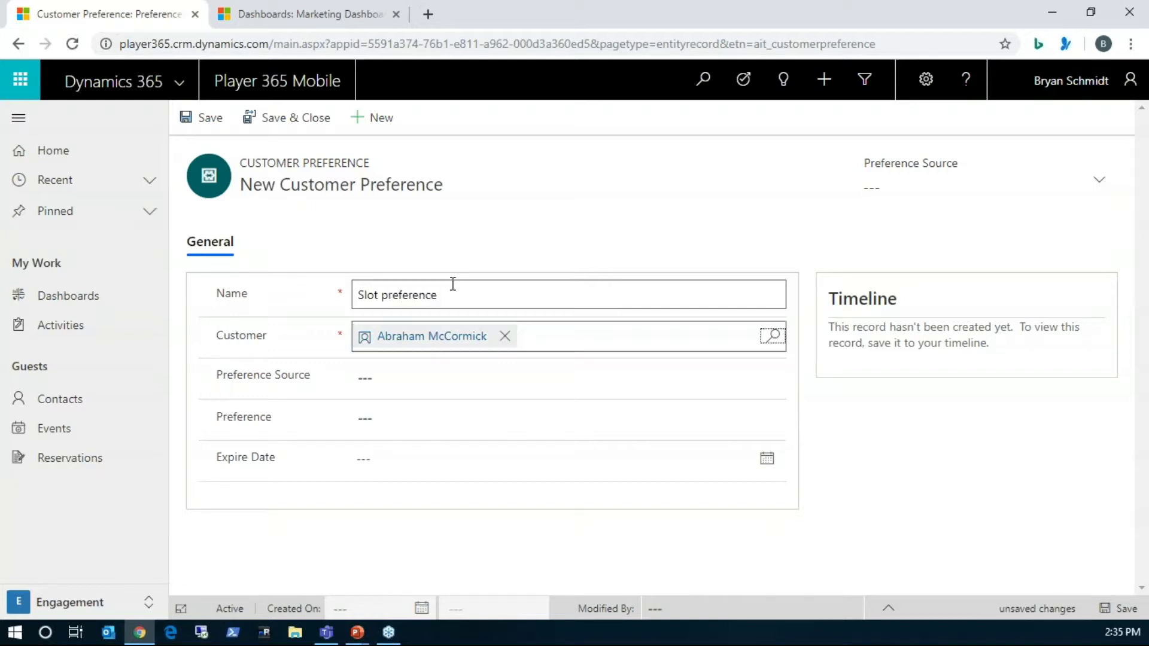
- Set the preference source to Gaming and the preference to Slot, and save and close the customer preference
left_click(390, 382)
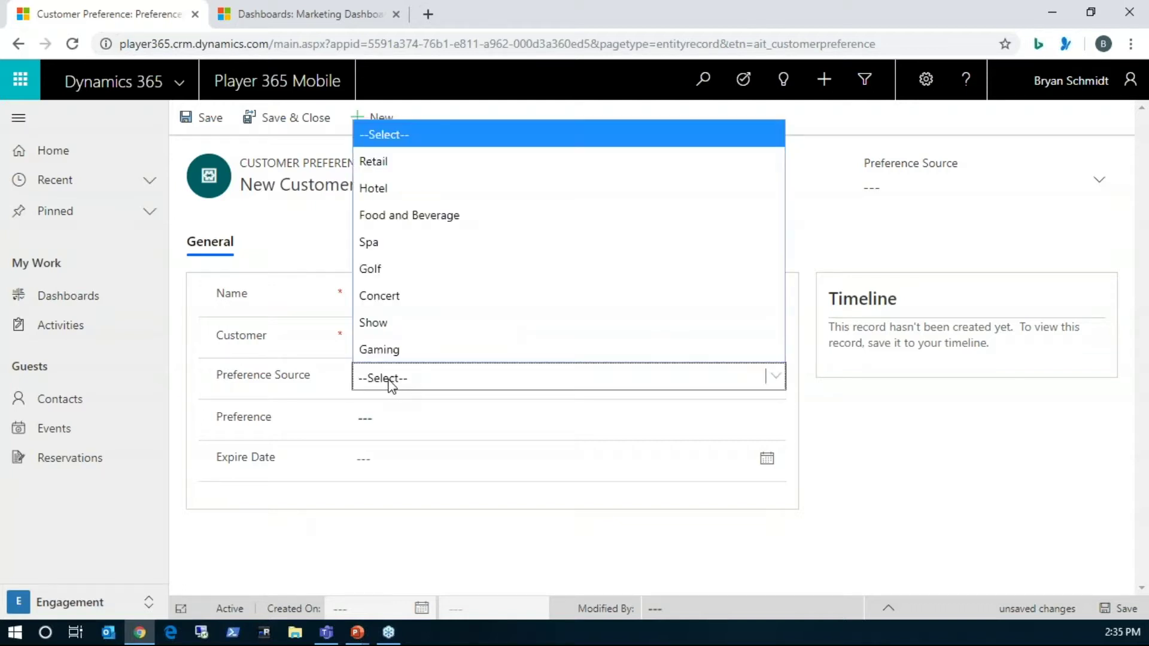
left_click(425, 349)
left_click(405, 419)
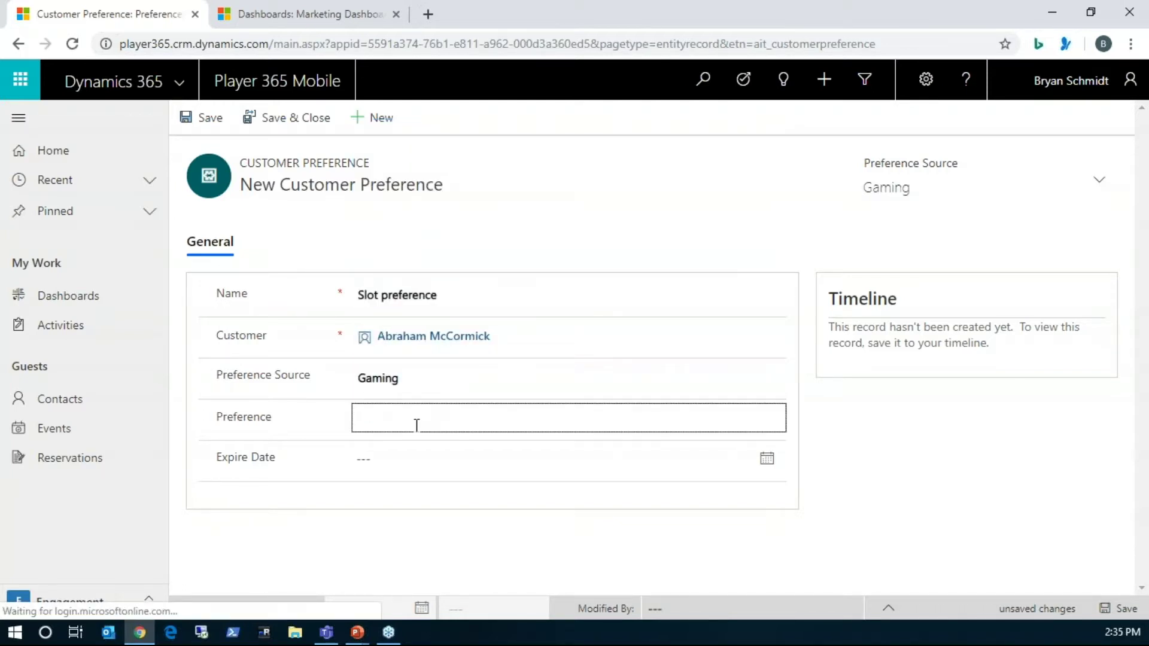
type("Slot")
key("Tab")
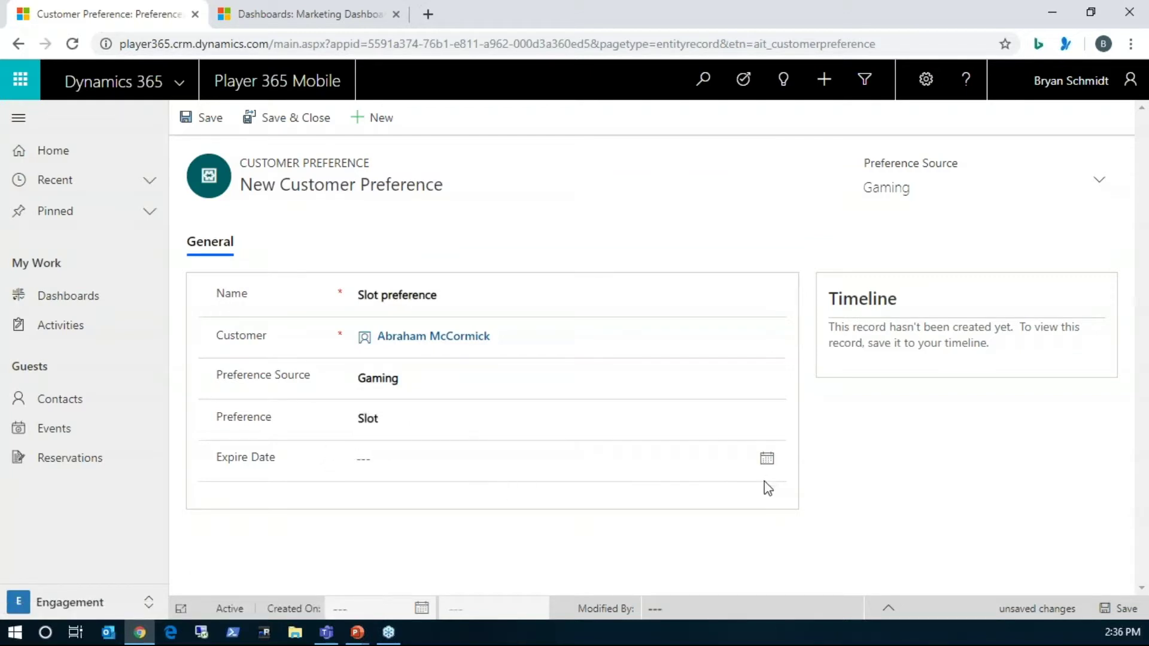
left_click(355, 231)
left_click(293, 120)
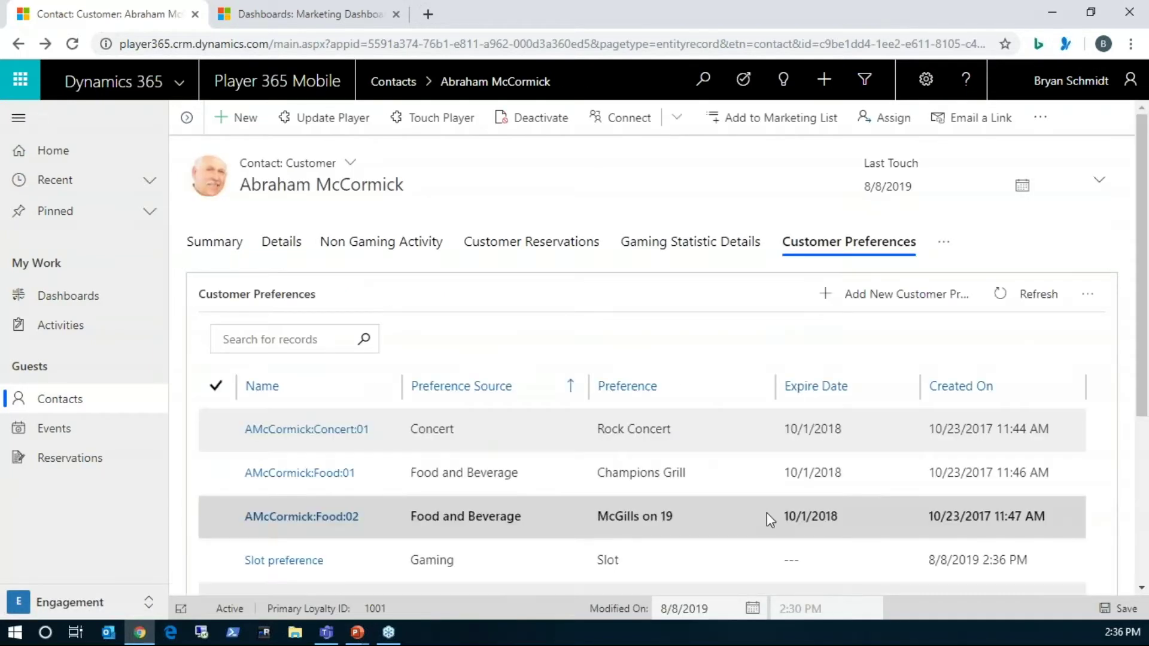
- Review the player's list of Customer Preferences, from the concert and dining entries to golf and hotel
scroll(764, 497, "down", 3)
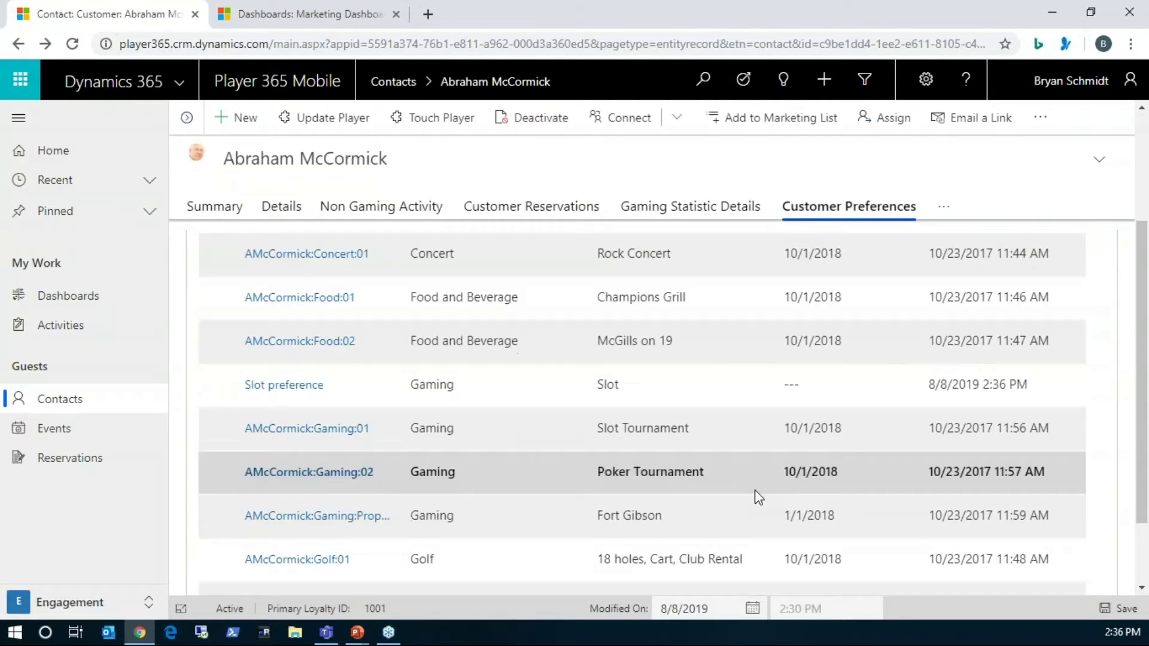
scroll(755, 498, "down", 2)
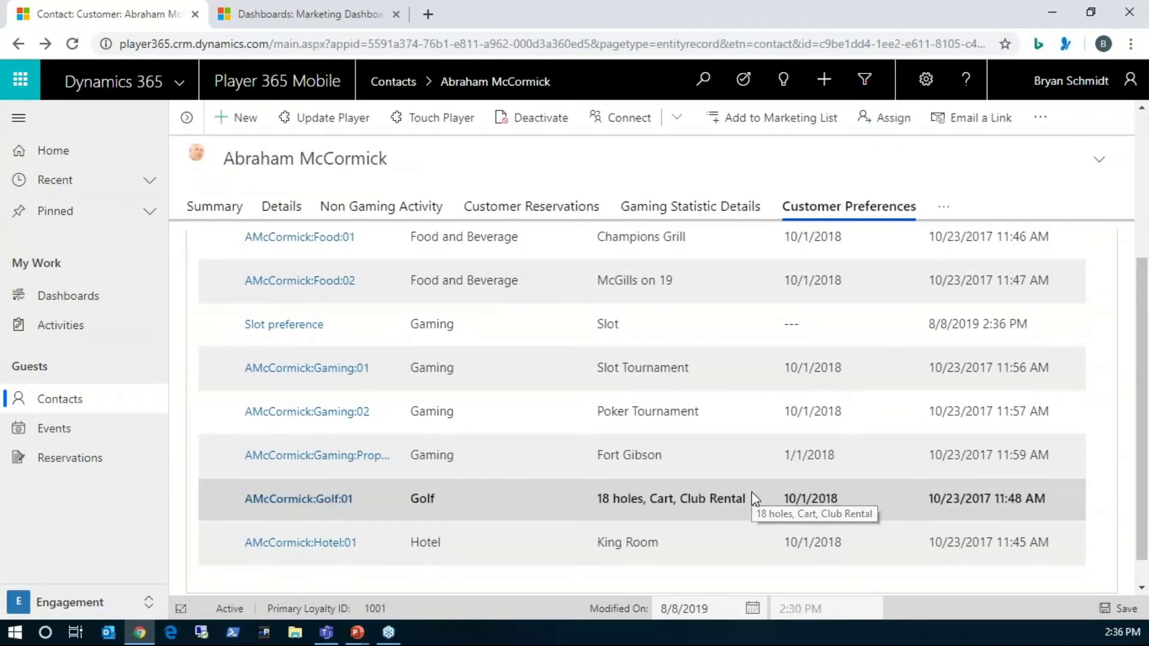
scroll(754, 499, "up", 4)
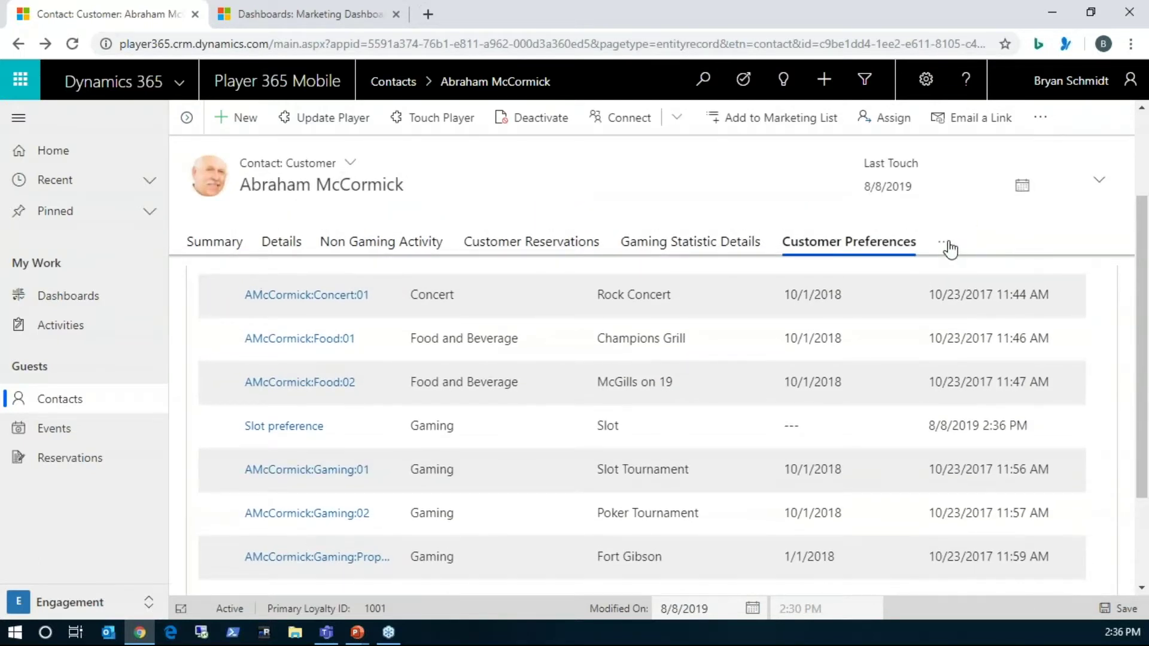
left_click(951, 249)
left_click(668, 197)
- Switch from the Engagement area to the Service area and replace the Executive Host Dashboard with another dashboard
left_click(84, 605)
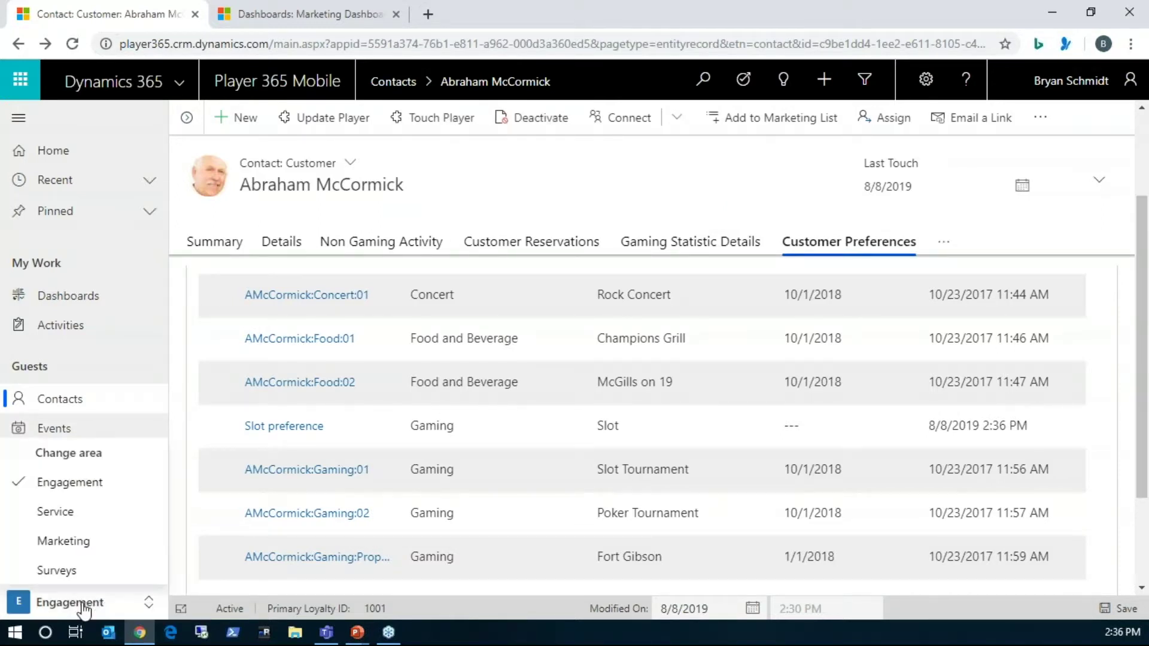
left_click(103, 514)
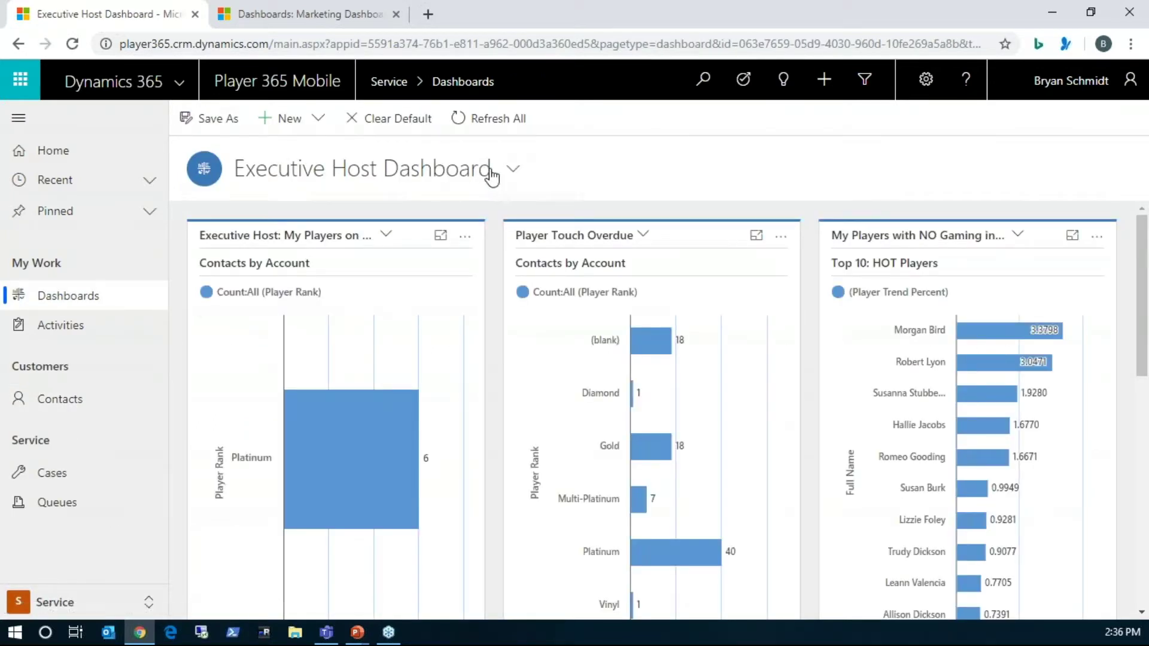
left_click(485, 174)
left_click(440, 219)
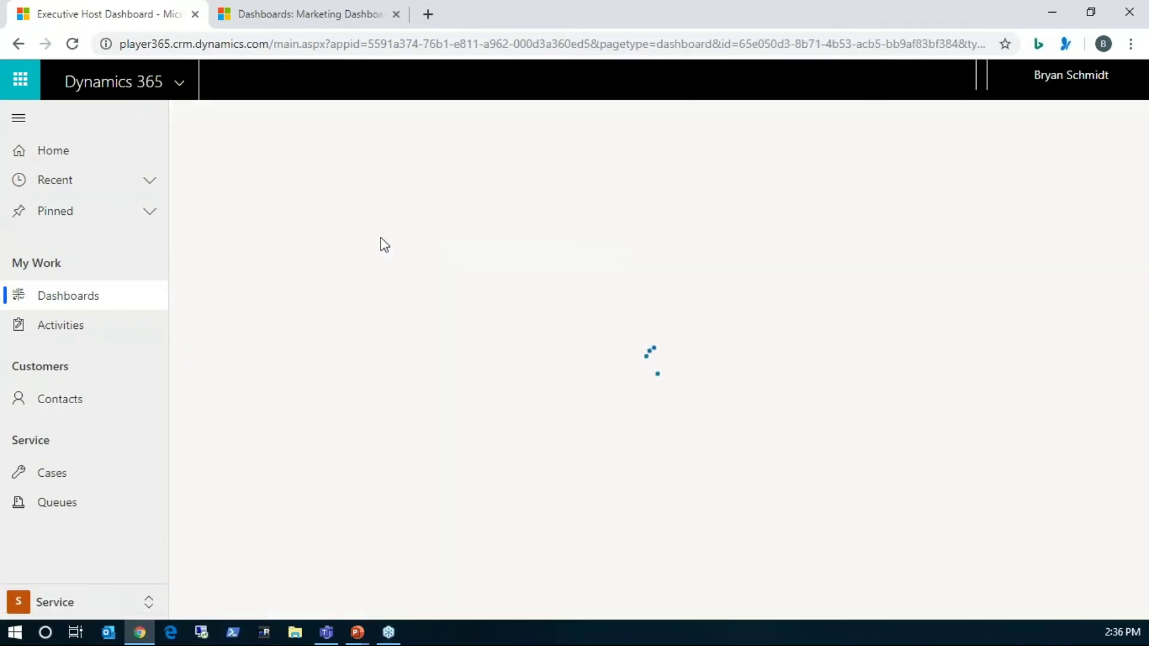
- Open the Hotel Room issue case from My Active Cases and review its case details, timeline, description and player details
left_click(88, 482)
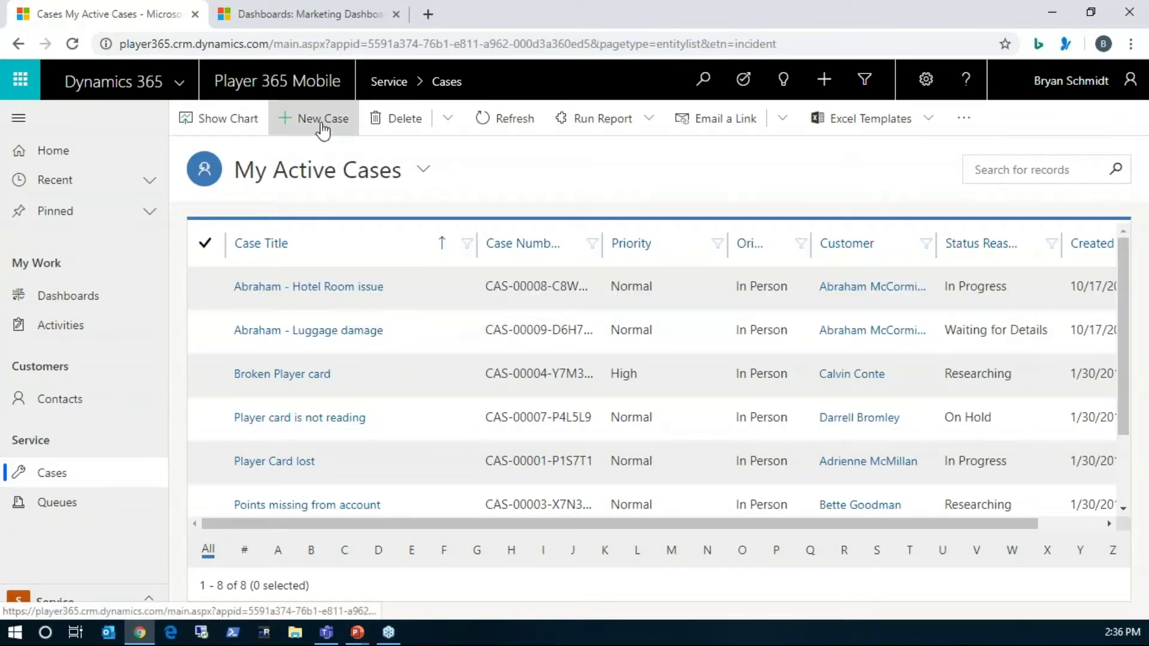
left_click(330, 288)
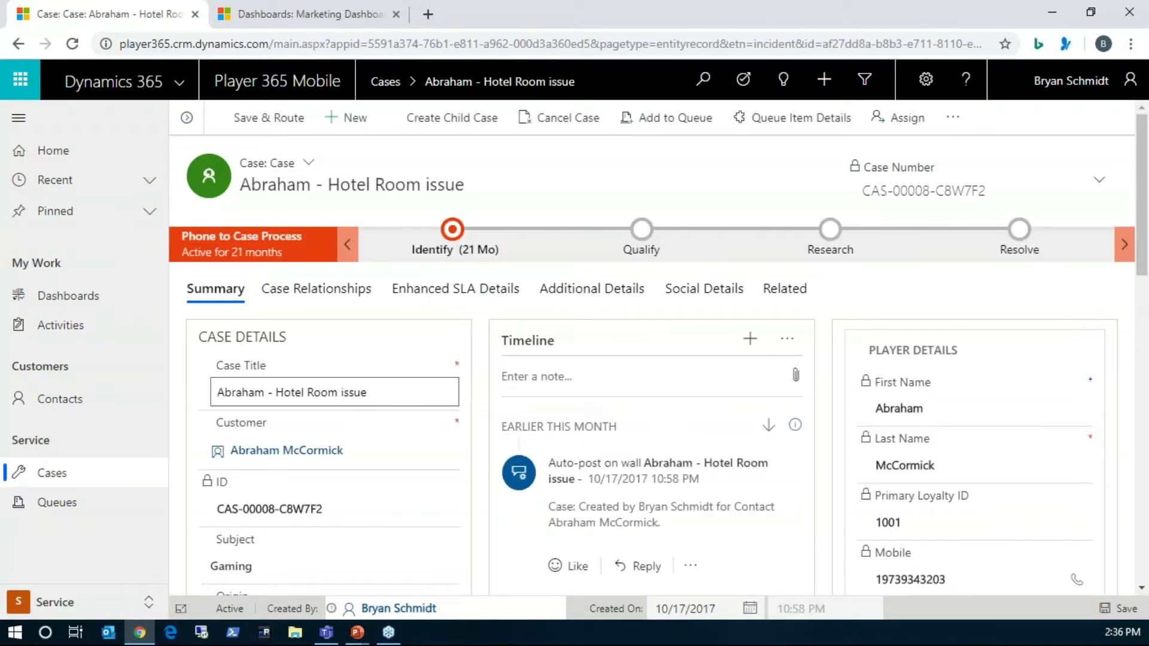
scroll(482, 394, "down", 1)
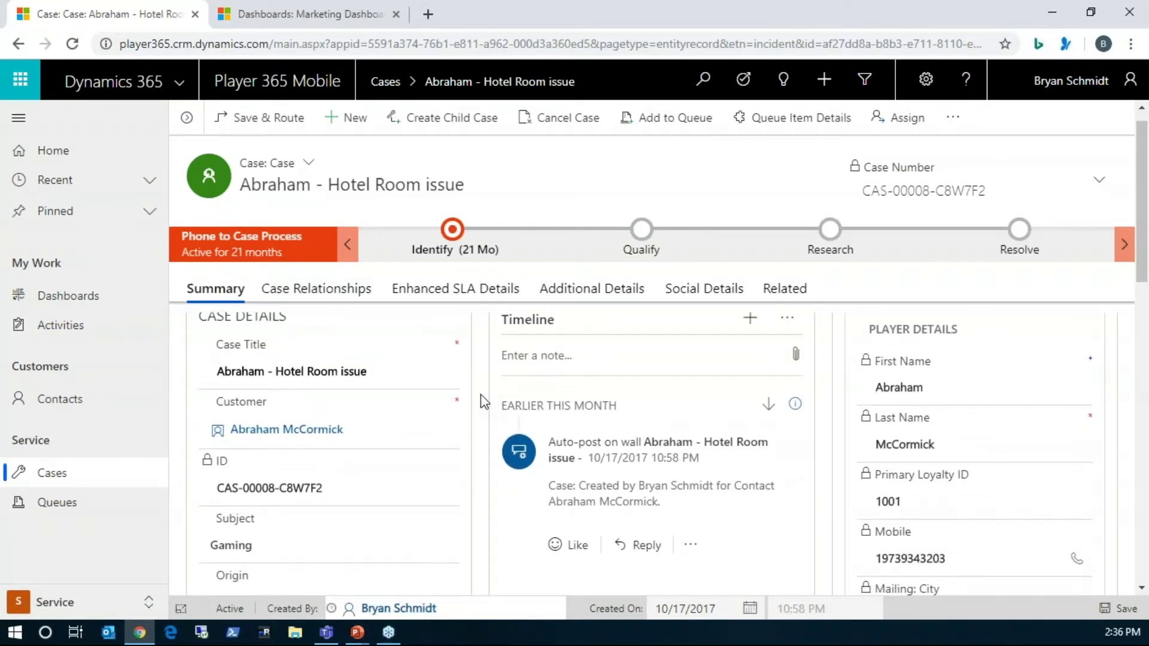
scroll(480, 393, "down", 2)
scroll(480, 395, "down", 3)
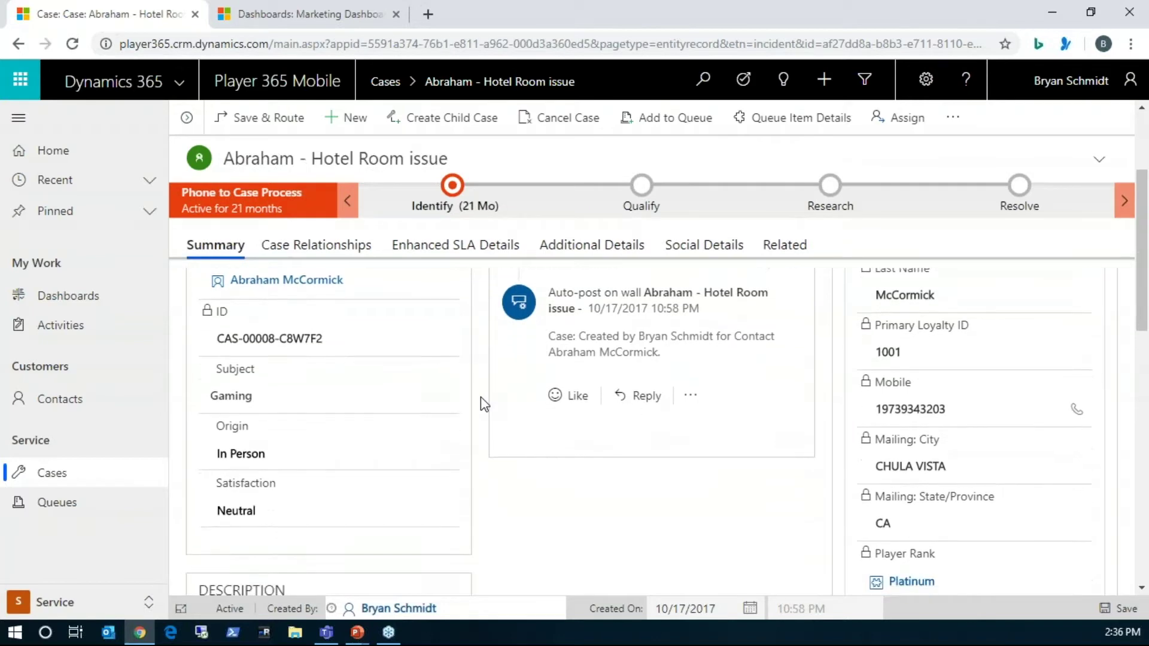
scroll(538, 441, "up", 1)
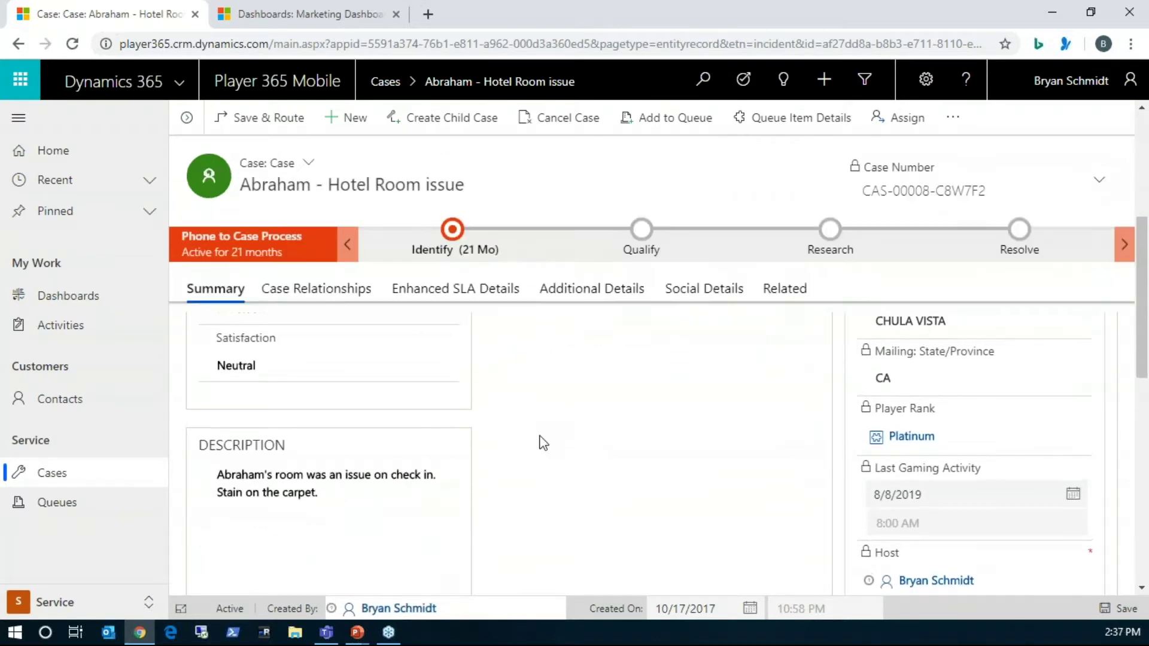
scroll(501, 444, "down", 1)
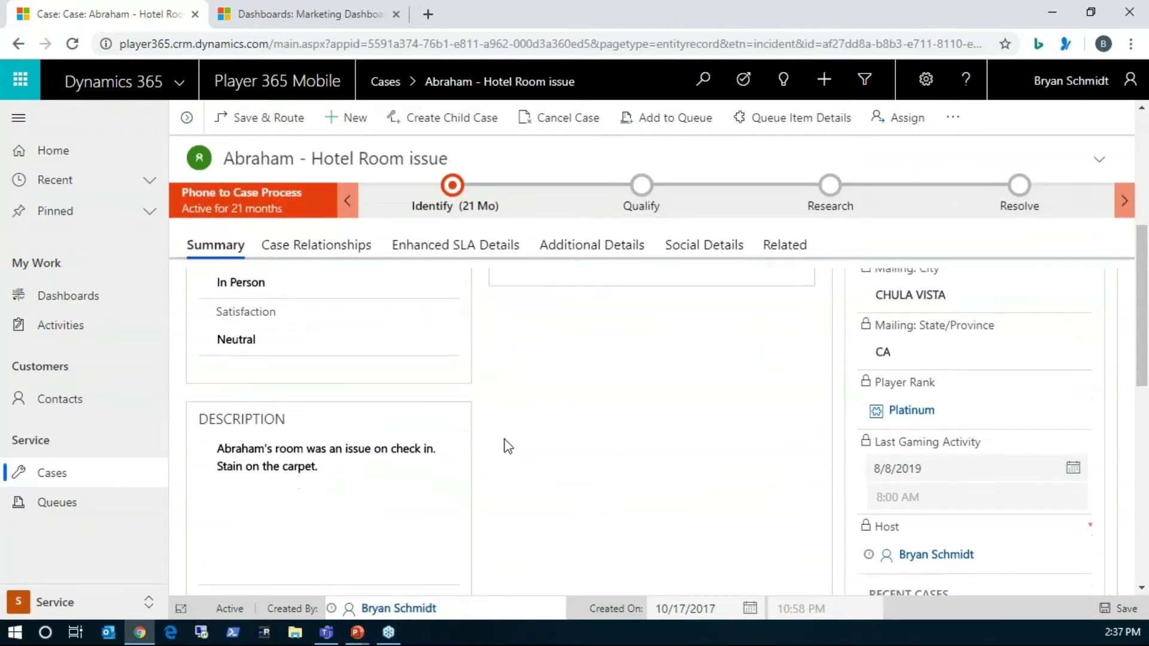
scroll(510, 446, "up", 5)
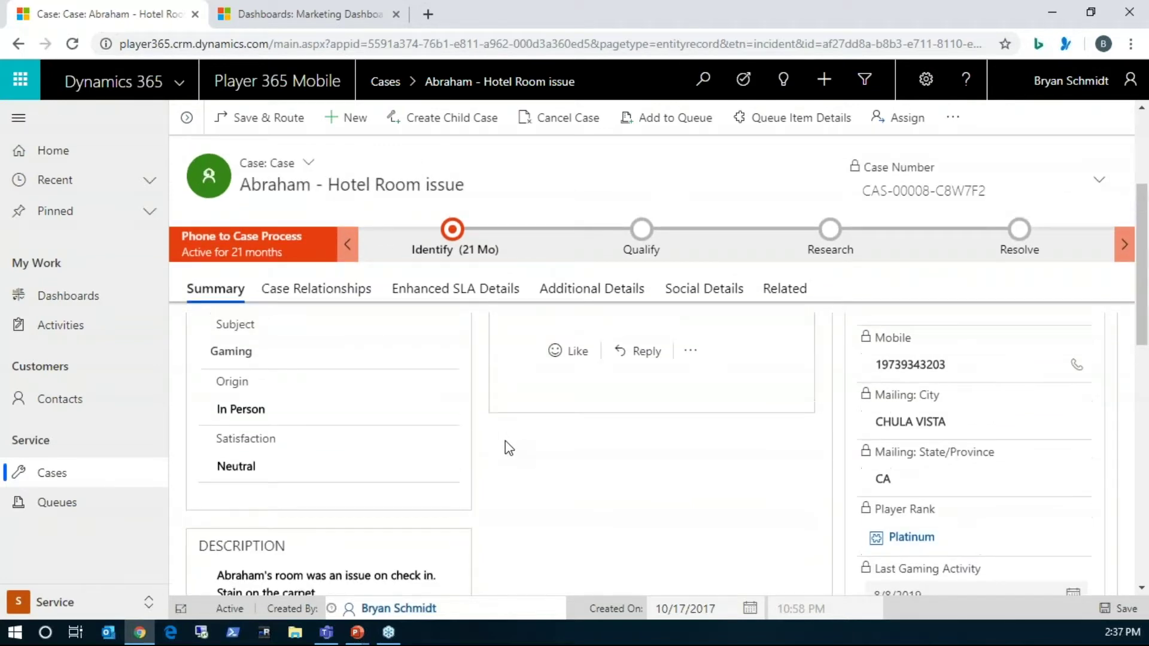
scroll(504, 443, "up", 1)
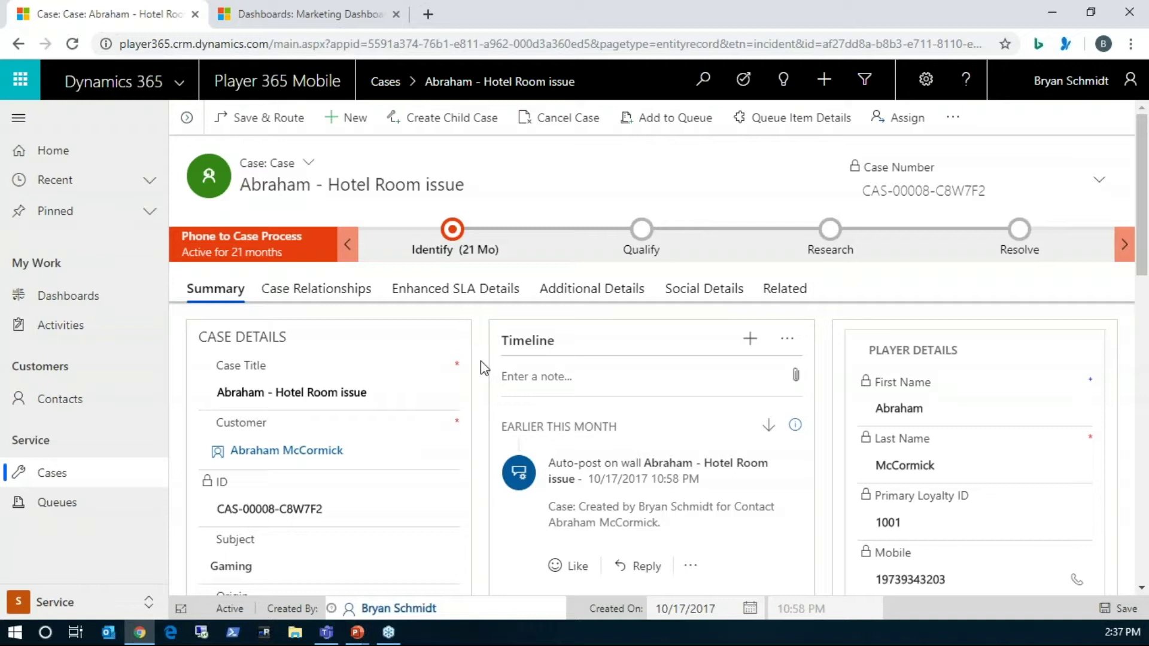
- Open the service queues and list all cases in selected queues with the queue filter set to All Queues
left_click(90, 506)
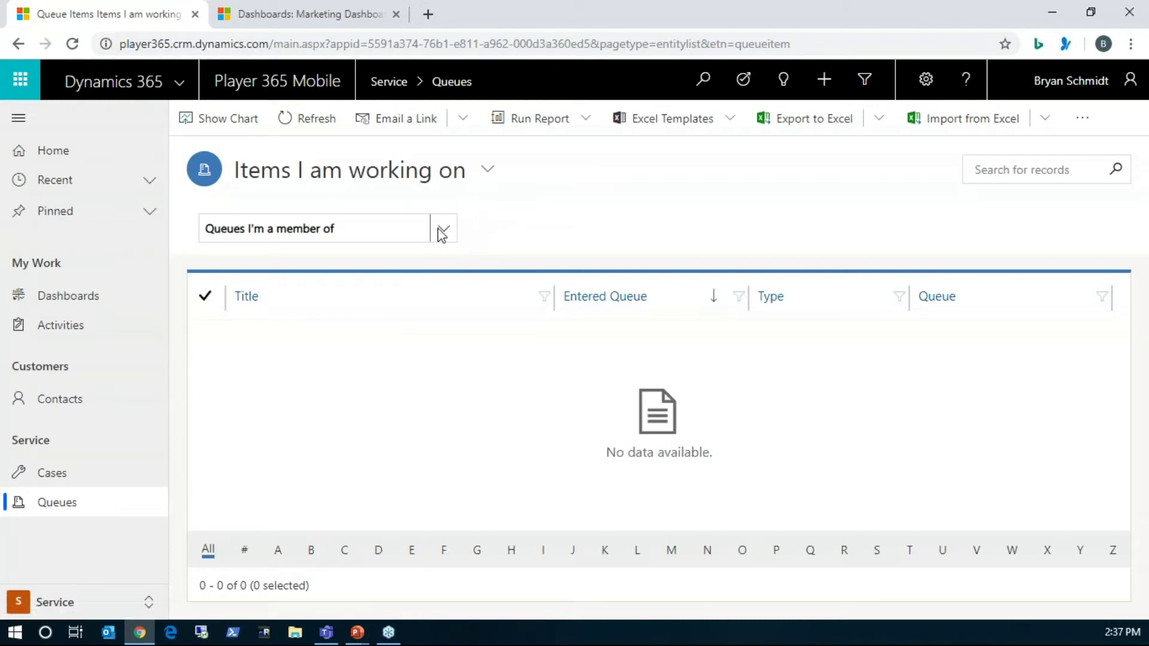
left_click(442, 235)
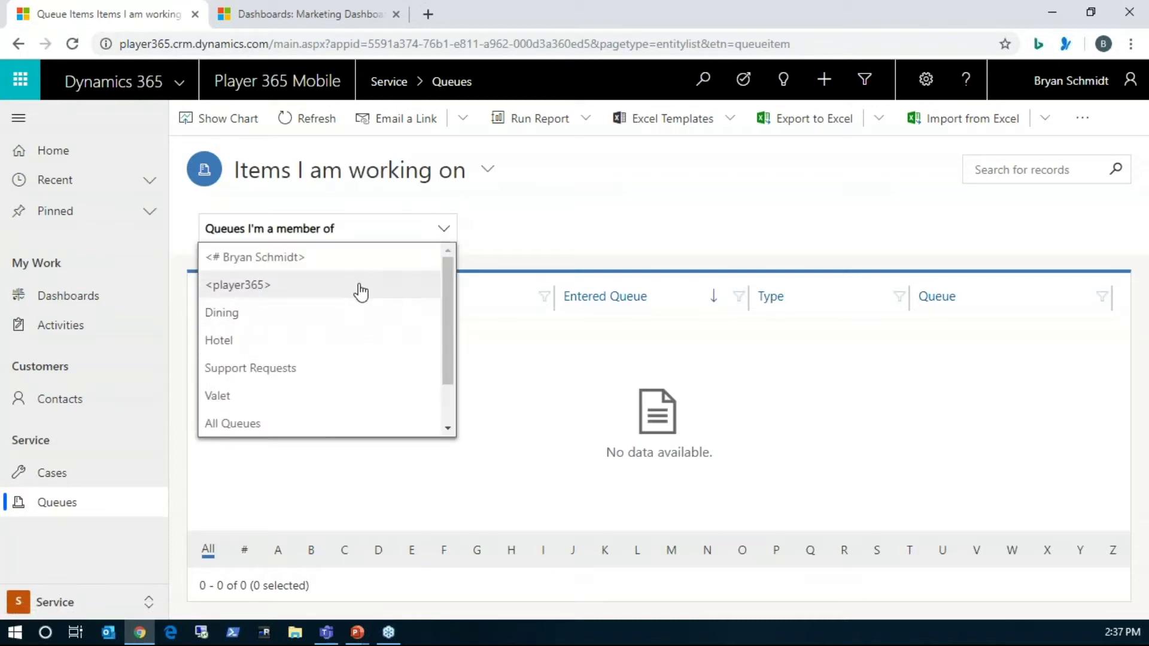
left_click(354, 422)
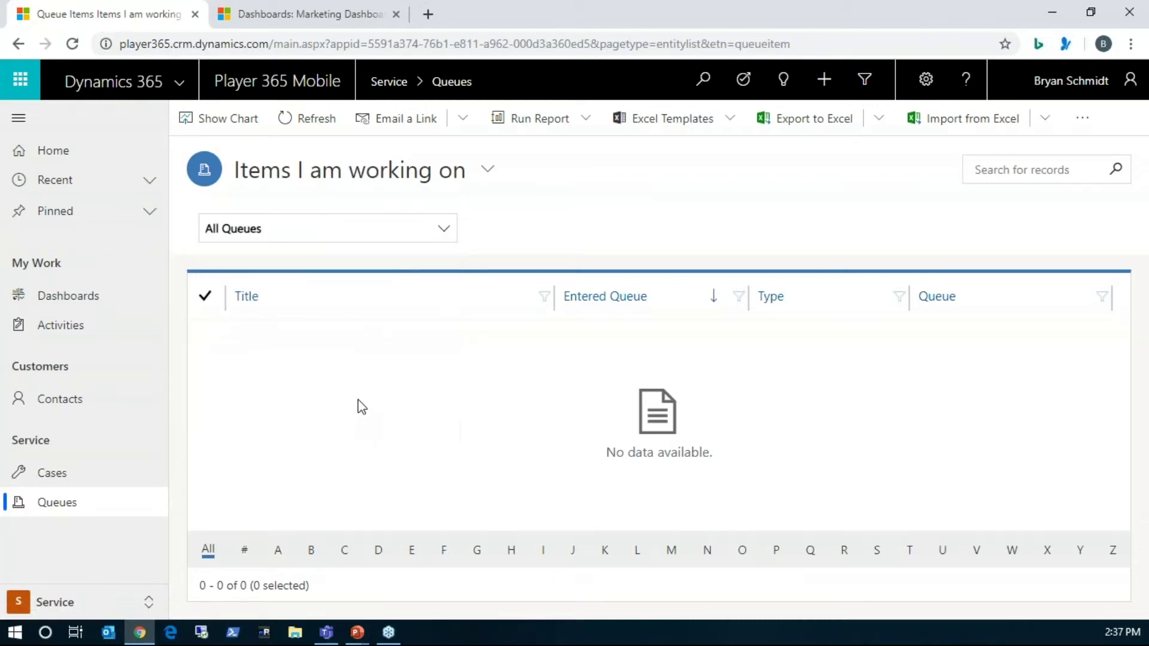
left_click(487, 169)
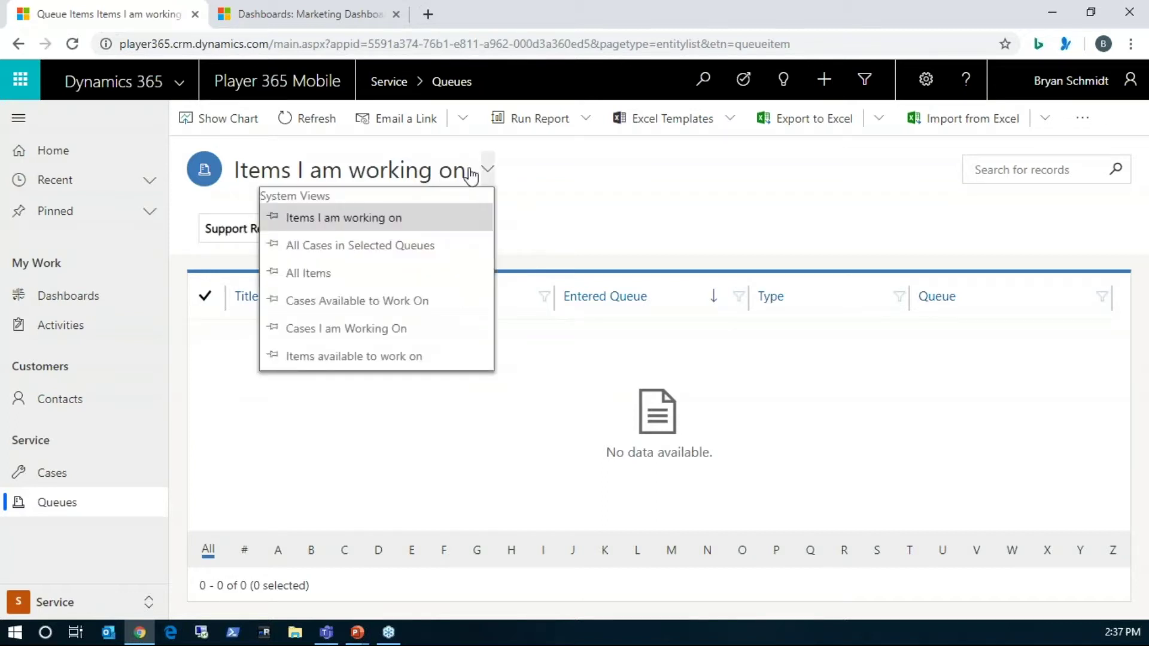
left_click(454, 254)
left_click(444, 229)
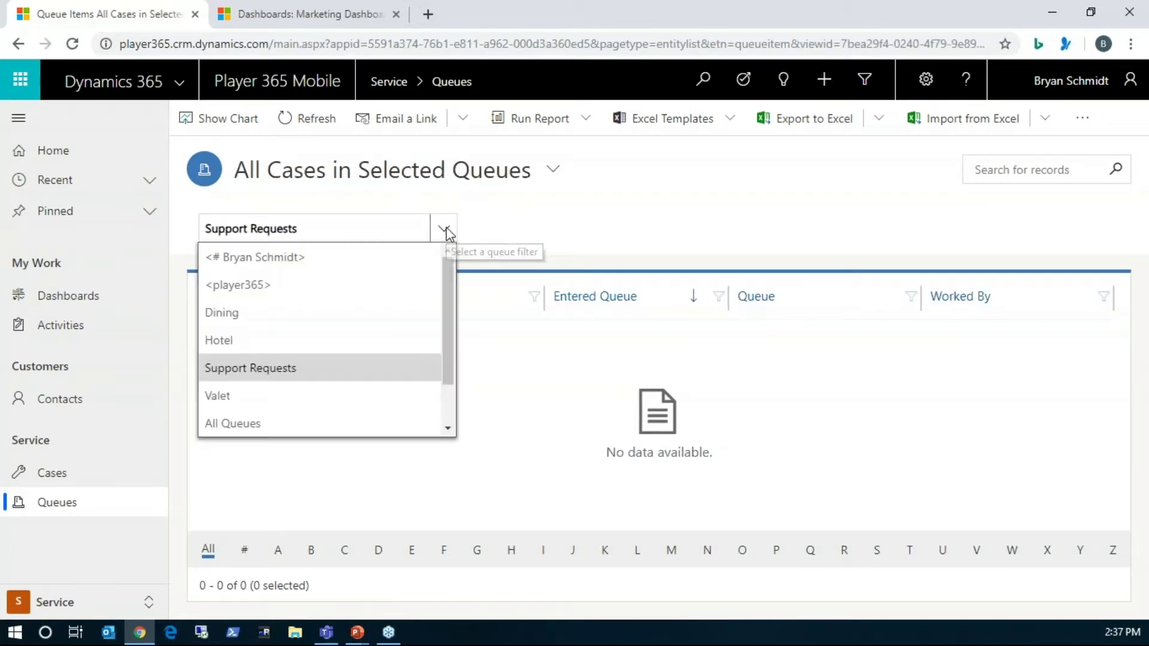
left_click(336, 422)
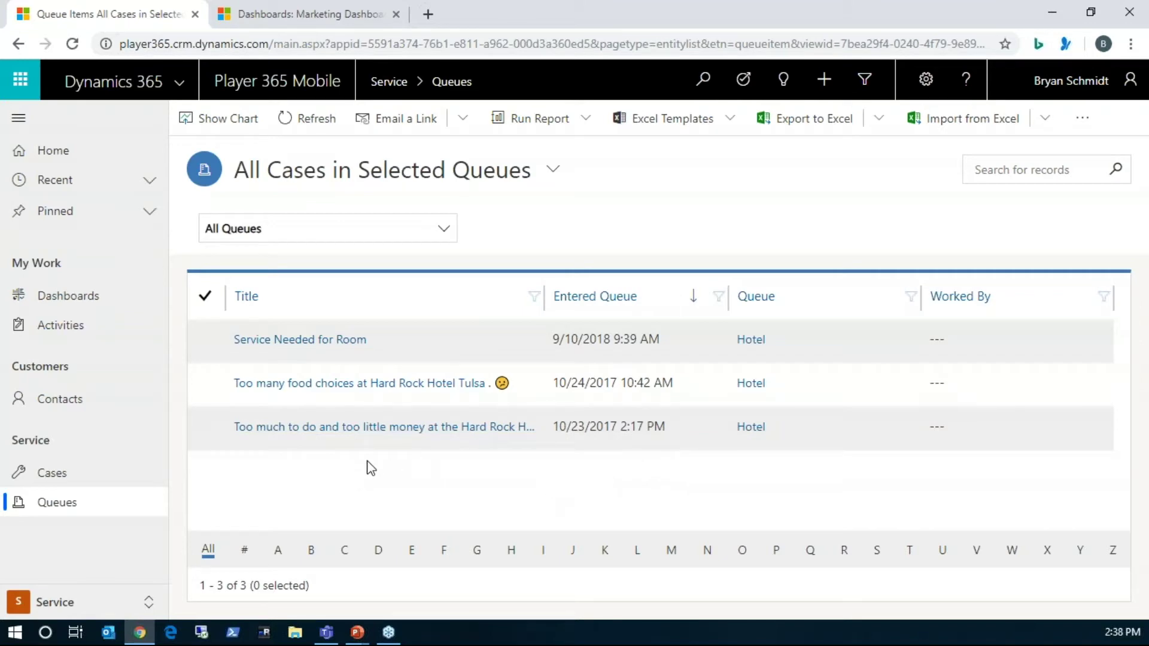
left_click(203, 428)
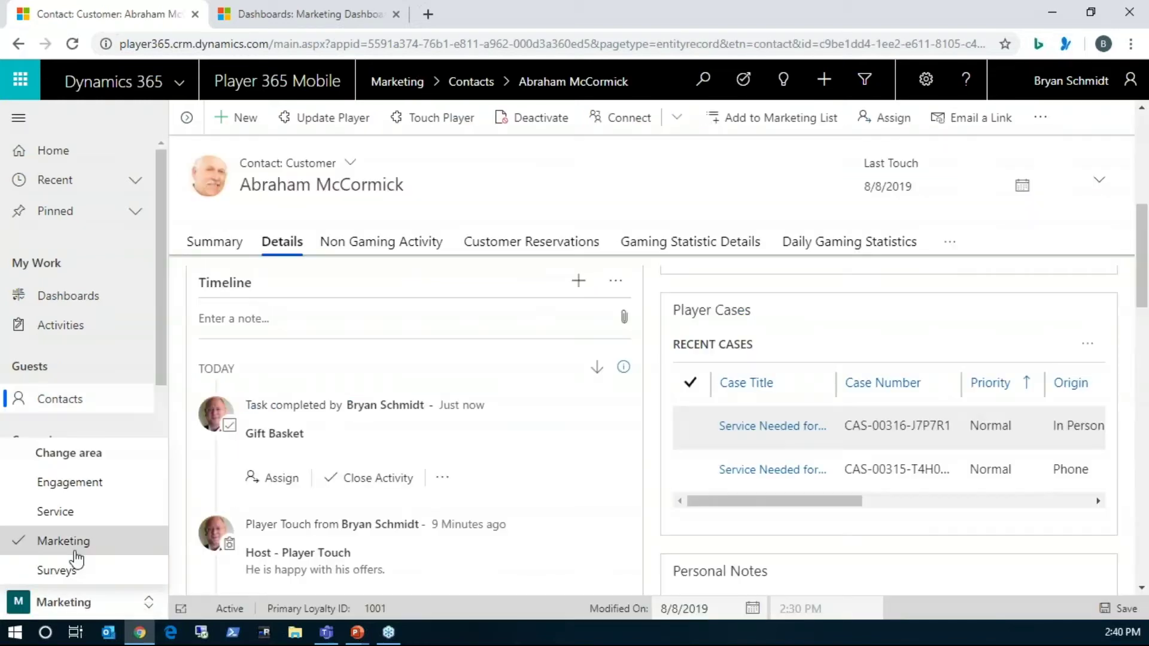
- Switch to the Marketing area, check the player record's additional commands such as Send Email, and go to the Marketing dashboards
left_click(75, 549)
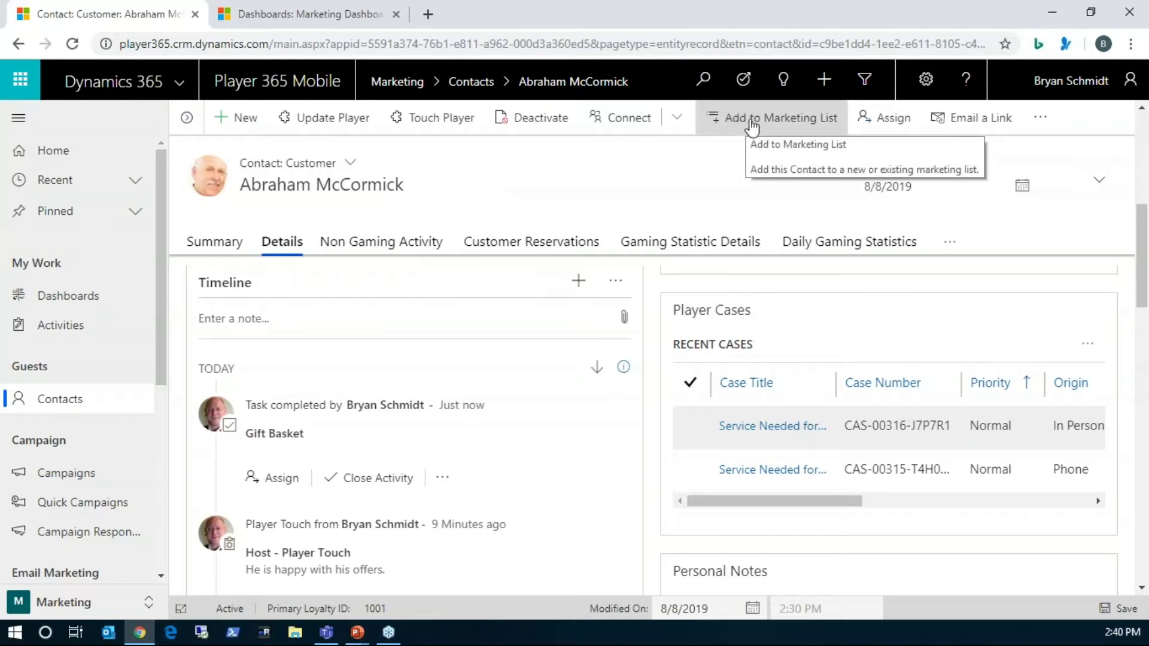
left_click(1050, 122)
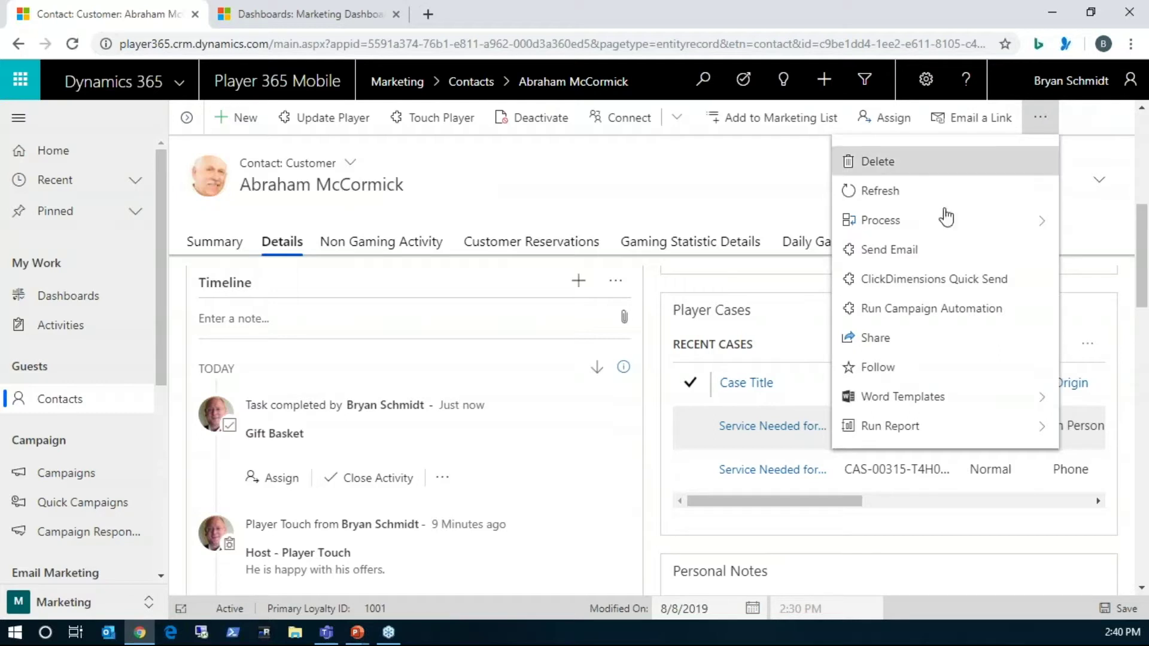
left_click(901, 253)
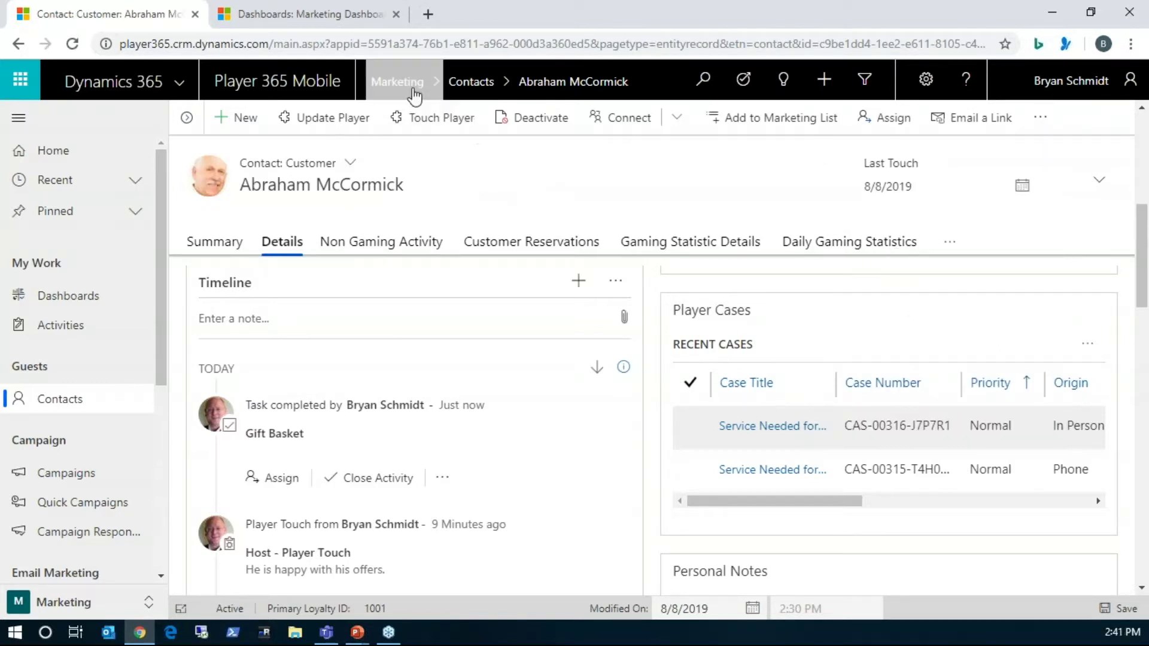
left_click(431, 83)
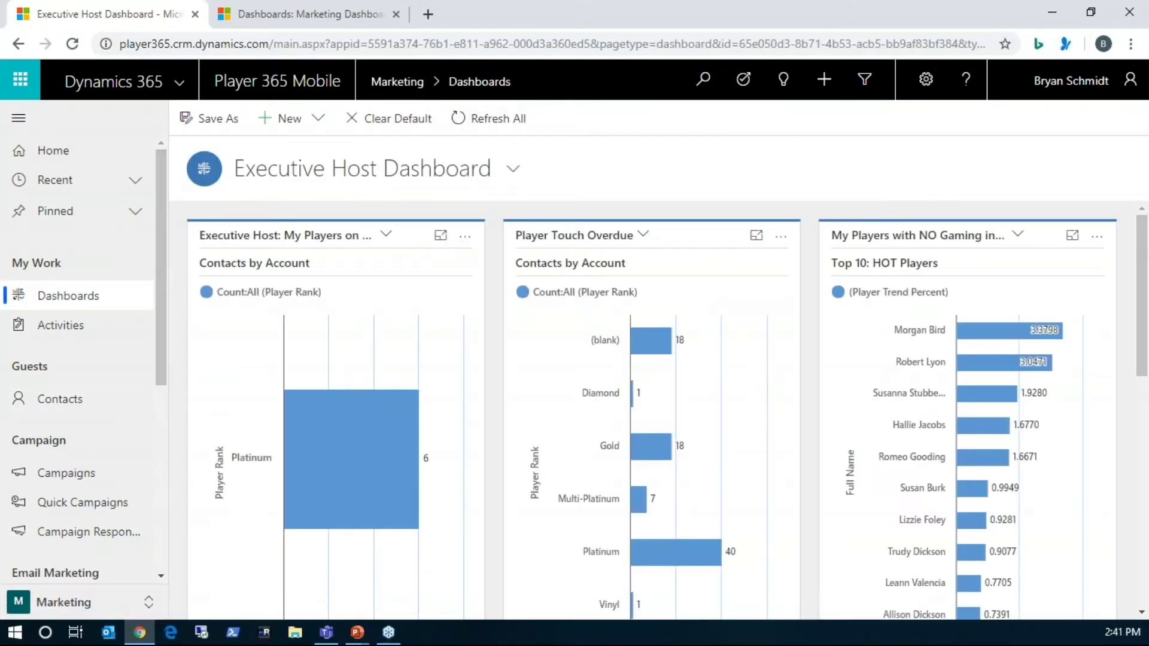
- Open the dynamic marketing list of players assigned to the host and review its members and membership criteria
left_click(96, 489)
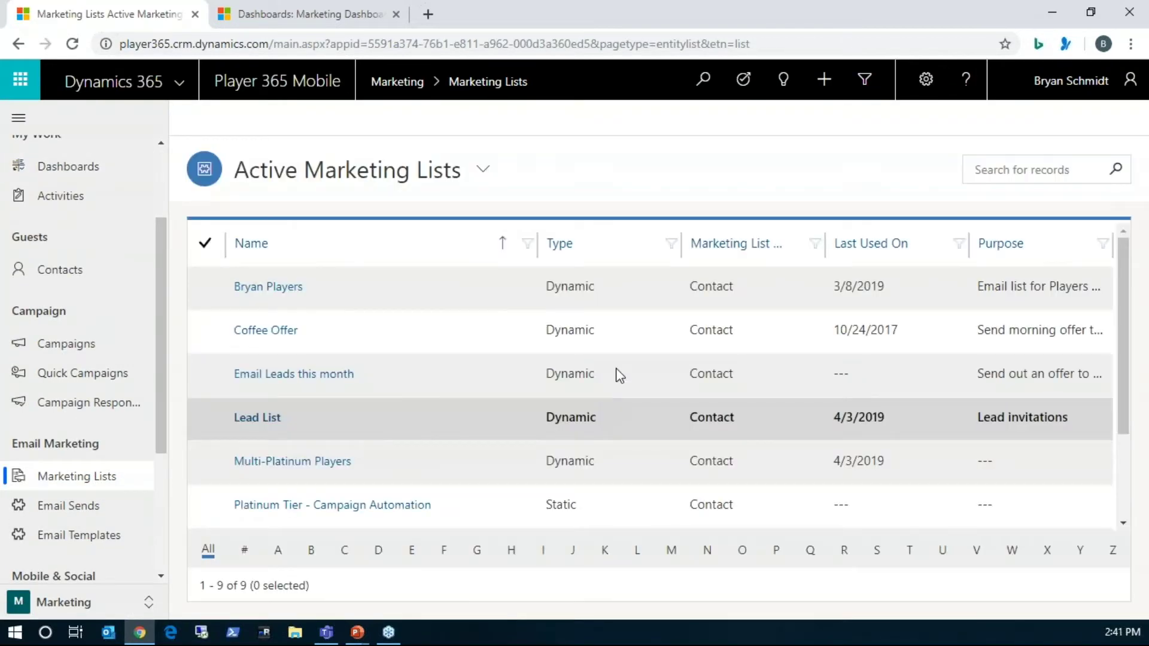
left_click(286, 292)
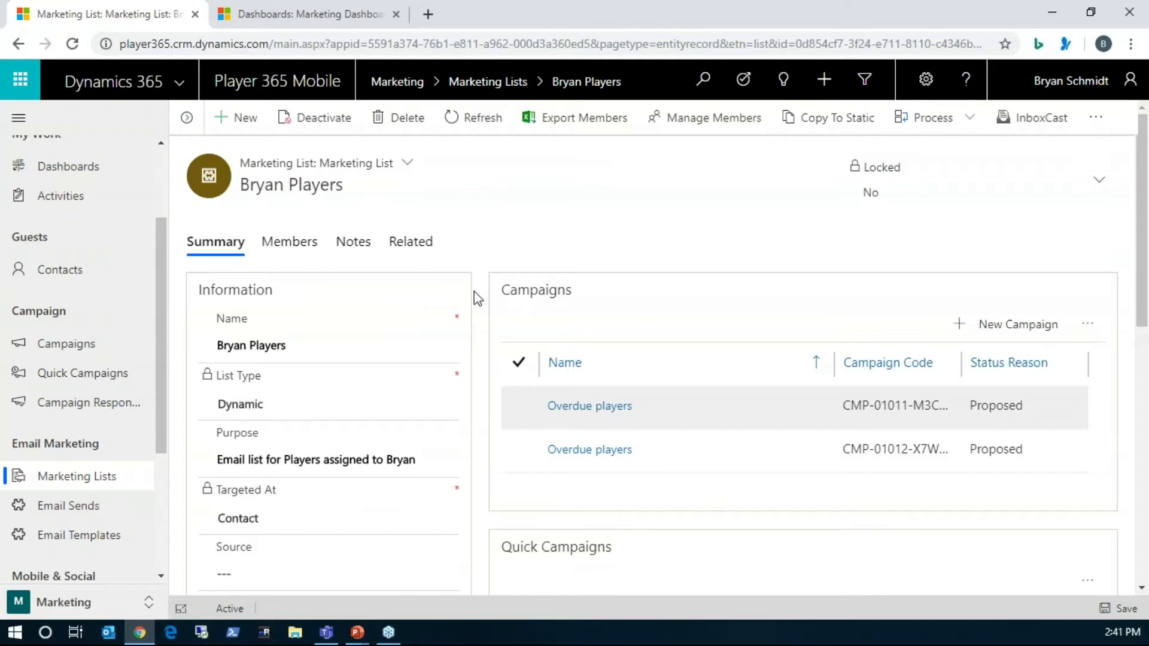
scroll(485, 301, "down", 2)
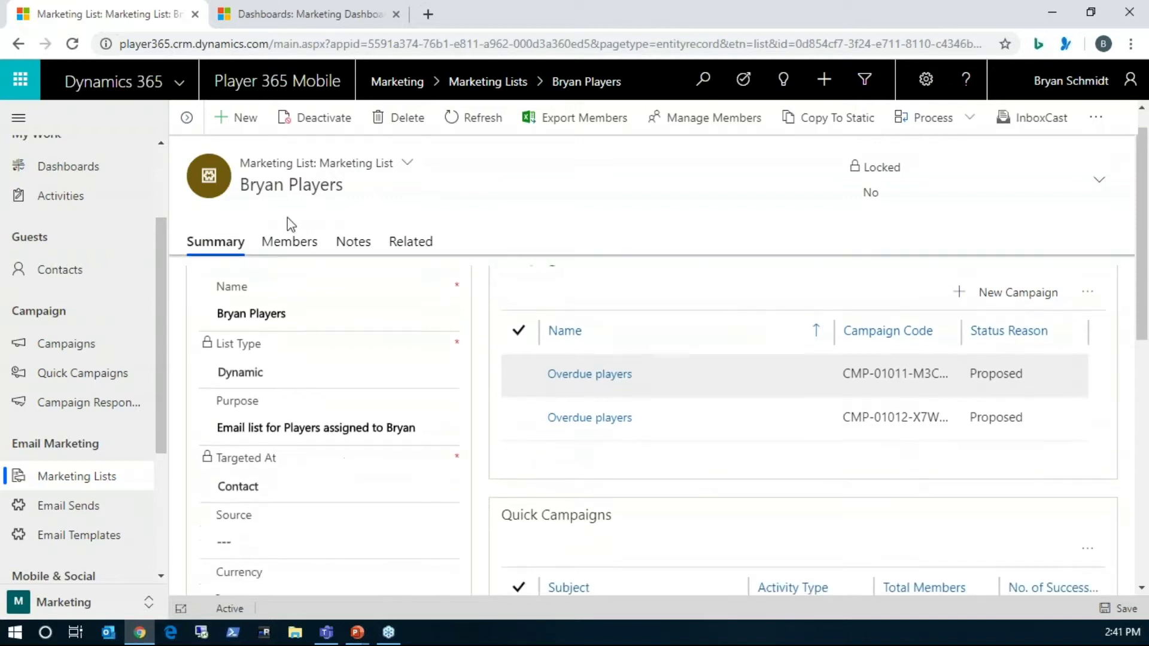
left_click(290, 216)
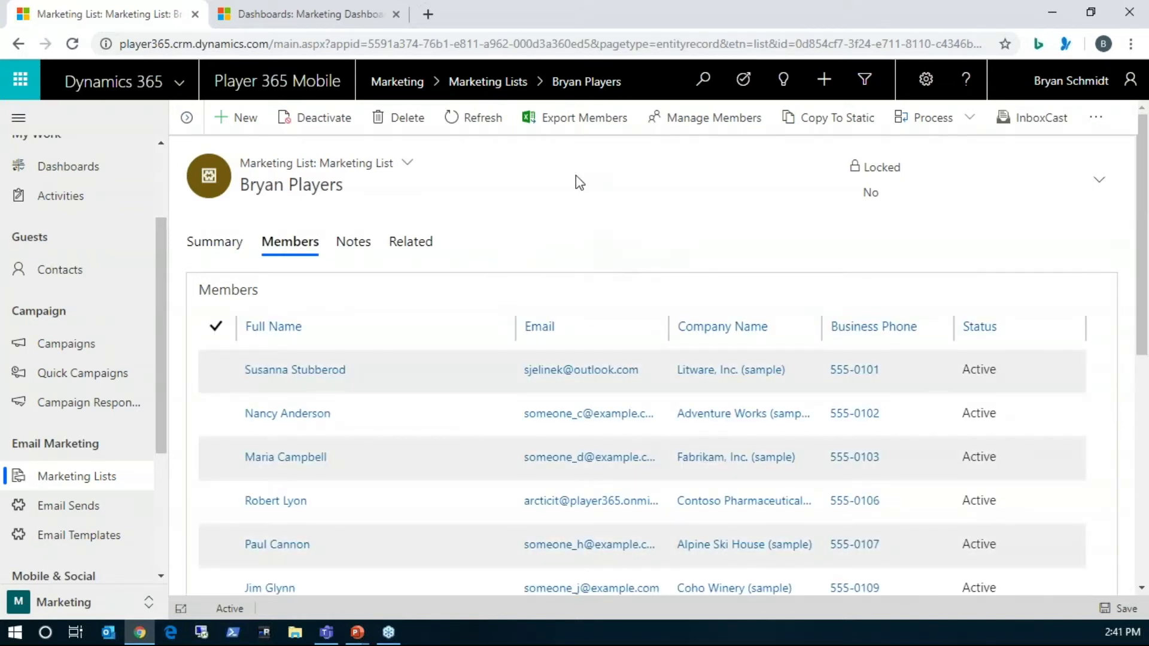
left_click(693, 120)
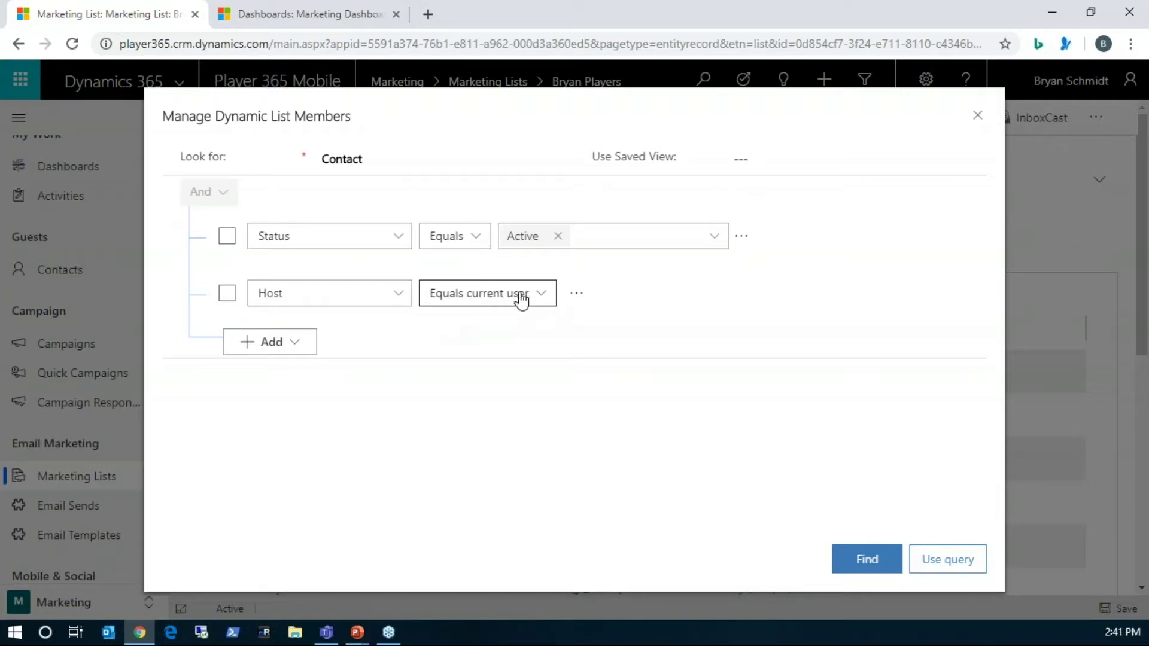
left_click(979, 118)
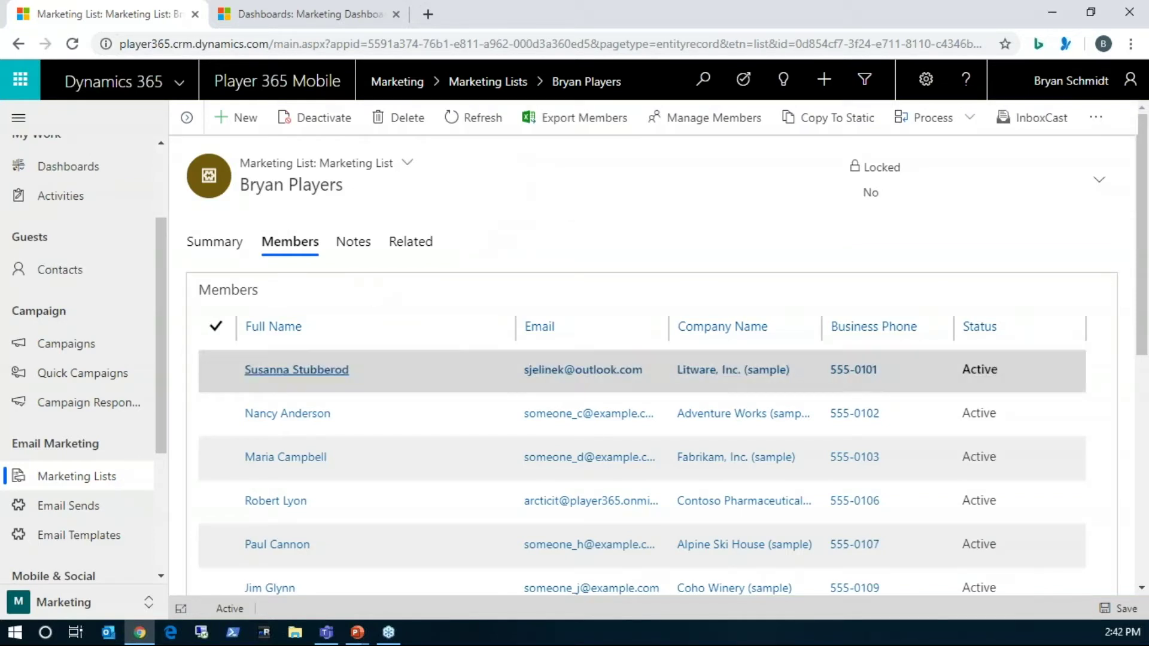
- Open the static marketing list Platinum Tier - Campaign Automation and add the player's contact record to its members
left_click(483, 89)
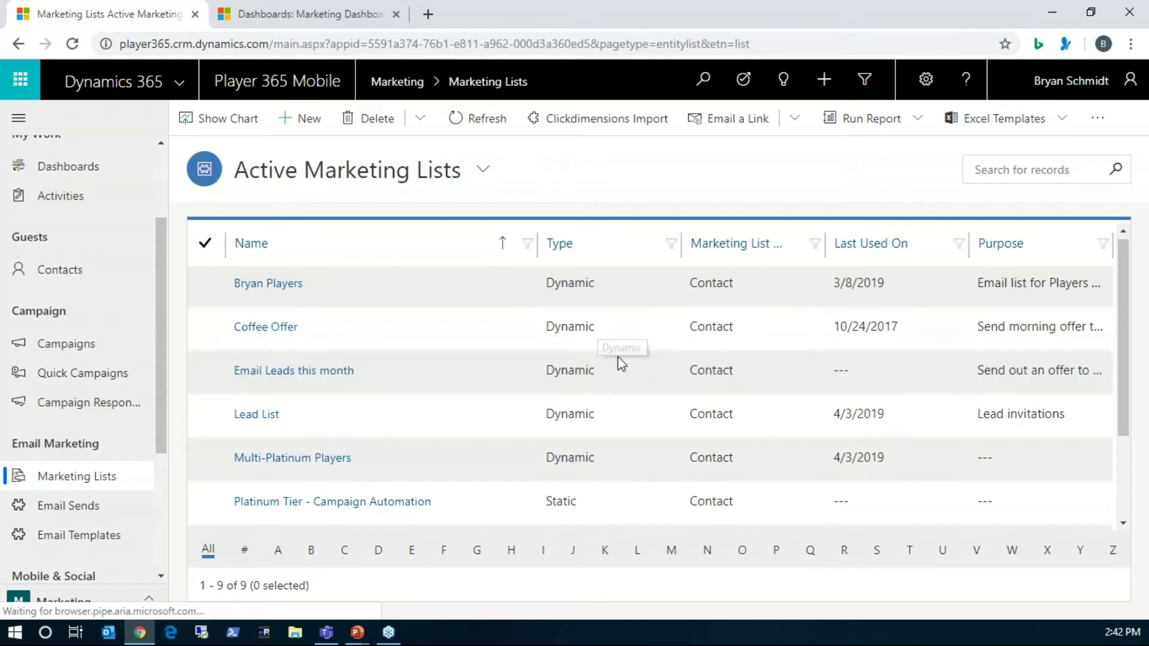
scroll(536, 398, "down", 2)
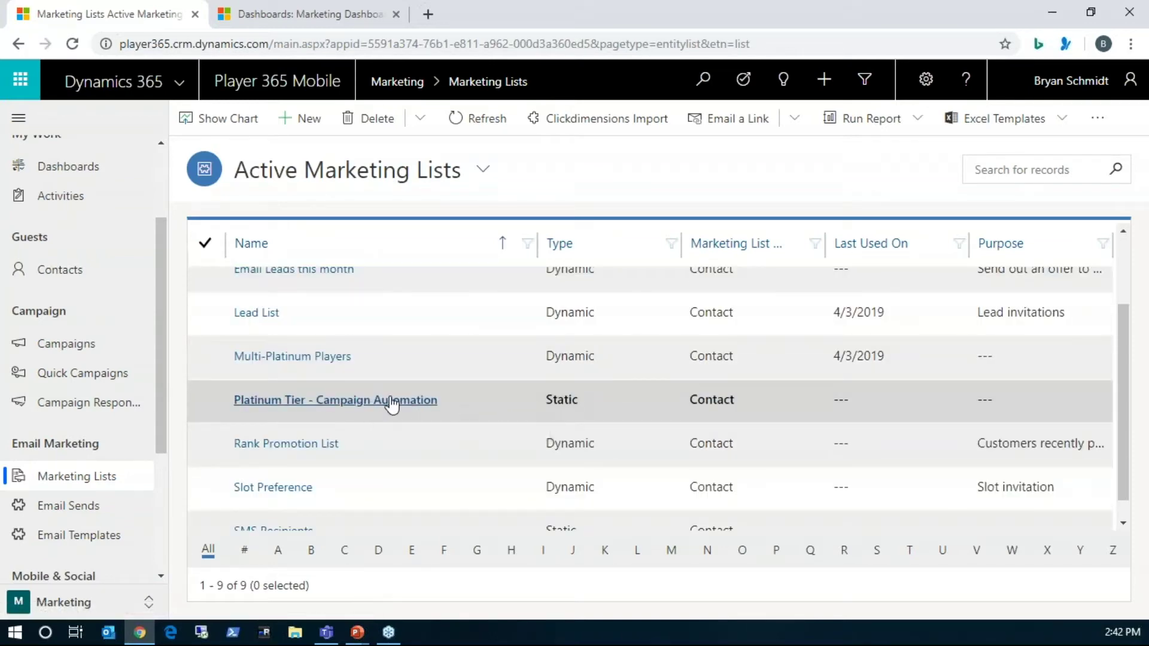
left_click(391, 401)
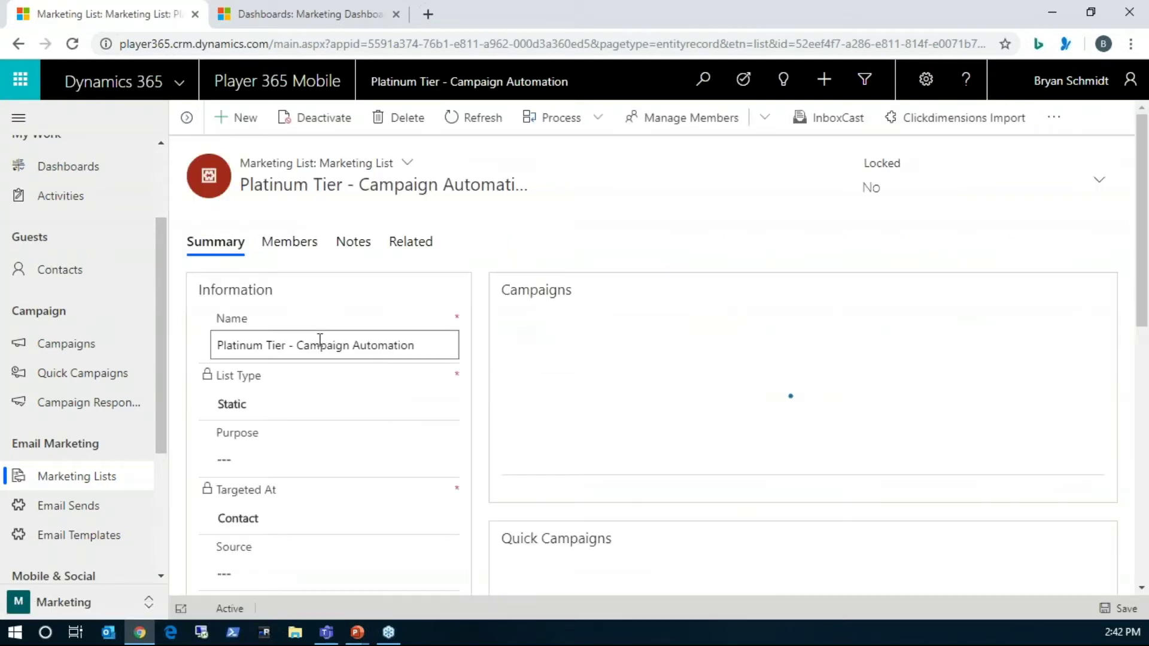
left_click(293, 247)
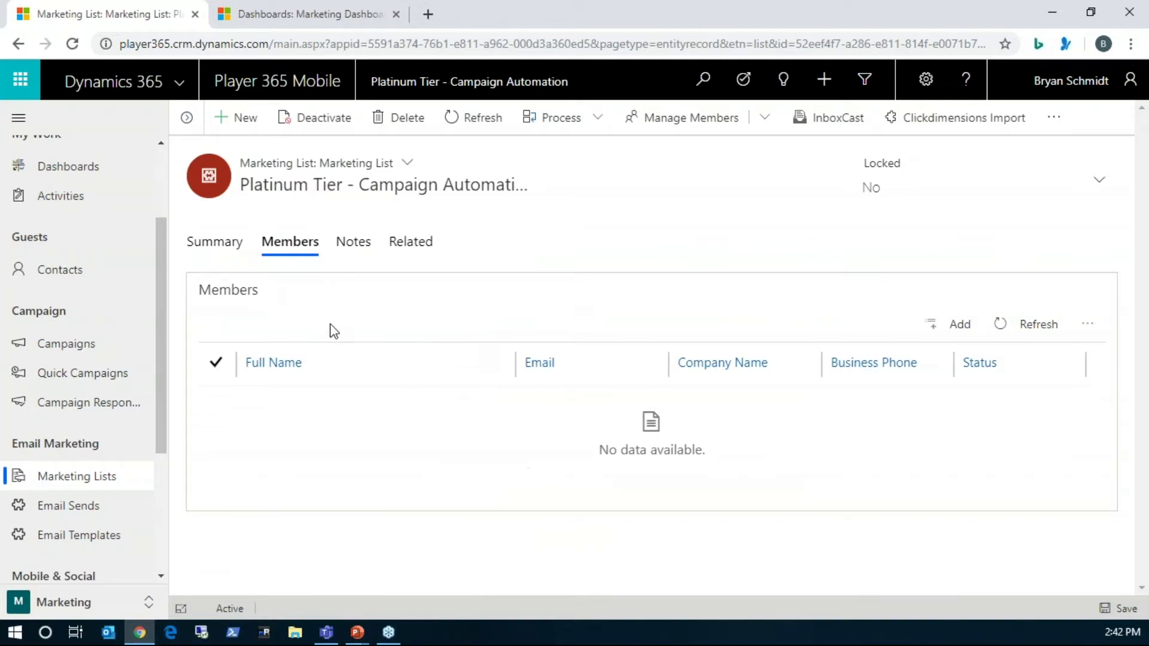
left_click(686, 122)
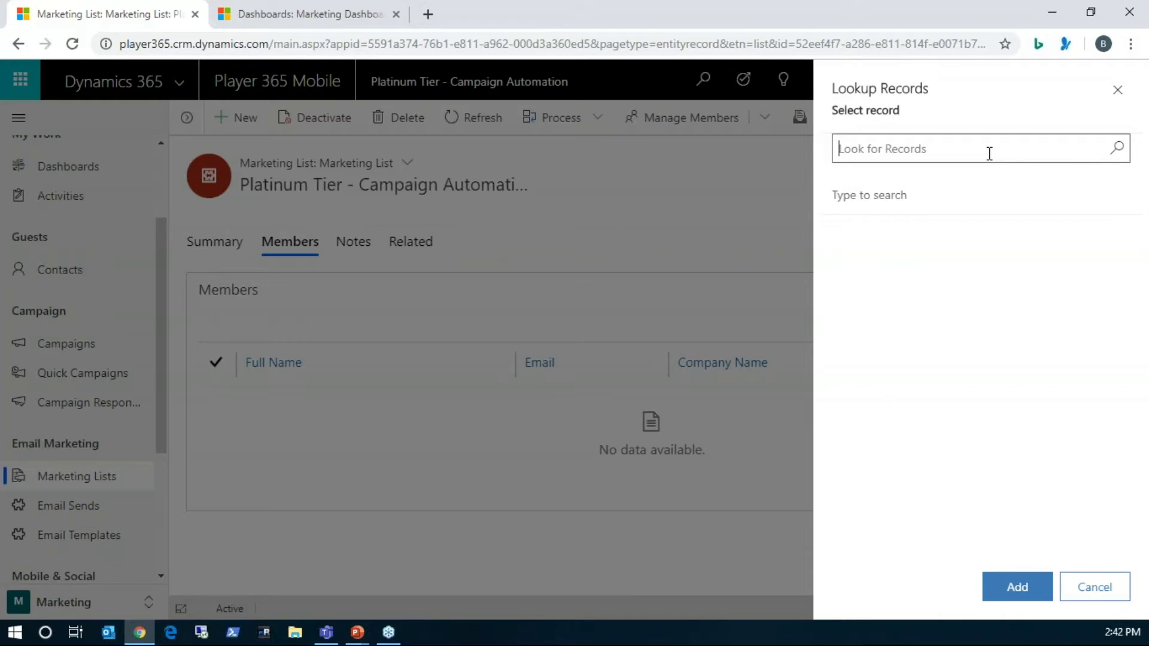
type("abraham")
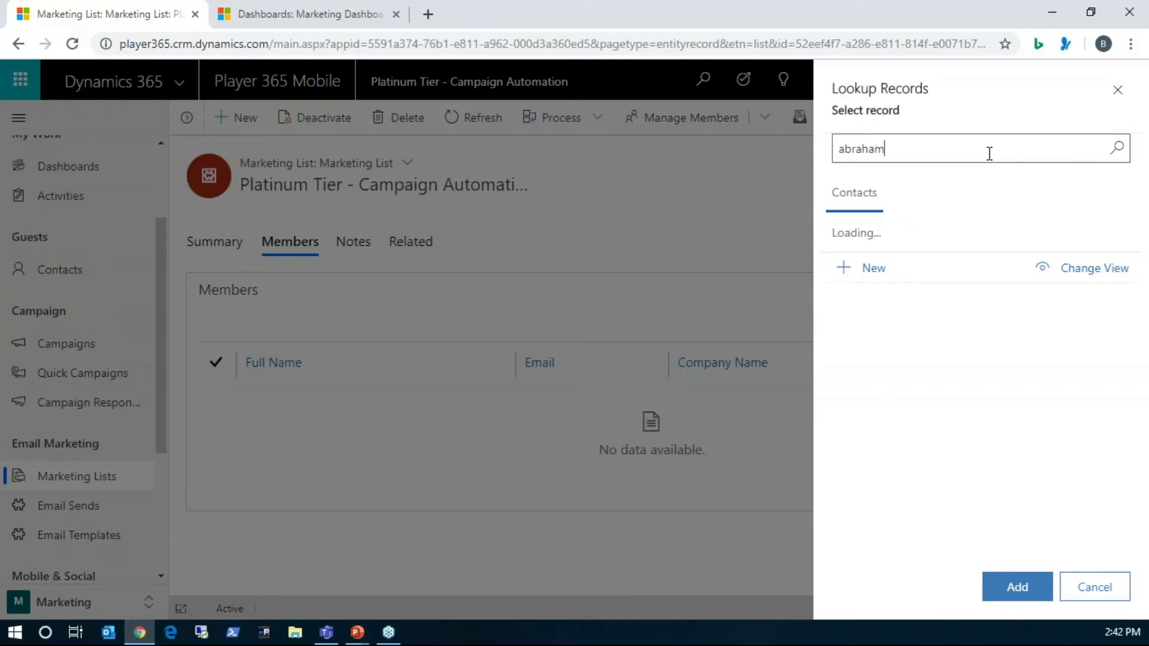
left_click(991, 258)
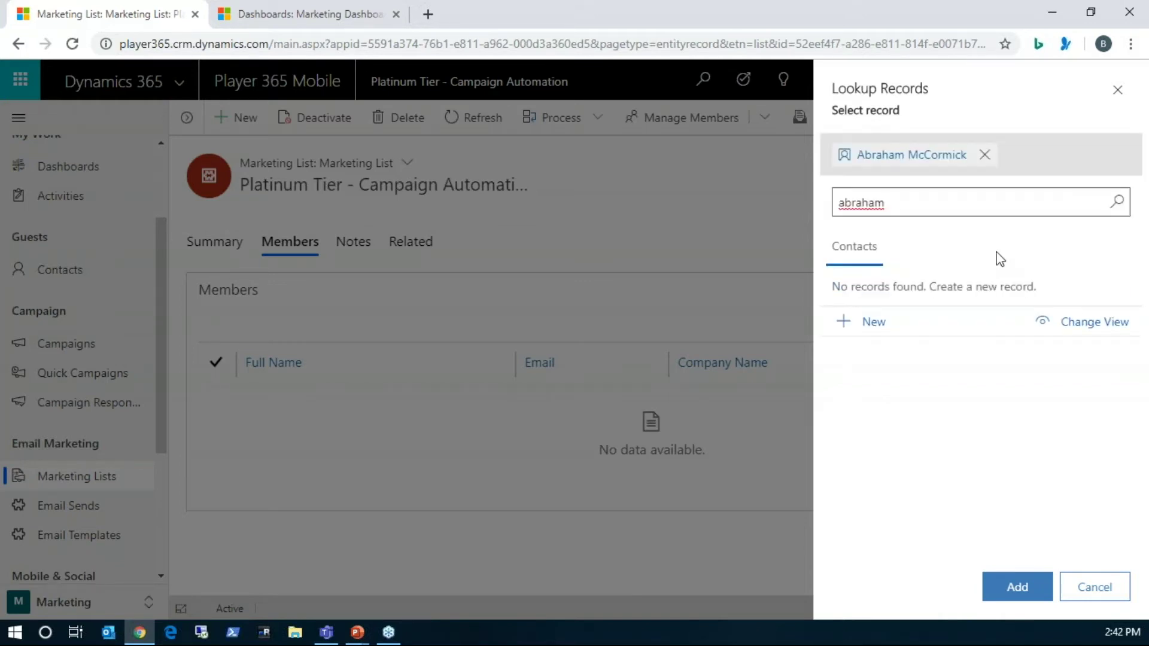
left_click(1021, 598)
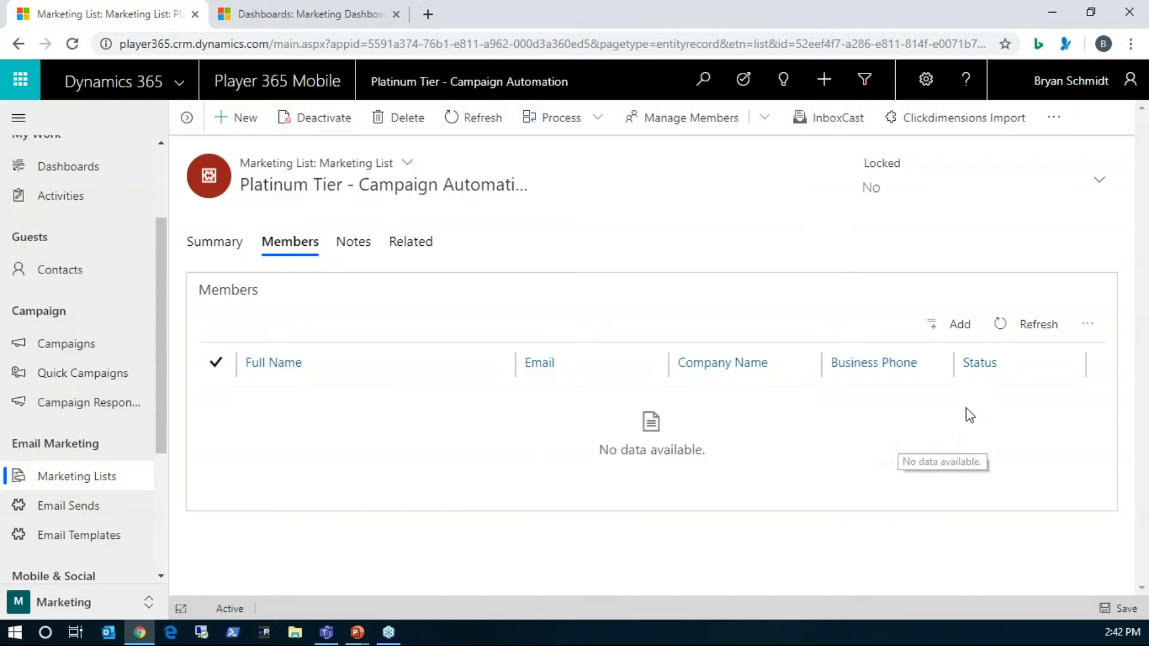
- Open the BBQ Party quick campaign from the host's player marketing list and review its summary, selected members and excluded members
left_click(90, 477)
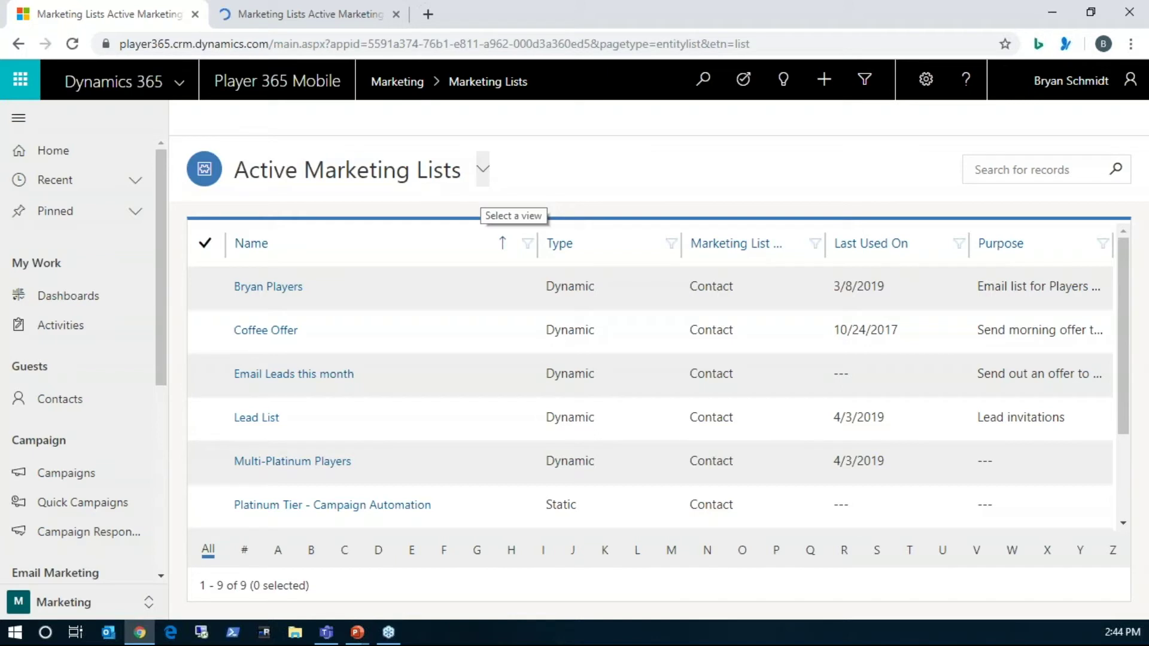
left_click(290, 282)
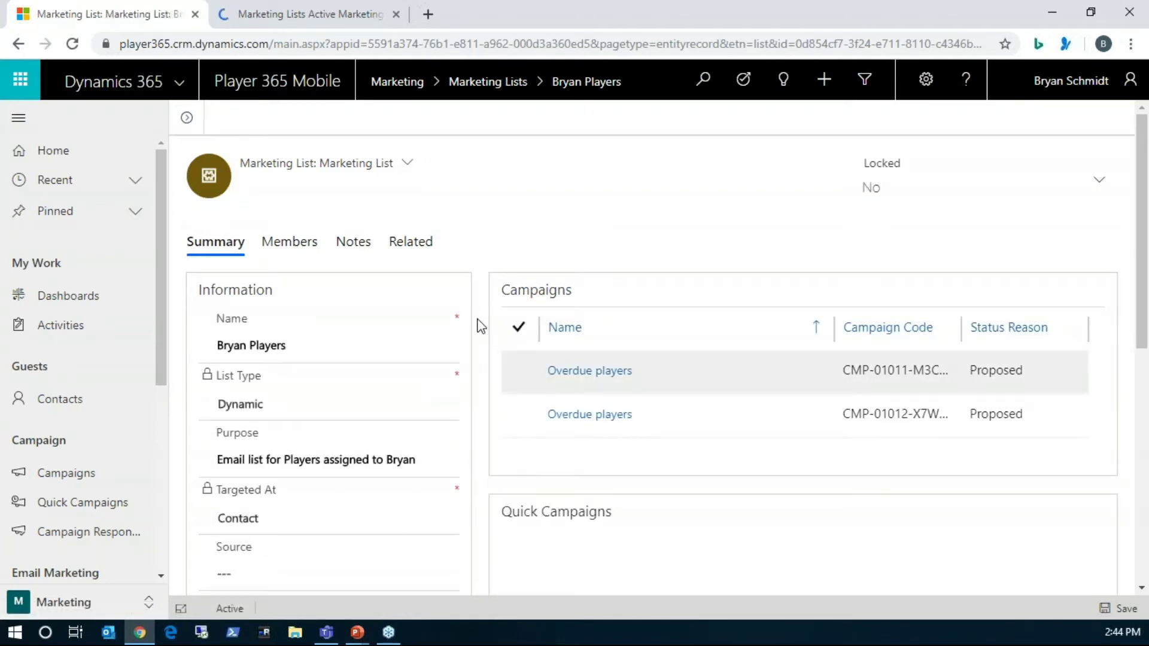
scroll(478, 329, "down", 1)
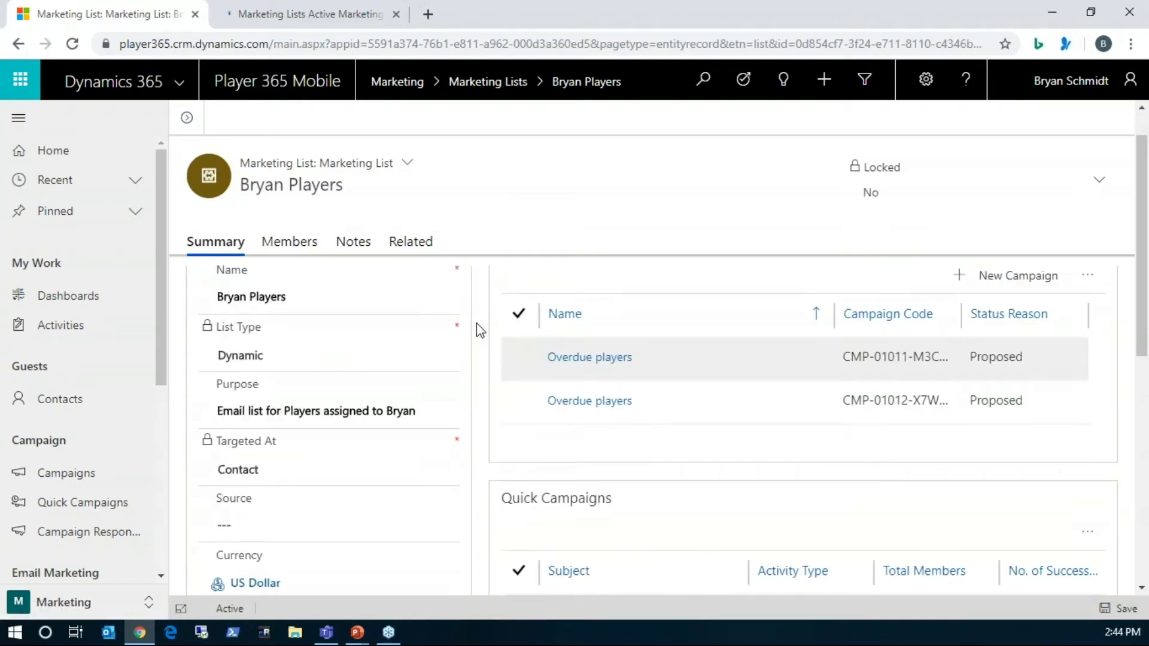
scroll(478, 332, "down", 3)
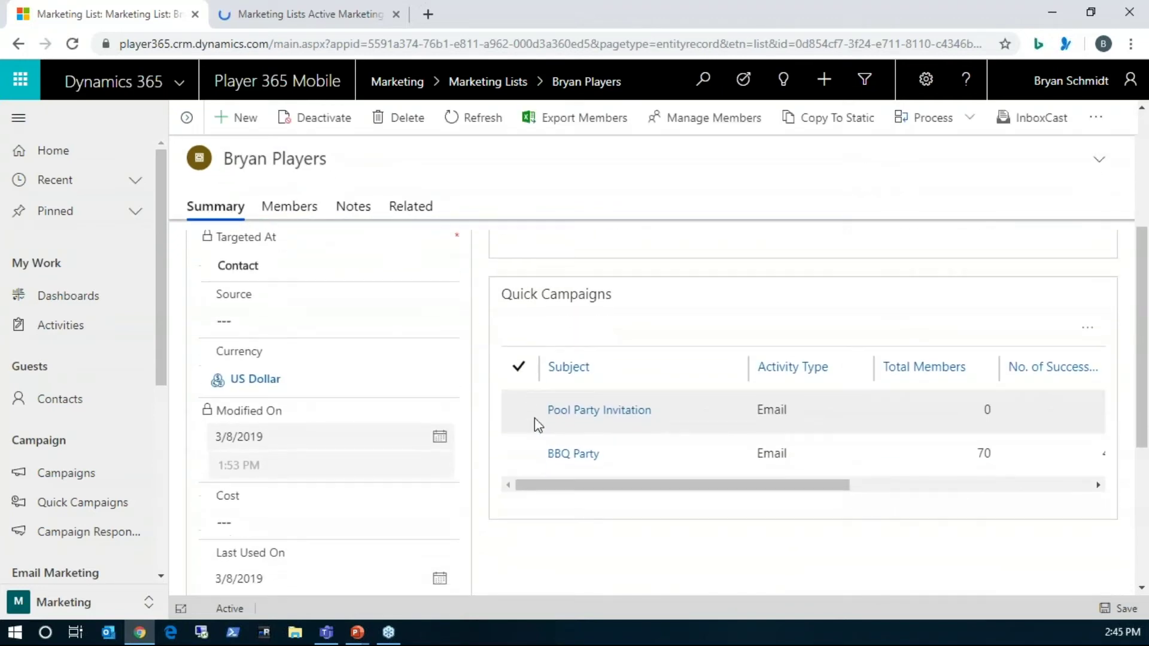
left_click(578, 455)
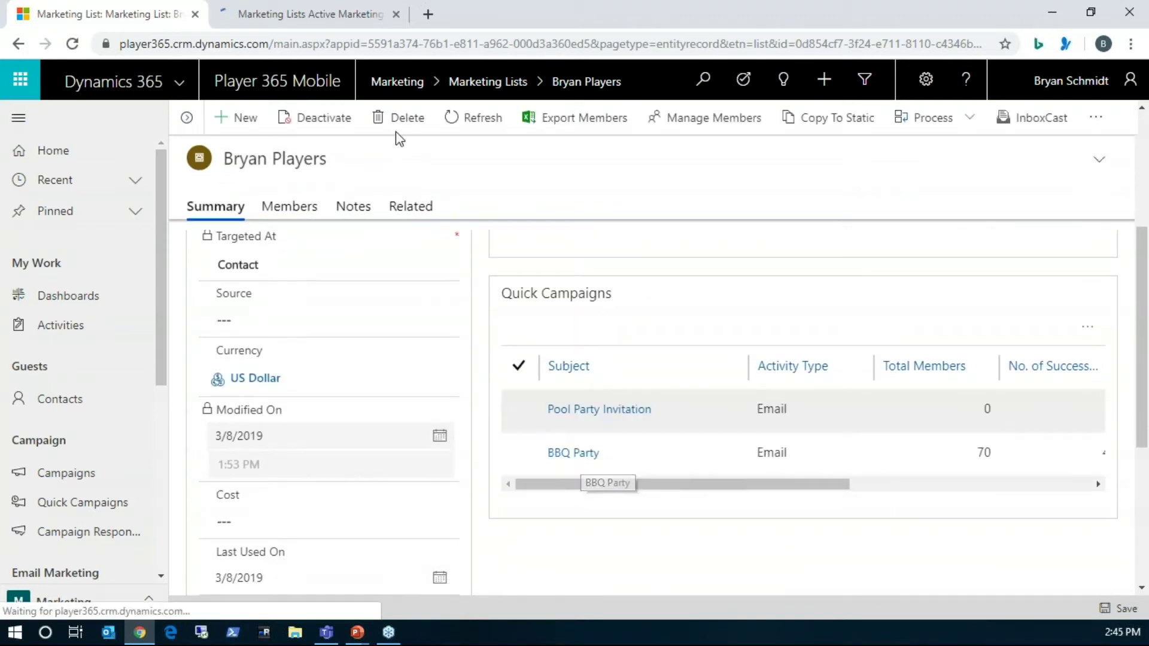
left_click(608, 461)
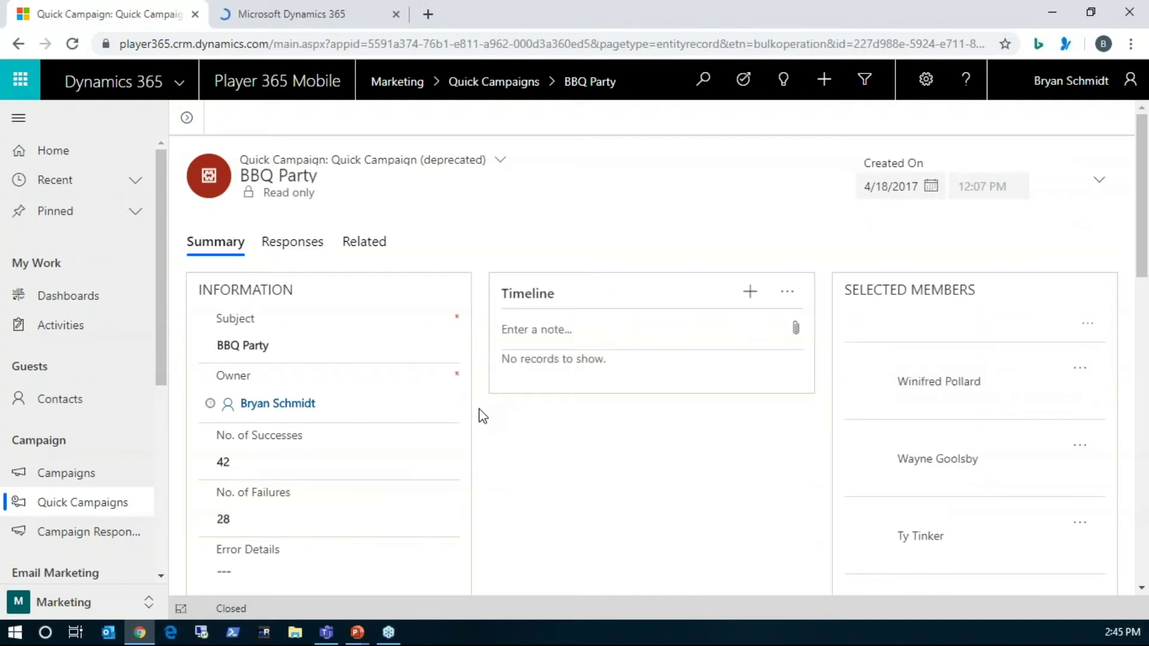
scroll(483, 416, "down", 1)
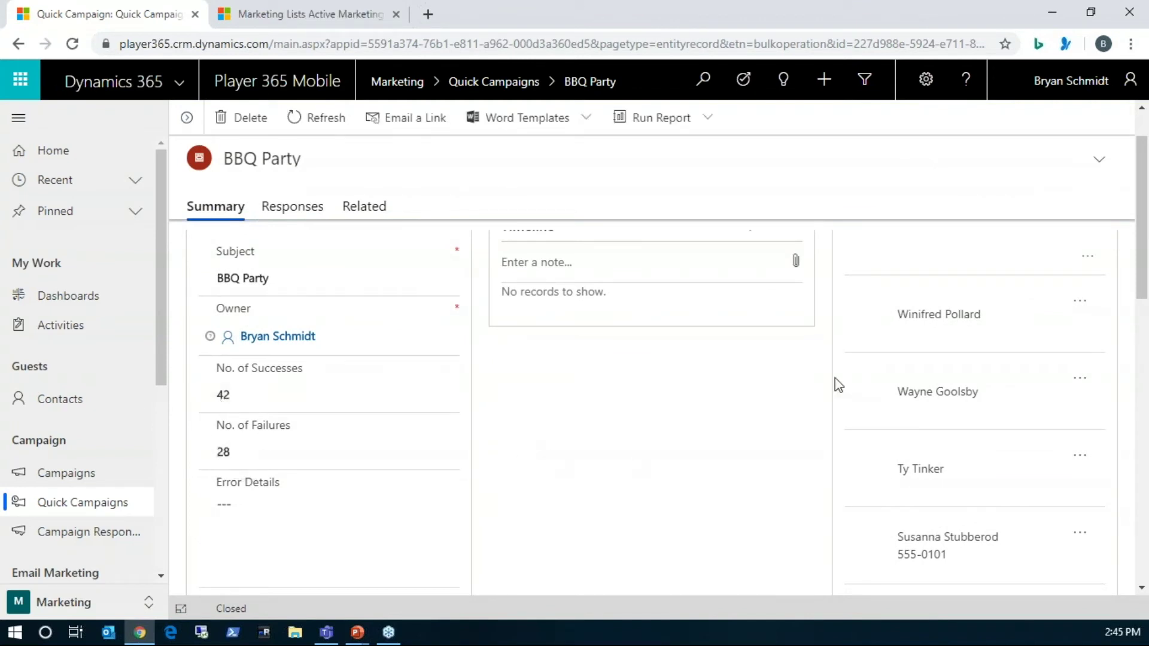
scroll(836, 380, "up", 1)
scroll(844, 382, "down", 1)
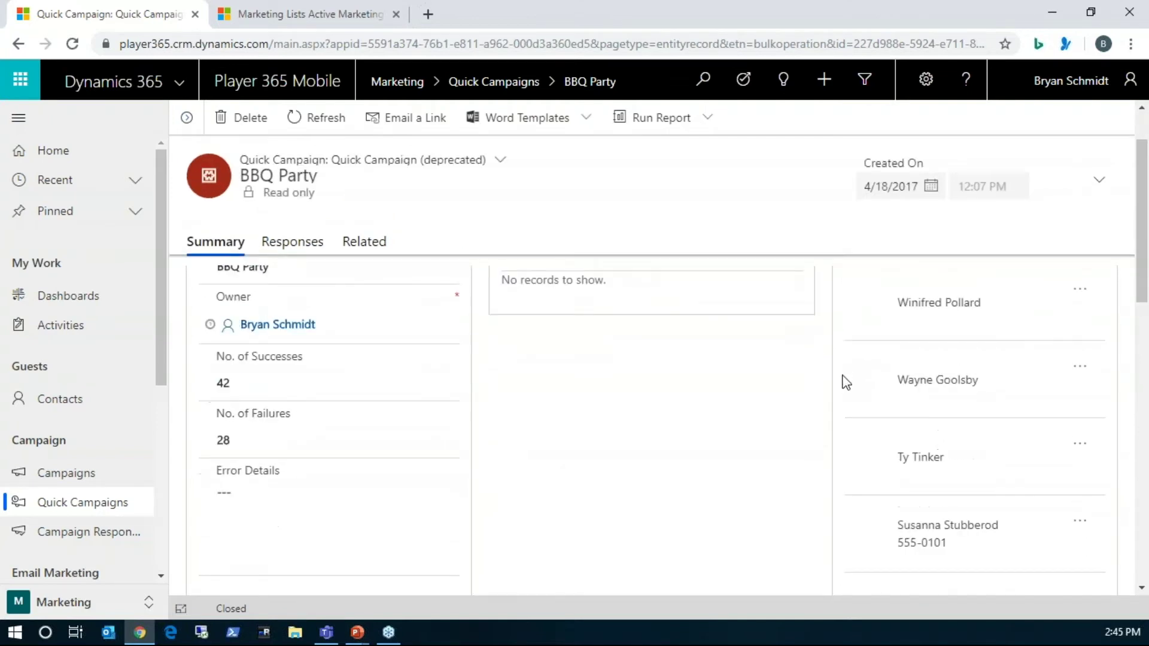
scroll(844, 381, "down", 5)
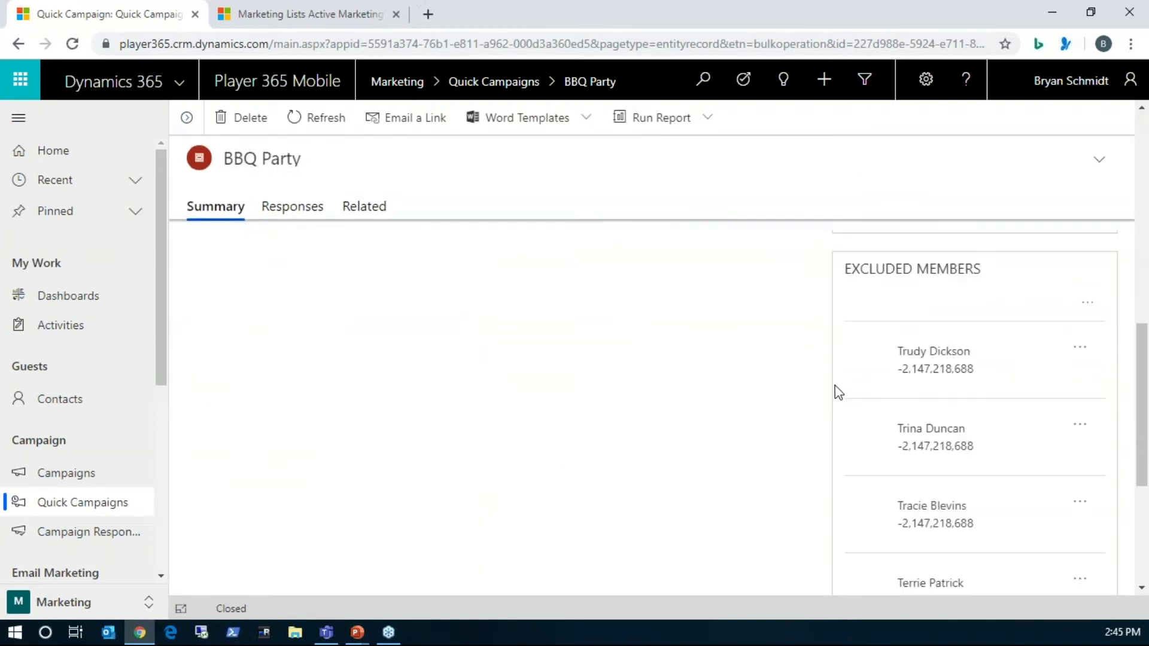
scroll(834, 526, "down", 1)
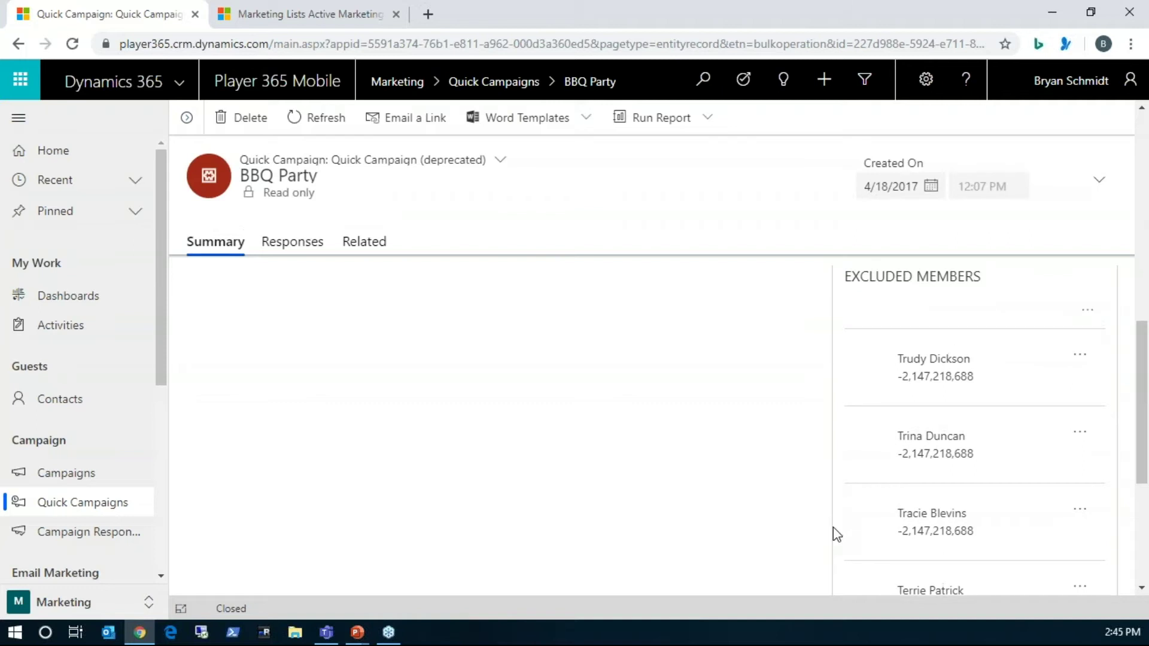
- Review the BBQ Party quick campaign's excluded members, its responses, and its summary
scroll(838, 535, "down", 2)
scroll(838, 534, "up", 6)
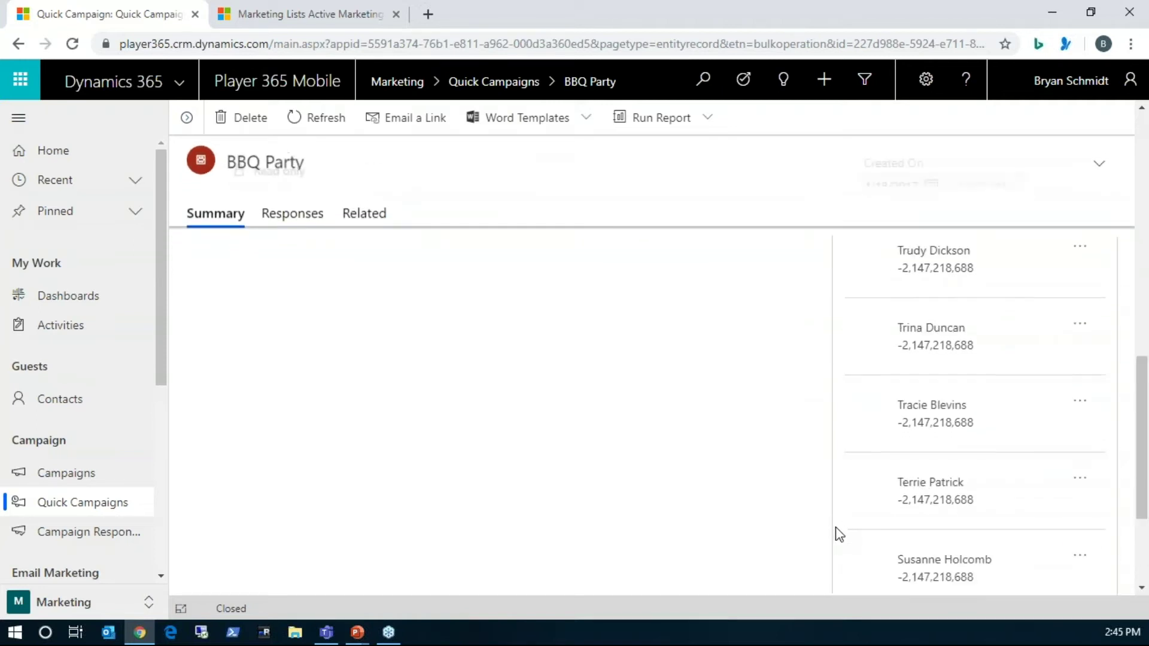
left_click(295, 243)
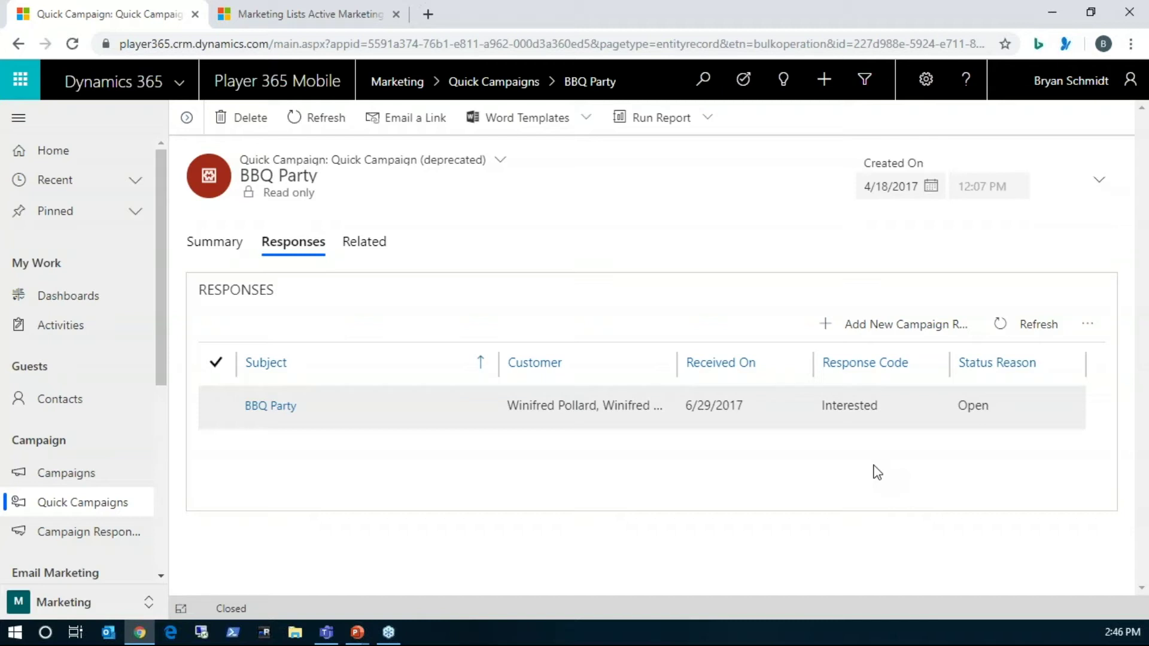
left_click(227, 253)
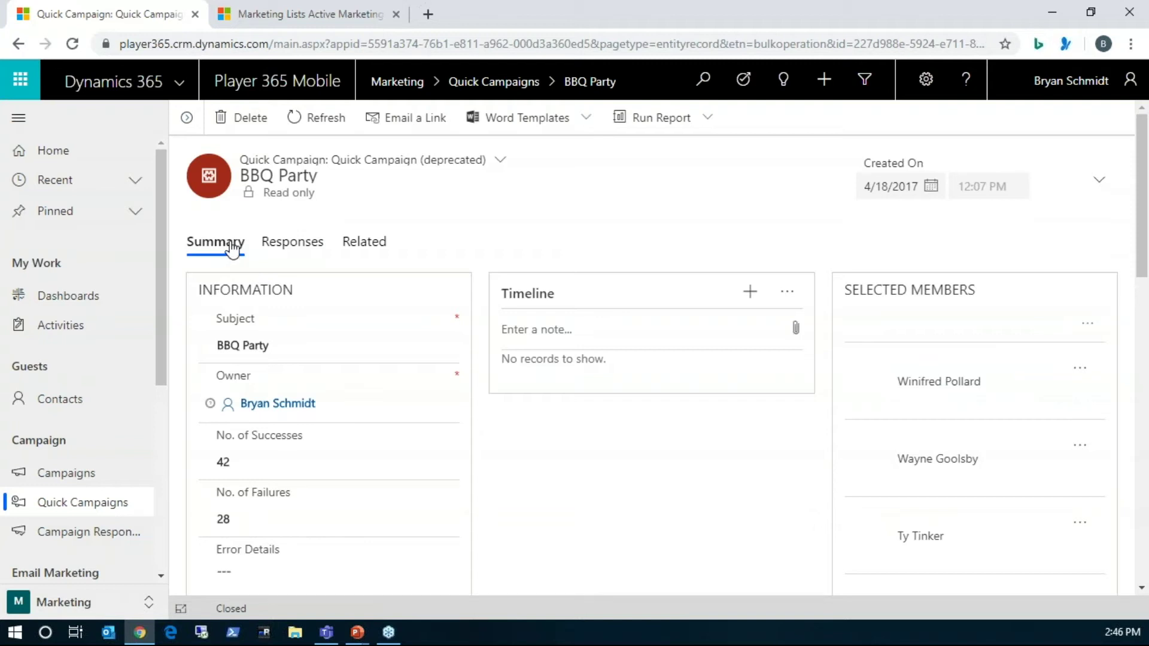
scroll(503, 473, "down", 10)
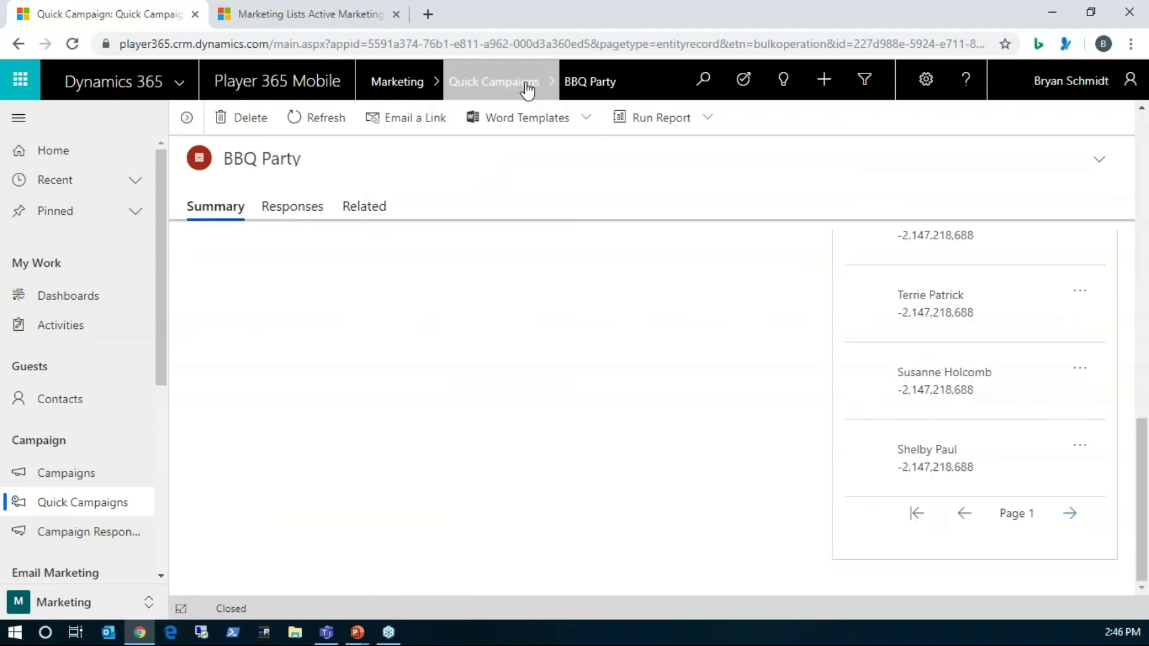
- Go to Email Sends in the classic Marketing area of the second browser tab and open the CRISS ANGEL RAW:THE MINDFREAK UNPLUGGED draft
scroll(149, 444, "down", 1)
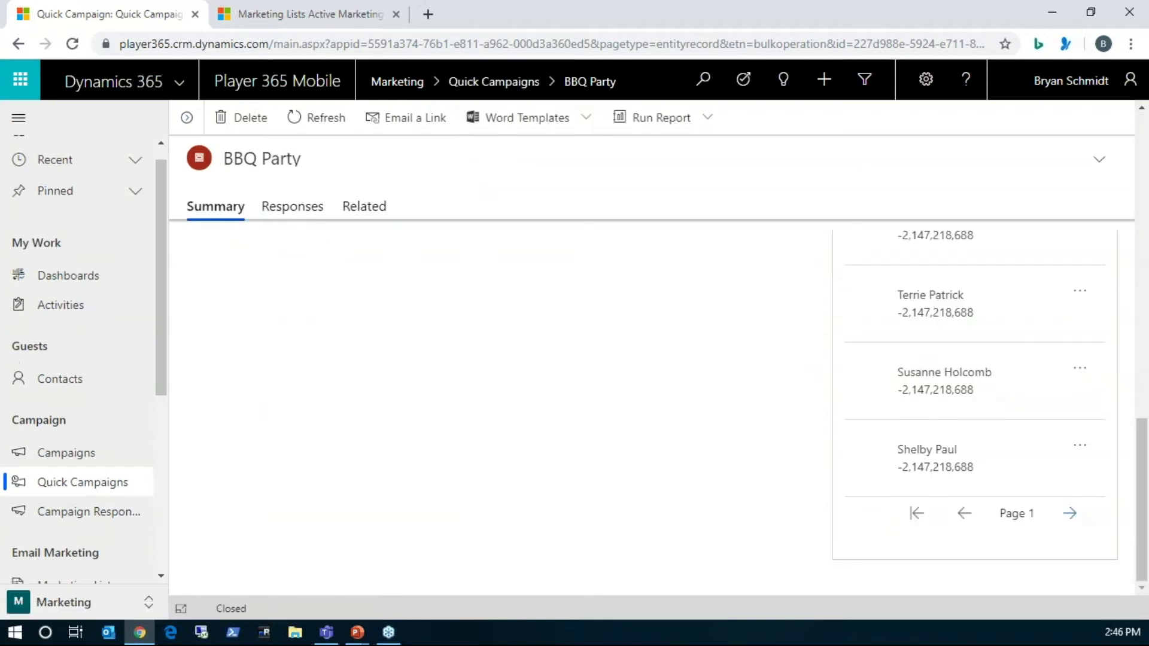
scroll(128, 456, "down", 3)
left_click(97, 418)
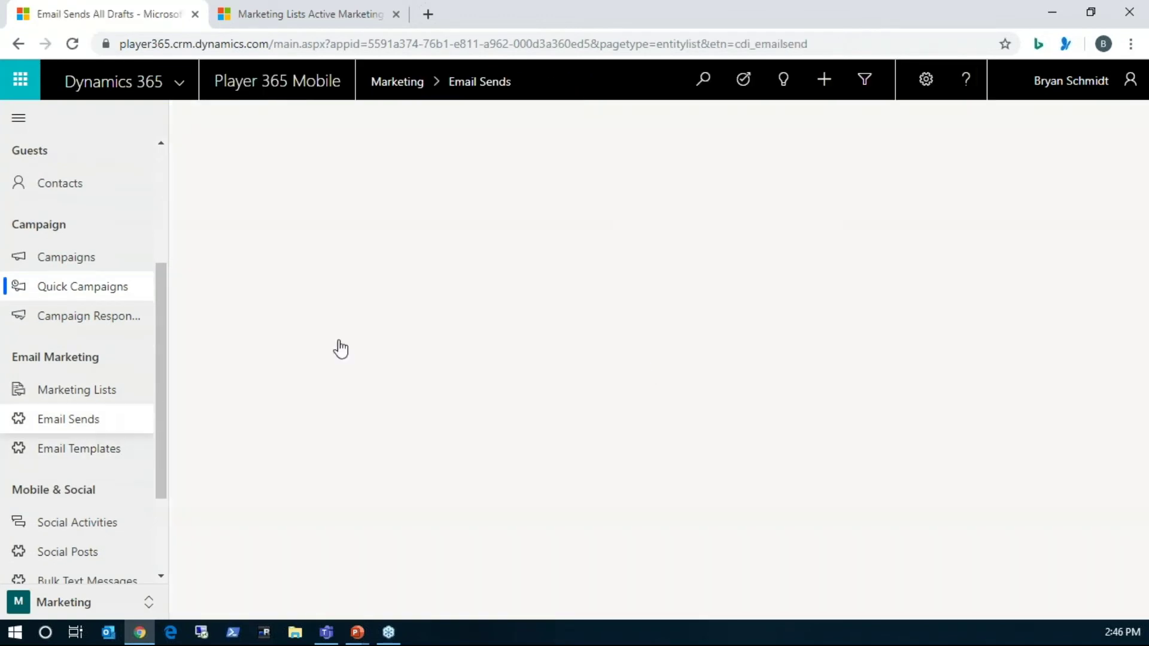
left_click(328, 15)
left_click(300, 84)
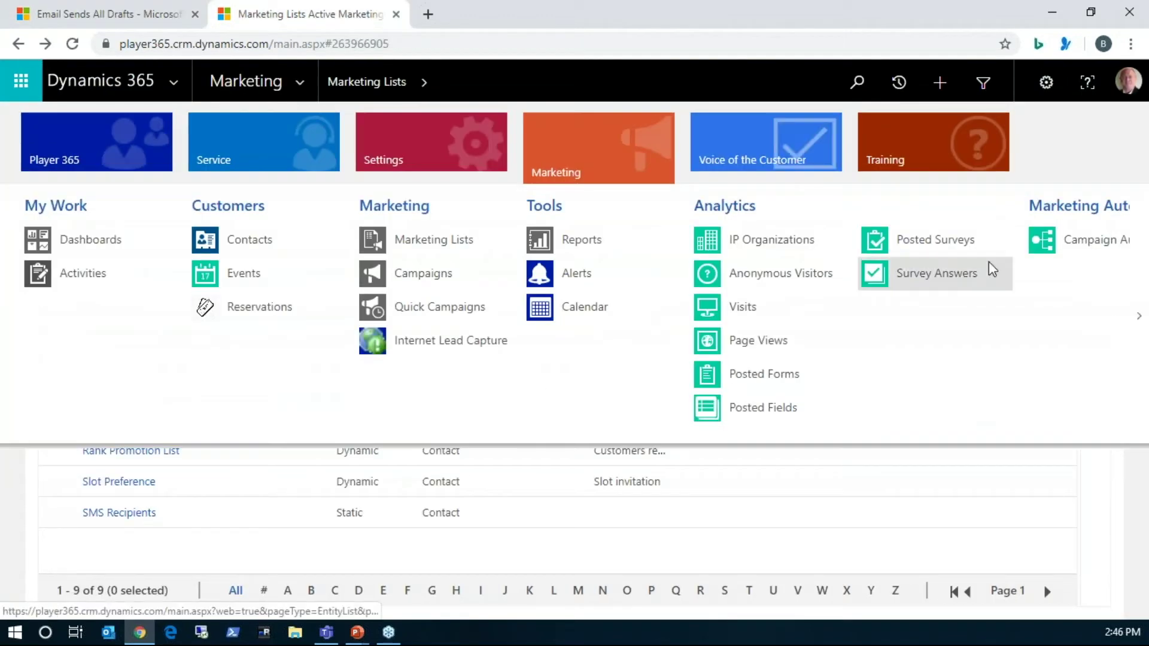
left_click(1138, 317)
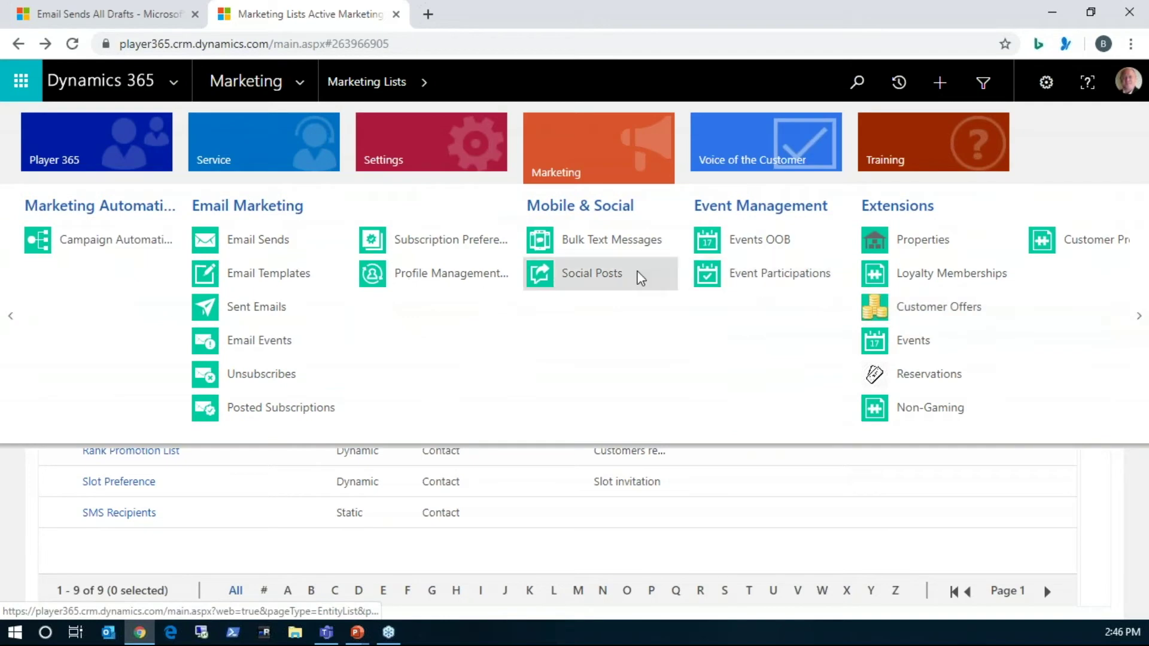
left_click(282, 243)
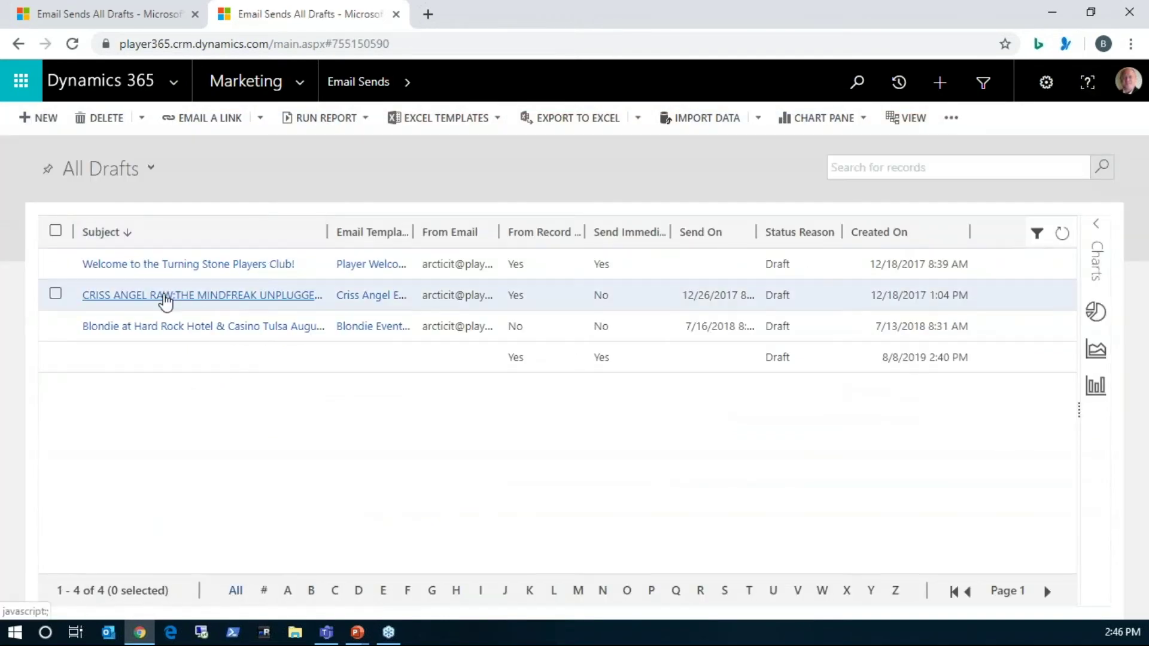
left_click(167, 296)
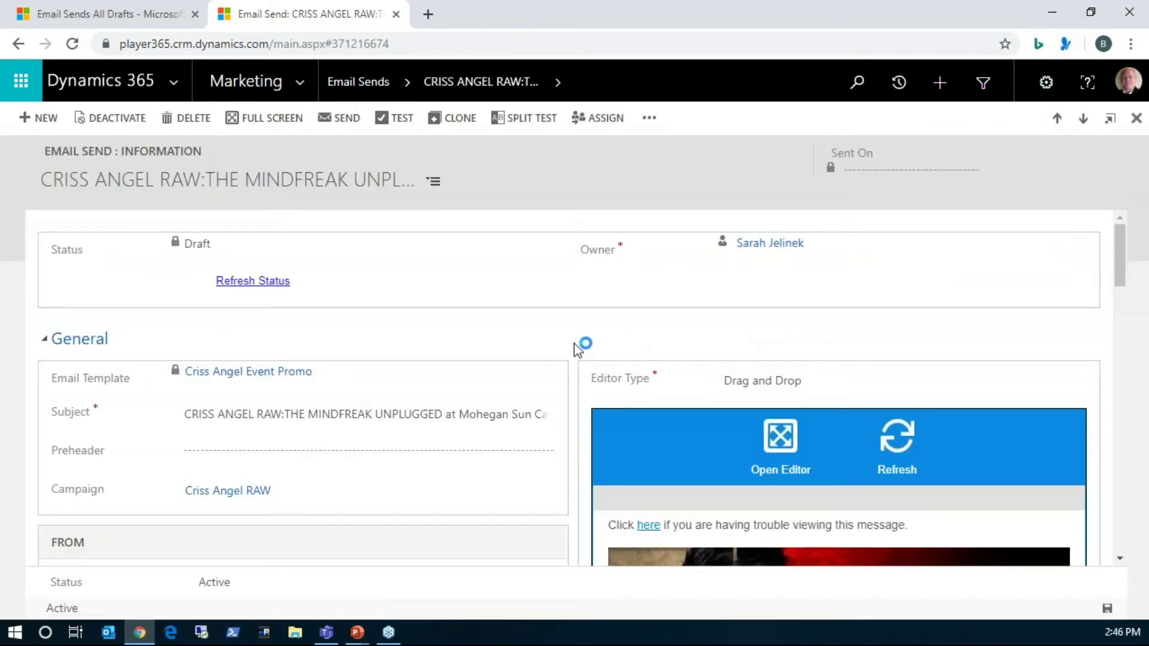
- Review the Criss Angel email send's sender, delivery schedule, recipient marketing lists and message preview
scroll(1119, 272, "down", 3)
scroll(1118, 266, "down", 4)
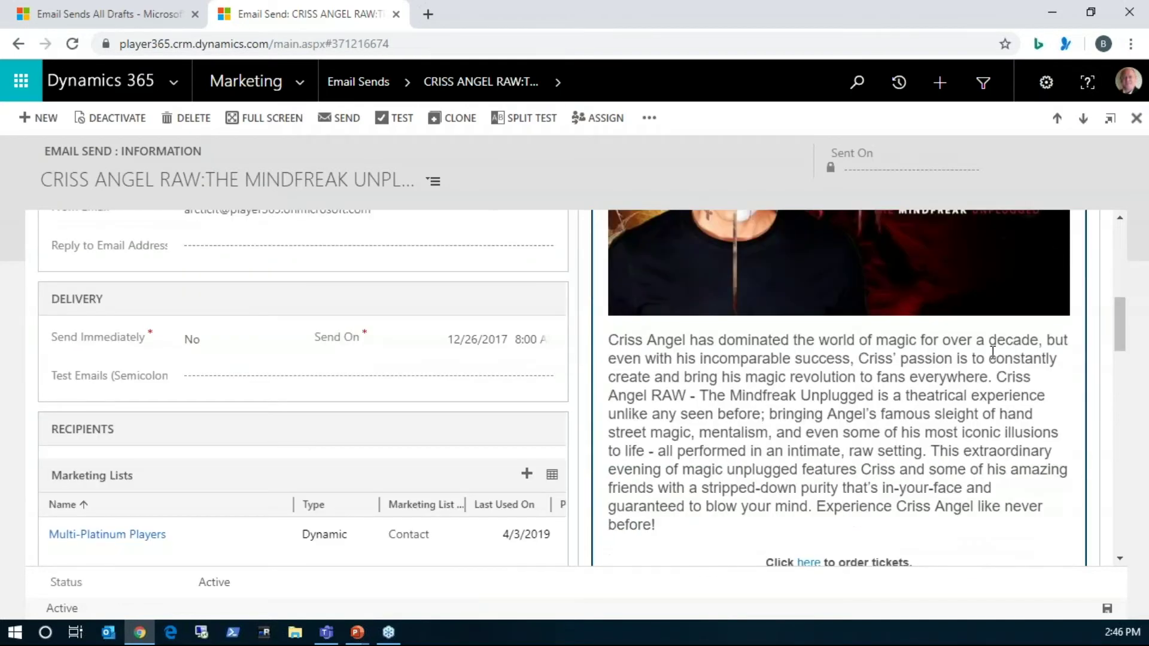
scroll(790, 482, "up", 1)
scroll(790, 482, "up", 4)
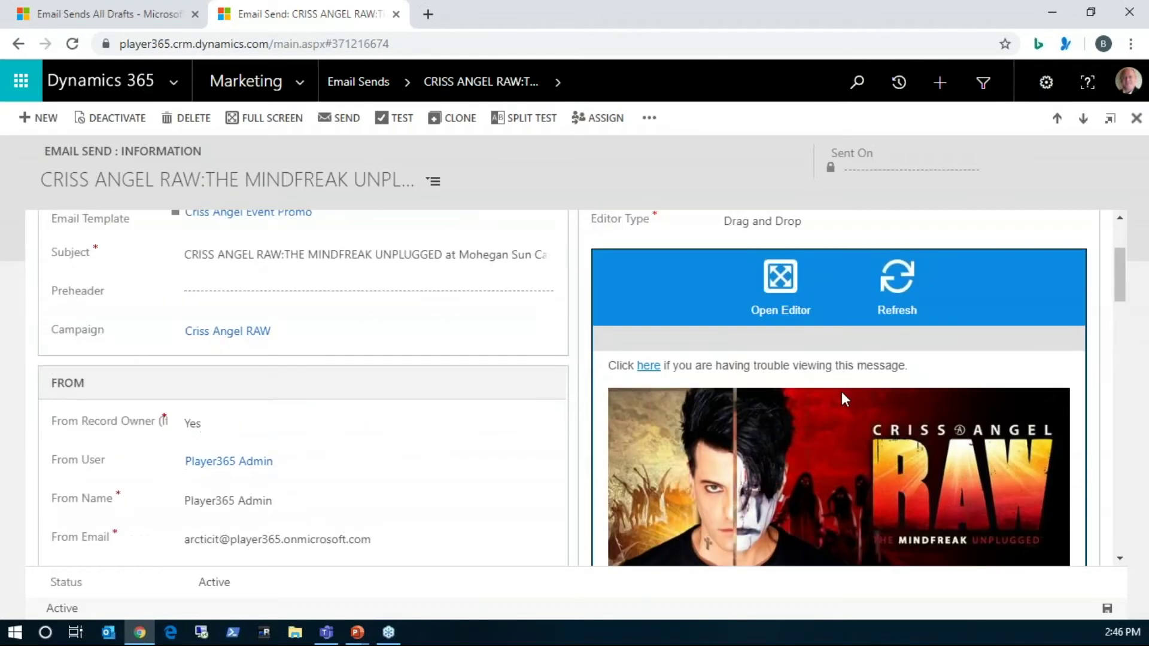
scroll(847, 412, "down", 3)
scroll(850, 414, "down", 4)
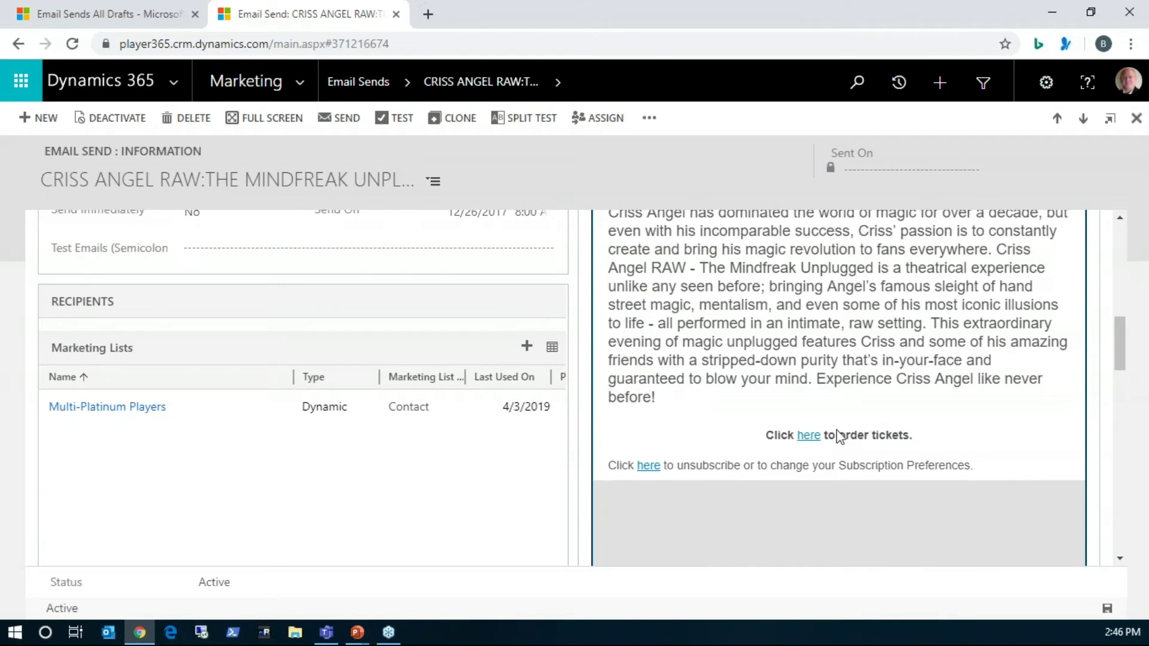
scroll(724, 308, "up", 1)
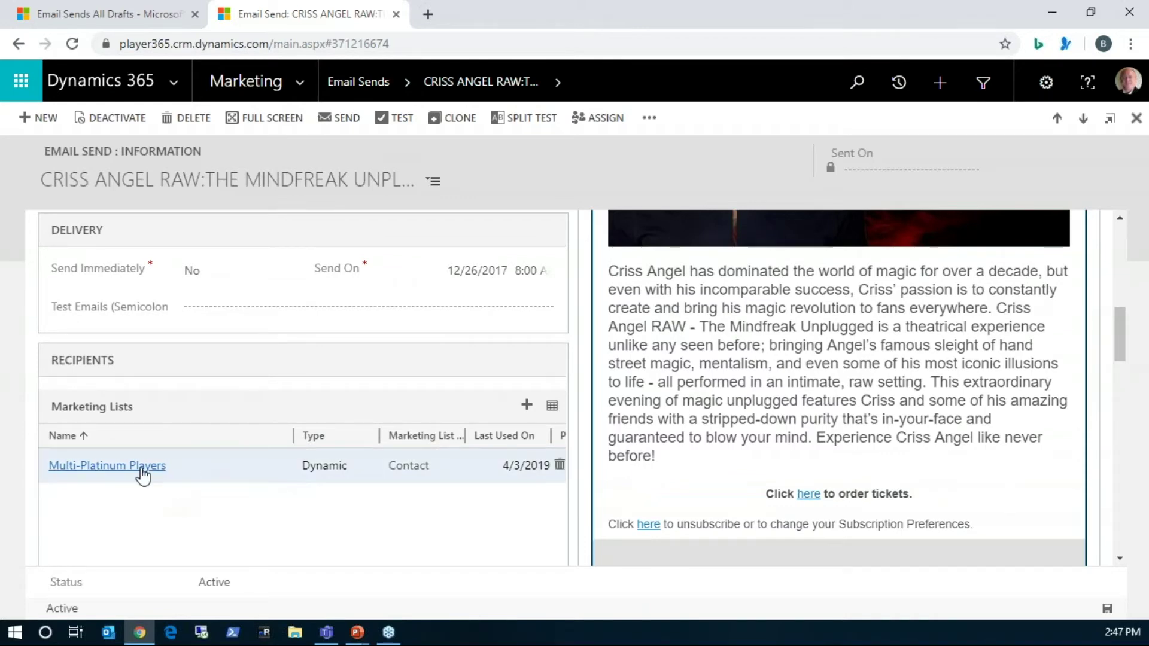
scroll(258, 505, "down", 5)
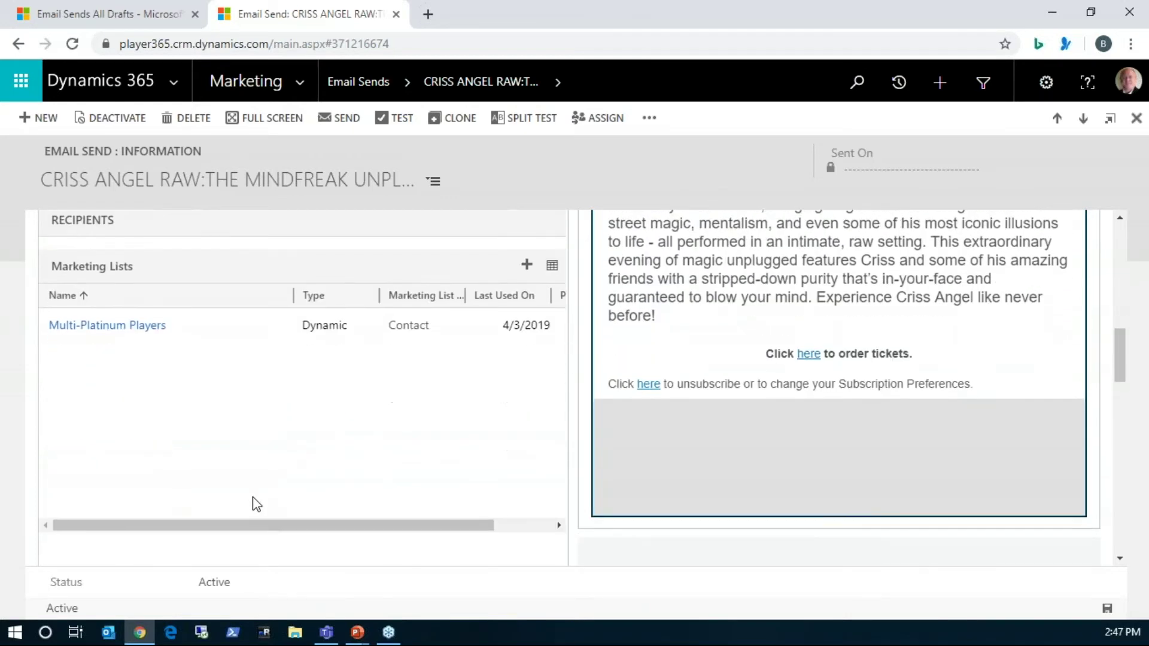
scroll(638, 509, "down", 6)
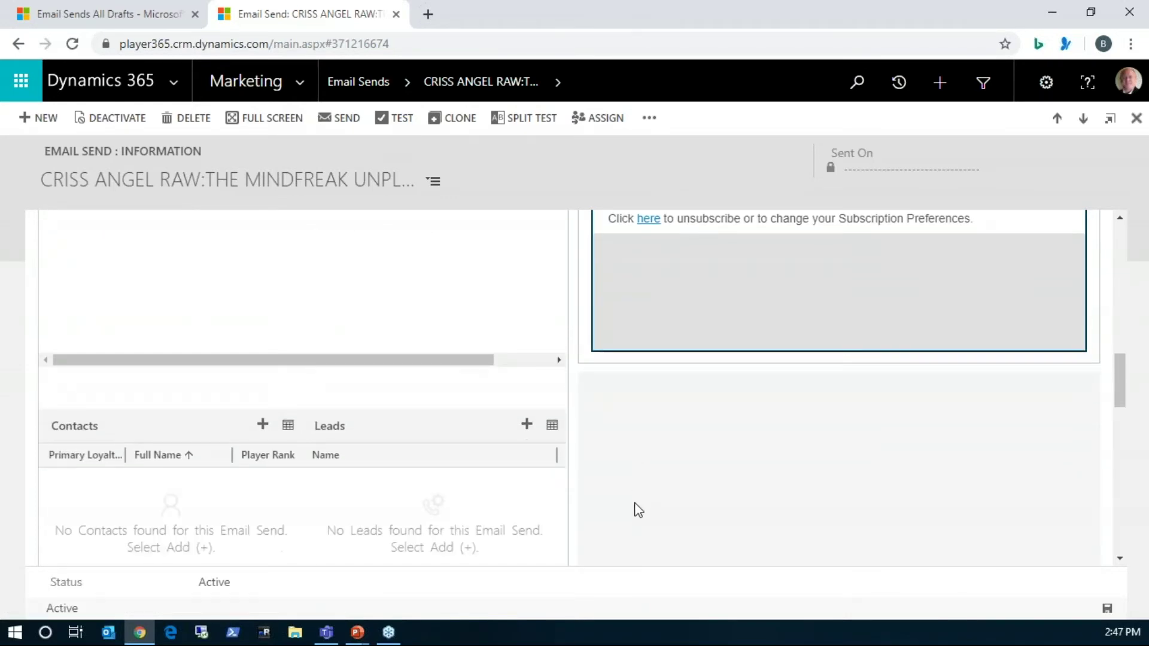
scroll(670, 422, "up", 15)
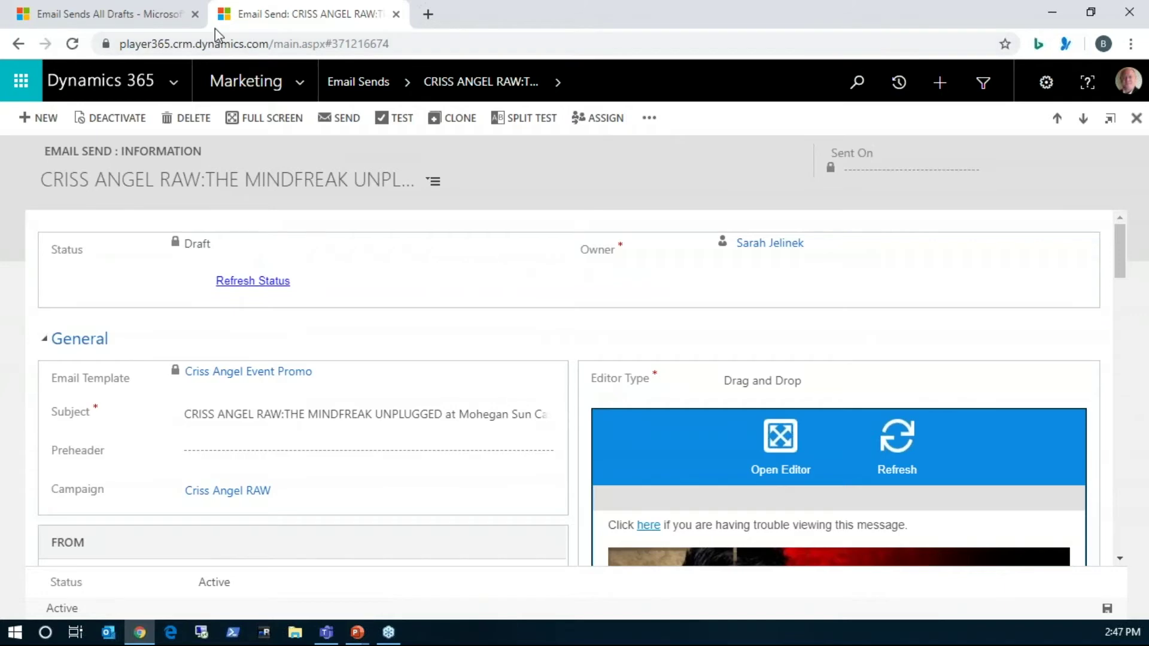
- Return to Player 365 Mobile and view the lists of social posts and bulk text messages
left_click(136, 17)
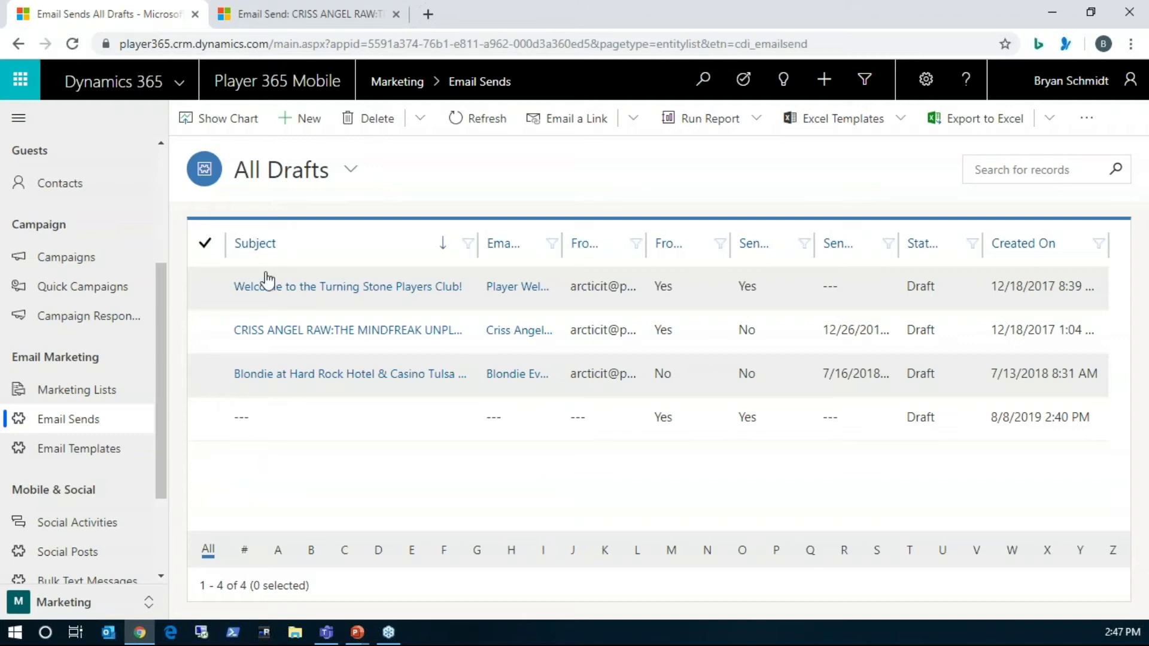
left_click_drag(162, 390, 166, 415)
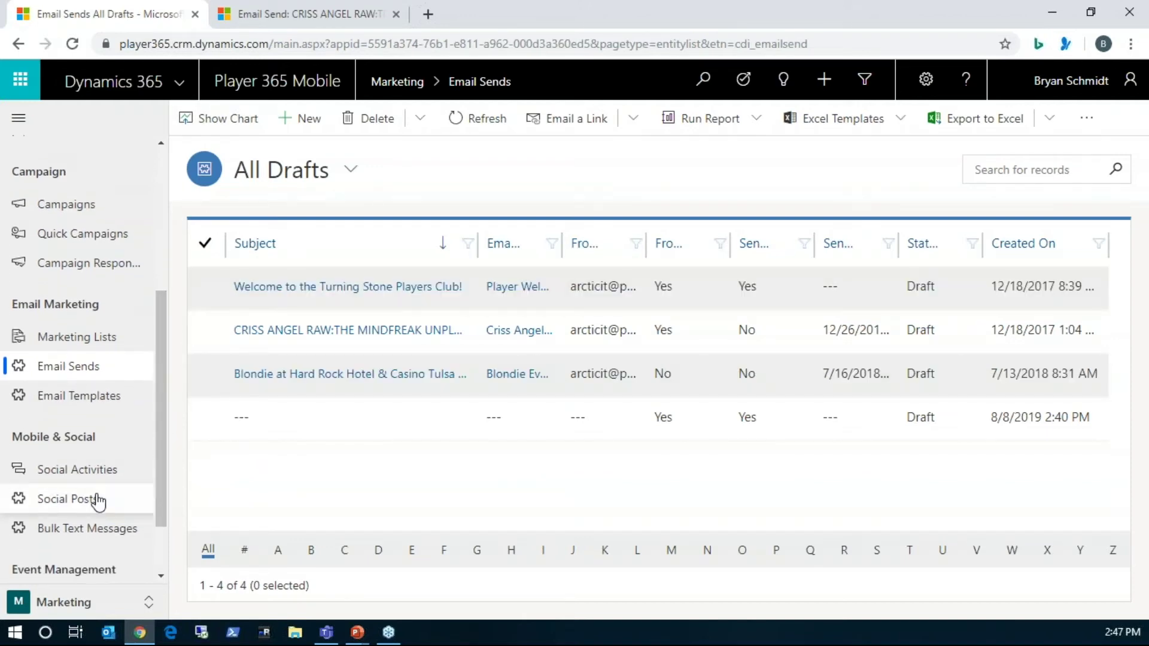
left_click(95, 500)
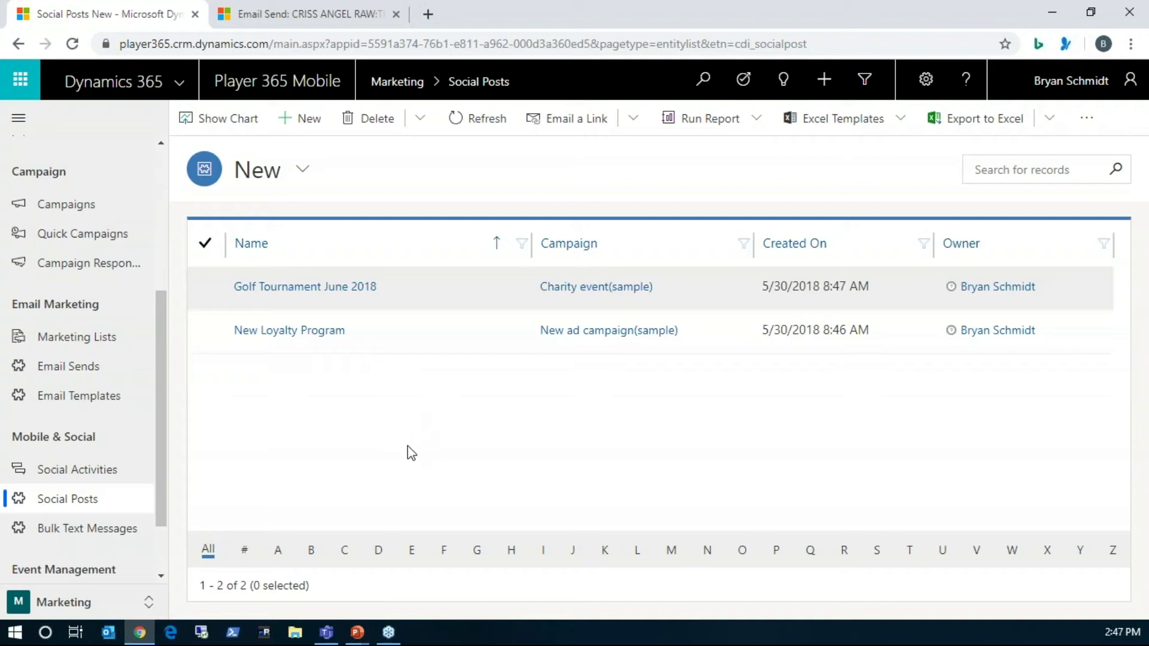
left_click(94, 529)
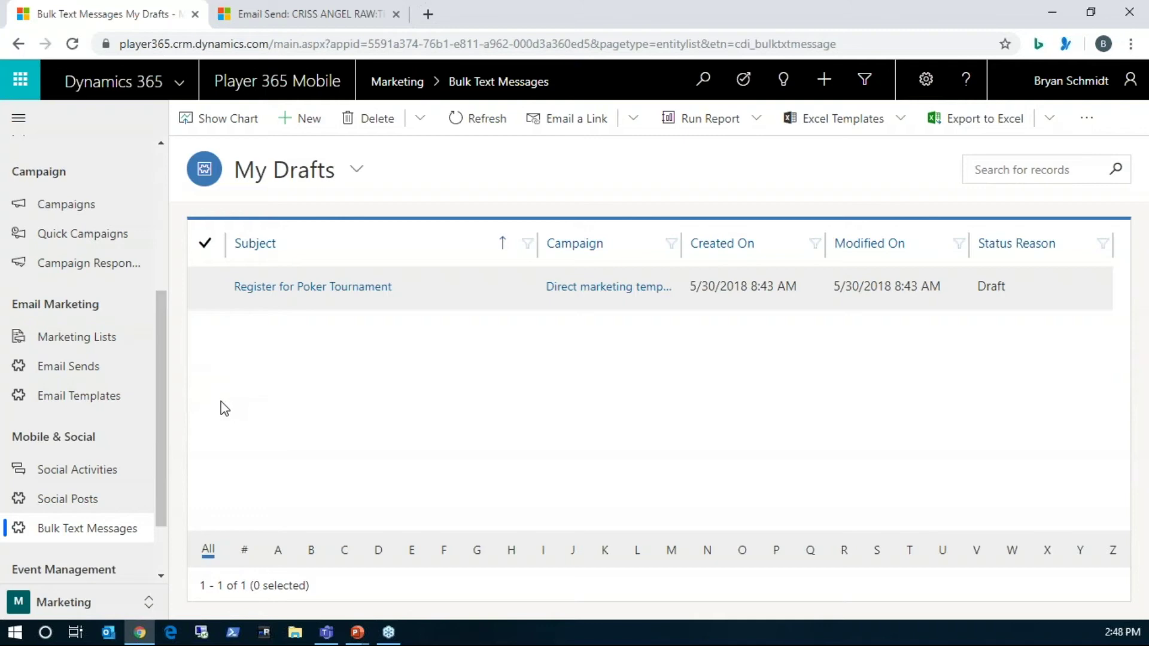
- Switch to the Engagement area and open the list of all player contacts
left_click(78, 603)
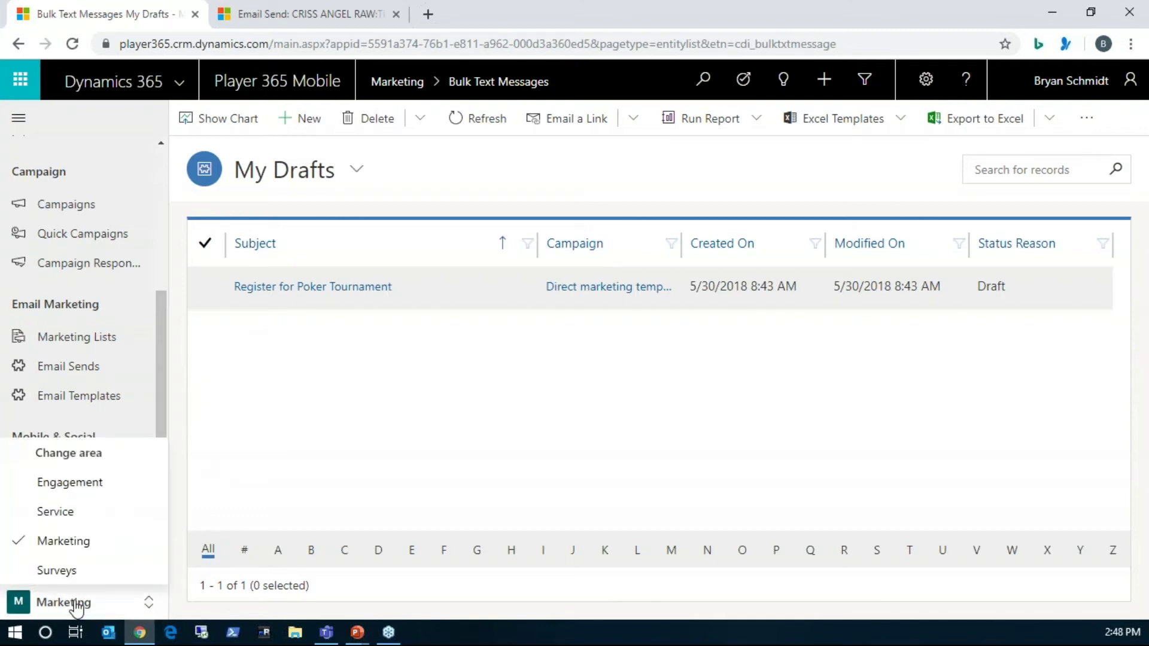
left_click(110, 486)
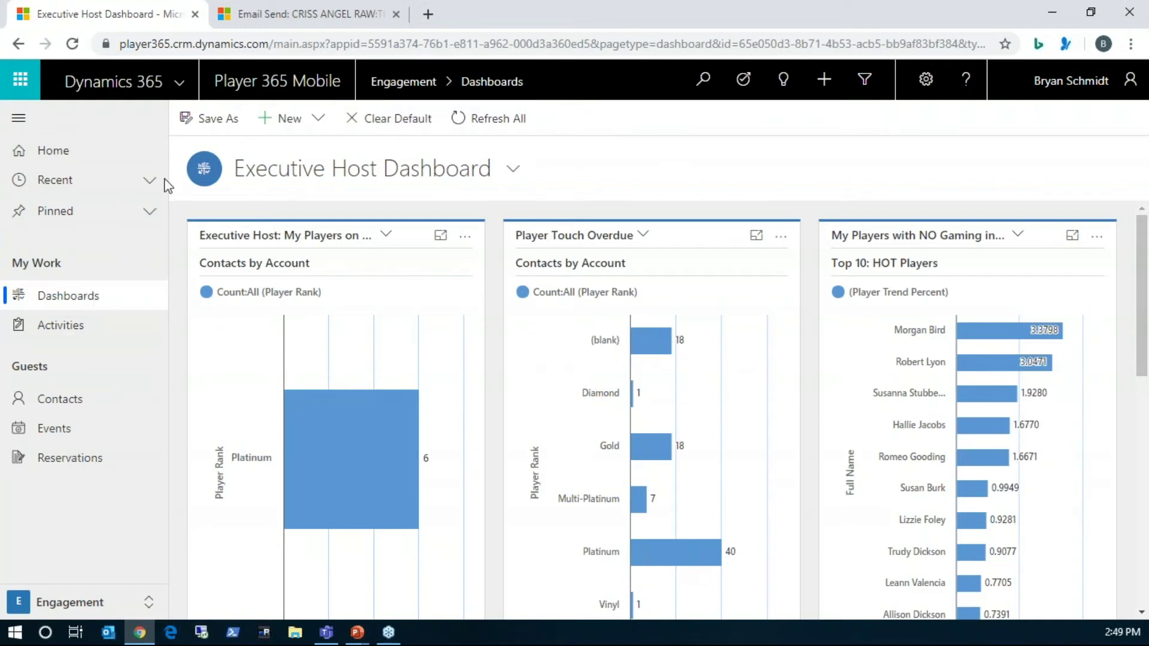
left_click(78, 407)
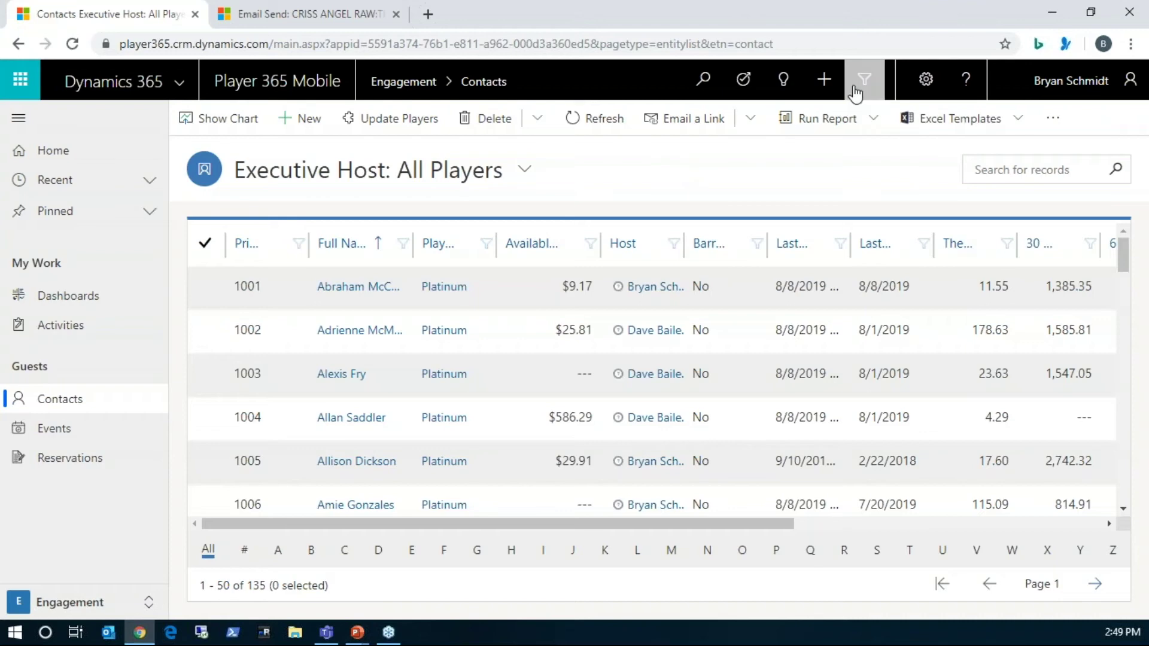
left_click(445, 83)
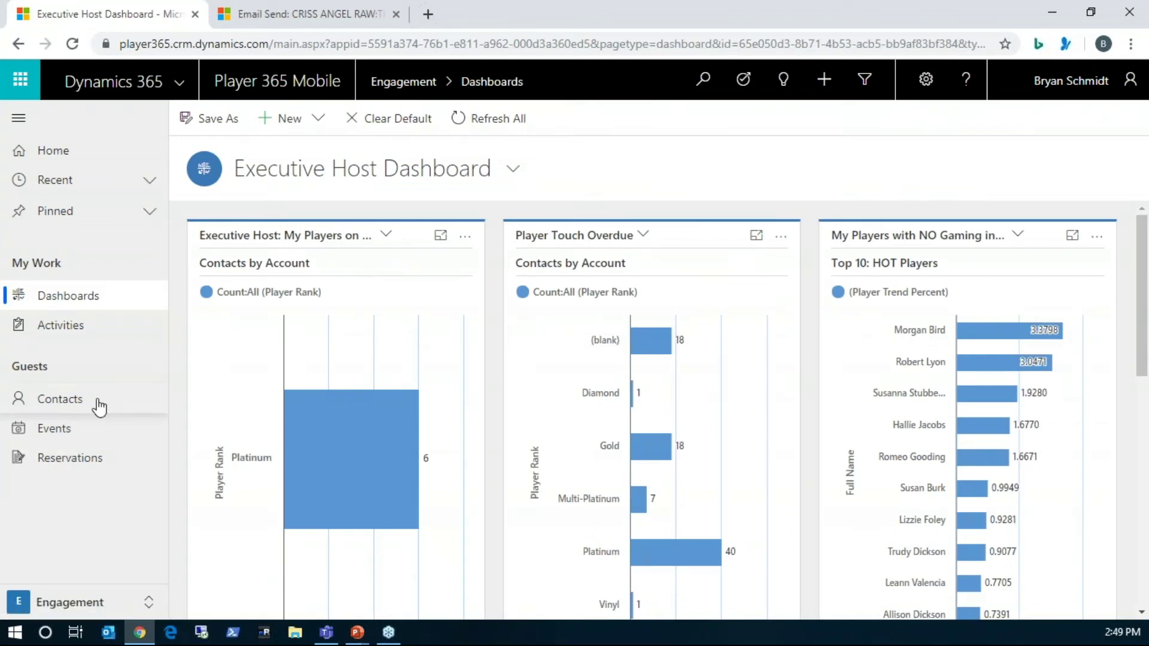
left_click(60, 399)
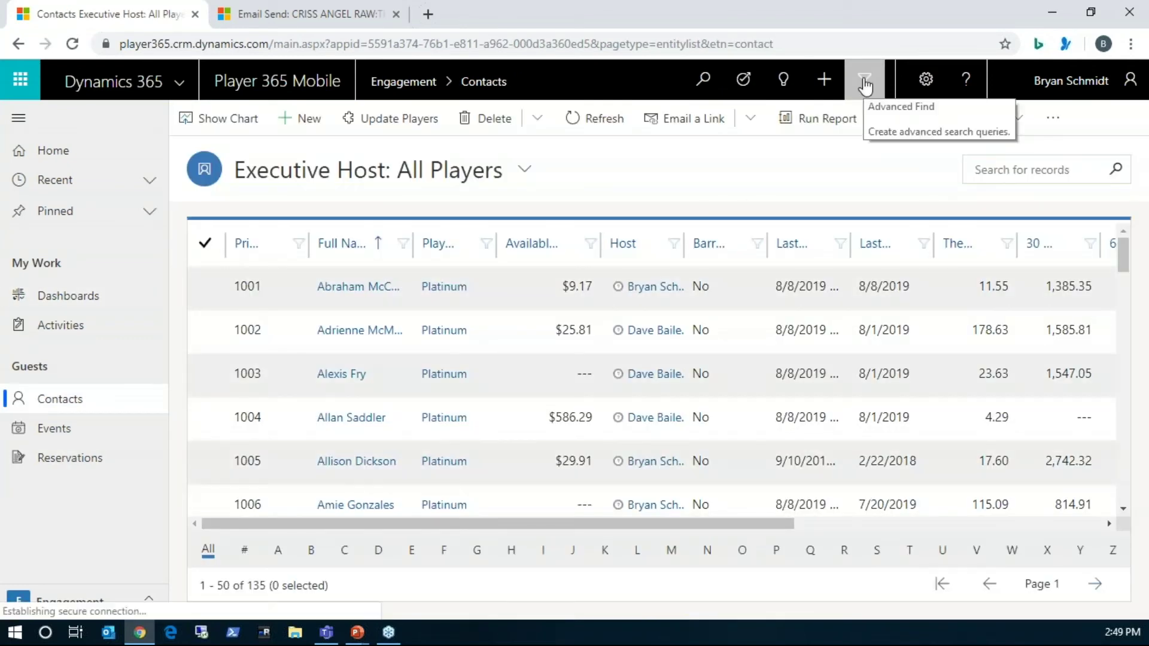
- Open the first player's contact record and show the Monthly Gaming Statistics
left_click(359, 288)
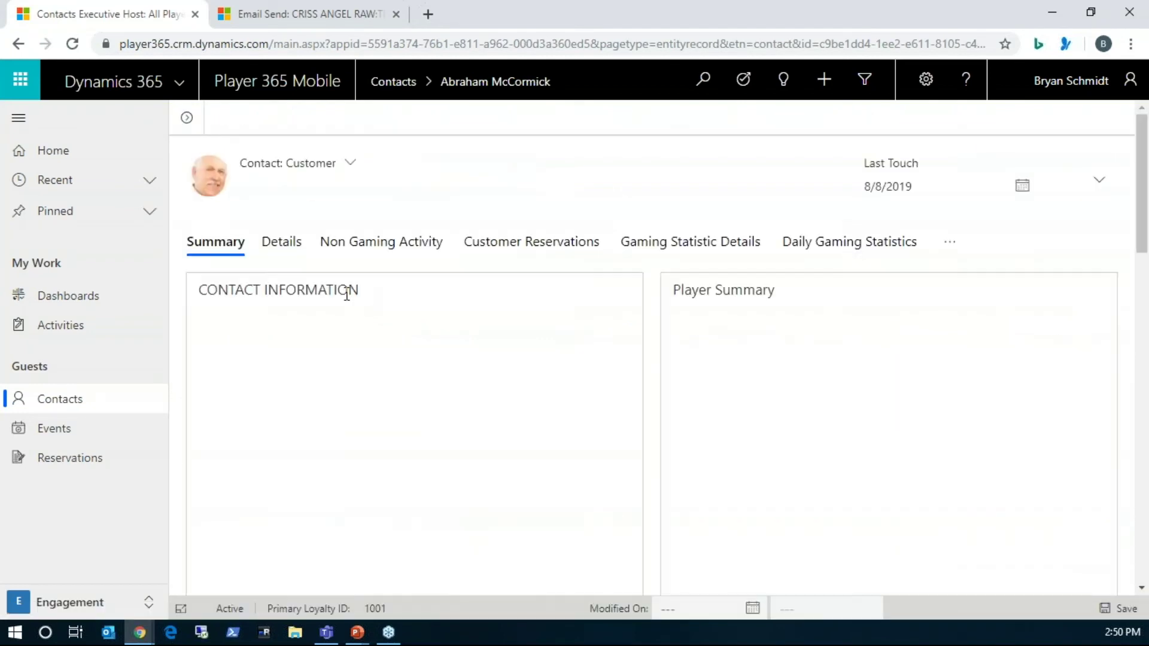
left_click(954, 244)
left_click(844, 257)
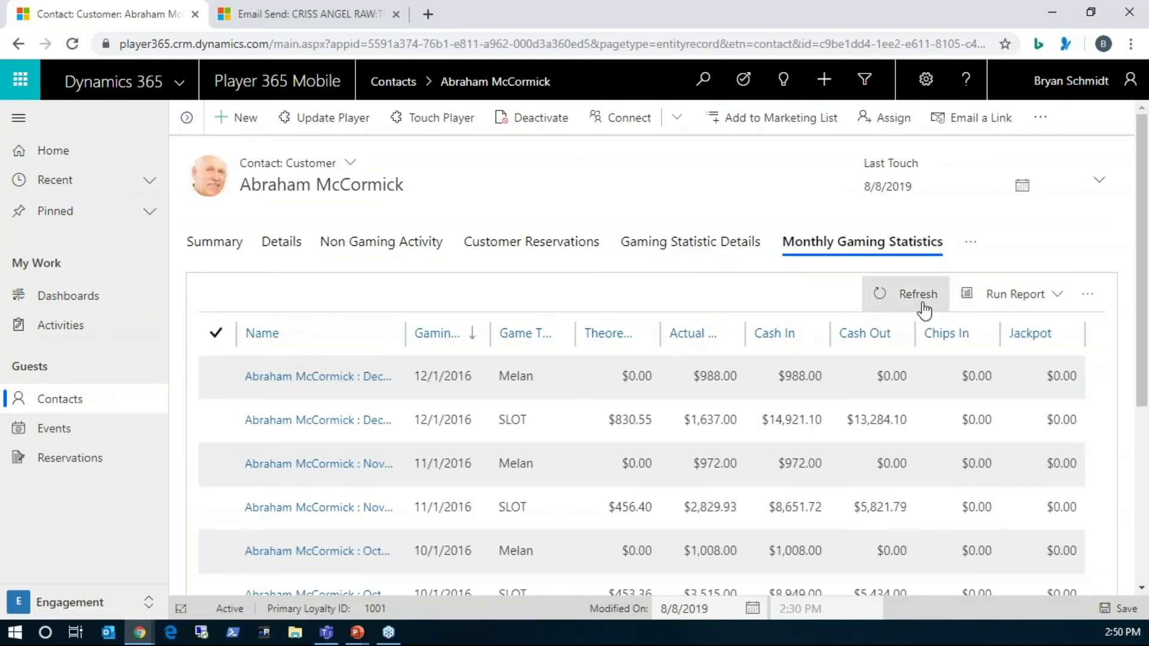
- Check the report and export options of the monthly gaming statistics and sort the records by gaming date, oldest first
left_click(1087, 295)
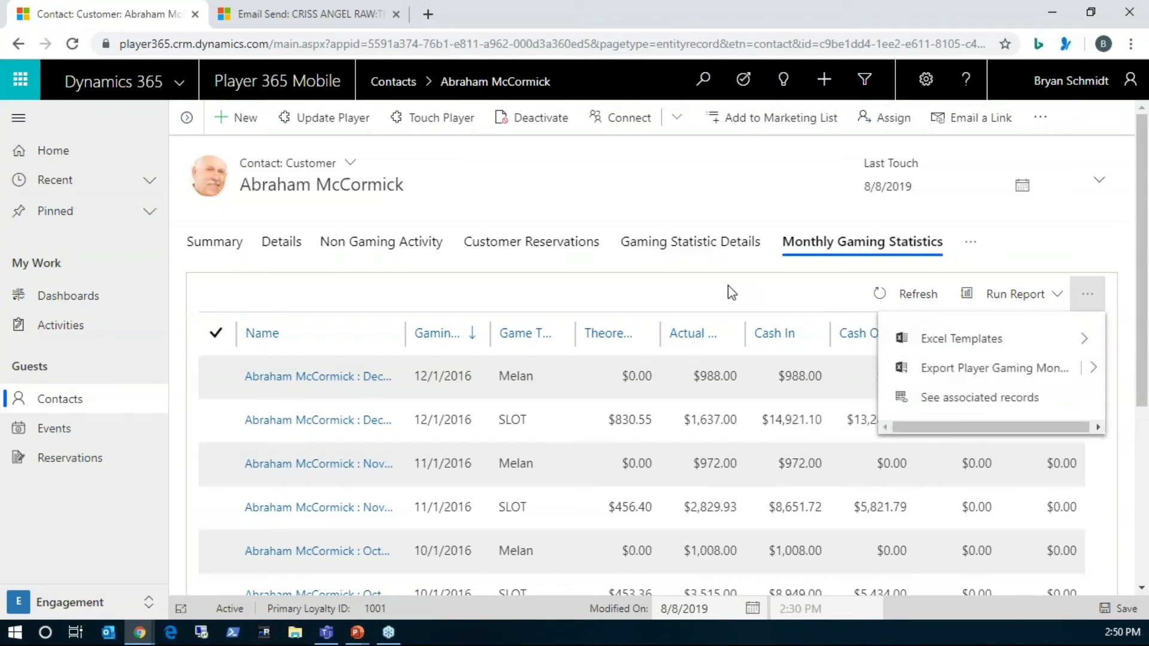
left_click(1061, 299)
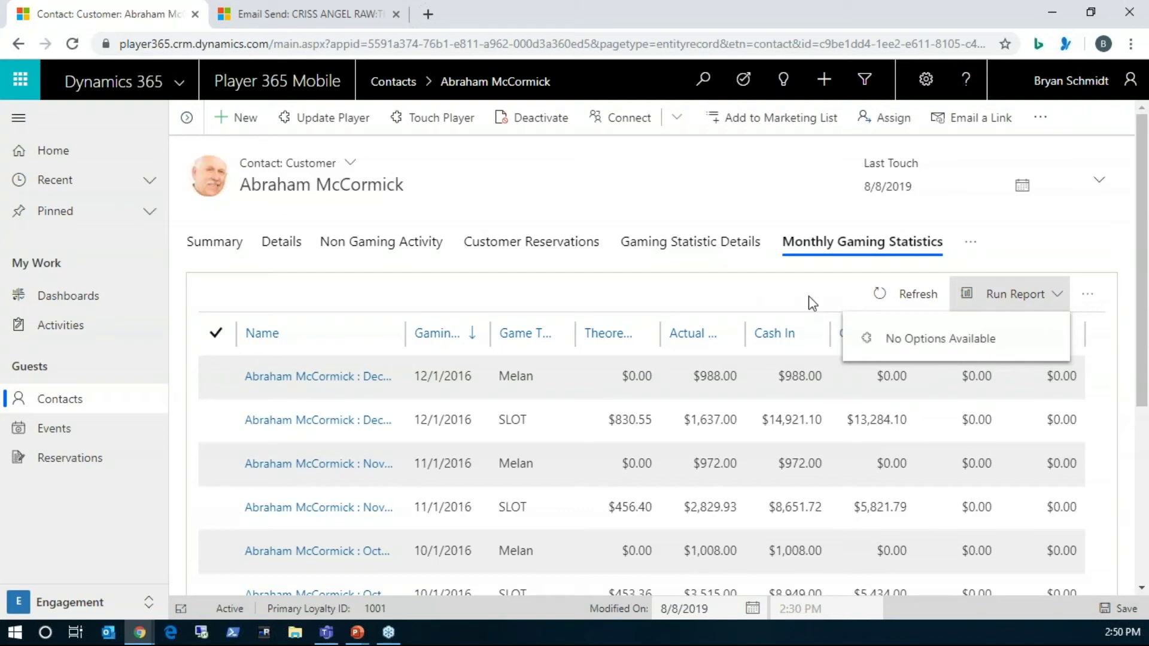
left_click(779, 300)
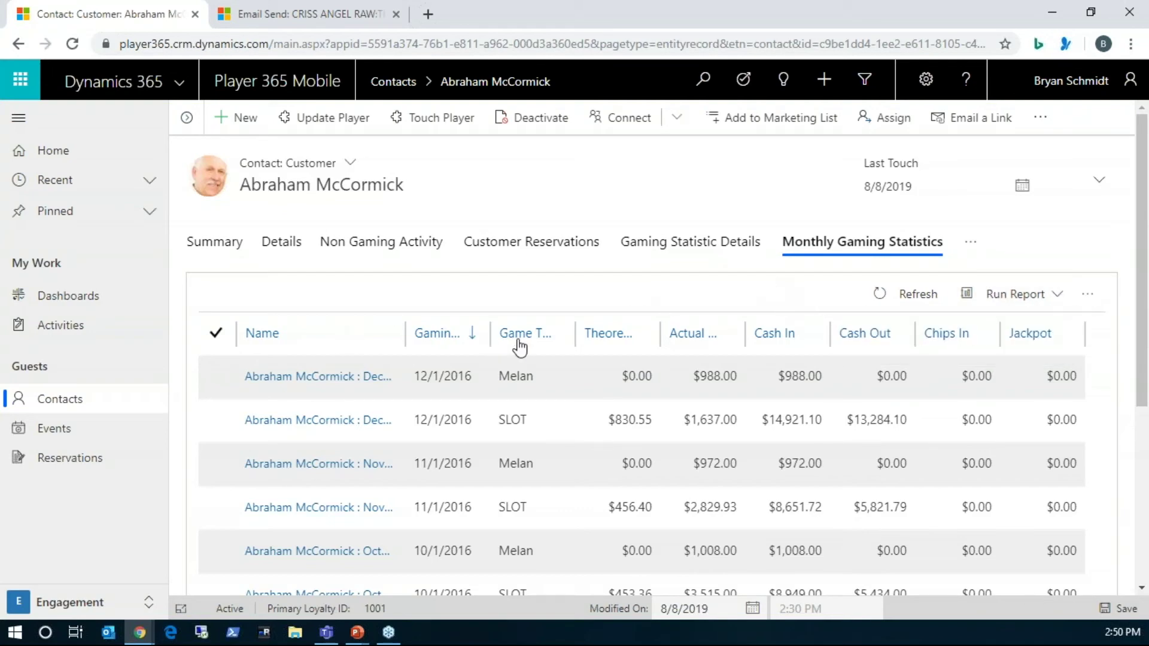
left_click(472, 336)
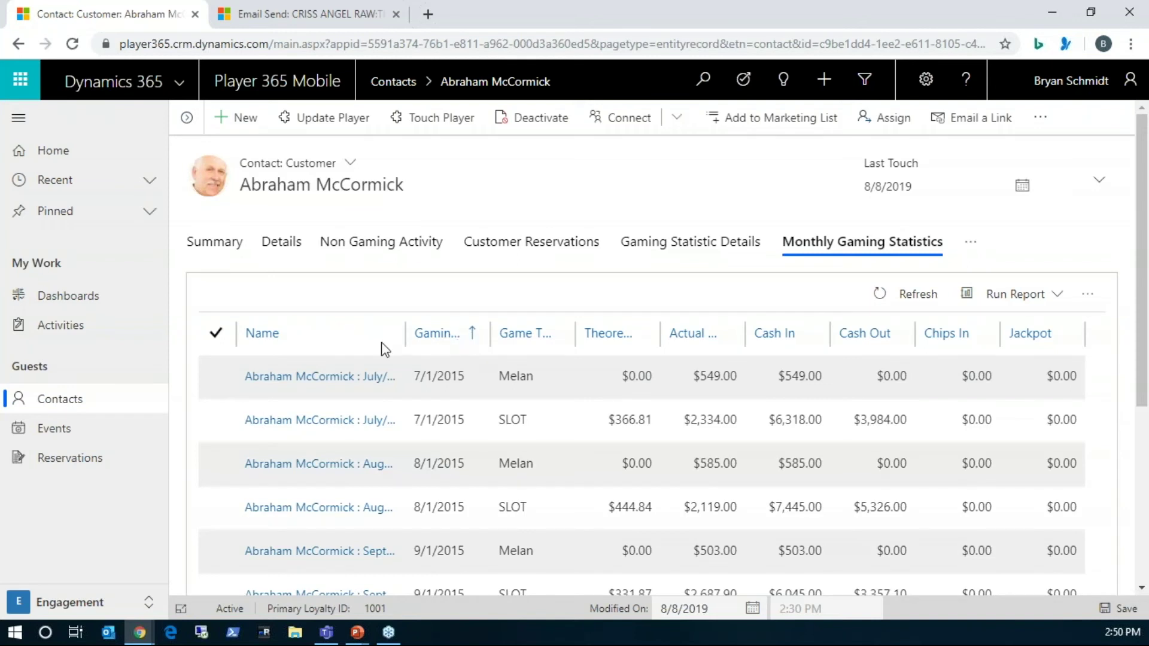
left_click(1099, 298)
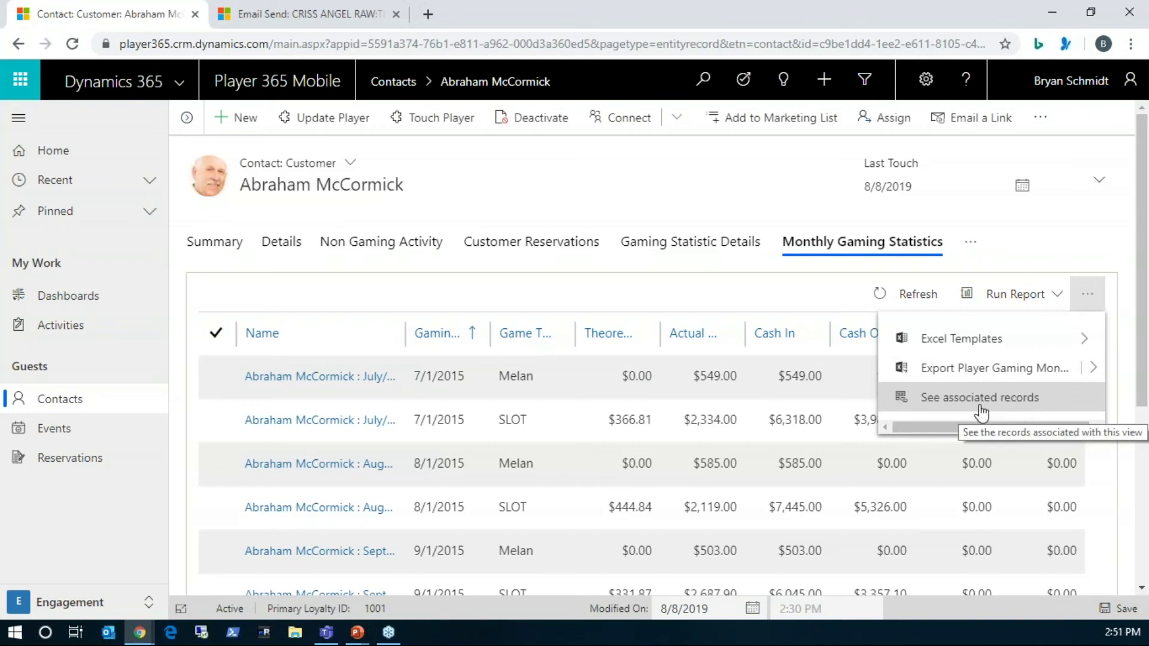
left_click(308, 293)
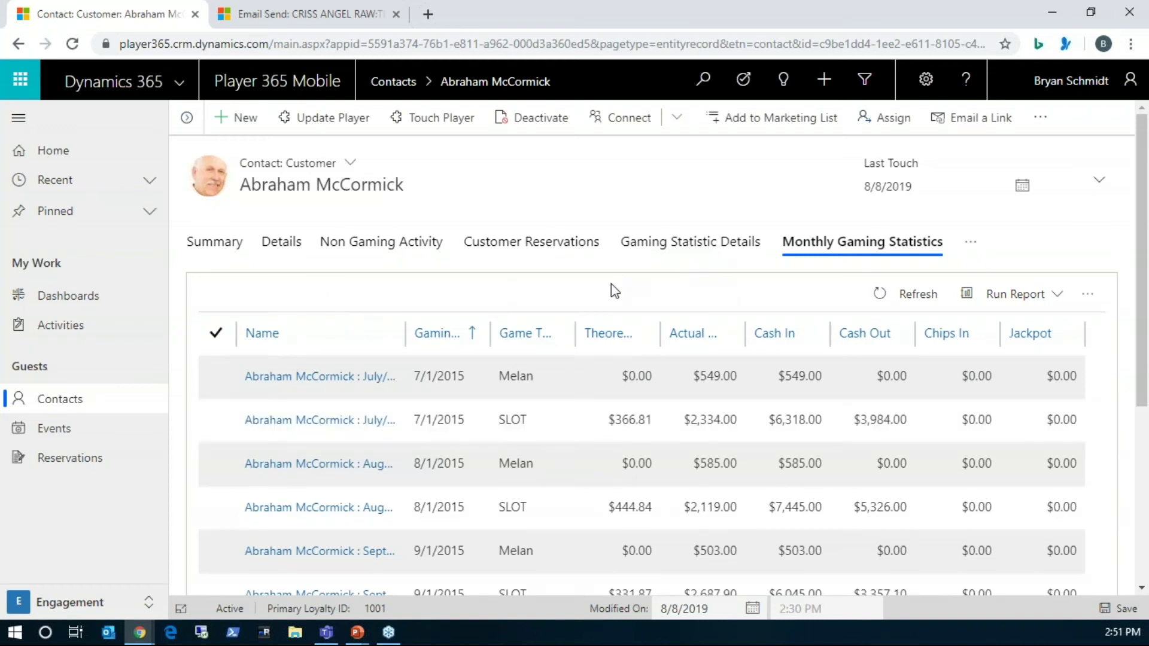
- View the player's Non Gaming Activity and Daily Gaming Statistics
left_click(352, 247)
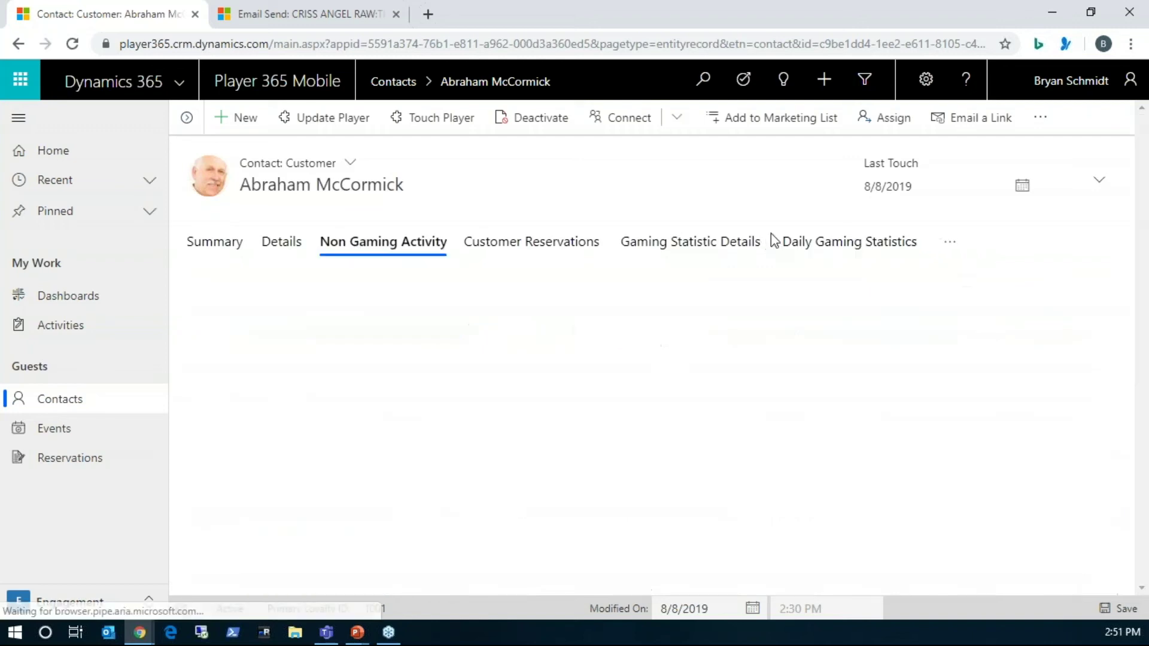
left_click(823, 246)
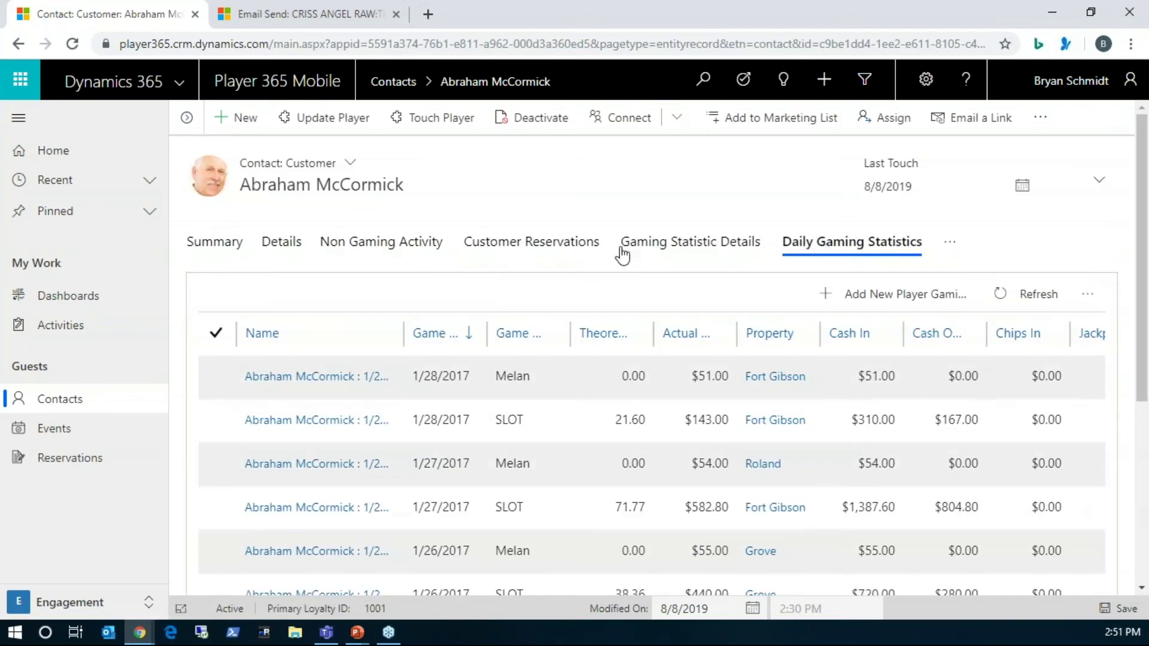
left_click(380, 245)
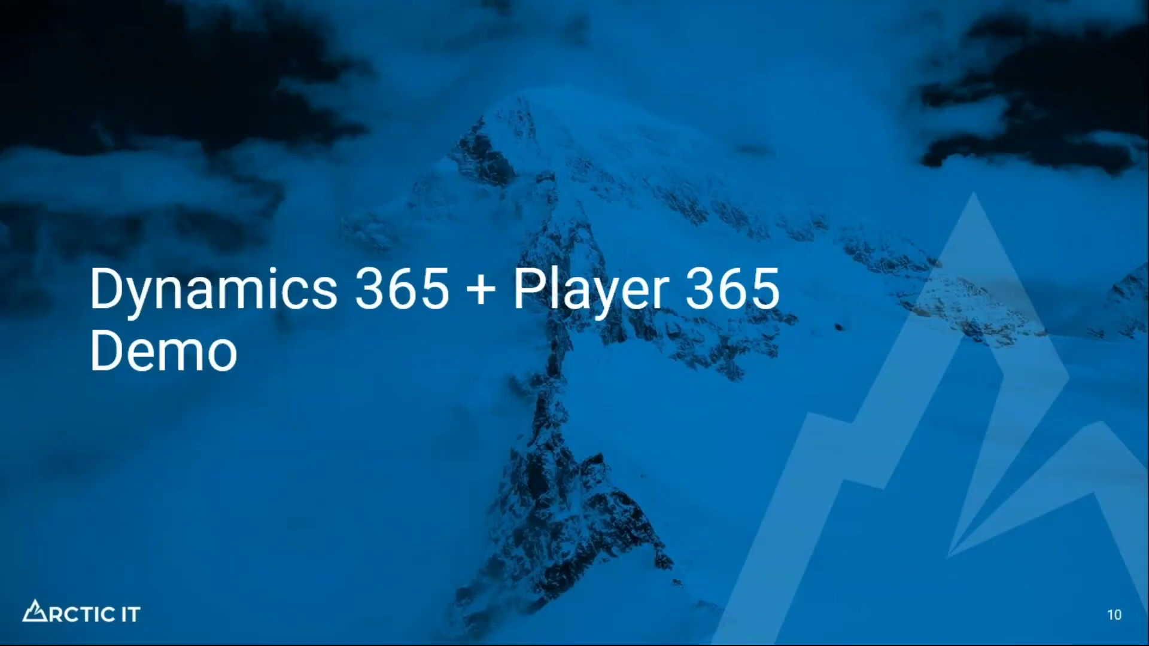
key("Right")
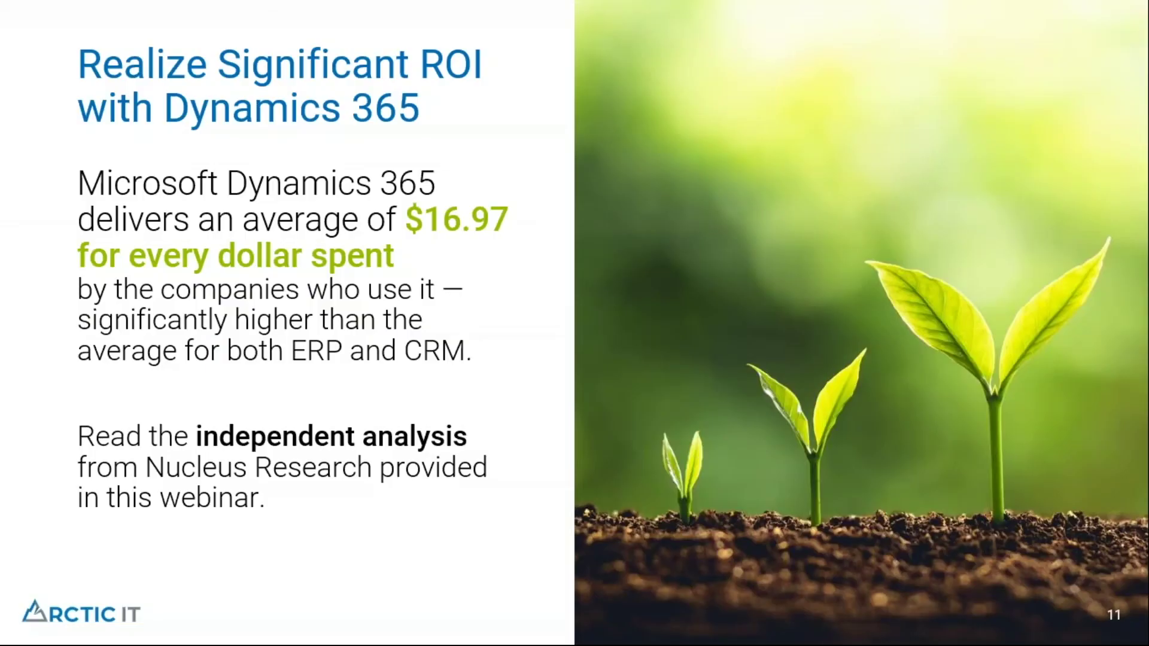